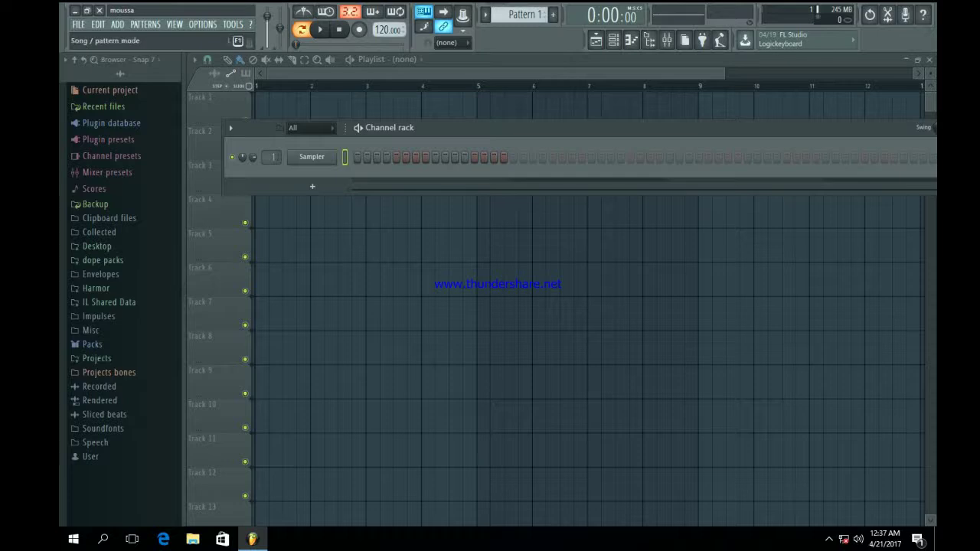
Replace the Sampler channel in the channel rack with the Morphine synthesizer
{"action": "left_click", "coordinate": [303, 29]}
{"action": "right_click", "coordinate": [333, 157]}
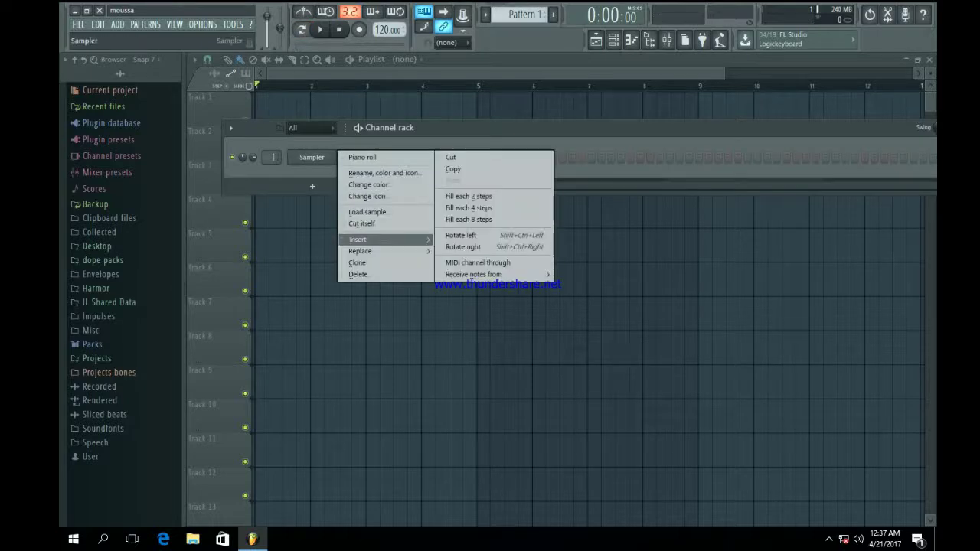
{"action": "mouse_move", "coordinate": [368, 251]}
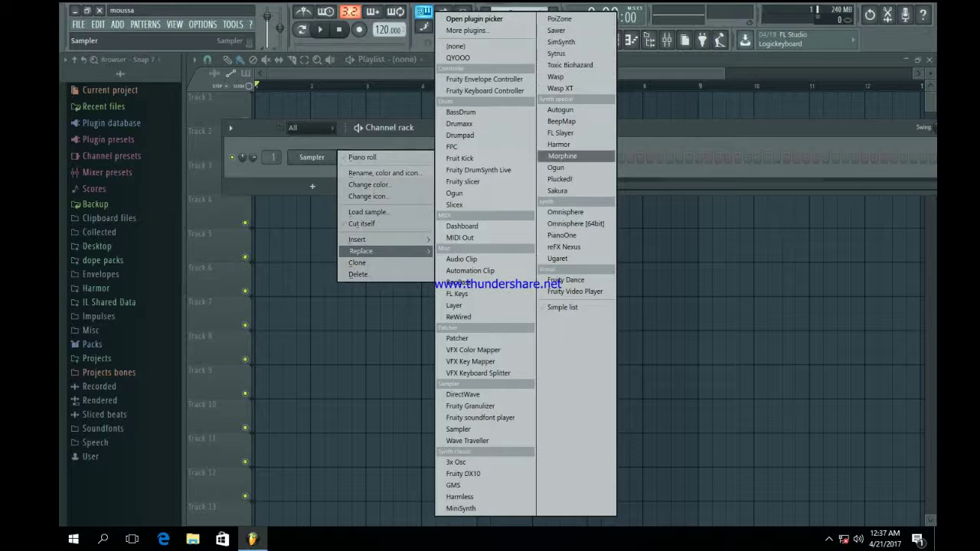
{"action": "left_click", "coordinate": [561, 155]}
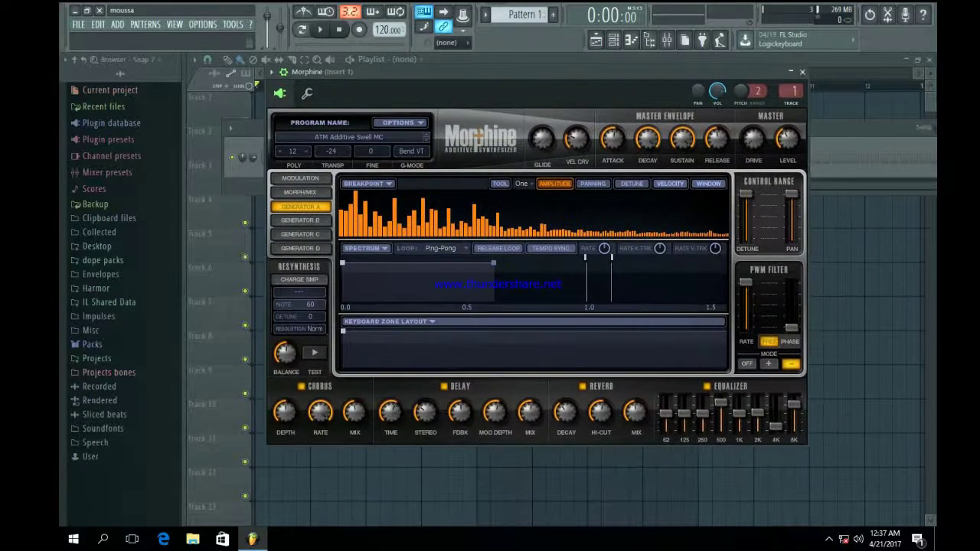
Open Morphine's presets library and audition PAD Simple Additve FG from the Pads & Atmos bank
{"action": "left_click", "coordinate": [350, 137]}
{"action": "scroll", "coordinate": [600, 322], "scroll_direction": "down", "scroll_amount": 2}
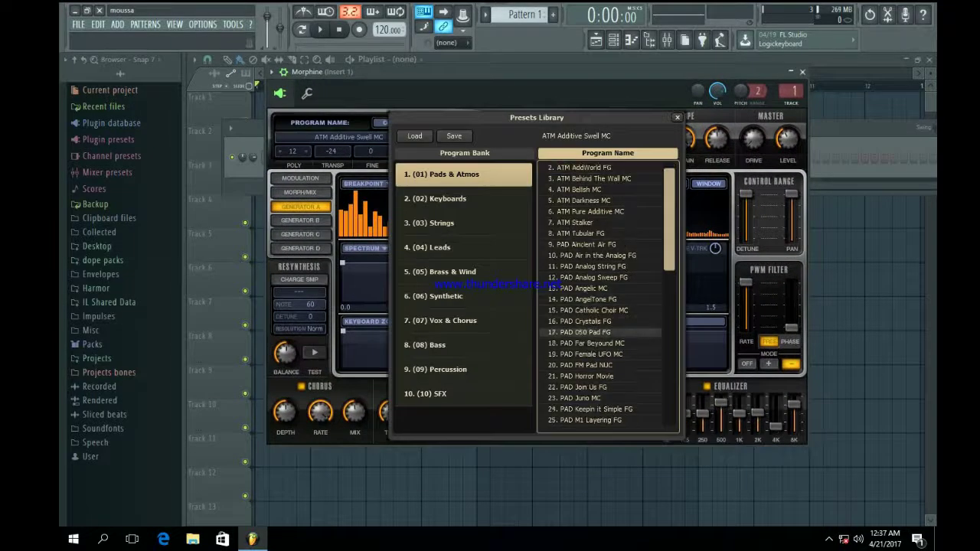
{"action": "scroll", "coordinate": [600, 331], "scroll_direction": "down", "scroll_amount": 1}
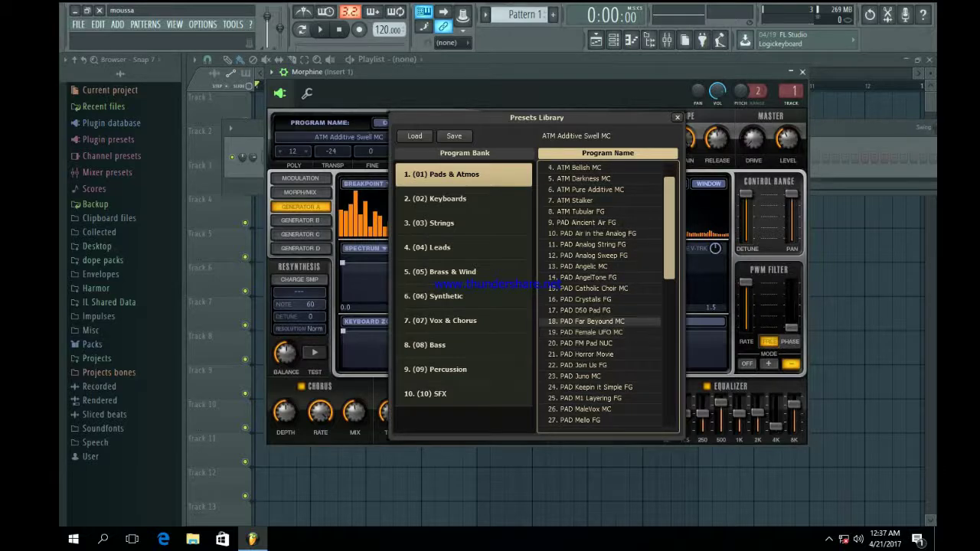
{"action": "scroll", "coordinate": [600, 288], "scroll_direction": "down", "scroll_amount": 6}
{"action": "scroll", "coordinate": [601, 288], "scroll_direction": "down", "scroll_amount": 6}
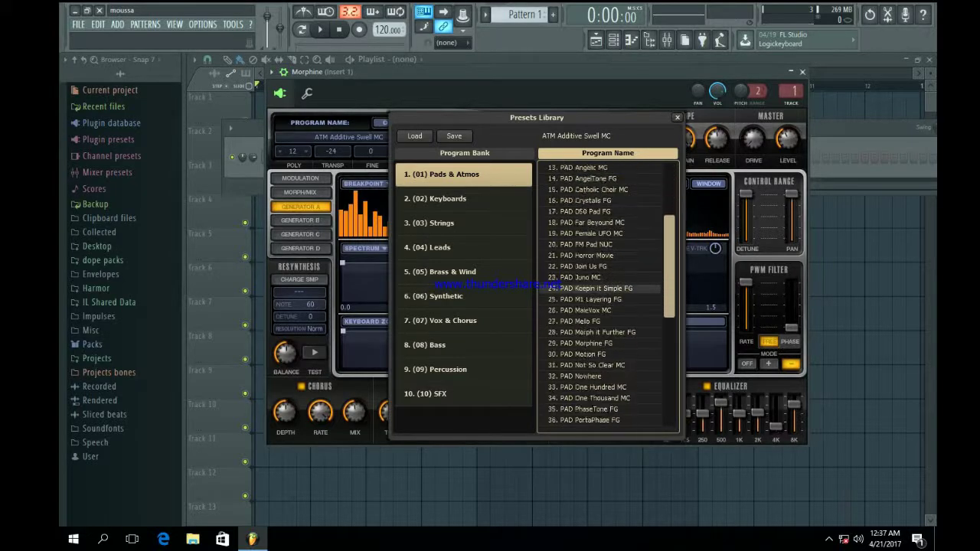
{"action": "scroll", "coordinate": [600, 288], "scroll_direction": "down", "scroll_amount": 10}
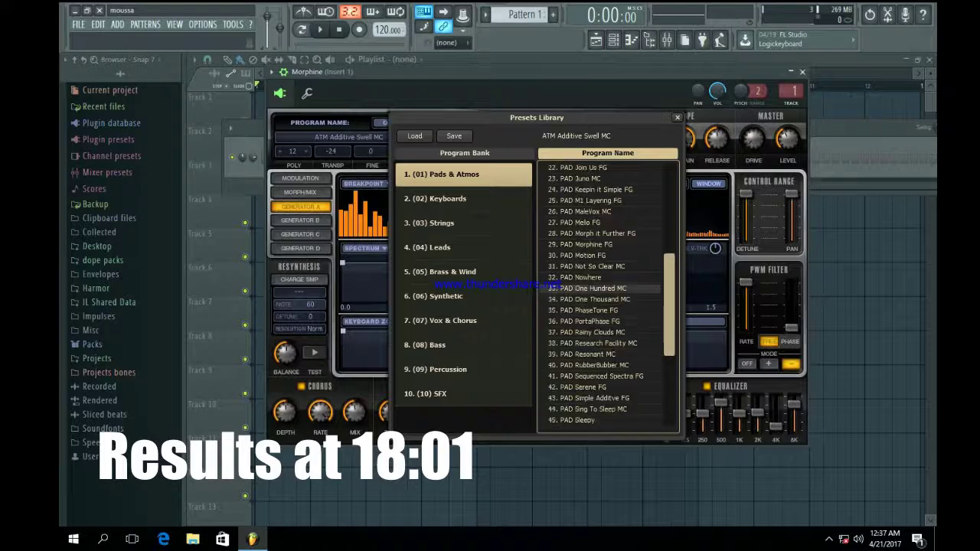
{"action": "left_click", "coordinate": [600, 355]}
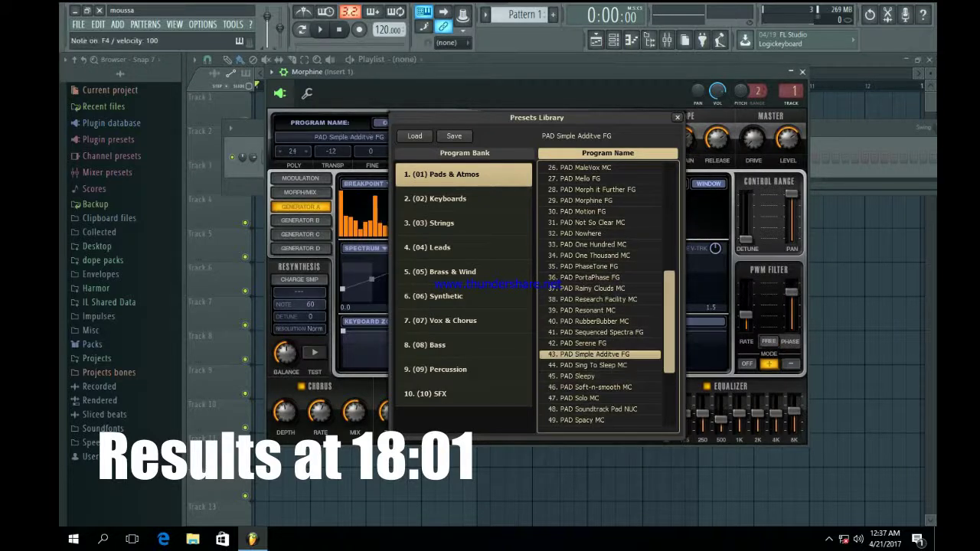
Switch to the Keyboards bank and audition the KBD Smooth Nights FG preset with a C4 note
{"action": "left_click", "coordinate": [437, 198]}
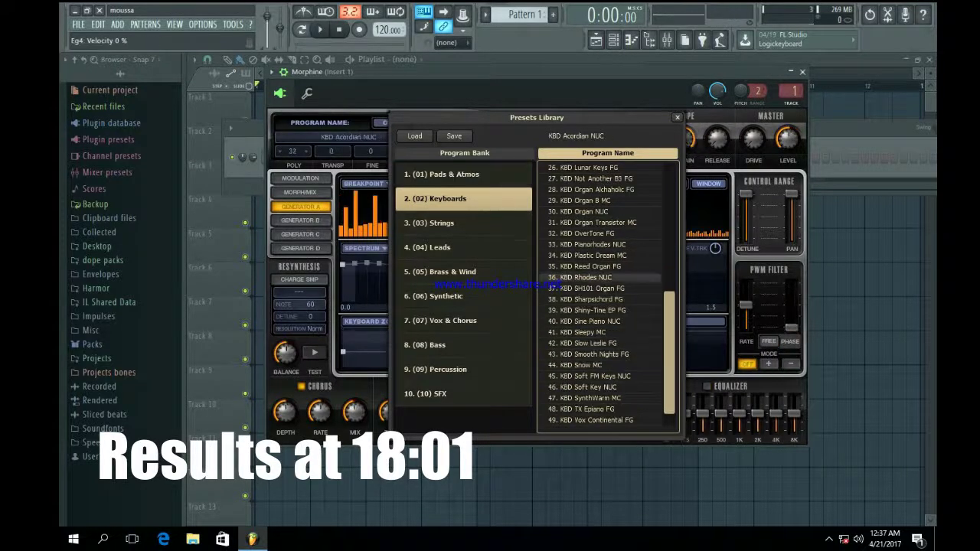
{"action": "scroll", "coordinate": [601, 277], "scroll_direction": "down", "scroll_amount": 2}
{"action": "left_click", "coordinate": [600, 333]}
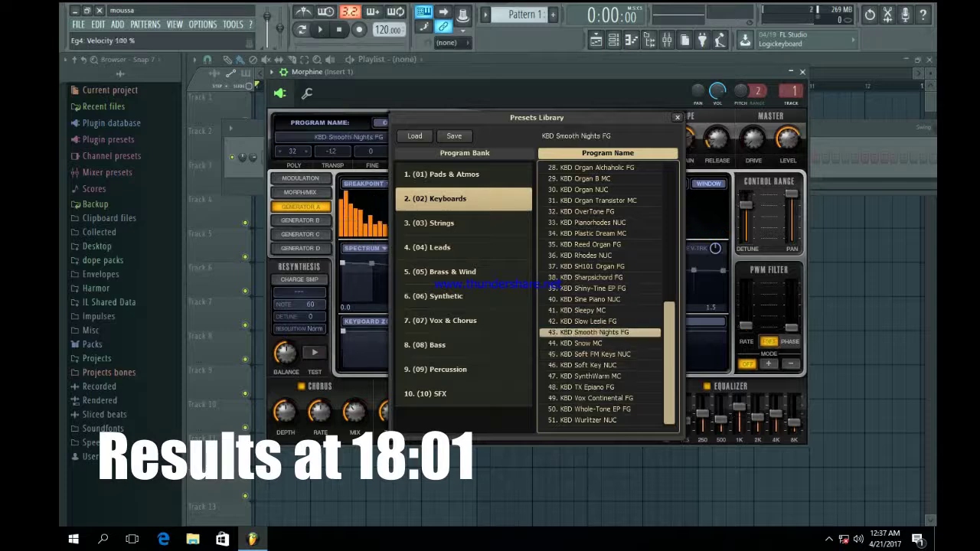
{"action": "key", "text": "z"}
{"action": "key", "text": "z"}
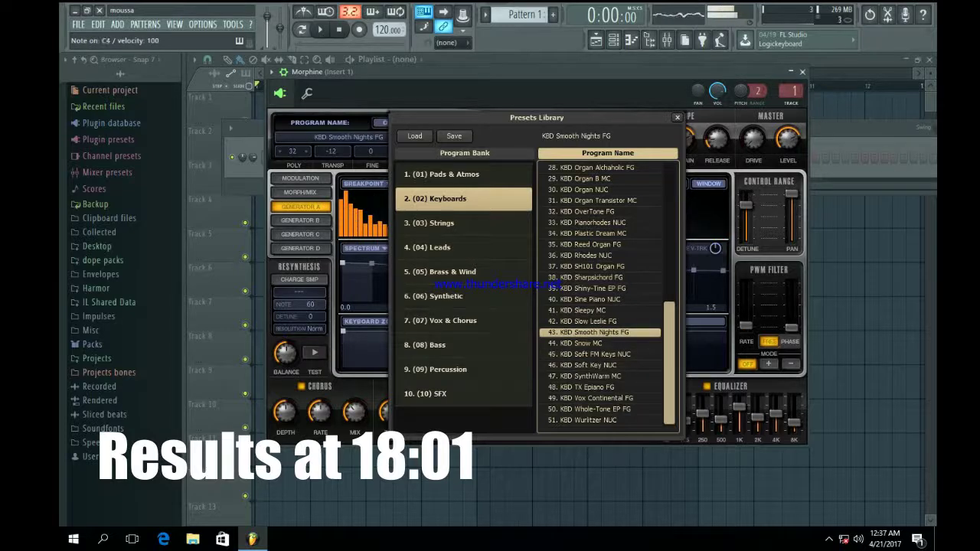
Compare KBD SH101 Organ FG with KBD Rhodes NUC, load KBD SH101 Organ FG, and close the library and Morphine
{"action": "scroll", "coordinate": [600, 277], "scroll_direction": "up", "scroll_amount": 1}
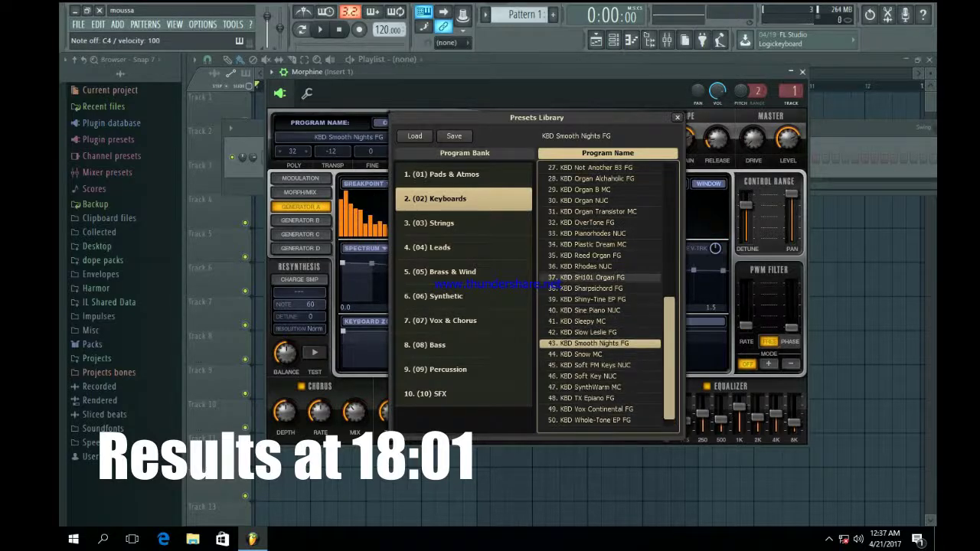
{"action": "left_click", "coordinate": [600, 278]}
{"action": "key", "text": "e"}
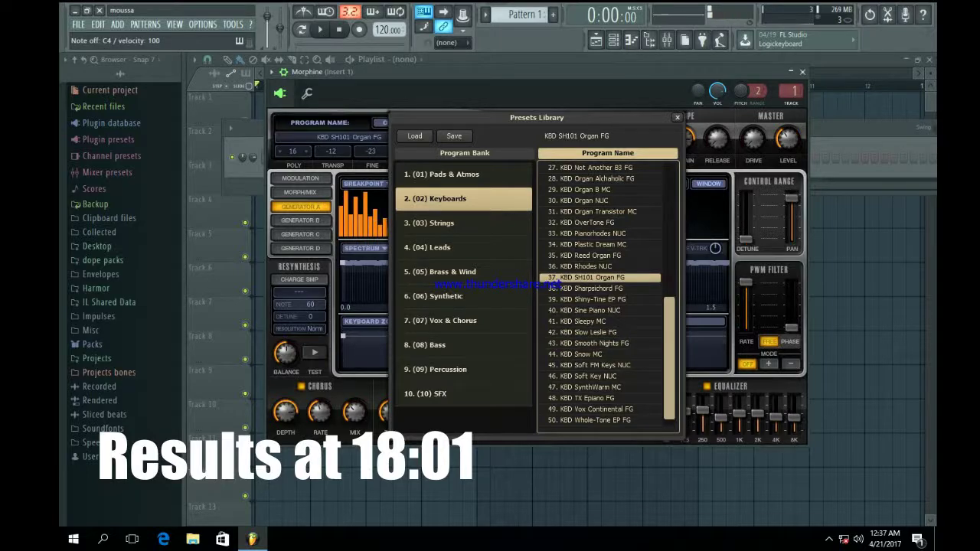
{"action": "left_click", "coordinate": [601, 267]}
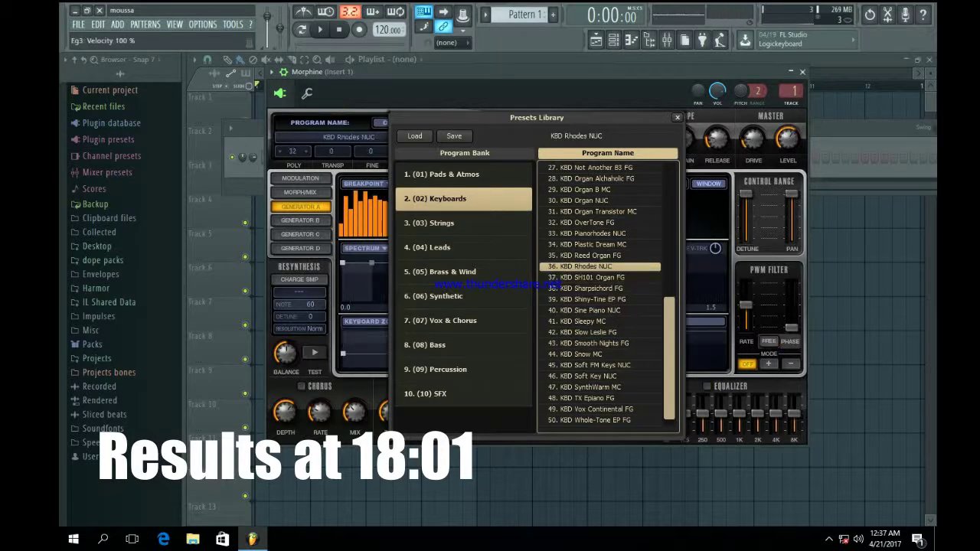
{"action": "left_click", "coordinate": [600, 277]}
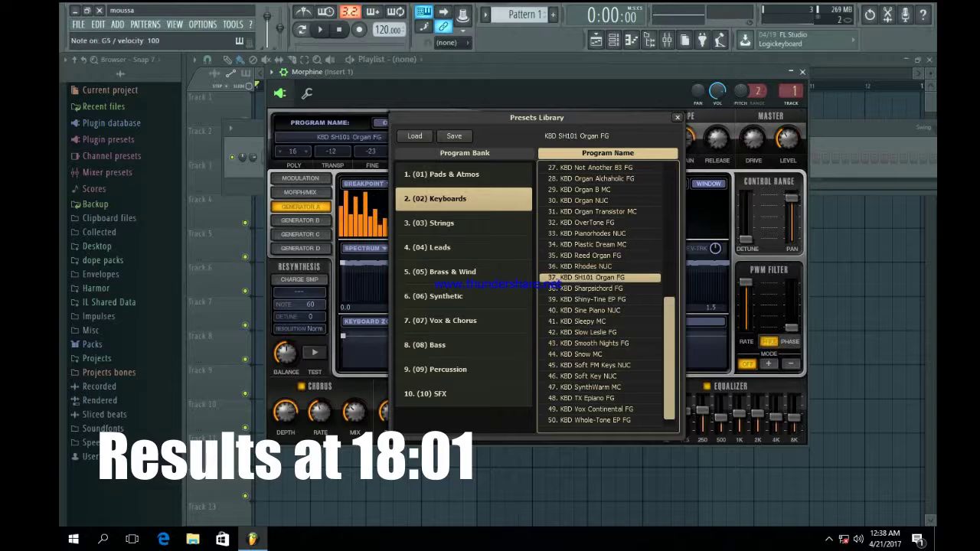
{"action": "left_click", "coordinate": [677, 117]}
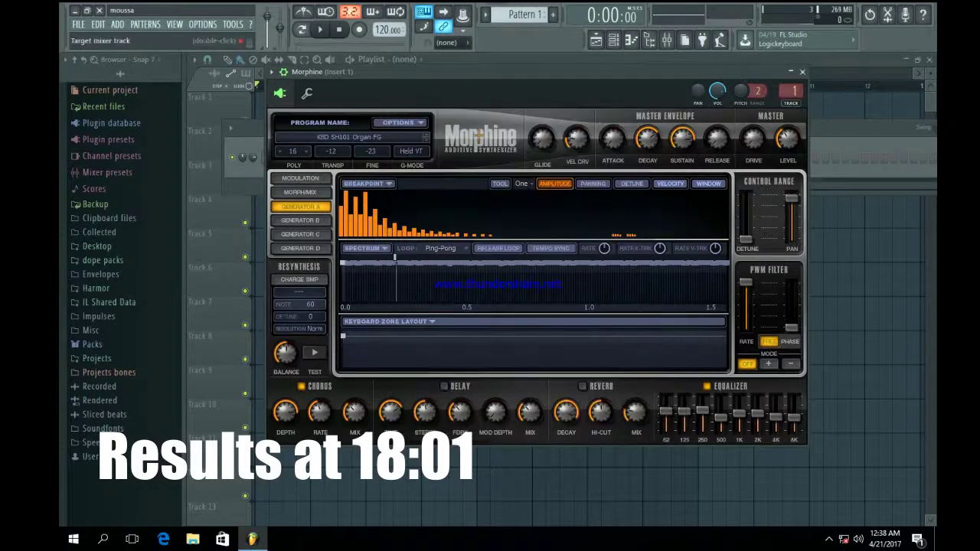
{"action": "left_click", "coordinate": [802, 71]}
Open the Morphine channel's piano roll and place C4, E5 and G5 notes at the start of bar 1
{"action": "right_click", "coordinate": [311, 157]}
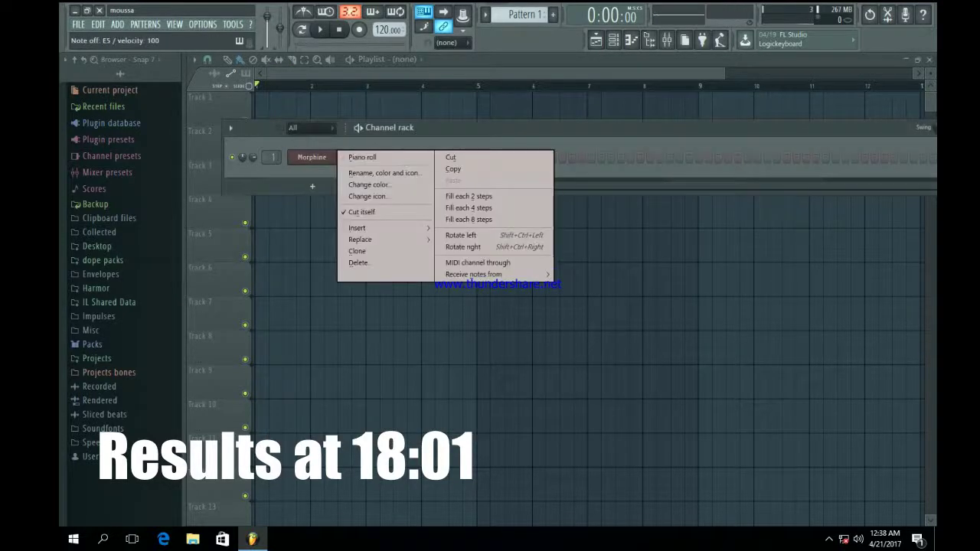
{"action": "left_click", "coordinate": [362, 155]}
{"action": "left_click_drag", "start_coordinate": [249, 411], "coordinate": [236, 411]}
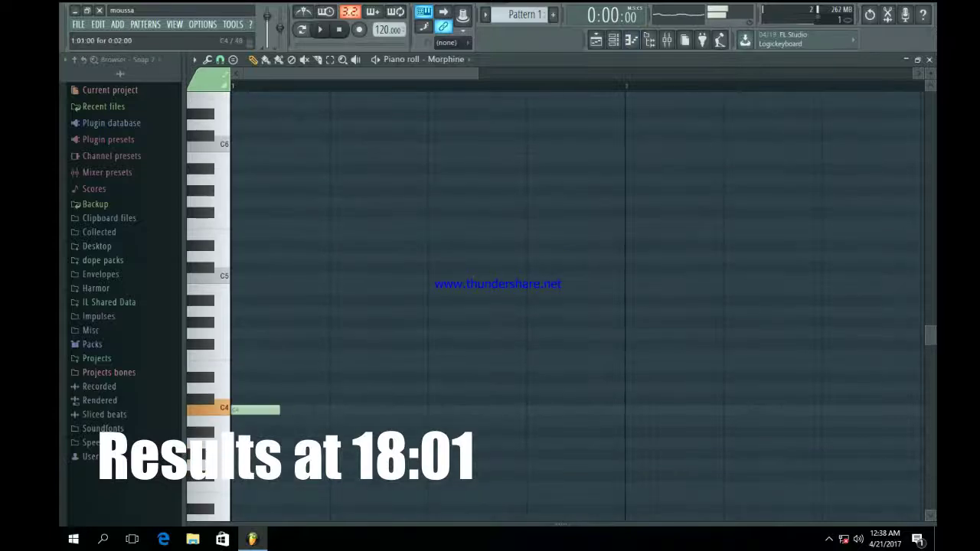
{"action": "left_click_drag", "start_coordinate": [245, 235], "coordinate": [237, 235]}
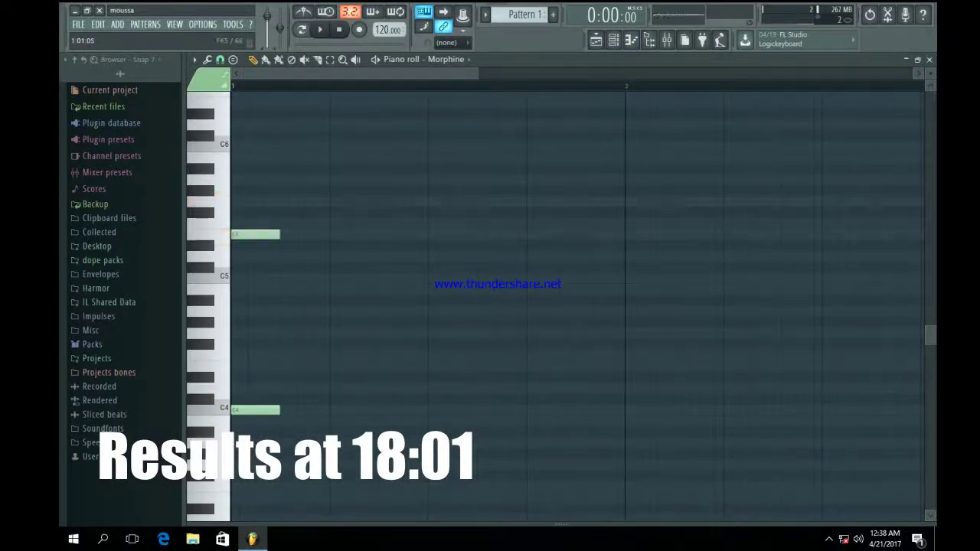
{"action": "left_click", "coordinate": [238, 201]}
Lengthen the three chord notes together to half a bar and play the chord back in pattern mode
{"action": "left_click_drag", "start_coordinate": [369, 480], "coordinate": [235, 189]}
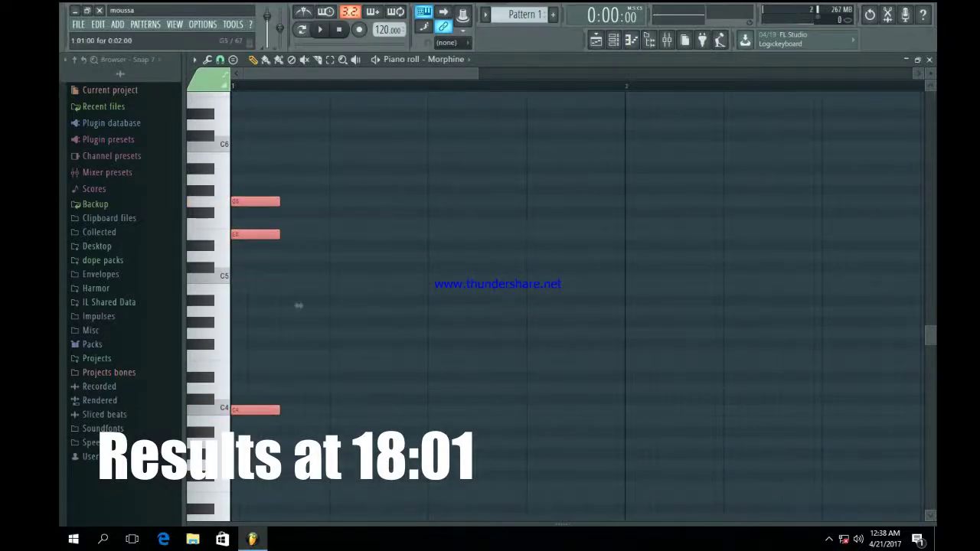
{"action": "left_click_drag", "start_coordinate": [299, 306], "coordinate": [450, 306]}
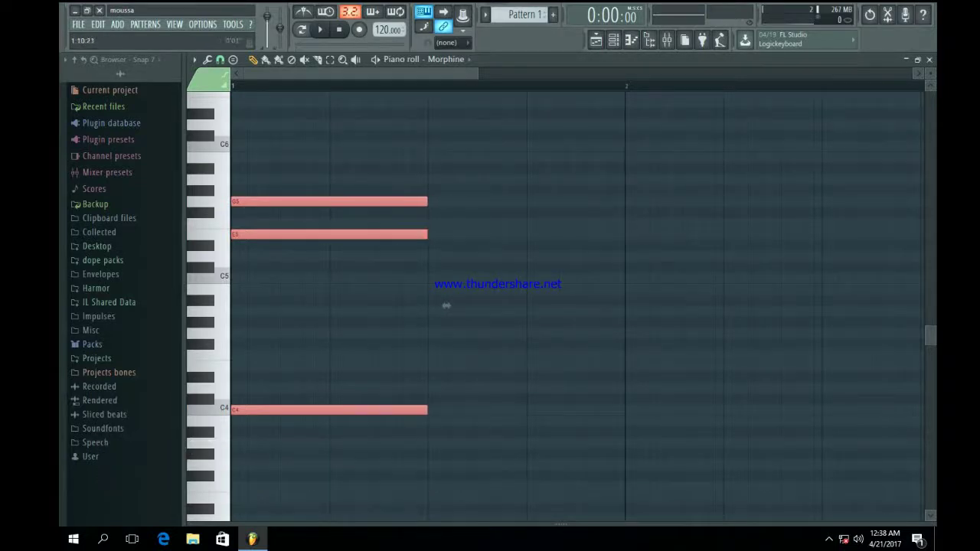
{"action": "scroll", "coordinate": [315, 305], "scroll_direction": "down", "scroll_amount": 5}
{"action": "key", "text": "space"}
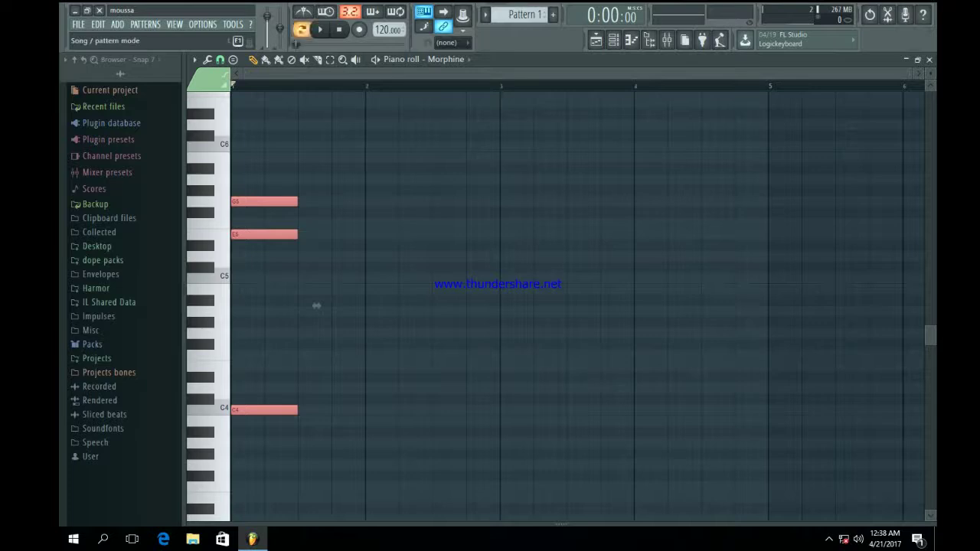
{"action": "key", "text": "space"}
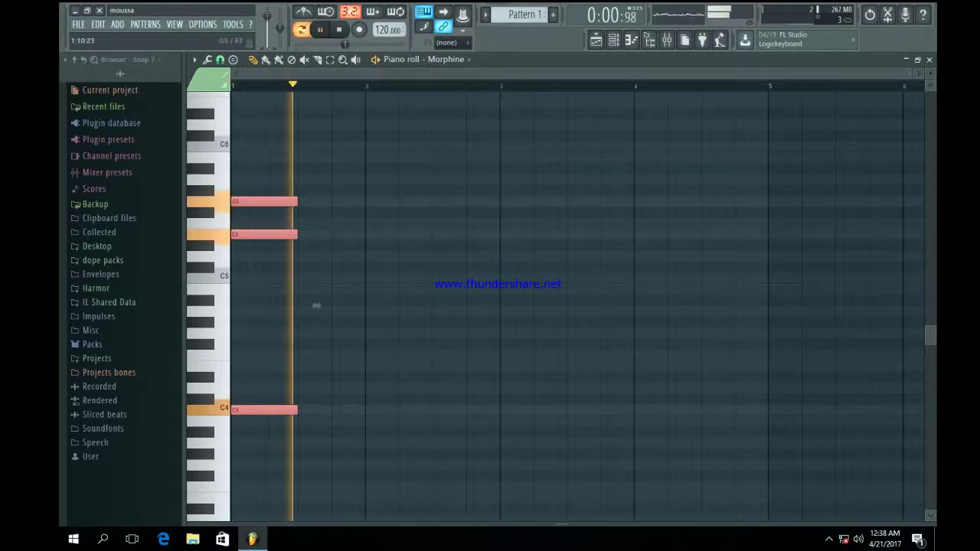
{"action": "key", "text": "space"}
Audition chord variations over C4, alternating the upper notes between F5–A5 and E5–G5
{"action": "key", "text": "z"}
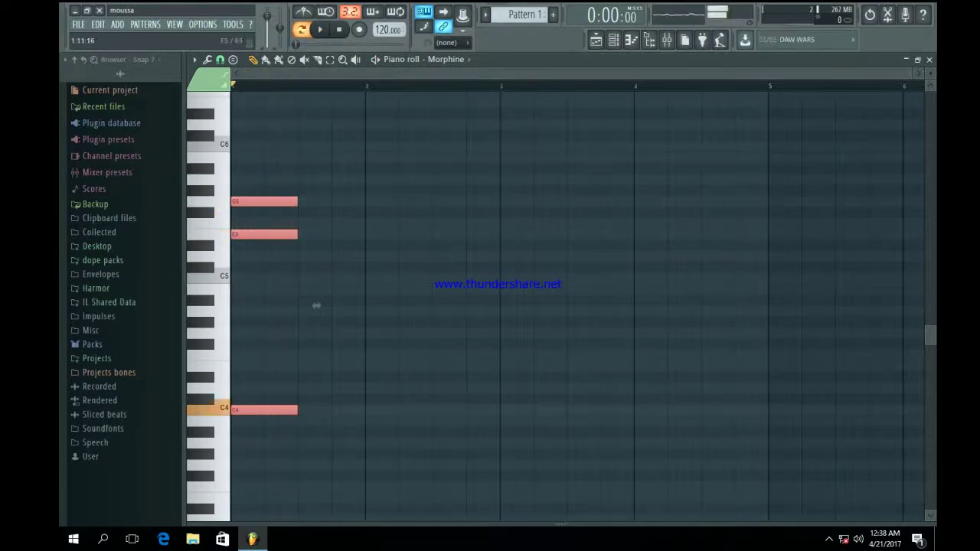
{"action": "key", "text": "r"}
{"action": "key", "text": "y"}
{"action": "key", "text": "e"}
{"action": "key", "text": "t"}
{"action": "key", "text": "z"}
{"action": "key", "text": "e"}
{"action": "key", "text": "t"}
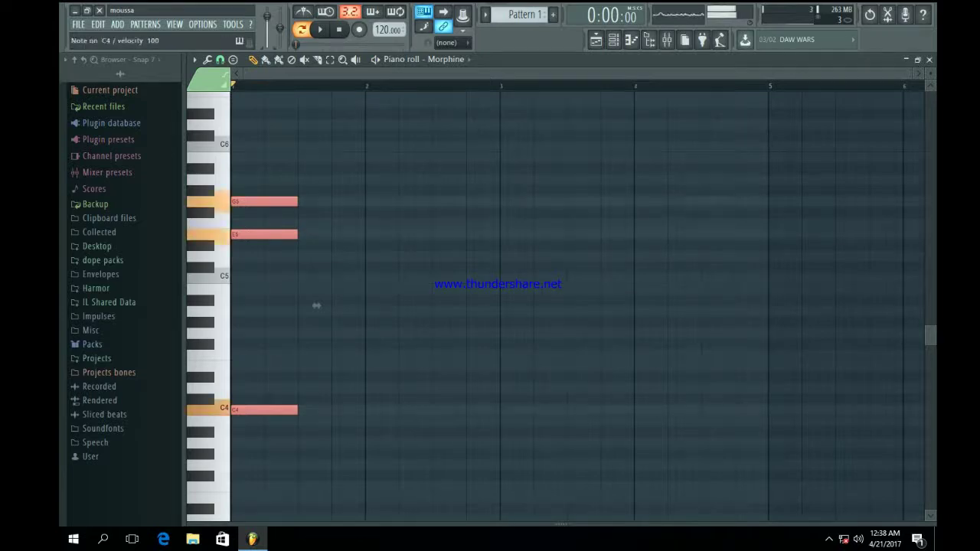
{"action": "key", "text": "z"}
{"action": "key", "text": "r"}
{"action": "key", "text": "y"}
{"action": "key", "text": "r"}
{"action": "key", "text": "y"}
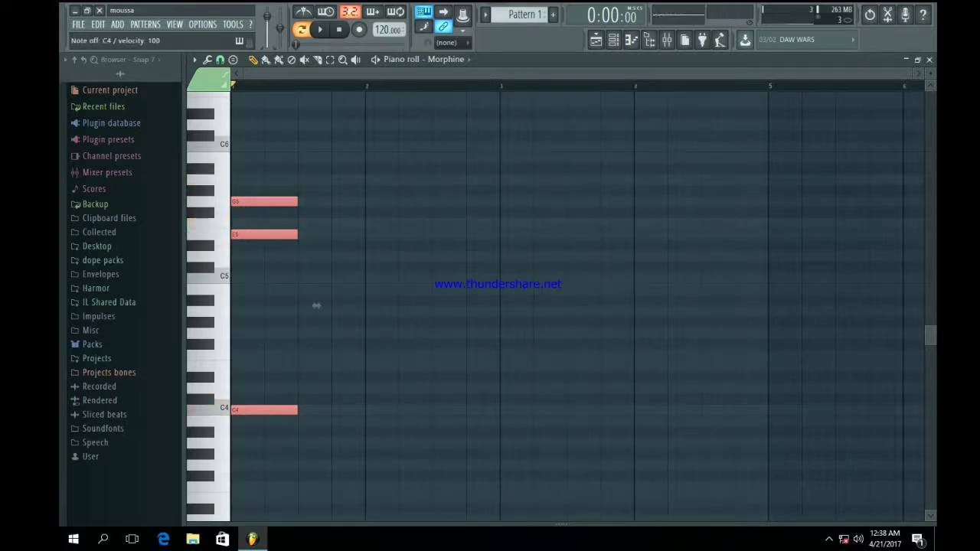
Deselect the chord, move its two upper notes to F5 and A5, and audition the result
{"action": "left_click", "coordinate": [316, 305]}
{"action": "left_click_drag", "start_coordinate": [247, 234], "coordinate": [248, 179]}
{"action": "key", "text": "r"}
{"action": "key", "text": "y"}
{"action": "key", "text": "z"}
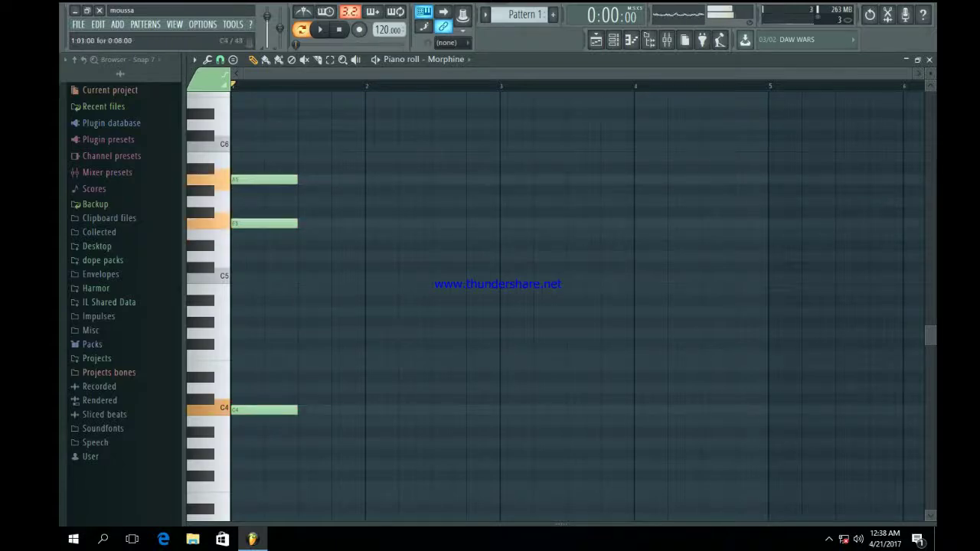
Add a second half-bar C4 note directly after the first and audition the C4–F5–A5 chord
{"action": "left_click", "coordinate": [303, 410]}
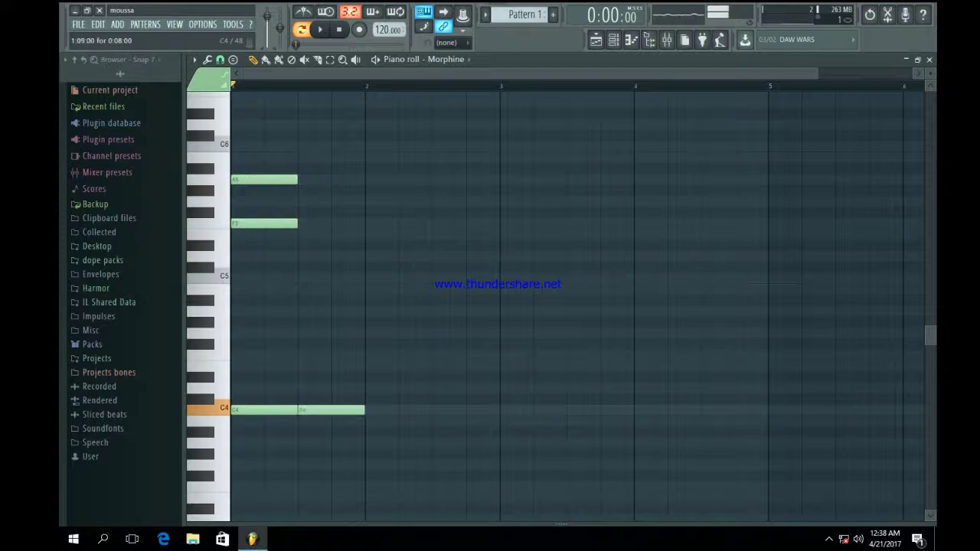
{"action": "key", "text": "r"}
{"action": "key", "text": "y"}
{"action": "key", "text": "z"}
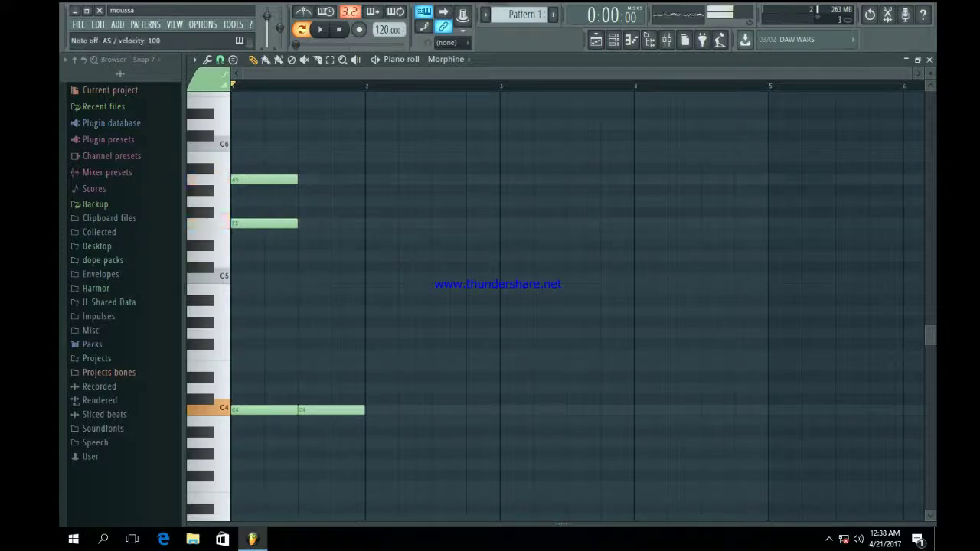
Audition the E5–G5 and D5–F5 note pairs with C4 as continuations of the first chord
{"action": "key", "text": "e"}
{"action": "key", "text": "t"}
{"action": "key", "text": "z"}
{"action": "key", "text": "e"}
{"action": "key", "text": "t"}
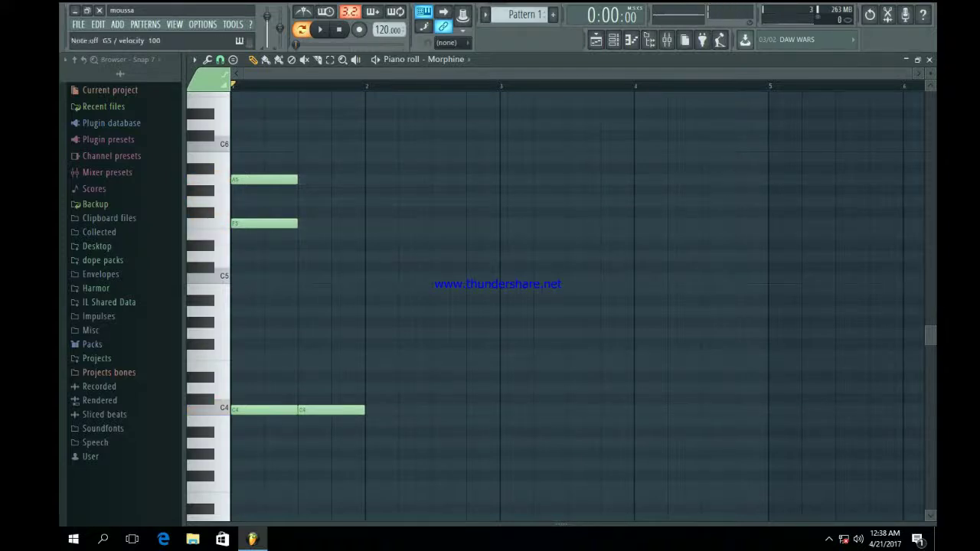
{"action": "key", "text": "w"}
{"action": "key", "text": "r"}
{"action": "key", "text": "e"}
{"action": "key", "text": "t"}
{"action": "key", "text": "z"}
Add one-beat G5 and E5 notes above the second C4, starting at the middle of bar 1
{"action": "left_click", "coordinate": [303, 202]}
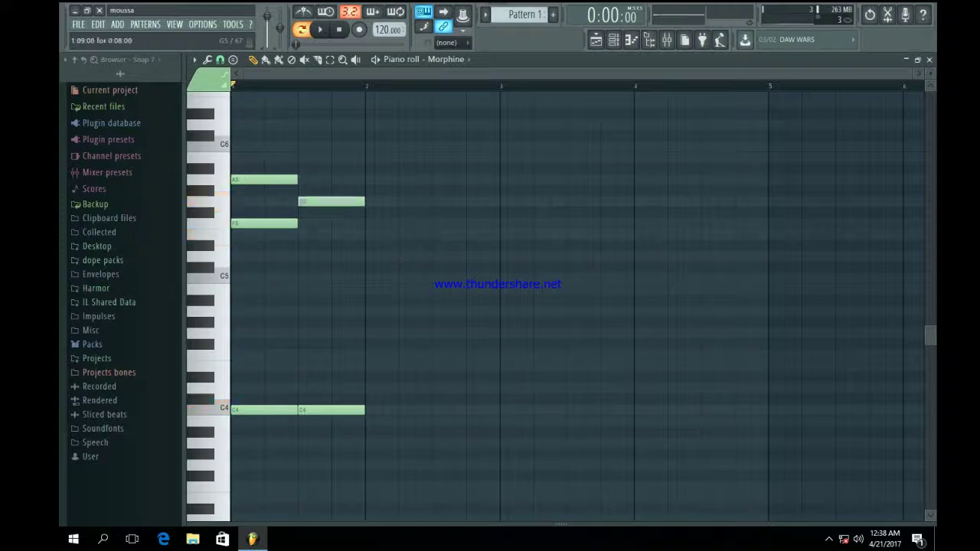
{"action": "key", "text": "e"}
{"action": "key", "text": "t"}
{"action": "key", "text": "z"}
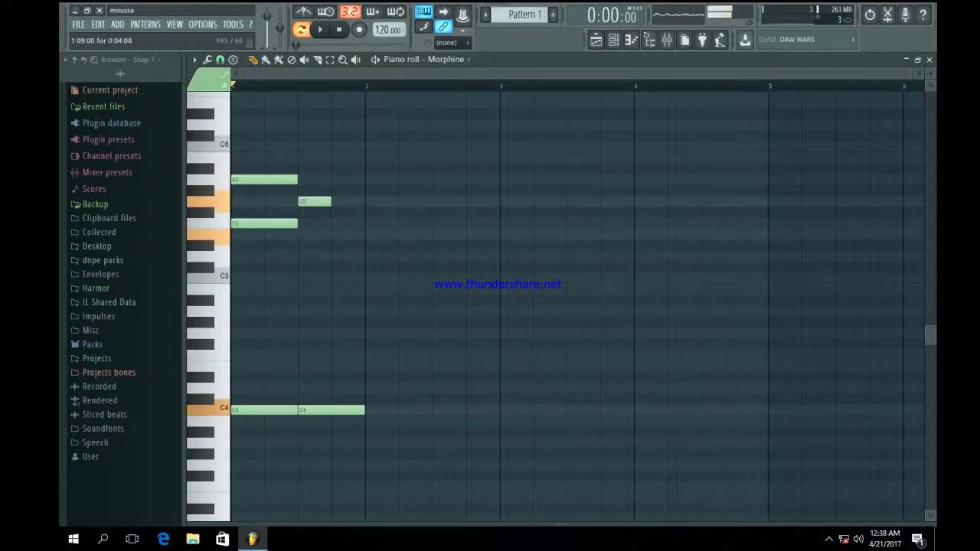
{"action": "key", "text": "e"}
{"action": "left_click", "coordinate": [304, 235]}
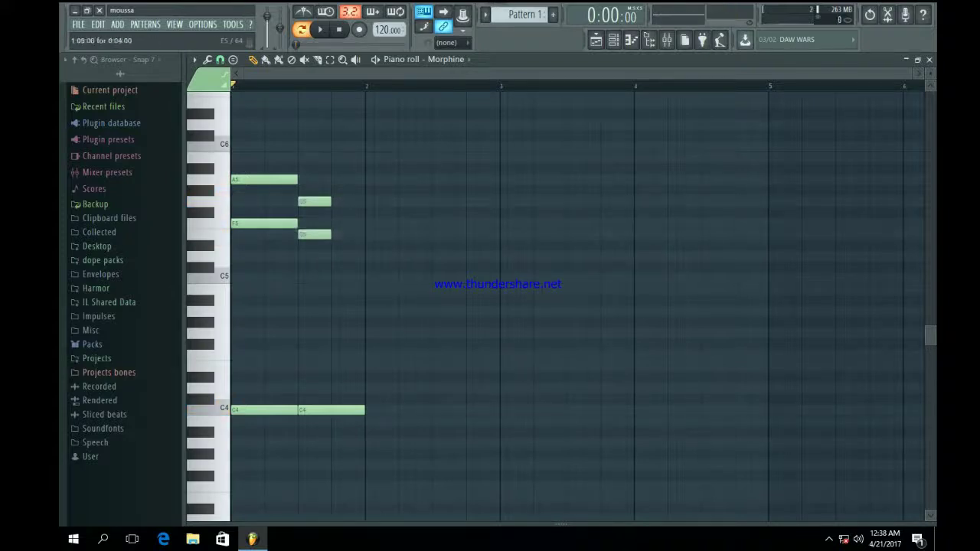
Audition the E5–G5 and D5–F5 pairs, add one-beat F5 and D5 notes on beat 4 of bar 1, and play the bar
{"action": "key", "text": "e"}
{"action": "key", "text": "t"}
{"action": "key", "text": "z"}
{"action": "key", "text": "w"}
{"action": "key", "text": "r"}
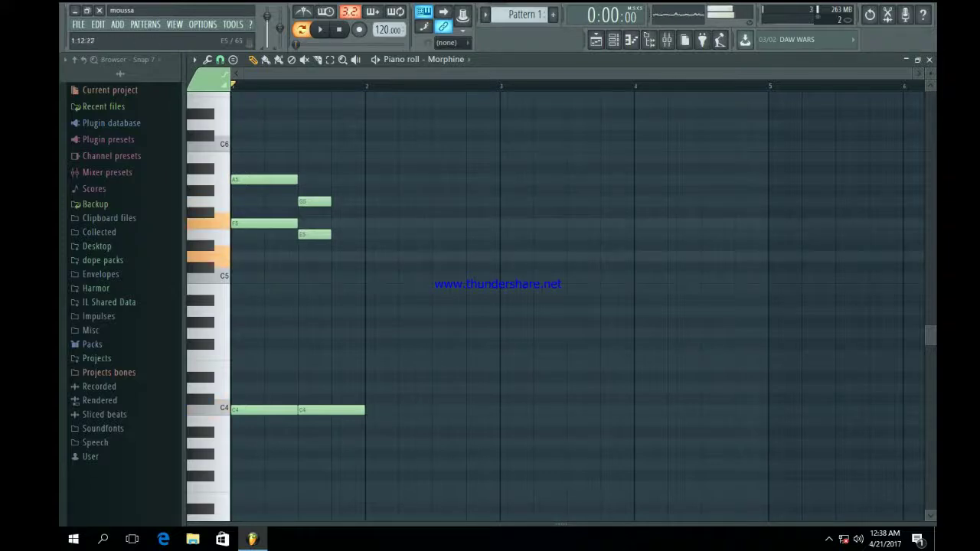
{"action": "left_click", "coordinate": [334, 223]}
{"action": "key", "text": "w"}
{"action": "key", "text": "r"}
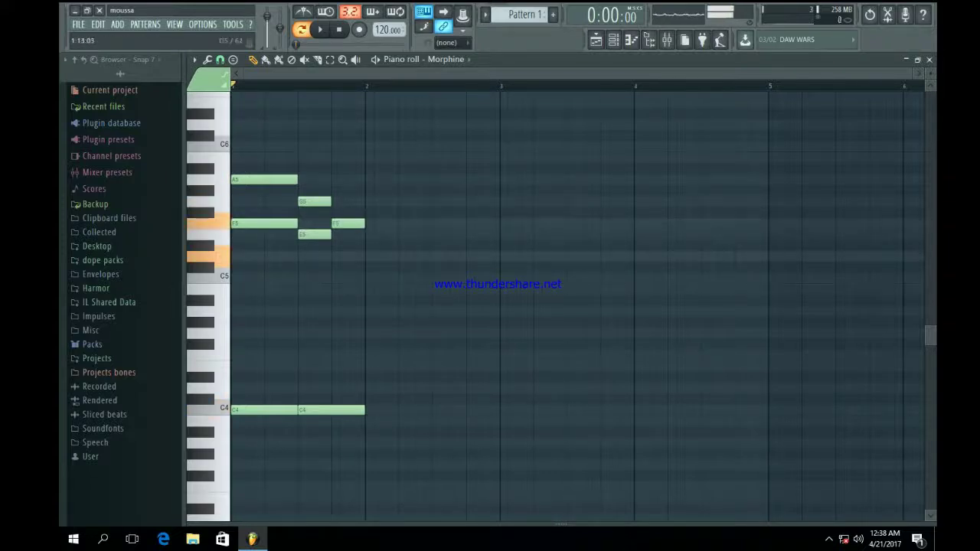
{"action": "left_click", "coordinate": [336, 256]}
{"action": "key", "text": "space"}
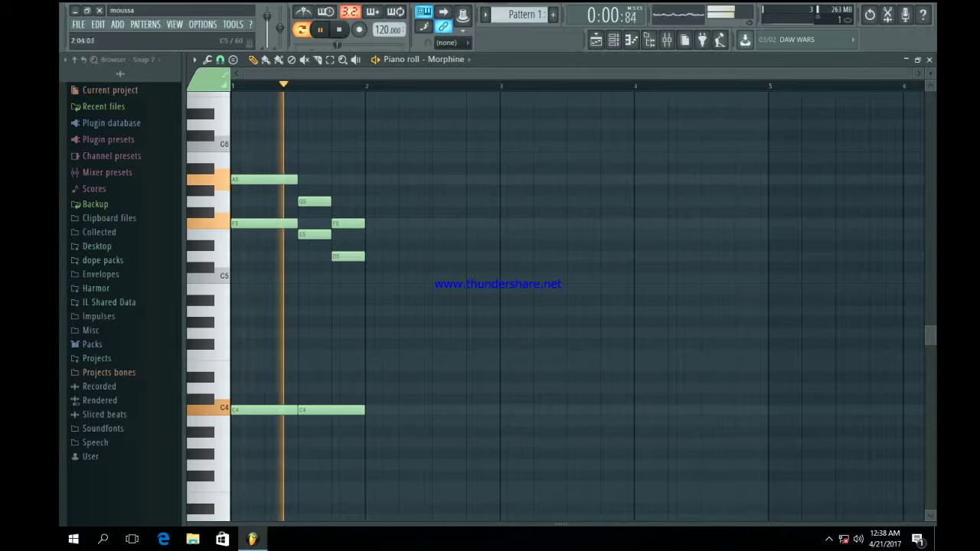
{"action": "key", "text": "space"}
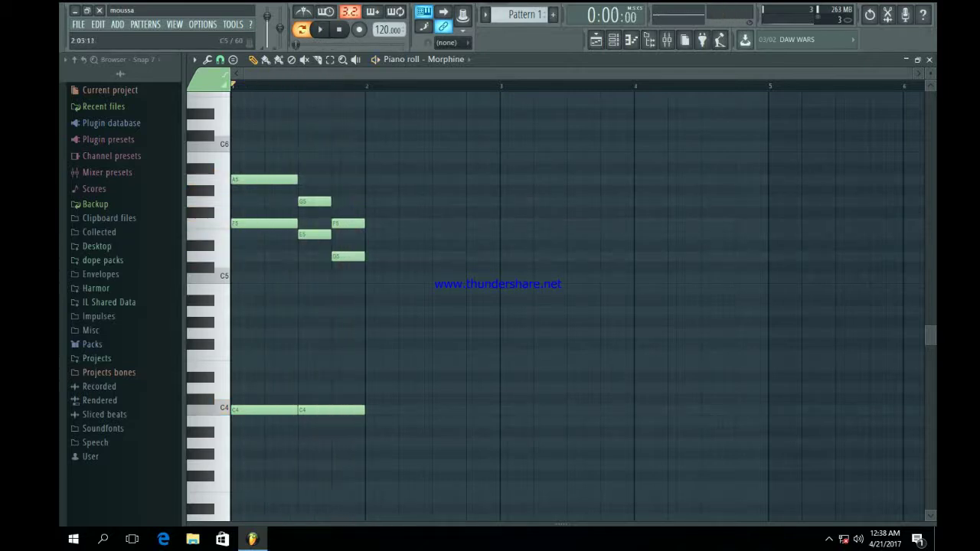
Audition the D5–G5 pair after C4–F5–A5, trying C4, G4, F4 and E4 as its bass note
{"action": "key", "text": "z"}
{"action": "key", "text": "r"}
{"action": "key", "text": "y"}
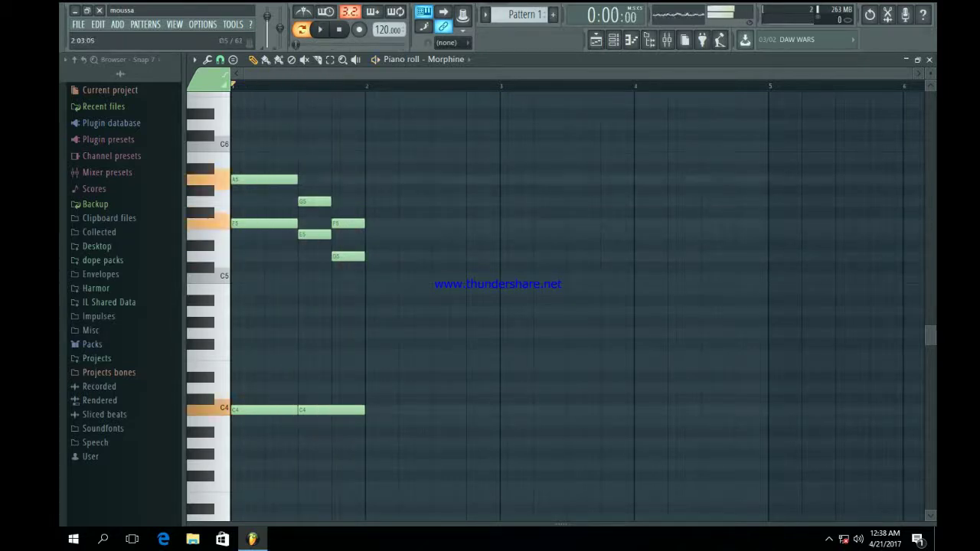
{"action": "key", "text": "w"}
{"action": "key", "text": "t"}
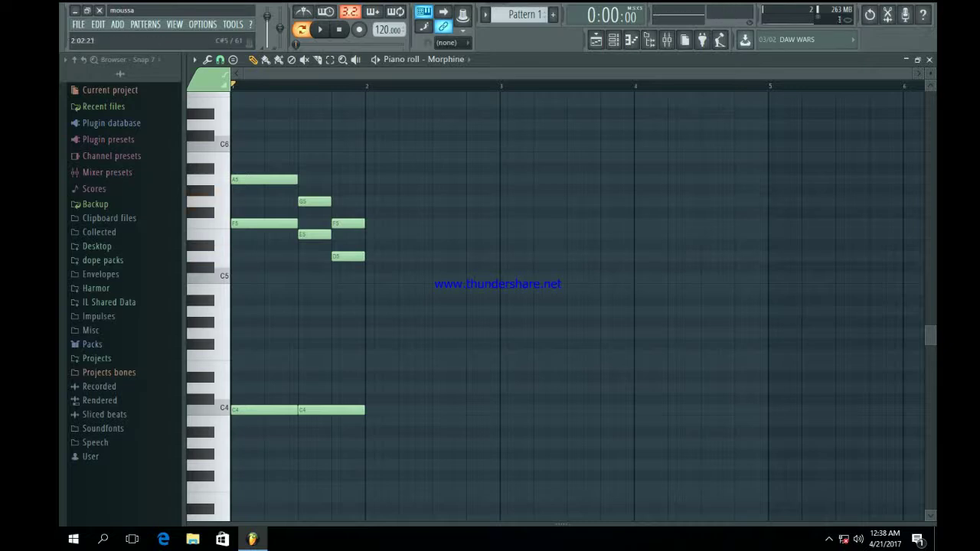
{"action": "key", "text": "z"}
{"action": "key", "text": "w"}
{"action": "key", "text": "t"}
{"action": "key", "text": "b"}
{"action": "key", "text": "w"}
{"action": "key", "text": "t"}
{"action": "key", "text": "w"}
{"action": "key", "text": "t"}
{"action": "key", "text": "v"}
{"action": "key", "text": "w"}
{"action": "key", "text": "t"}
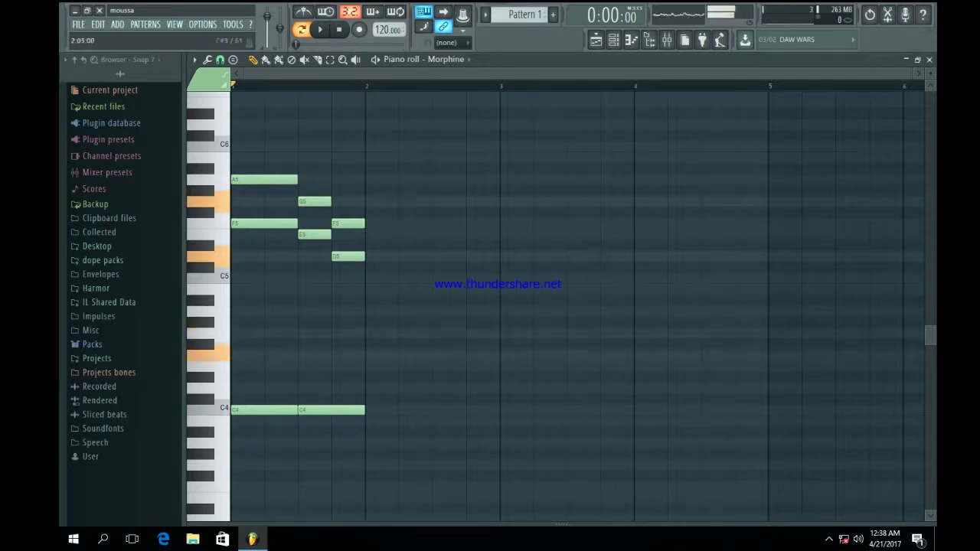
{"action": "key", "text": "c"}
{"action": "key", "text": "w"}
{"action": "key", "text": "t"}
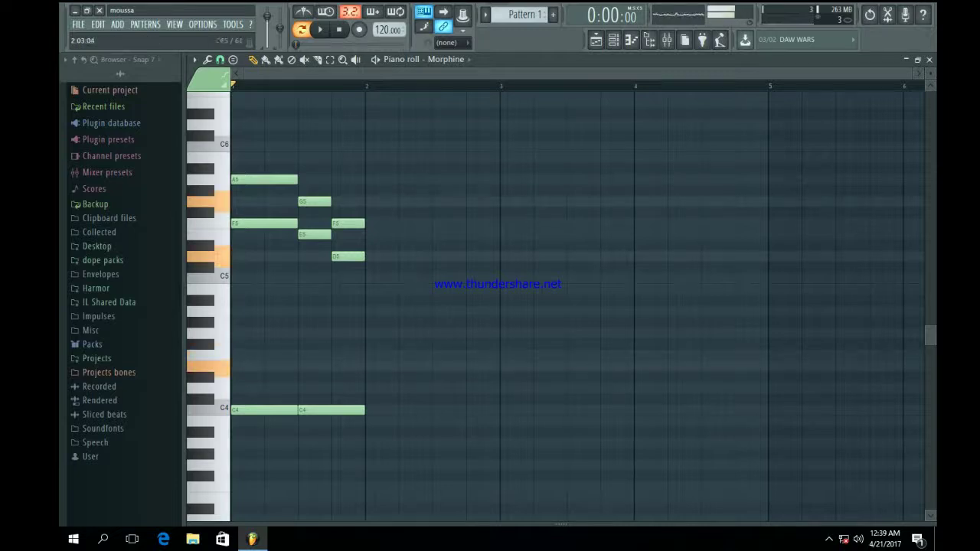
Add one-beat G5, D5 and E4 notes as a chord at the start of bar 2, auditioning the D5–G5 pair alongside
{"action": "key", "text": "w"}
{"action": "key", "text": "t"}
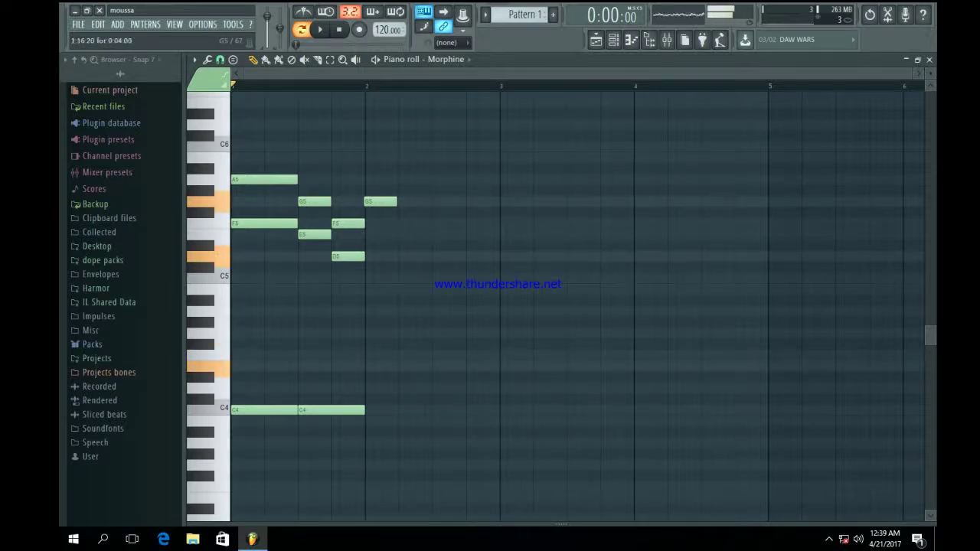
{"action": "key", "text": "t"}
{"action": "key", "text": "w"}
{"action": "key", "text": "t"}
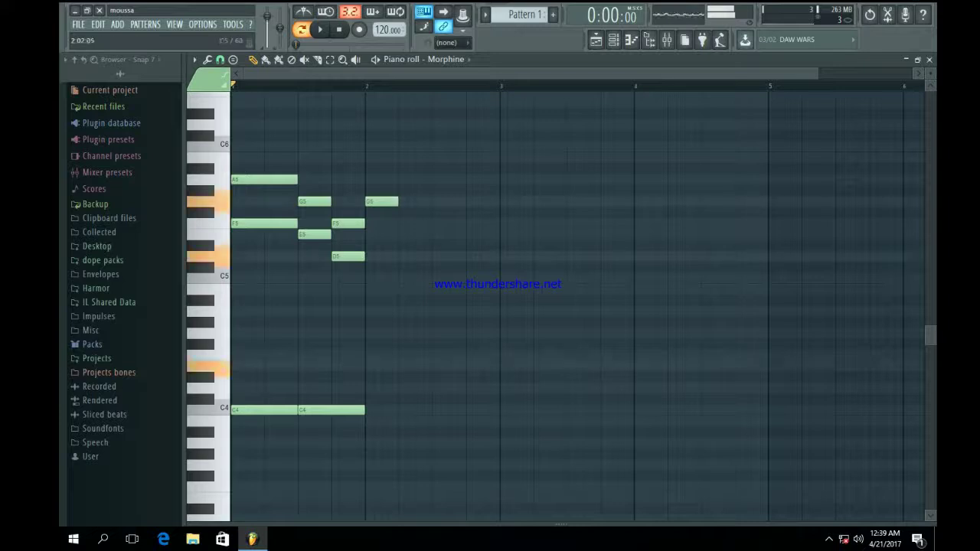
{"action": "left_click_drag", "start_coordinate": [372, 256], "coordinate": [365, 257]}
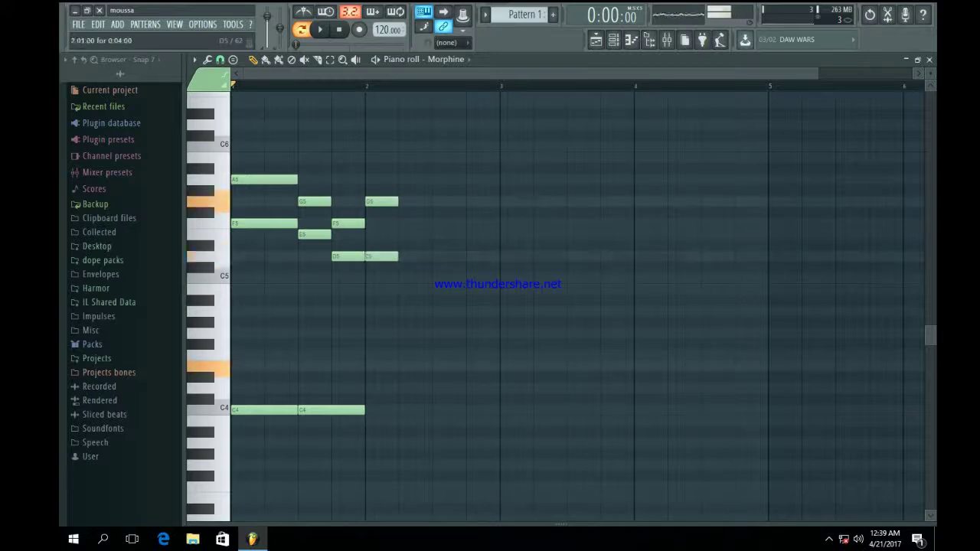
{"action": "left_click", "coordinate": [368, 366]}
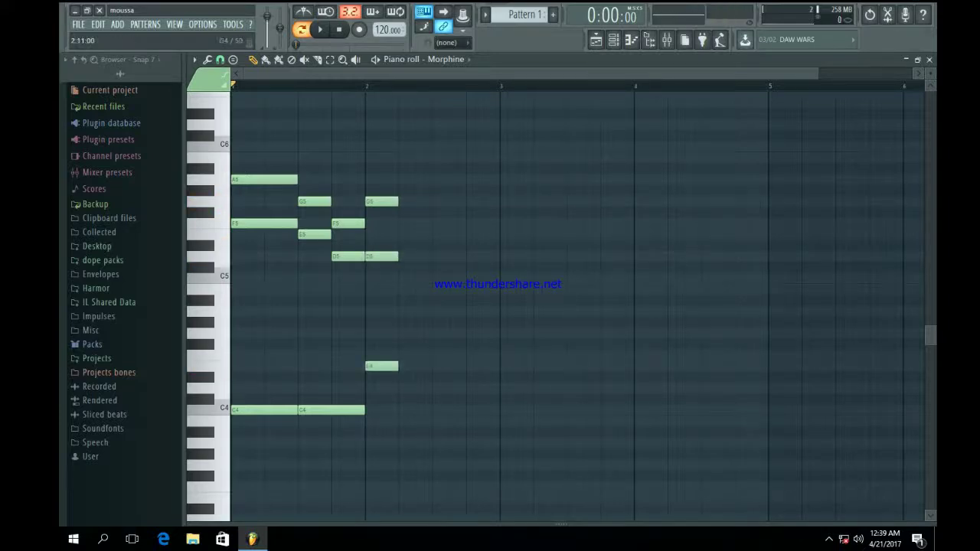
Lengthen the three notes of the E4–D5–G5 chord in bar 2 to three beats and deselect them
{"action": "left_click_drag", "start_coordinate": [450, 394], "coordinate": [383, 198]}
{"action": "left_click_drag", "start_coordinate": [416, 284], "coordinate": [464, 284]}
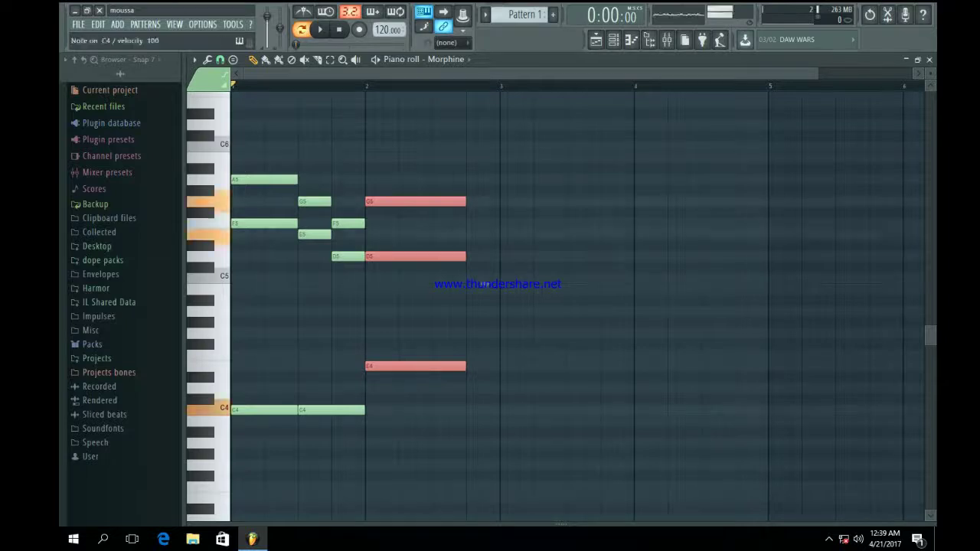
{"action": "left_click", "coordinate": [540, 246], "text": "ctrl"}
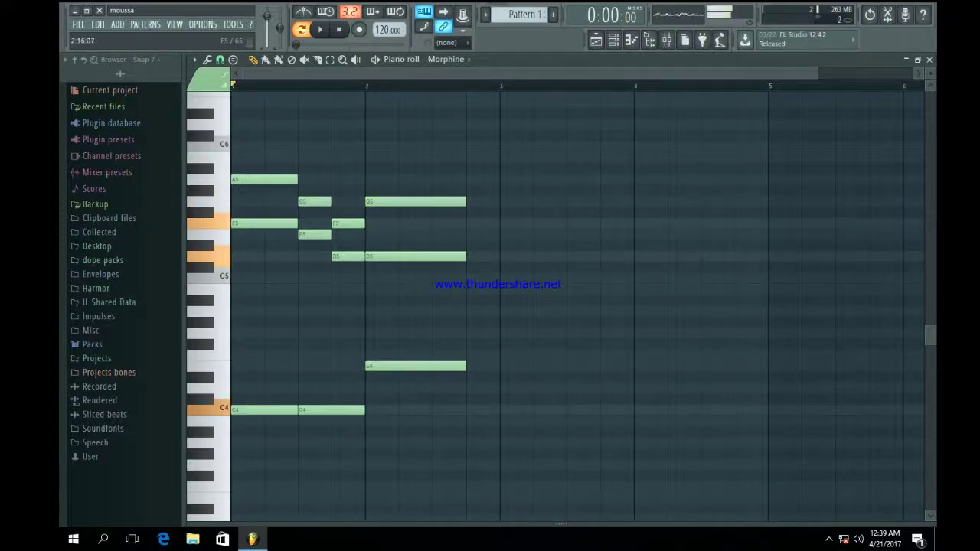
Fill bar 3 with one-beat C4–D5–F5 and C4–C5–E5 chords on beats 1 and 2, followed by single D5 and F5 notes
{"action": "left_click", "coordinate": [504, 223]}
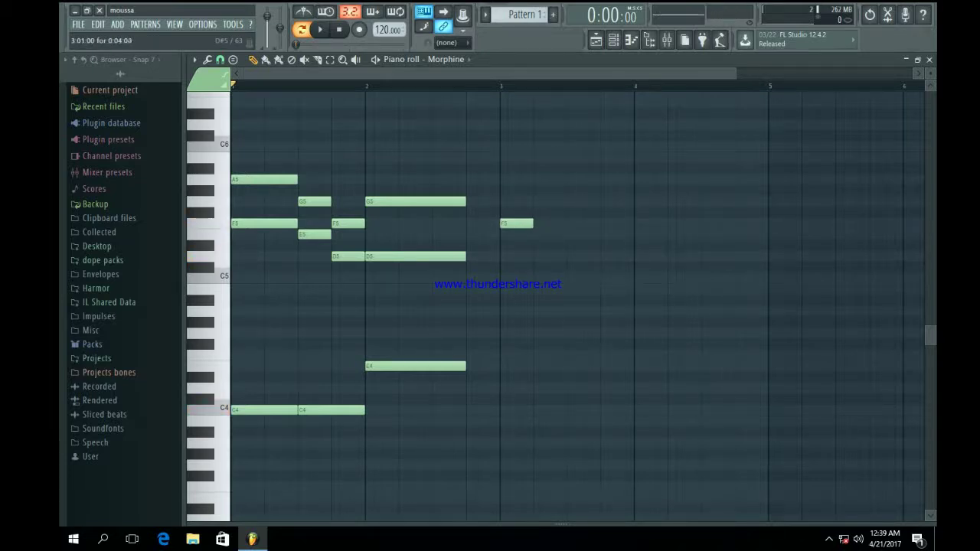
{"action": "left_click", "coordinate": [502, 256]}
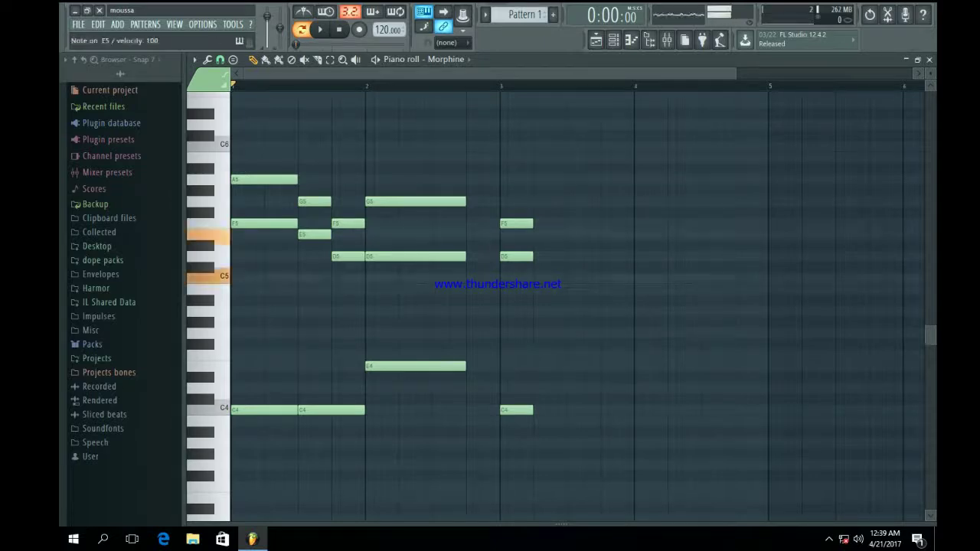
{"action": "left_click", "coordinate": [540, 234]}
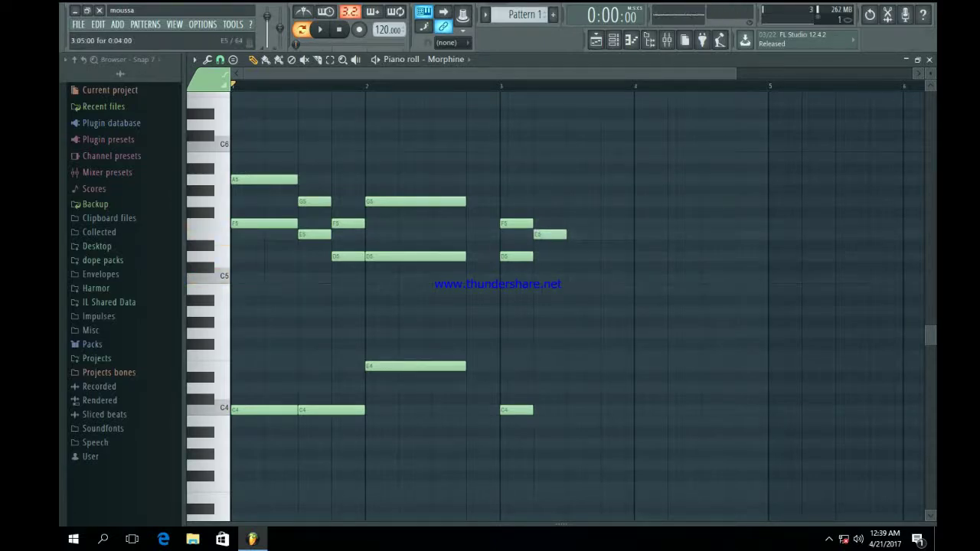
{"action": "left_click", "coordinate": [536, 278]}
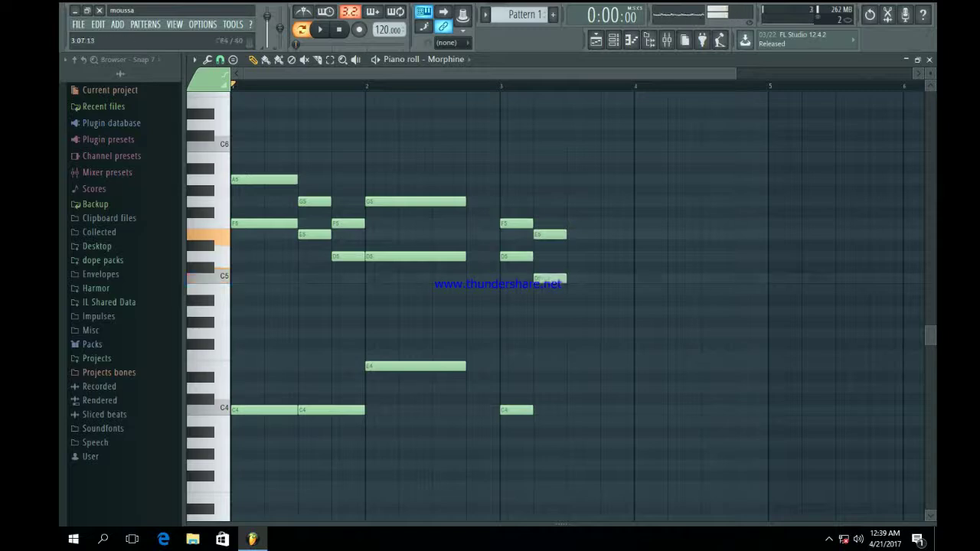
{"action": "left_click", "coordinate": [548, 410]}
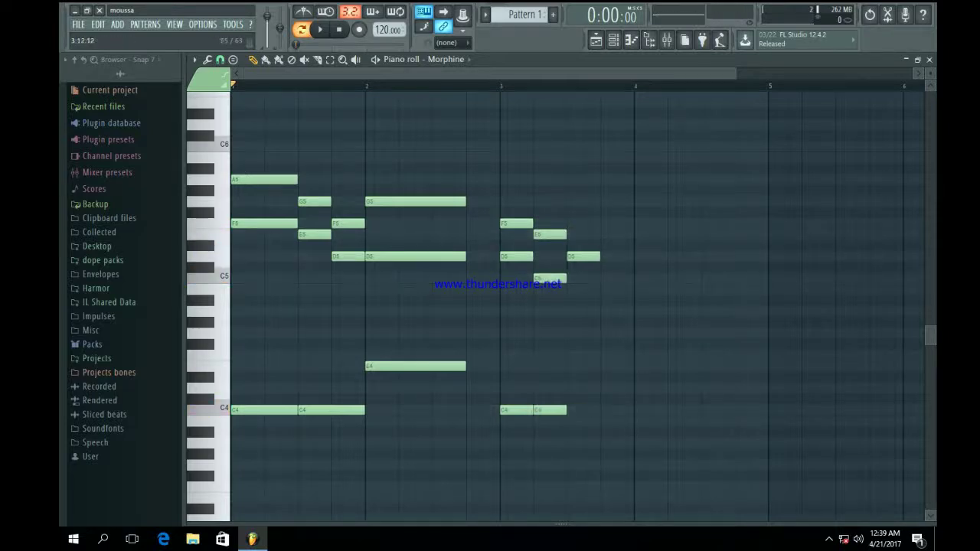
{"action": "left_click", "coordinate": [605, 222]}
Audition E5–G5, E5–A5 and D5–G5 over D4 to find the chord for bar 4
{"action": "key", "text": "e"}
{"action": "key", "text": "t"}
{"action": "key", "text": "x"}
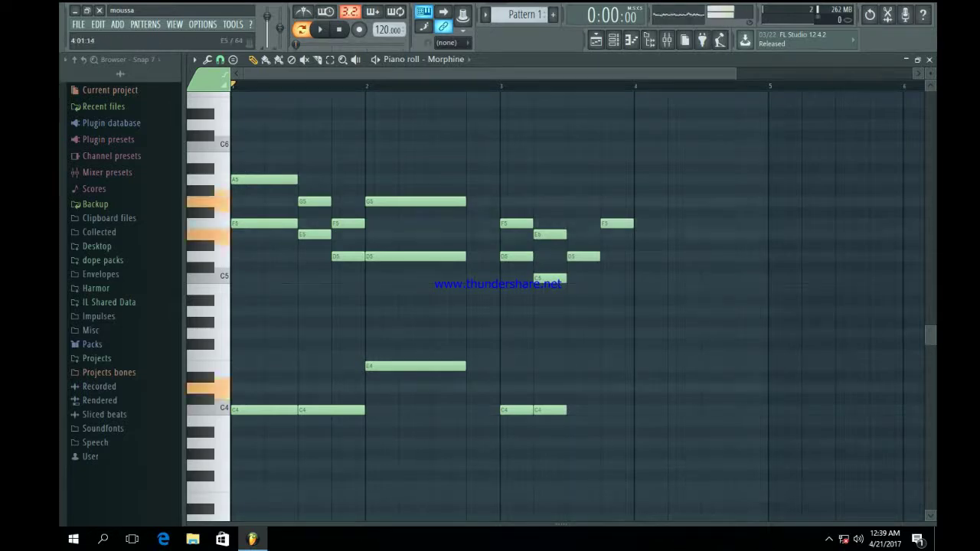
{"action": "key", "text": "e"}
{"action": "key", "text": "t"}
{"action": "key", "text": "y"}
{"action": "key", "text": "e"}
{"action": "key", "text": "x"}
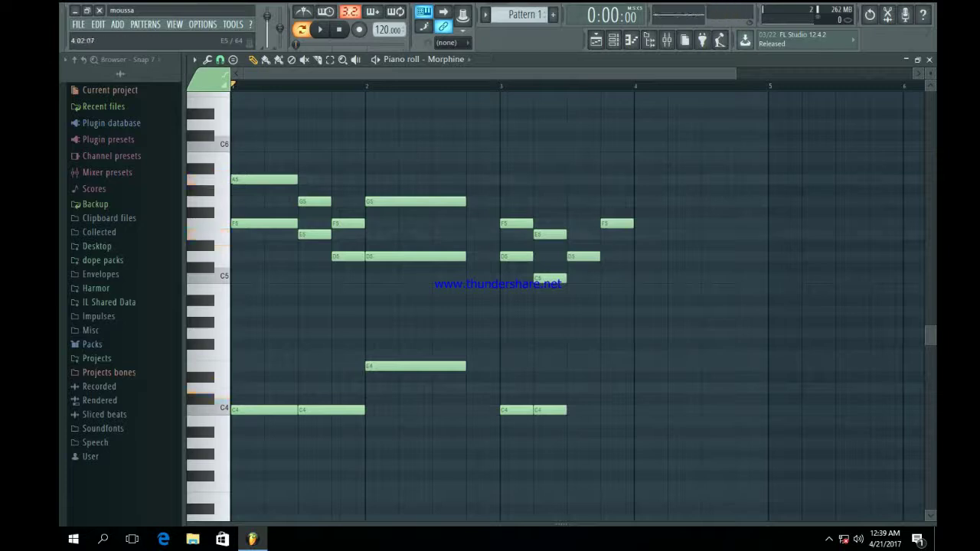
{"action": "key", "text": "y"}
{"action": "key", "text": "w"}
{"action": "key", "text": "t"}
{"action": "key", "text": "w"}
{"action": "key", "text": "x"}
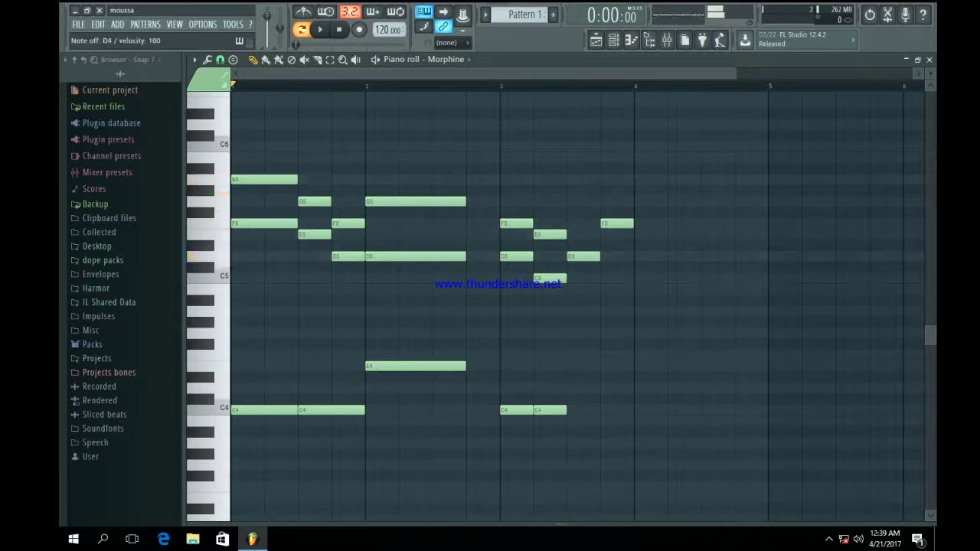
{"action": "key", "text": "y"}
{"action": "key", "text": "e"}
{"action": "key", "text": "x"}
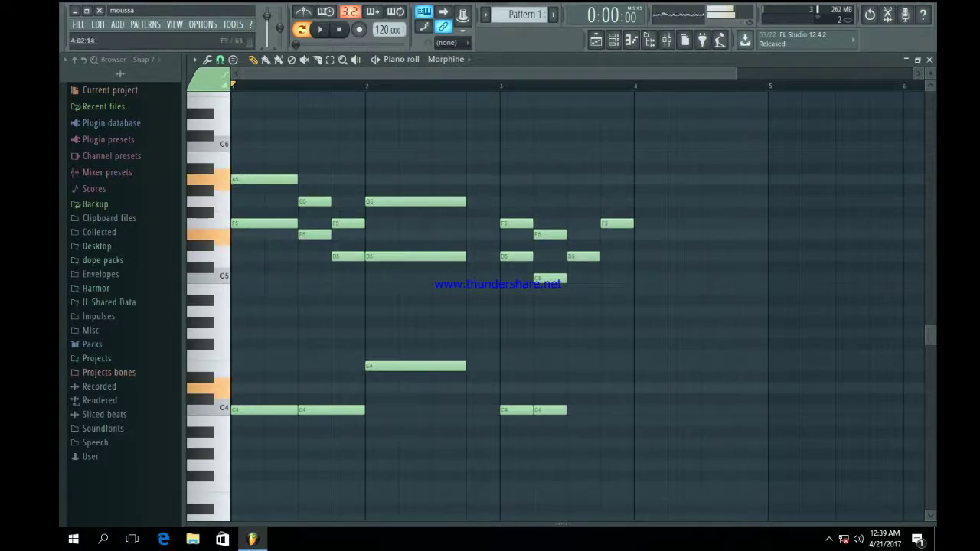
Add one-beat E5, A5 and D4 notes as a chord at the start of bar 4, auditioning it along the way
{"action": "left_click", "coordinate": [638, 234]}
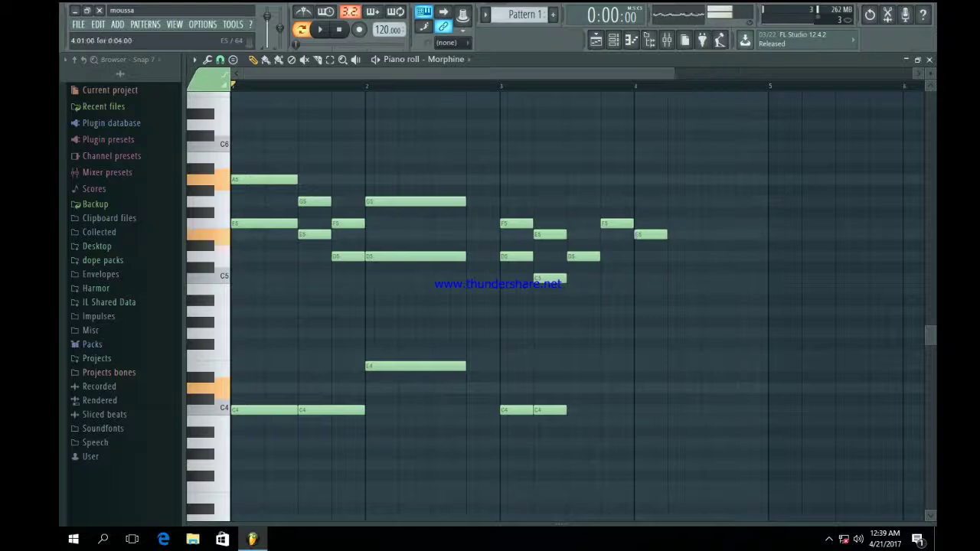
{"action": "left_click", "coordinate": [638, 180]}
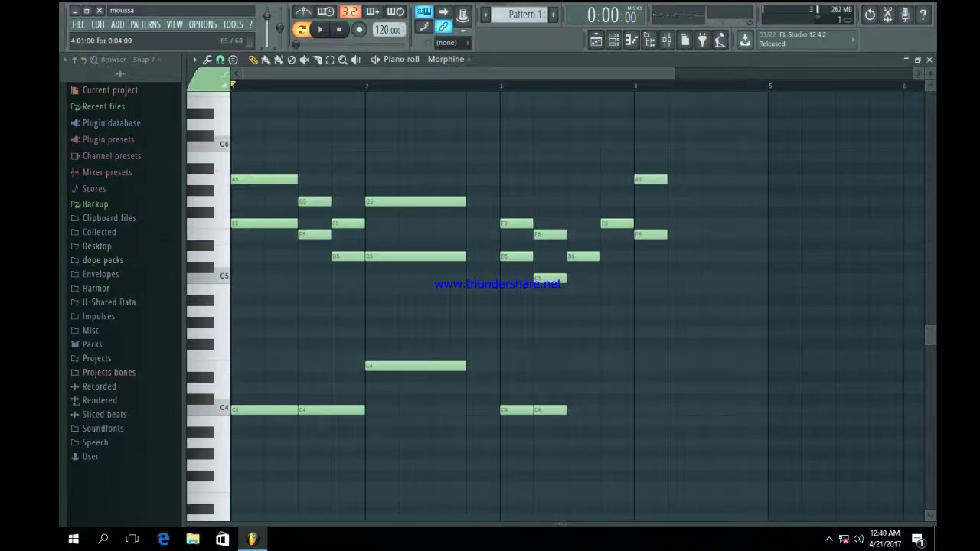
{"action": "key", "text": "x"}
{"action": "key", "text": "e"}
{"action": "key", "text": "y"}
{"action": "left_click", "coordinate": [638, 388]}
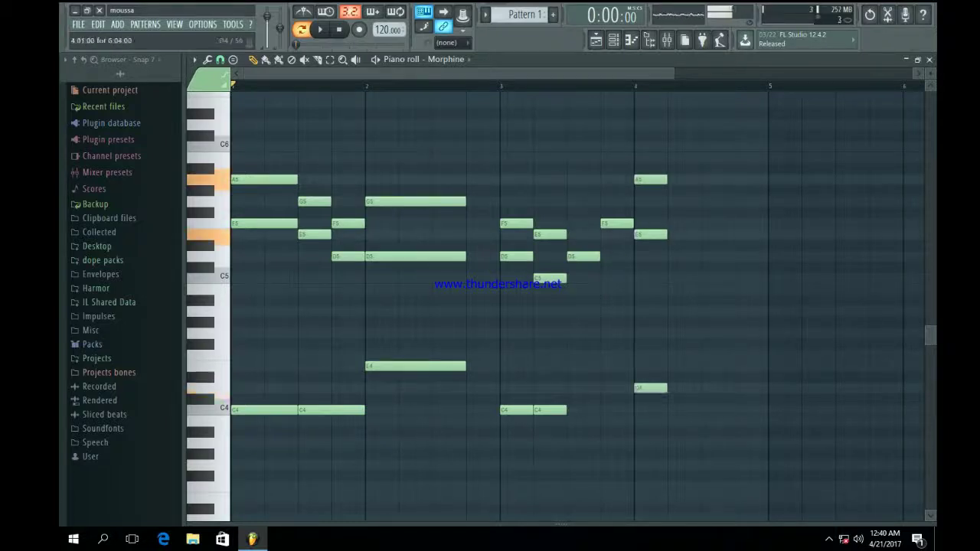
Lengthen the D4–E5–A5 chord to fill all of bar 4 and play the pattern from the start
{"action": "left_click_drag", "start_coordinate": [714, 414], "coordinate": [645, 154]}
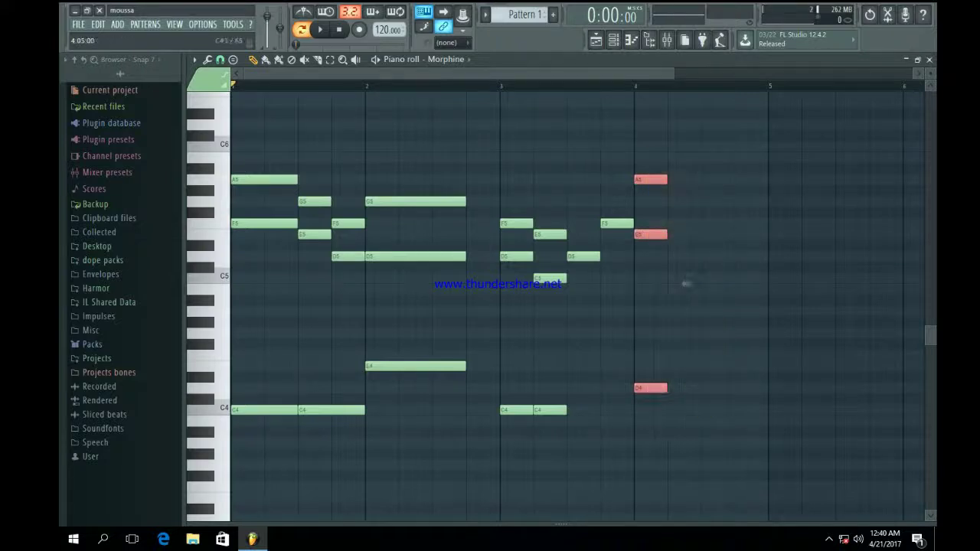
{"action": "left_click_drag", "start_coordinate": [687, 284], "coordinate": [783, 282]}
{"action": "key", "text": "space"}
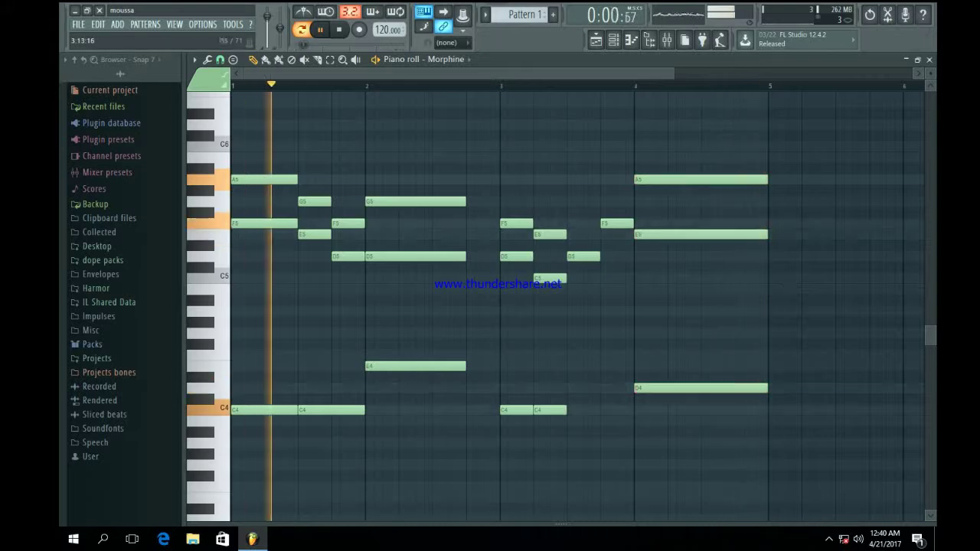
Stop playback, open the Morphine channel, and load Fruity Parametric EQ 2 in slot 1 of its mixer track
{"action": "left_click", "coordinate": [613, 40]}
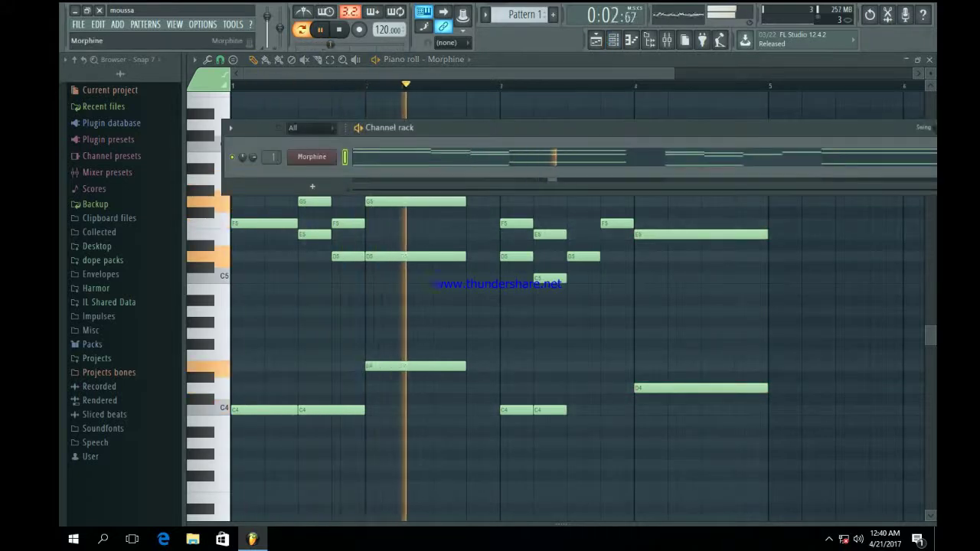
{"action": "key", "text": "space"}
{"action": "left_click", "coordinate": [311, 157]}
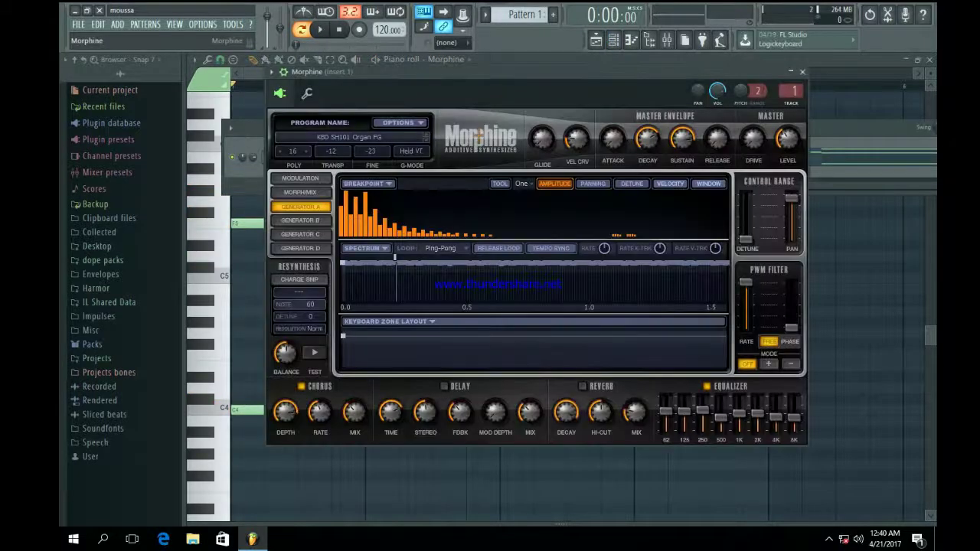
{"action": "key", "text": "F9"}
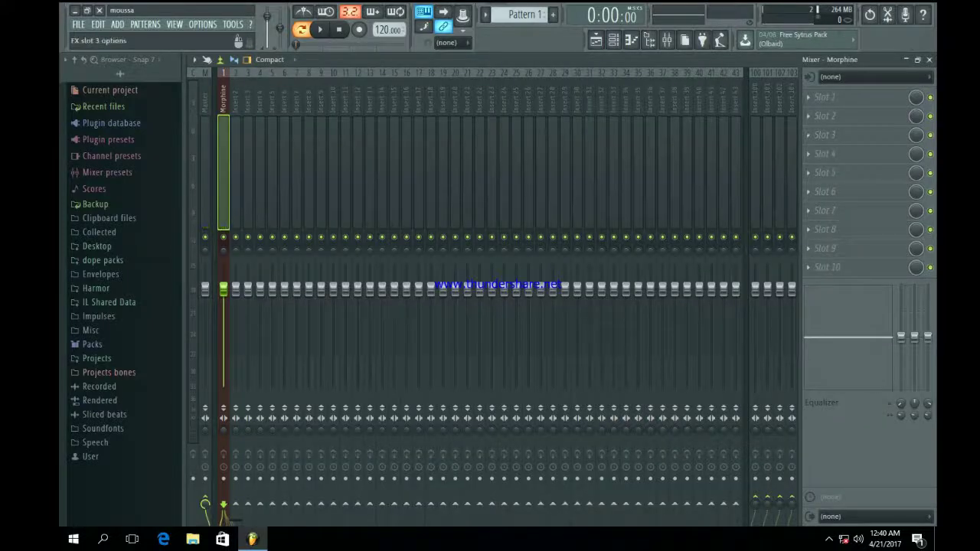
{"action": "left_click", "coordinate": [827, 97]}
{"action": "left_click", "coordinate": [774, 409]}
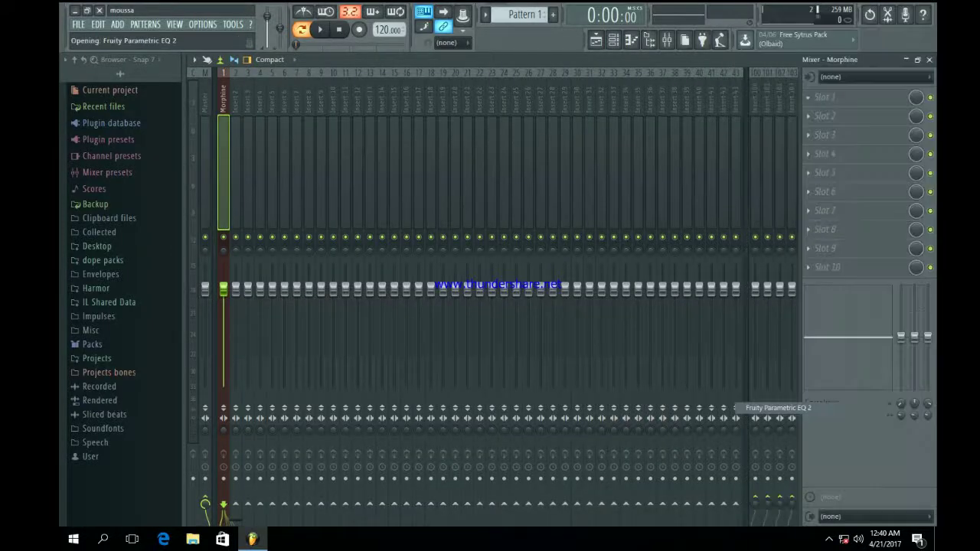
With the pattern playing, shape the EQ with a steep low cut on band 1, a high roll-off on band 7 and a slight band 6 boost
{"action": "right_click", "coordinate": [313, 279]}
{"action": "mouse_move", "coordinate": [334, 321]}
{"action": "left_click", "coordinate": [373, 322]}
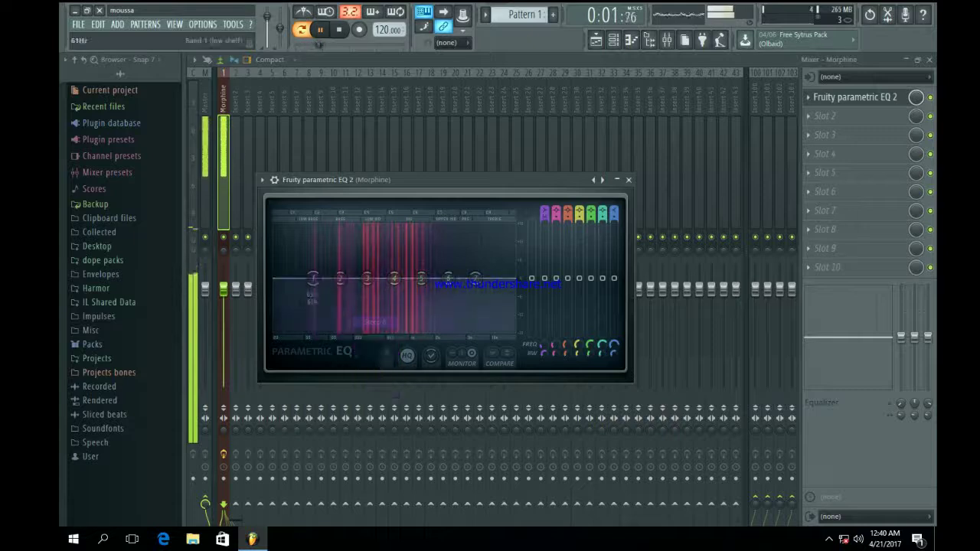
{"action": "left_click_drag", "start_coordinate": [314, 279], "coordinate": [355, 333]}
{"action": "mouse_move", "coordinate": [476, 279]}
{"action": "left_mouse_down"}
{"action": "mouse_move", "coordinate": [498, 332]}
{"action": "mouse_move", "coordinate": [462, 271]}
{"action": "left_mouse_up"}
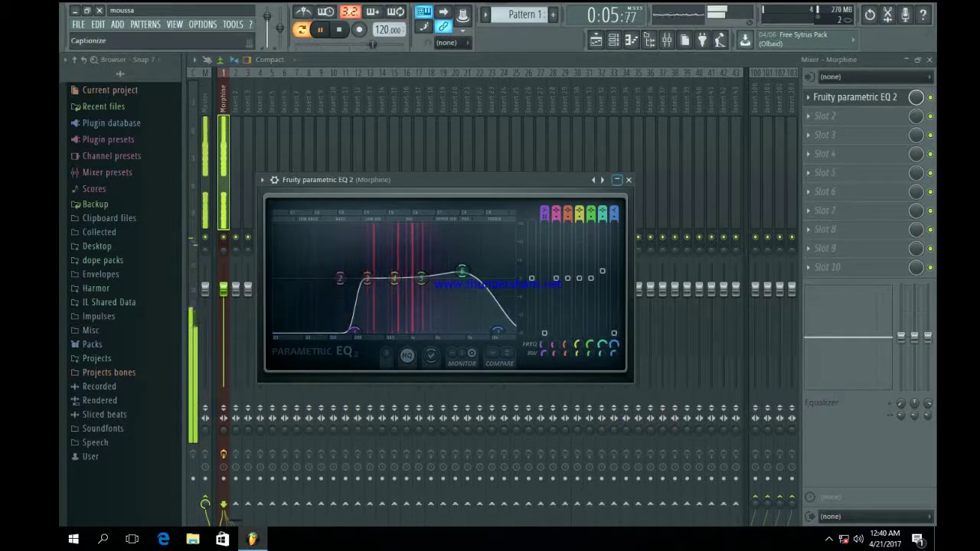
{"action": "left_click", "coordinate": [629, 179]}
{"action": "key", "text": "space"}
Load Fruity Reeverb 2 in slot 2 of the Morphine mixer track, play the pattern through it, and close the reverb window
{"action": "left_click", "coordinate": [825, 116]}
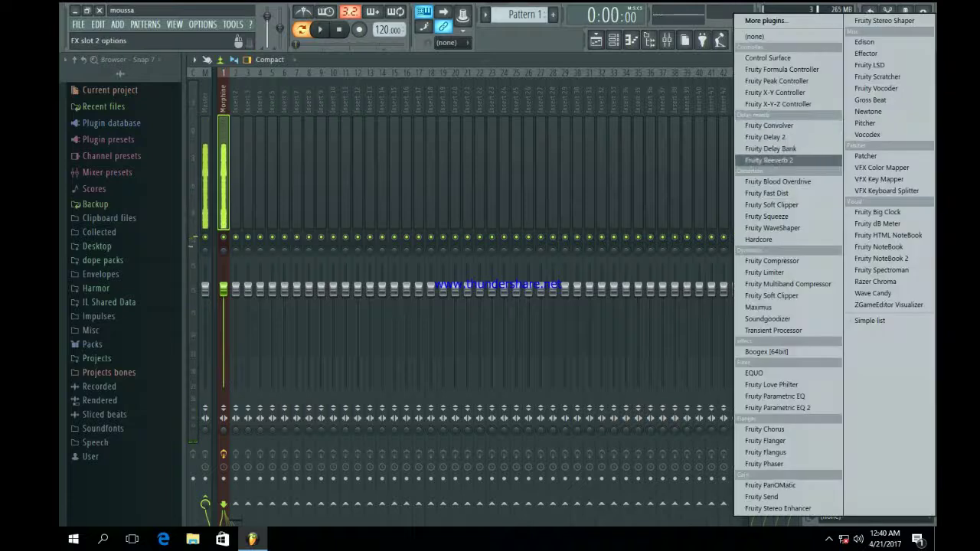
{"action": "left_click", "coordinate": [769, 160]}
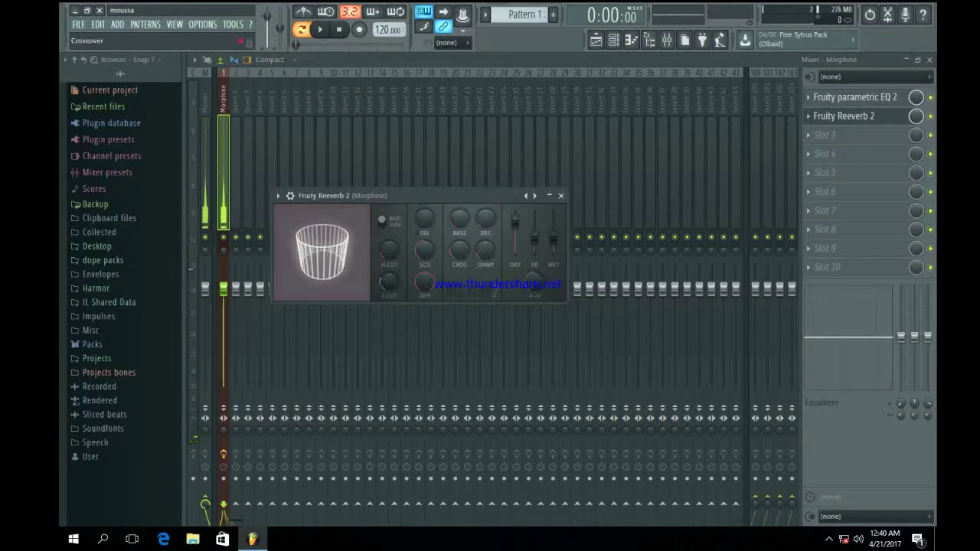
{"action": "key", "text": "space"}
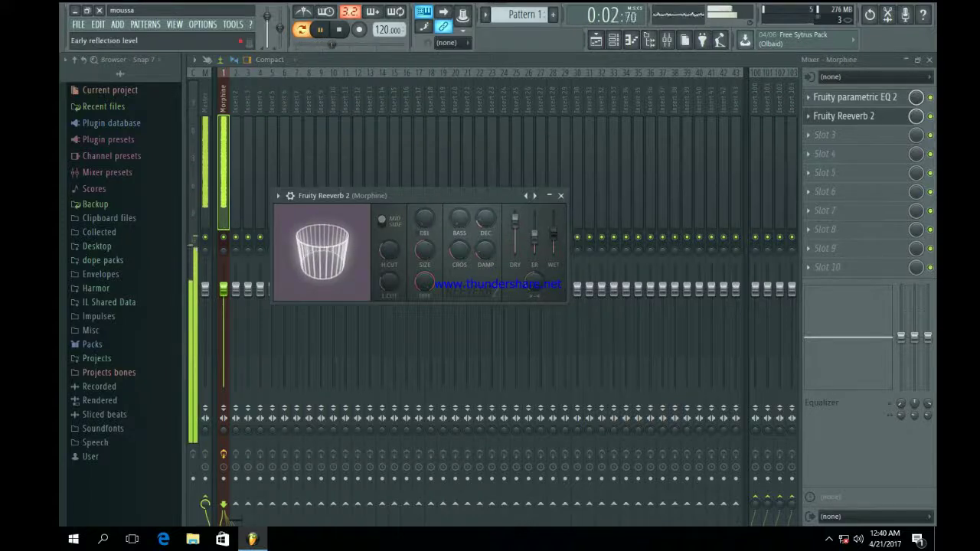
{"action": "left_click", "coordinate": [561, 196]}
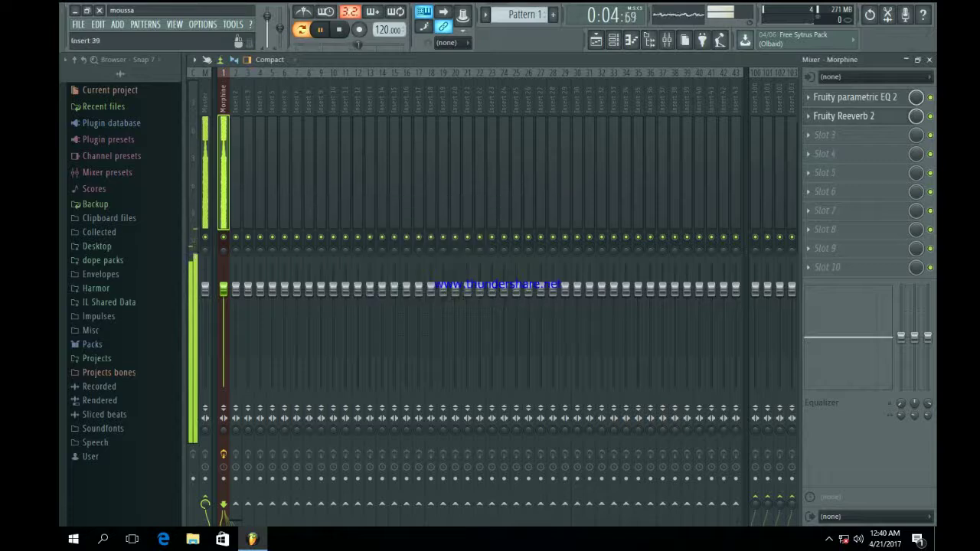
Stop playback, switch to a new empty Pattern 2, and add a Harmor channel
{"action": "left_click", "coordinate": [596, 39]}
{"action": "left_click", "coordinate": [613, 40]}
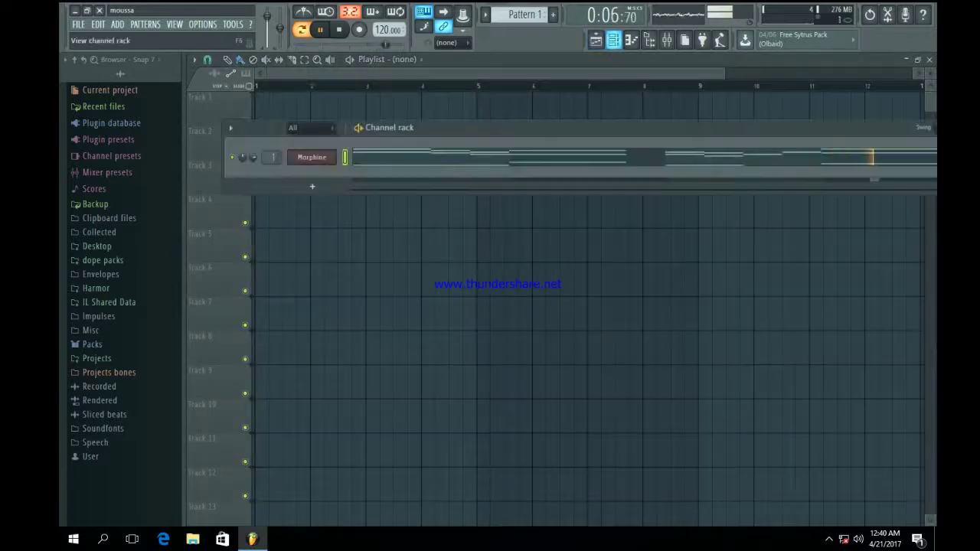
{"action": "key", "text": "space"}
{"action": "left_click", "coordinate": [553, 14]}
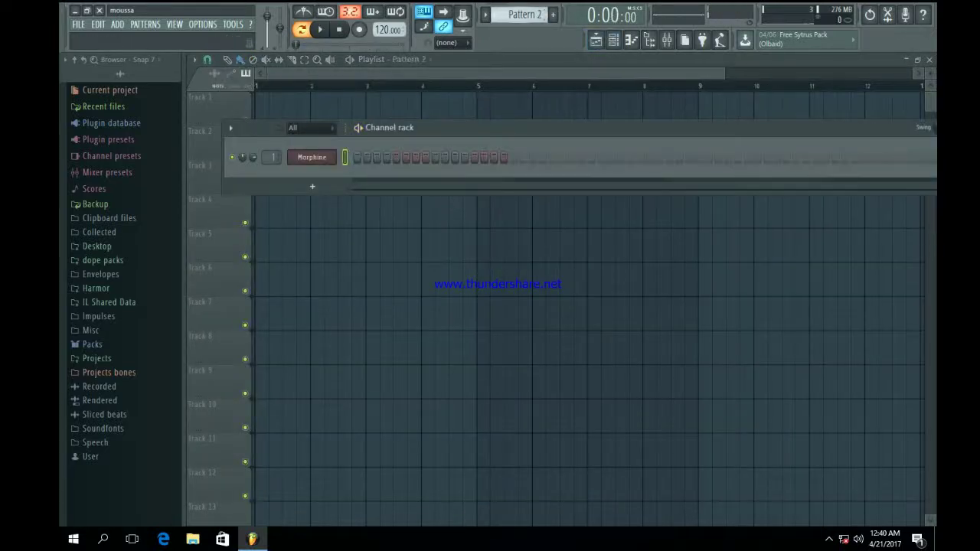
{"action": "left_click", "coordinate": [313, 186]}
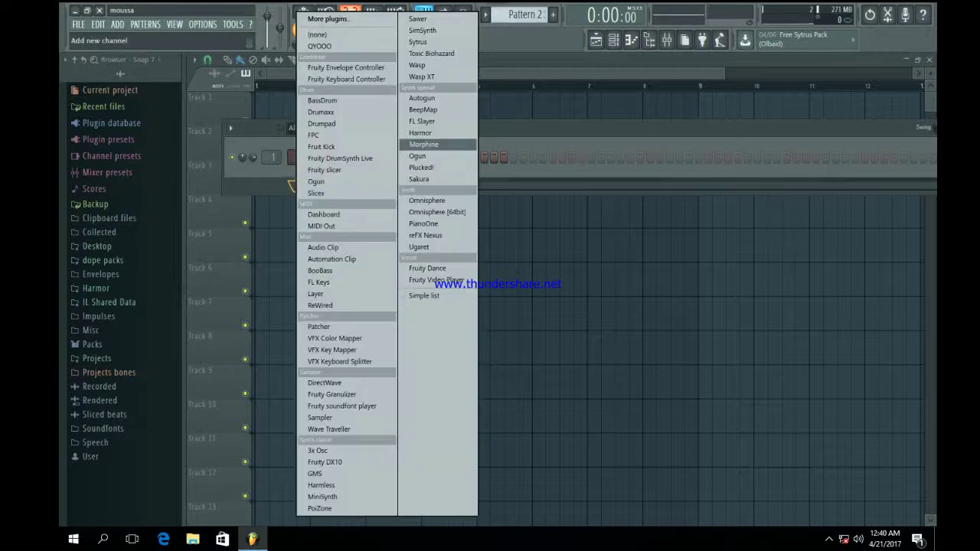
{"action": "left_click", "coordinate": [421, 131]}
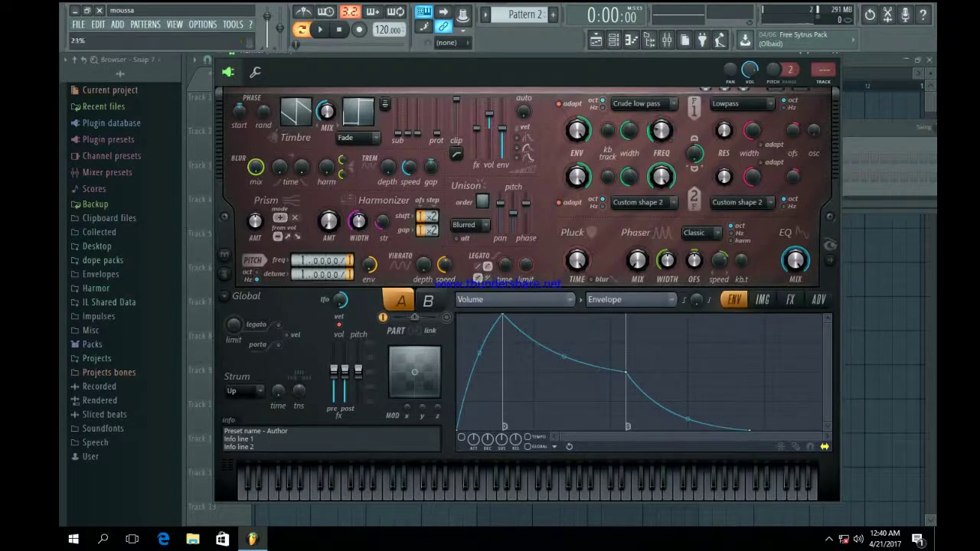
Audition notes around E4 and F4 with Harmor while adjusting its unison order
{"action": "key", "text": "n"}
{"action": "key", "text": "v"}
{"action": "key", "text": "c"}
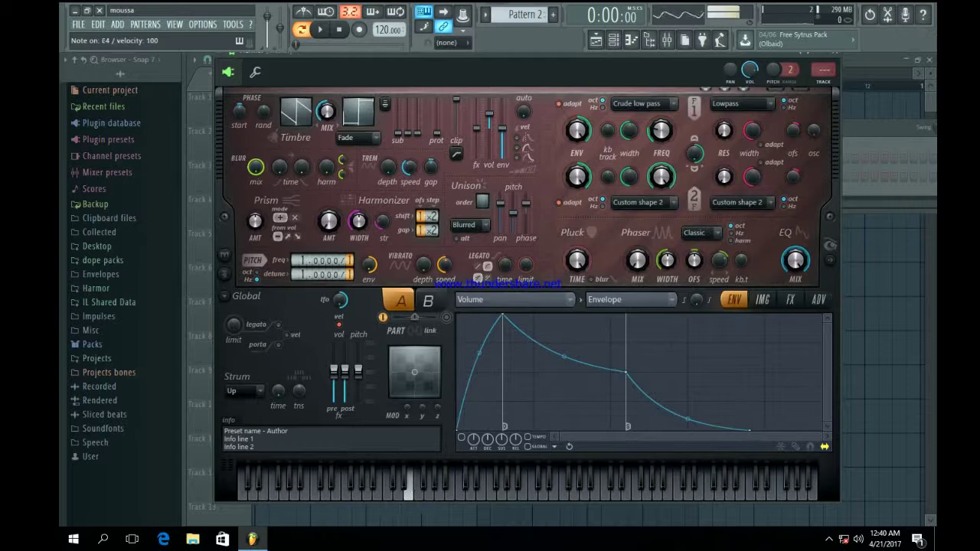
{"action": "key", "text": "x"}
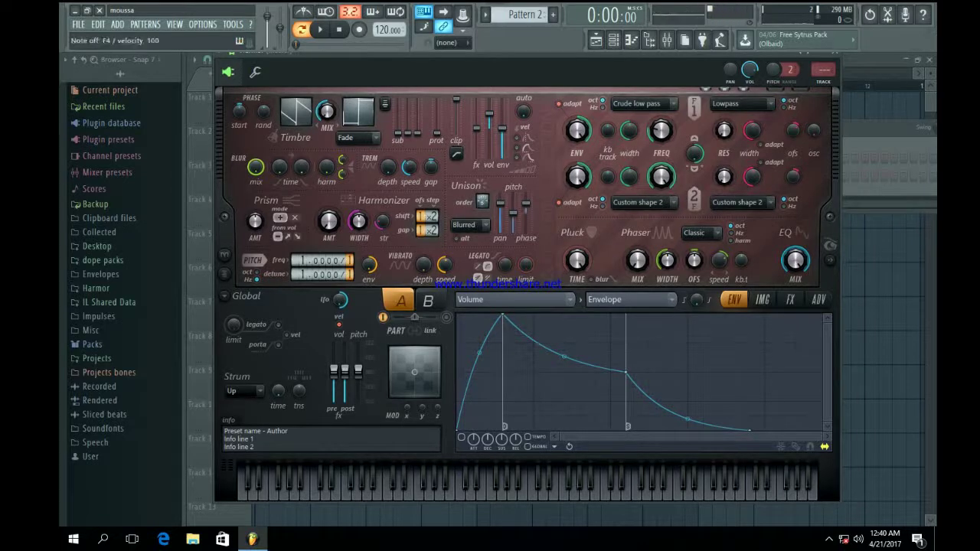
{"action": "key", "text": "v"}
{"action": "key", "text": "c"}
{"action": "key", "text": "v"}
{"action": "key", "text": "c"}
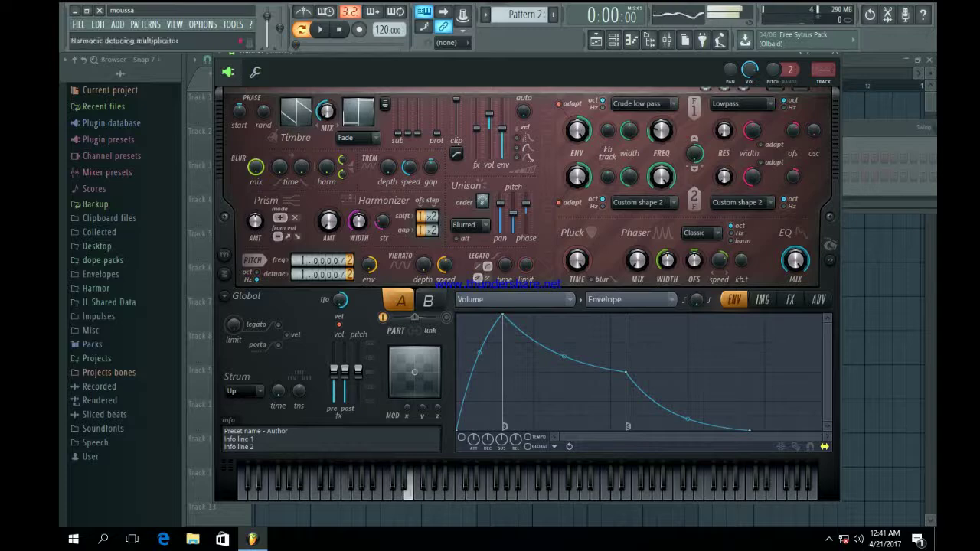
Set Harmor's pitch frequency to 1.0000/1 and detune to 1.0000/2, play test notes, and close the plugin
{"action": "left_click_drag", "start_coordinate": [350, 261], "coordinate": [350, 268]}
{"action": "key", "text": "v"}
{"action": "key", "text": "b"}
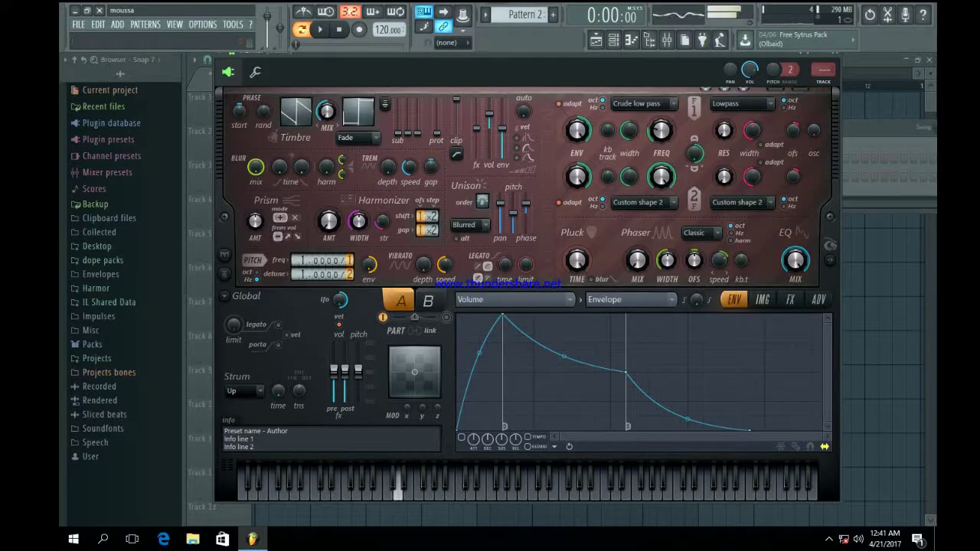
{"action": "key", "text": "v"}
{"action": "key", "text": "x"}
{"action": "key", "text": "c"}
{"action": "key", "text": "v"}
{"action": "key", "text": "Escape"}
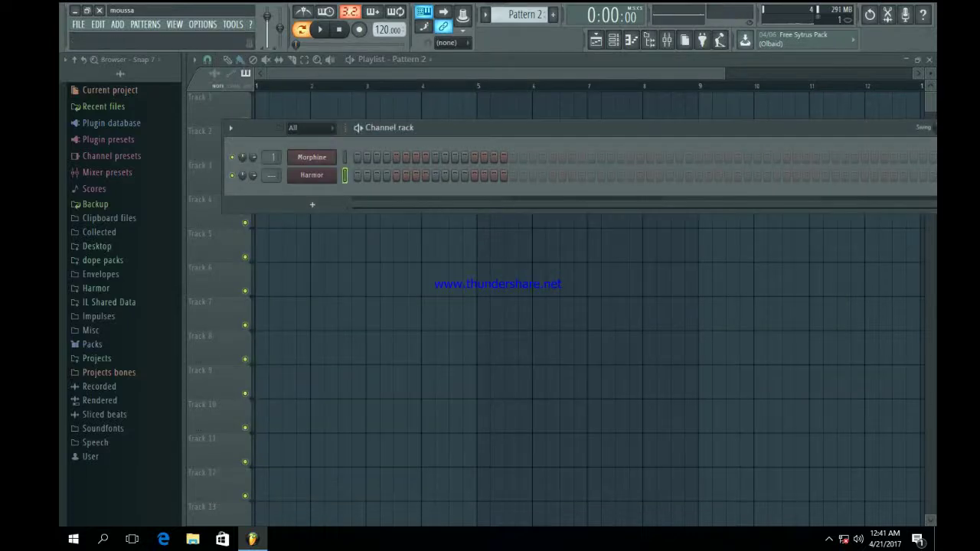
Copy the Morphine notes of Pattern 1 to the Harmor channel in Pattern 2 and open its piano roll
{"action": "key", "text": "KP_Subtract"}
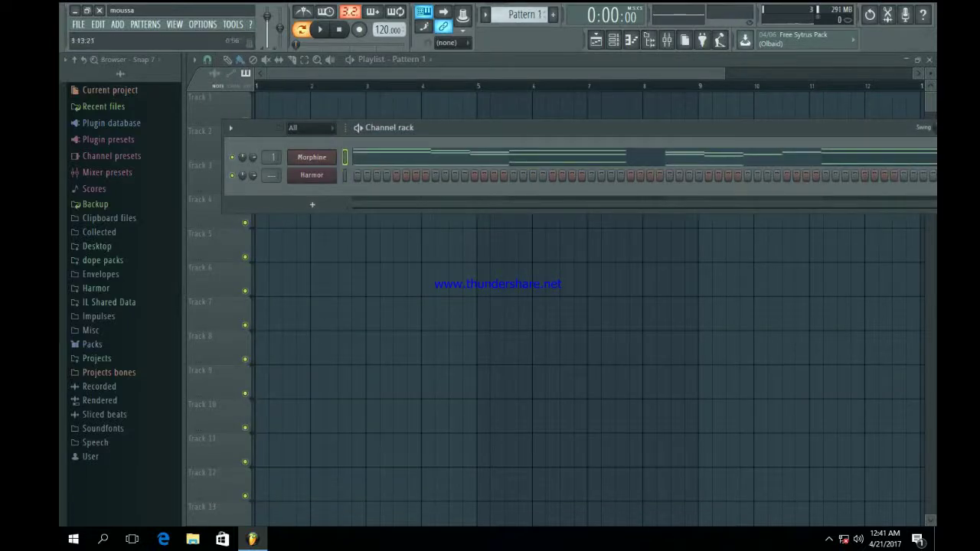
{"action": "key", "text": "KP_Add"}
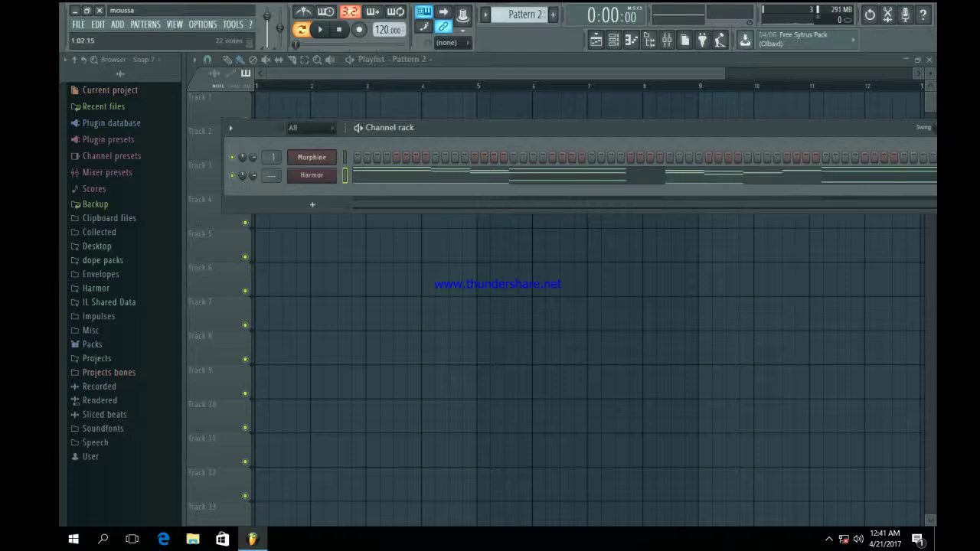
{"action": "left_click", "coordinate": [375, 177]}
Replace the low notes in bar 1 with a one-bar C4 and the one in bar 2 with a one-bar E4
{"action": "right_click", "coordinate": [331, 410]}
{"action": "right_click", "coordinate": [264, 409]}
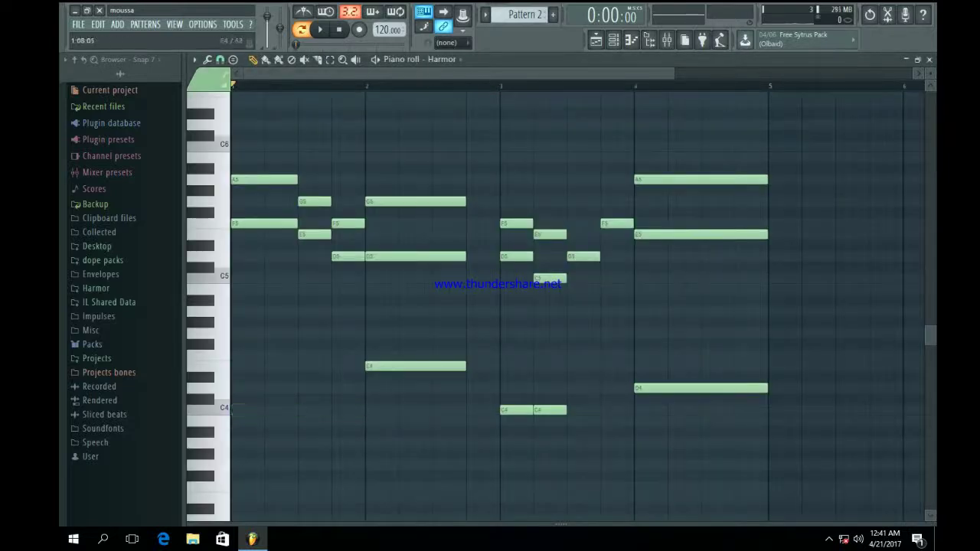
{"action": "left_click_drag", "start_coordinate": [242, 410], "coordinate": [232, 409]}
{"action": "right_click", "coordinate": [383, 366]}
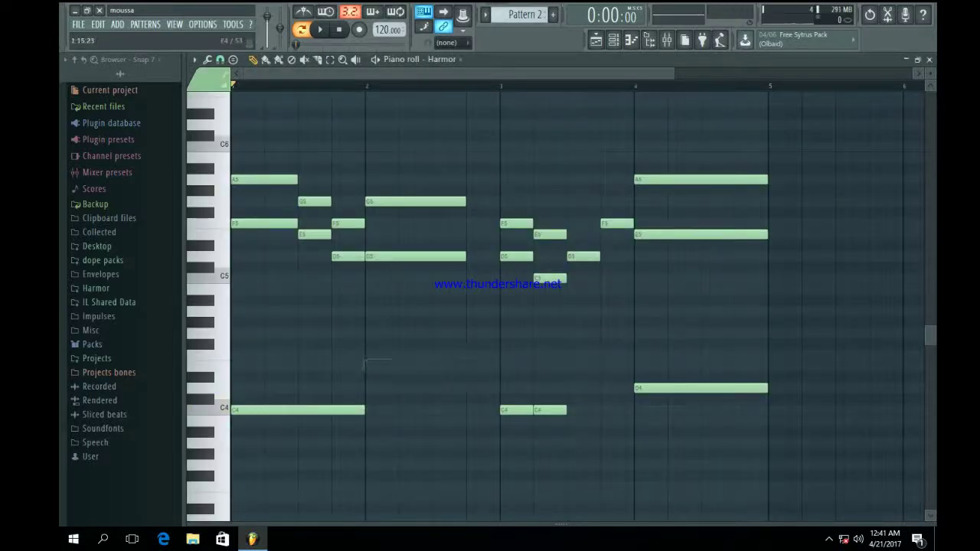
{"action": "left_click", "coordinate": [363, 366]}
{"action": "left_click_drag", "start_coordinate": [366, 366], "coordinate": [368, 366]}
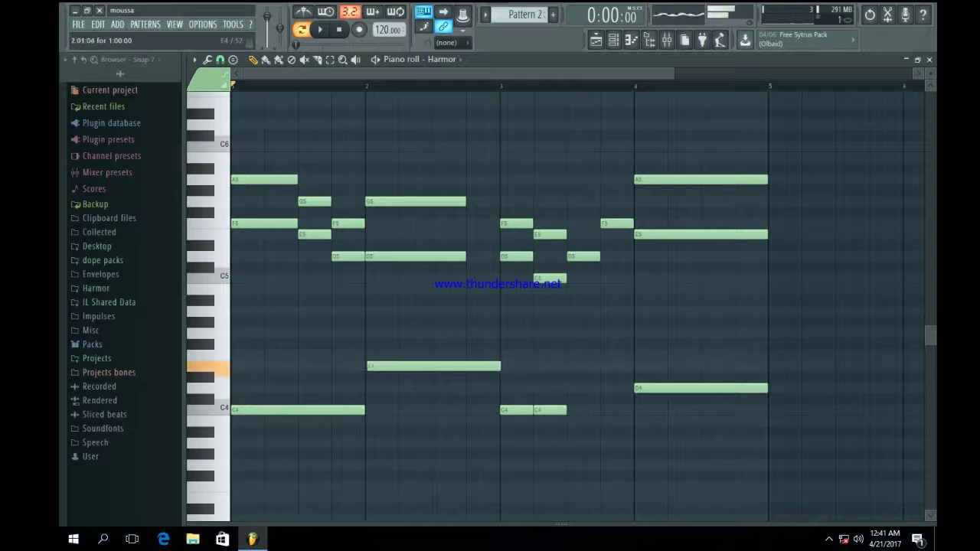
Replace the two short C4 notes in bar 3 with a one-bar C4 and redraw the one-bar D4 in bar 4
{"action": "right_click", "coordinate": [550, 409]}
{"action": "right_click", "coordinate": [517, 409]}
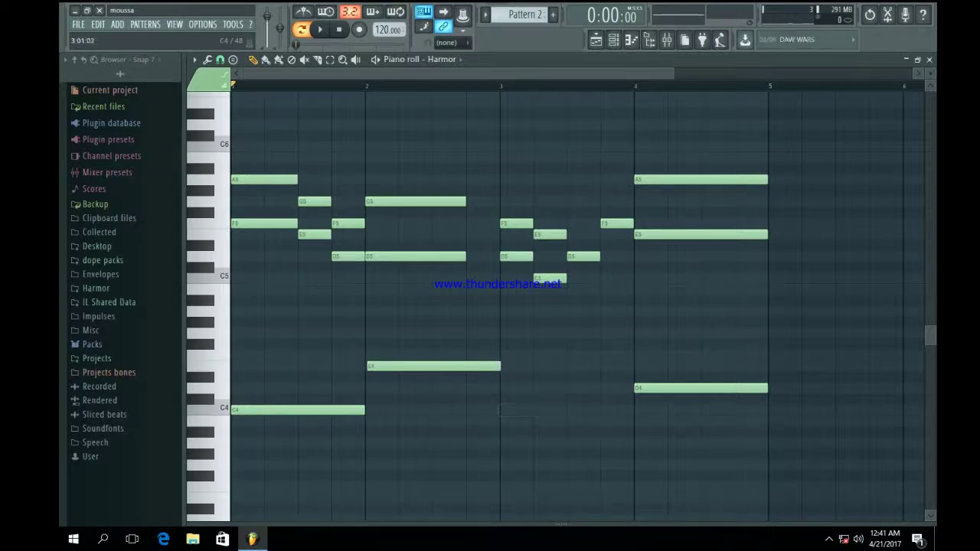
{"action": "left_click", "coordinate": [501, 409]}
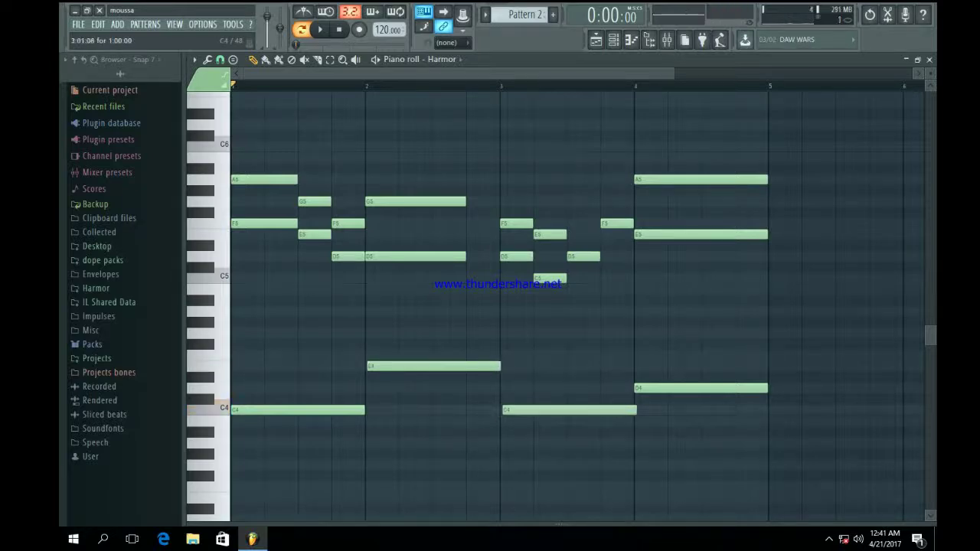
{"action": "left_click_drag", "start_coordinate": [502, 410], "coordinate": [501, 410]}
{"action": "right_click", "coordinate": [639, 388]}
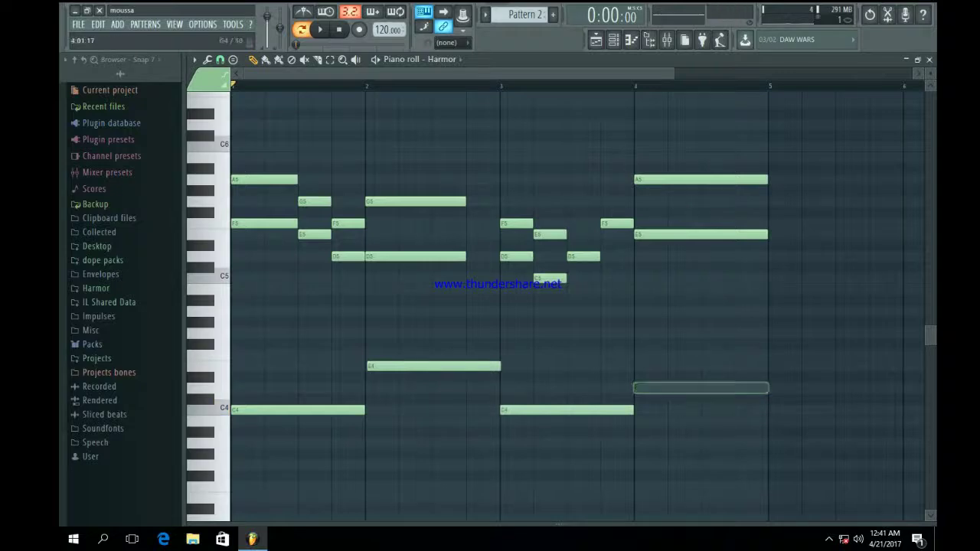
{"action": "left_click", "coordinate": [636, 388]}
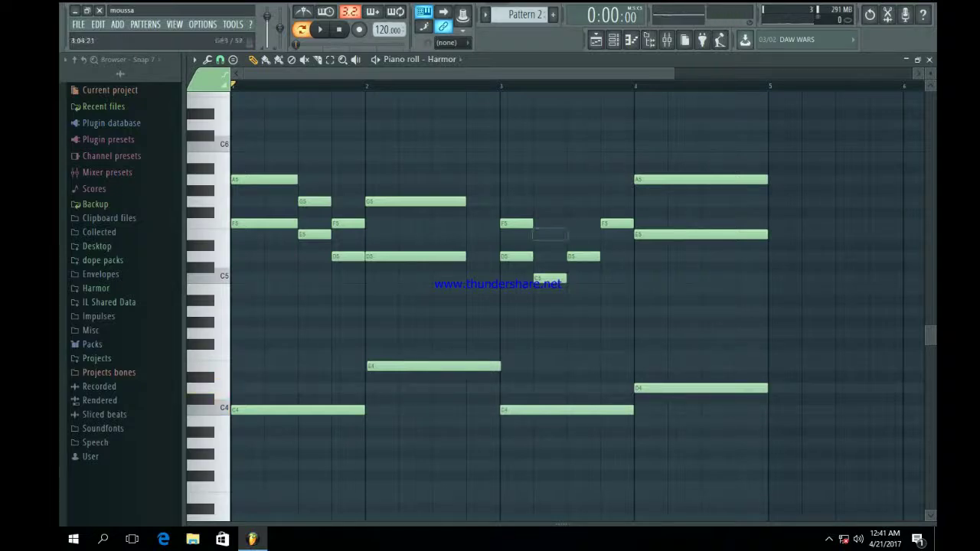
Delete all the upper melody notes above the bass line in Harmor's piano roll
{"action": "right_click", "coordinate": [349, 224]}
{"action": "right_click", "coordinate": [264, 223]}
{"action": "right_click", "coordinate": [264, 179]}
{"action": "right_click", "coordinate": [349, 256]}
{"action": "right_click", "coordinate": [416, 257]}
{"action": "right_click", "coordinate": [550, 279]}
{"action": "right_click", "coordinate": [517, 223]}
{"action": "right_click", "coordinate": [517, 256]}
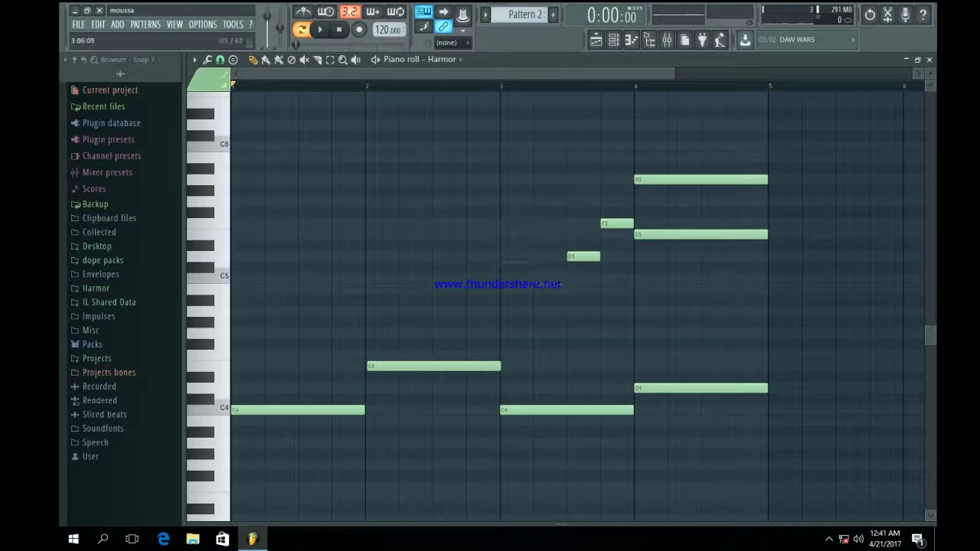
{"action": "right_click", "coordinate": [584, 256]}
{"action": "right_click", "coordinate": [651, 235]}
{"action": "right_click", "coordinate": [650, 179]}
{"action": "right_click", "coordinate": [617, 224]}
Place Pattern 1 on Track 1 and Pattern 2 on Track 2 of the playlist from bar 1, duplicating each clip to fill eight bars
{"action": "left_click", "coordinate": [597, 40]}
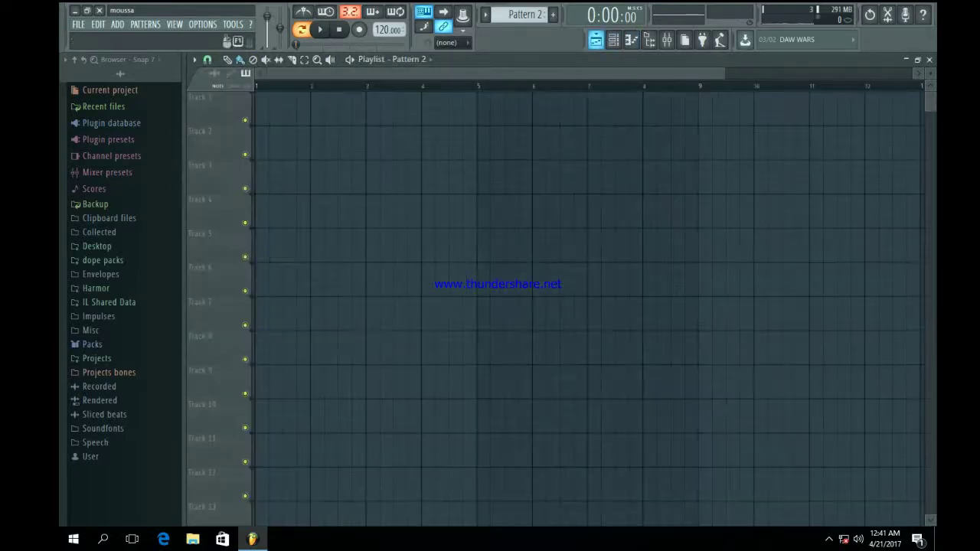
{"action": "left_click_drag", "start_coordinate": [311, 109], "coordinate": [258, 108]}
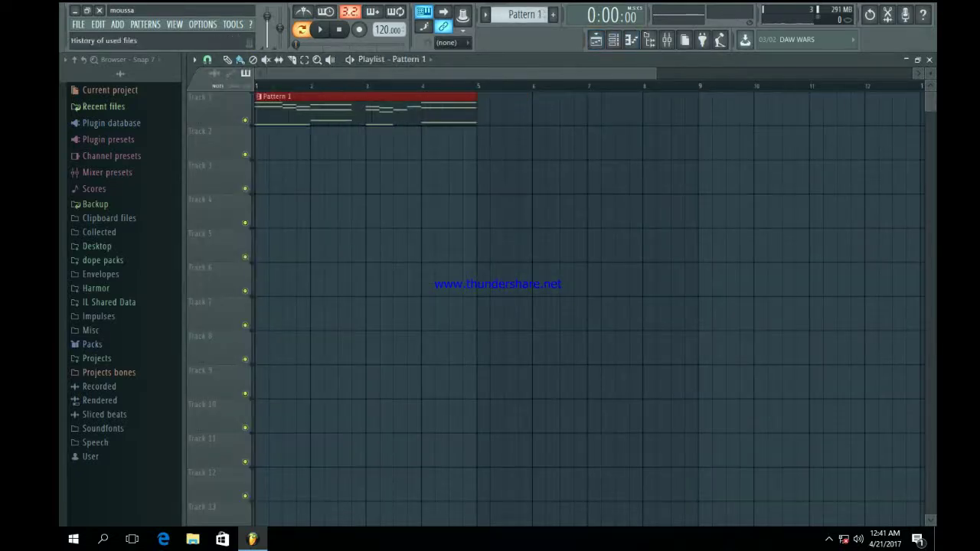
{"action": "key", "text": "ctrl+b"}
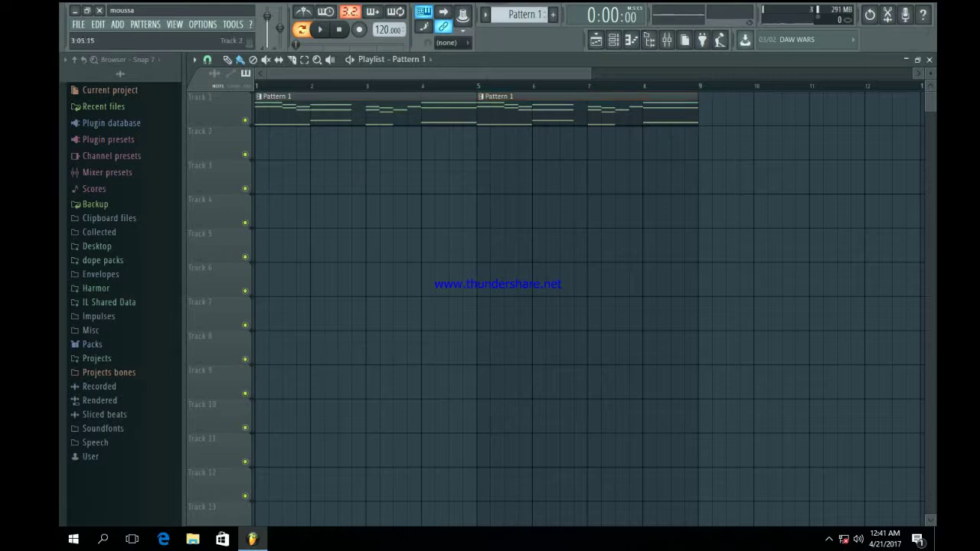
{"action": "left_click_drag", "start_coordinate": [326, 143], "coordinate": [258, 143]}
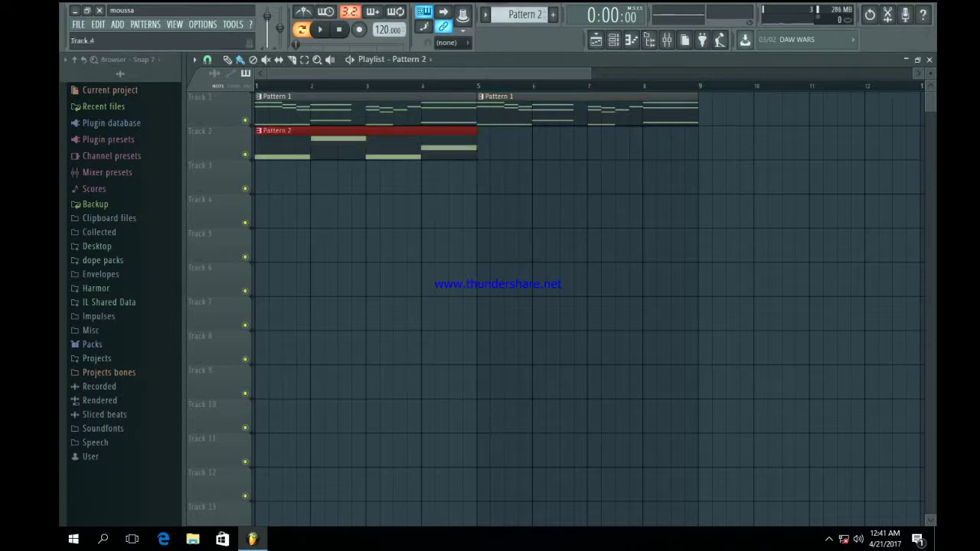
{"action": "key", "text": "ctrl+b"}
Create Pattern 3 and add a second Morphine channel
{"action": "left_click_drag", "start_coordinate": [588, 73], "coordinate": [915, 74]}
{"action": "left_click", "coordinate": [613, 40]}
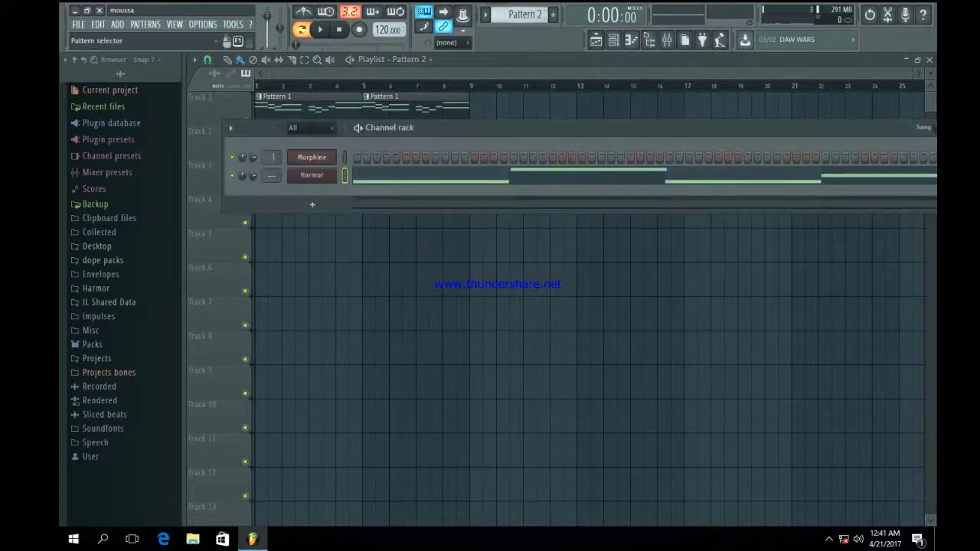
{"action": "left_click", "coordinate": [553, 14]}
{"action": "left_click", "coordinate": [325, 220]}
{"action": "right_click", "coordinate": [326, 220]}
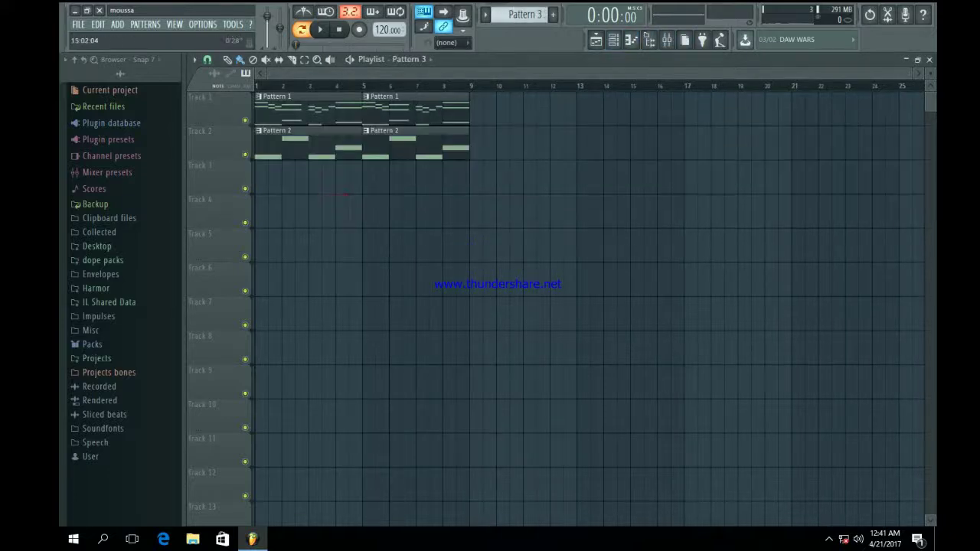
{"action": "left_click", "coordinate": [613, 40]}
{"action": "left_click", "coordinate": [313, 205]}
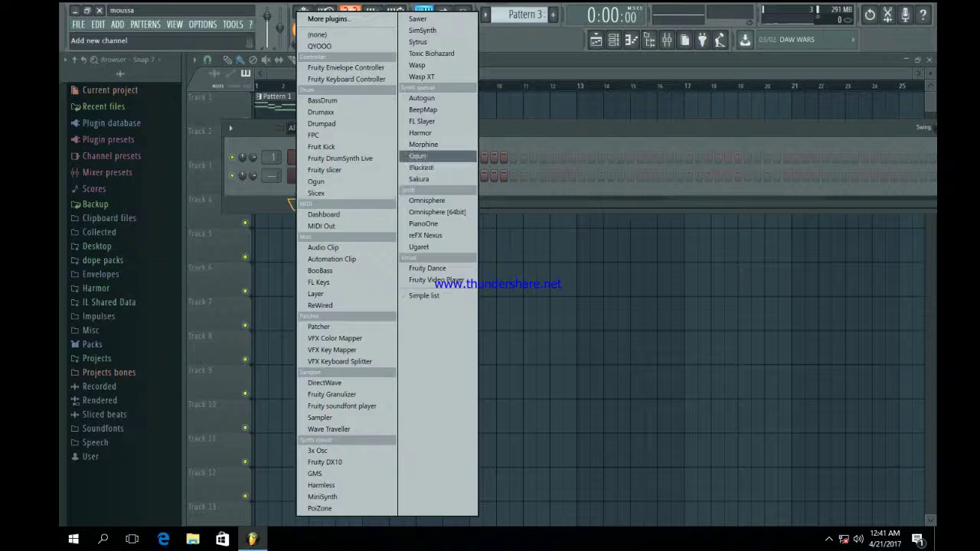
{"action": "left_click", "coordinate": [432, 154]}
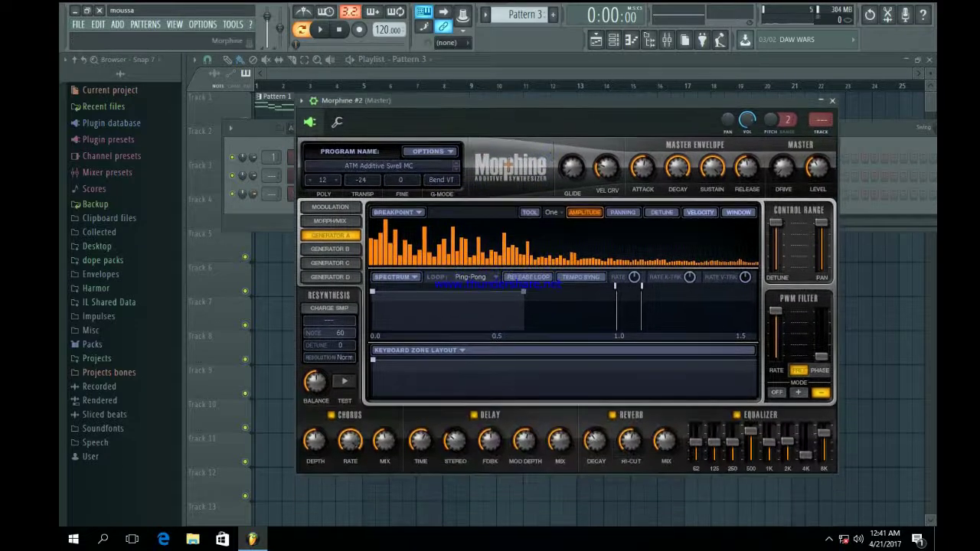
Open the preset library of Morphine #2 and browse the Keyboards bank
{"action": "left_click", "coordinate": [379, 166]}
{"action": "scroll", "coordinate": [629, 334], "scroll_direction": "down", "scroll_amount": 1}
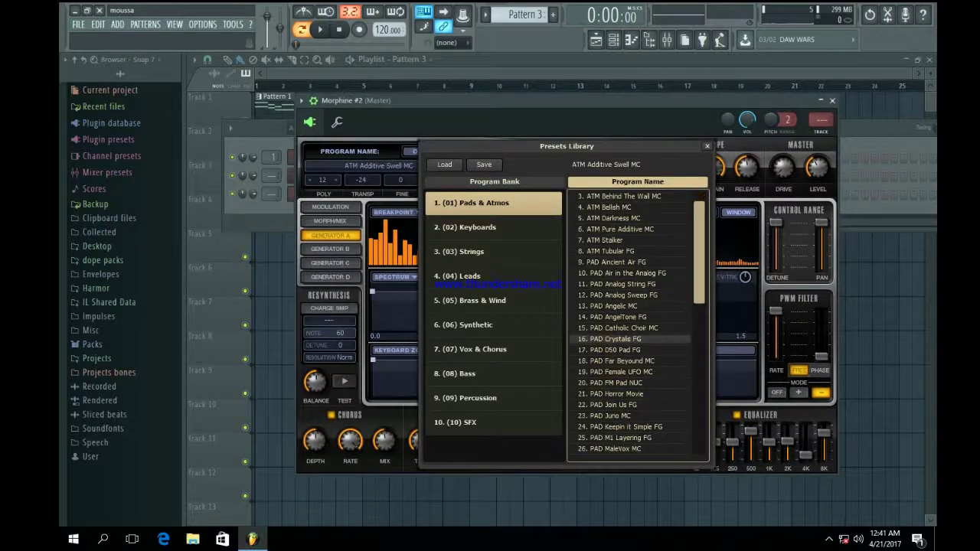
{"action": "scroll", "coordinate": [629, 333], "scroll_direction": "down", "scroll_amount": 1}
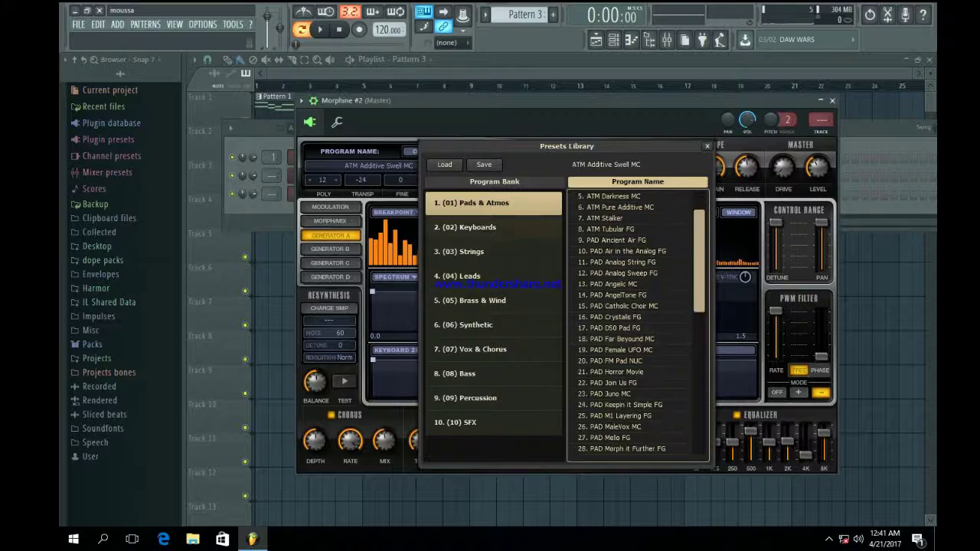
{"action": "left_click", "coordinate": [467, 227]}
{"action": "scroll", "coordinate": [629, 371], "scroll_direction": "down", "scroll_amount": 3}
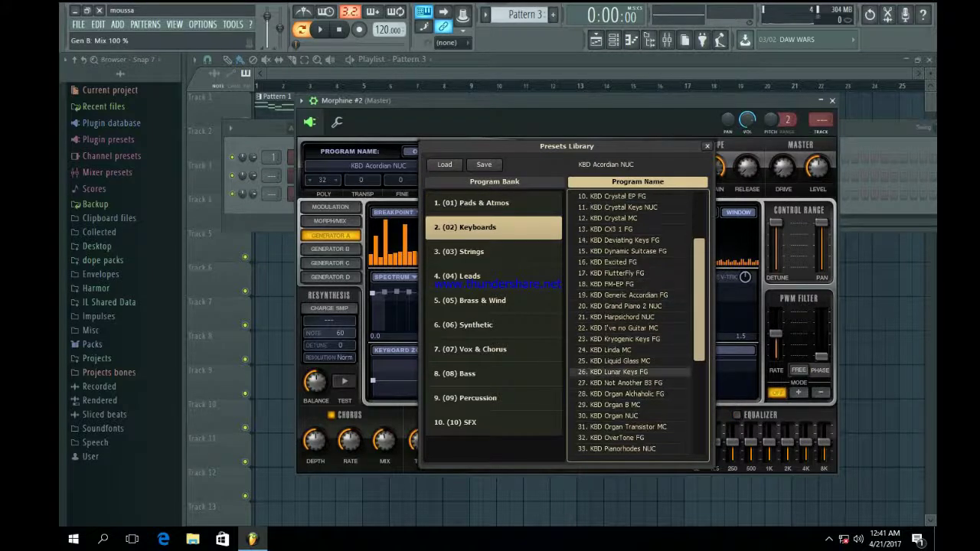
{"action": "scroll", "coordinate": [630, 398], "scroll_direction": "down", "scroll_amount": 3}
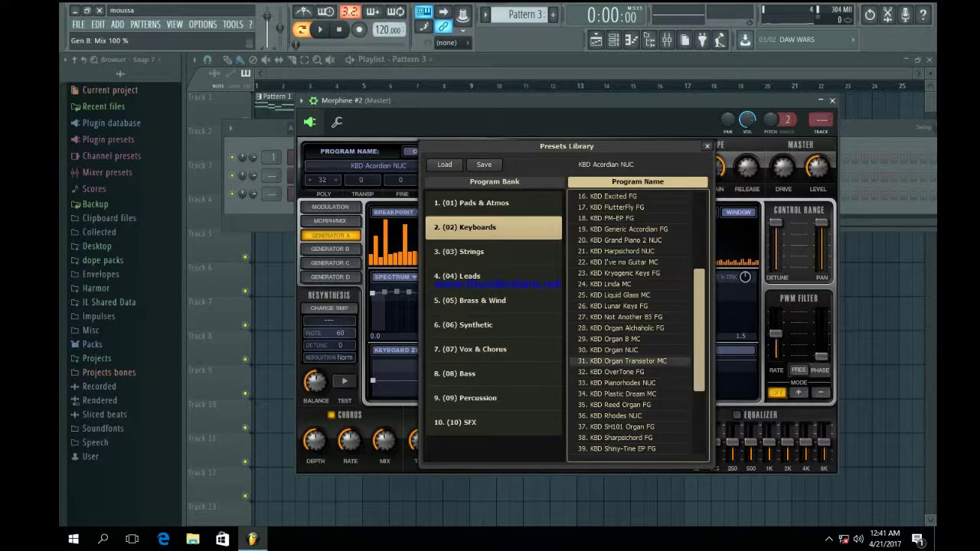
Audition the KBD Organ B MC, KBD Organ Alchaholic FG and KBD TX Epiano FG presets
{"action": "left_click", "coordinate": [629, 339]}
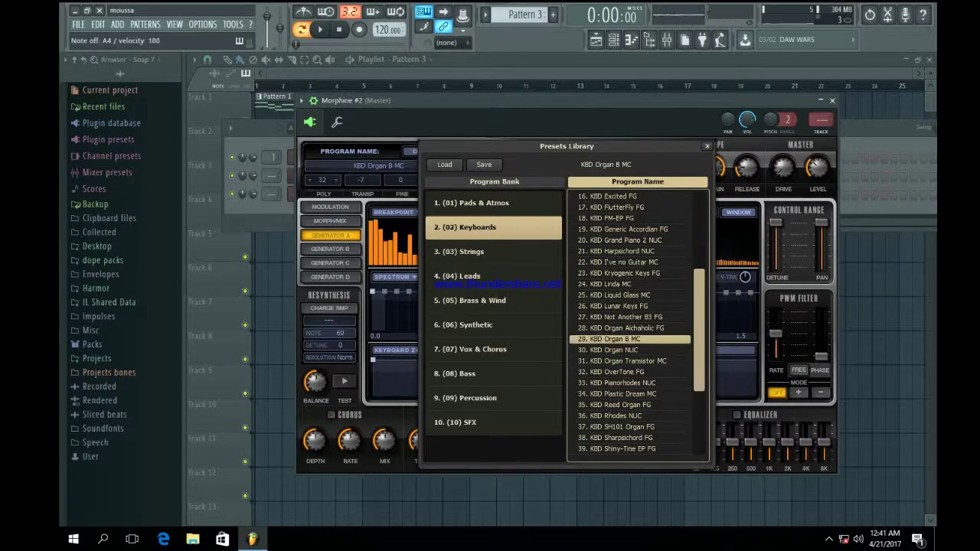
{"action": "left_click", "coordinate": [626, 327]}
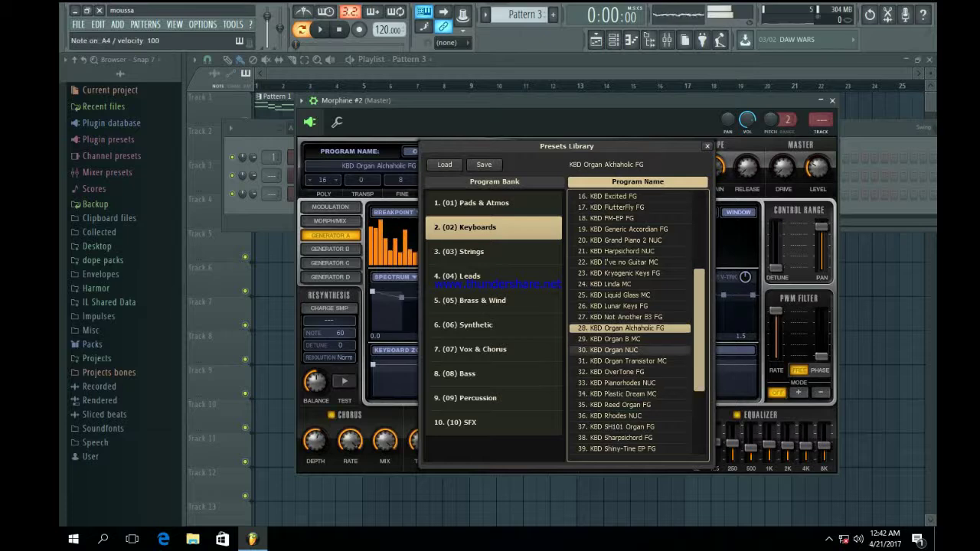
{"action": "scroll", "coordinate": [618, 350], "scroll_direction": "down", "scroll_amount": 4}
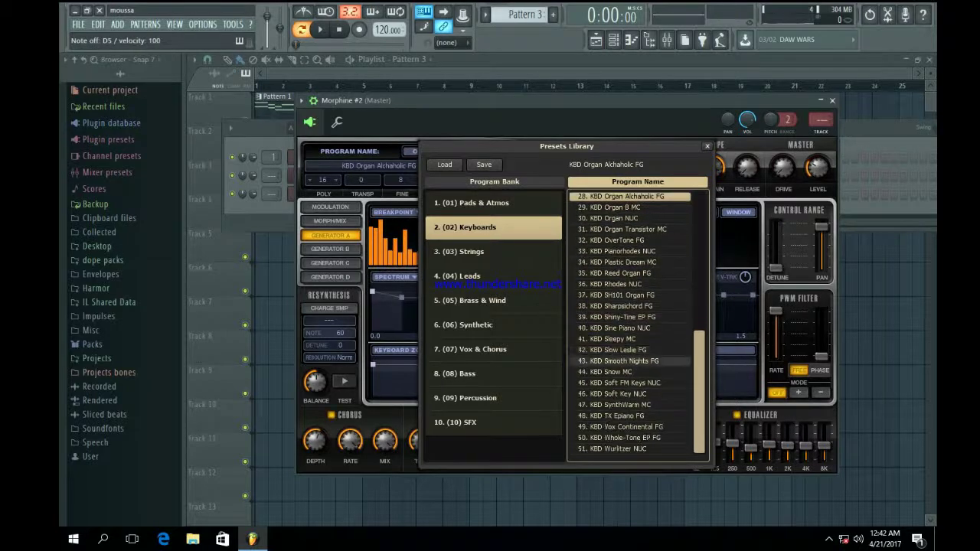
{"action": "left_click", "coordinate": [617, 416]}
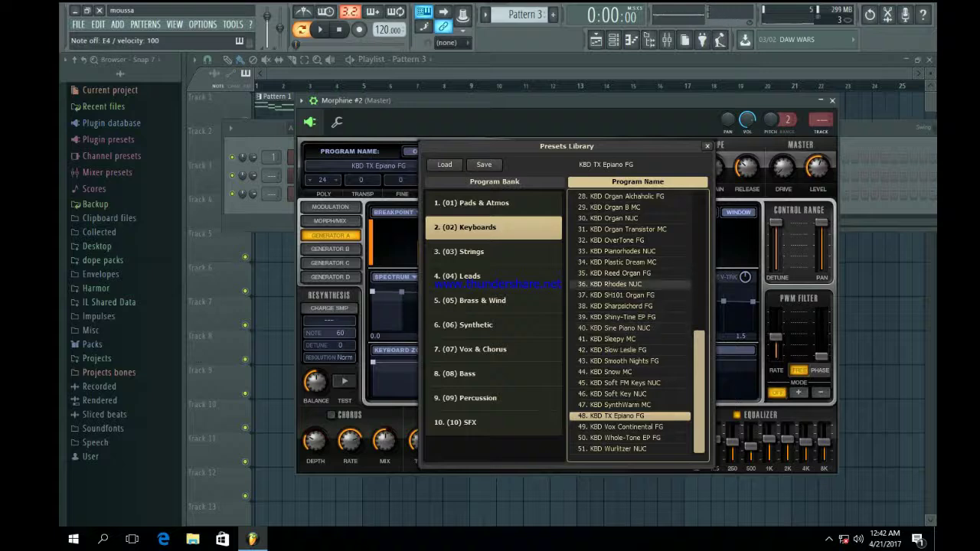
Load the KBD Rhodes NUC preset into Morphine #2 and close the preset library and plugin window
{"action": "left_click", "coordinate": [619, 284]}
{"action": "left_click", "coordinate": [619, 295]}
{"action": "left_click", "coordinate": [619, 284]}
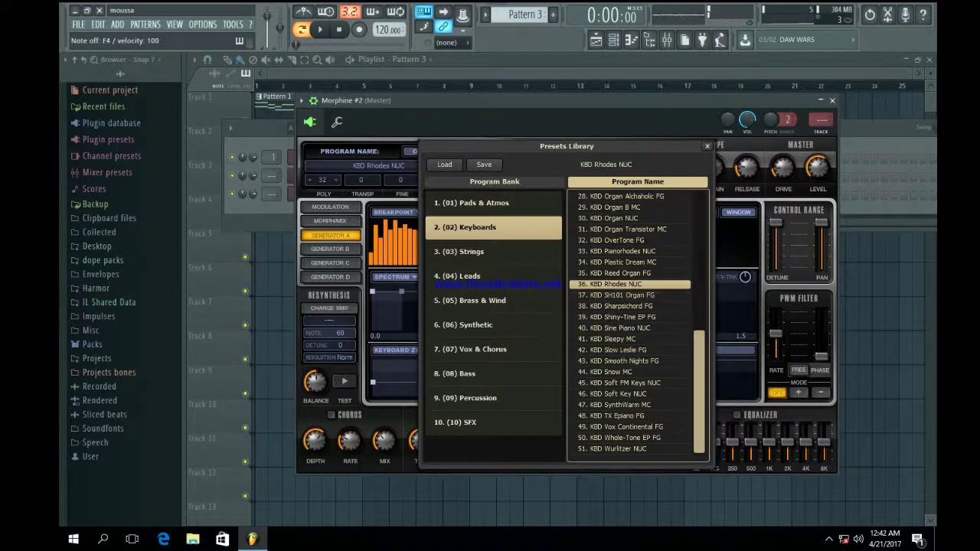
{"action": "left_click", "coordinate": [707, 146]}
{"action": "left_click", "coordinate": [833, 100]}
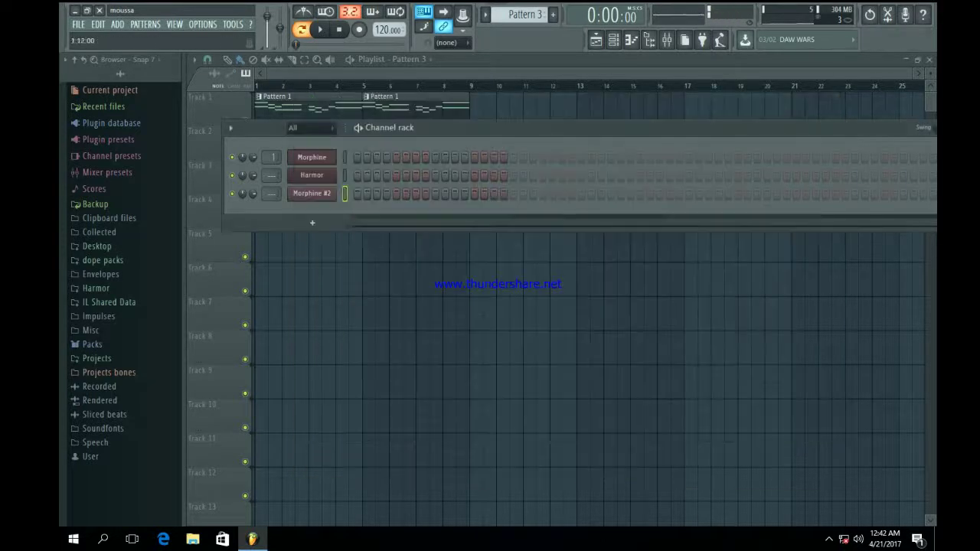
Open Morphine #2's piano roll and draw a one-bar chord of F4, A4 and D5 in bar 1
{"action": "right_click", "coordinate": [331, 192]}
{"action": "left_click", "coordinate": [352, 192]}
{"action": "scroll", "coordinate": [302, 255], "scroll_direction": "down", "scroll_amount": 1}
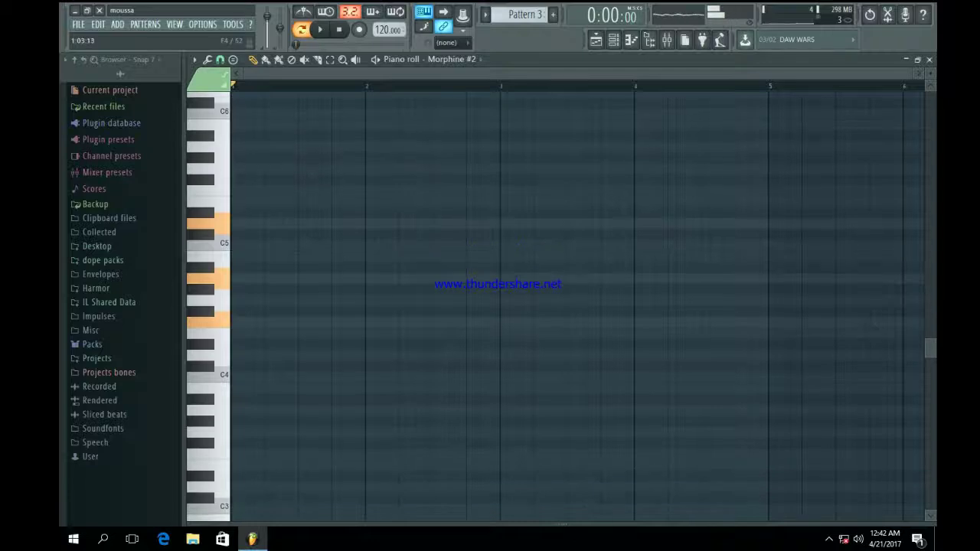
{"action": "left_click_drag", "start_coordinate": [242, 334], "coordinate": [242, 322]}
{"action": "left_click", "coordinate": [243, 279]}
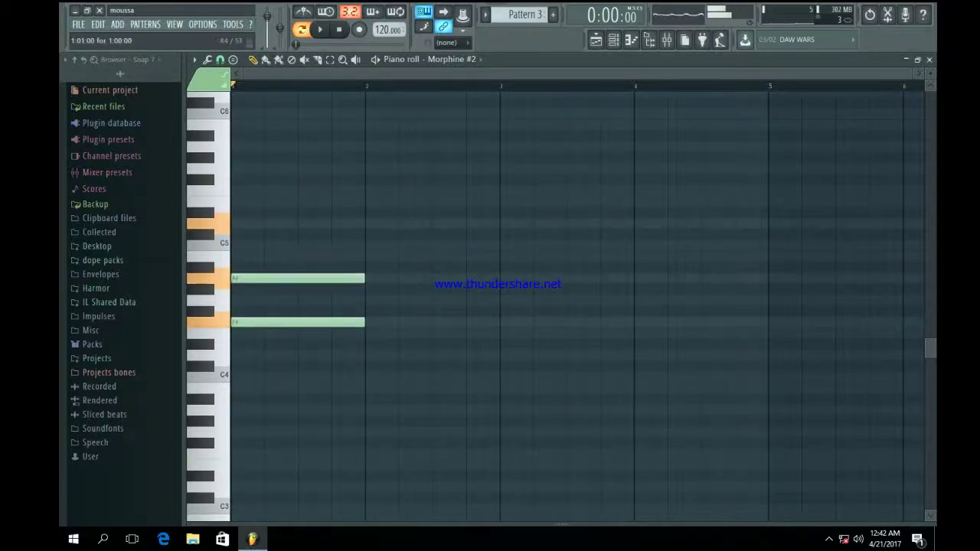
{"action": "left_click", "coordinate": [244, 224]}
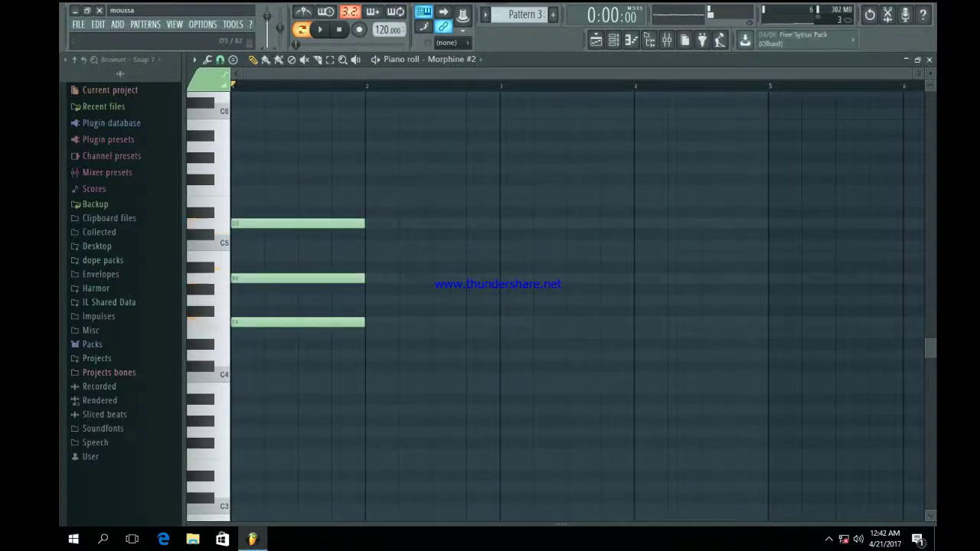
Play chords over F4 and A4 with different top notes to audition the chord for bar 2
{"action": "key", "text": "v"}
{"action": "key", "text": "n"}
{"action": "key", "text": "e"}
{"action": "key", "text": "v"}
{"action": "key", "text": "n"}
{"action": "key", "text": "q"}
{"action": "key", "text": "v"}
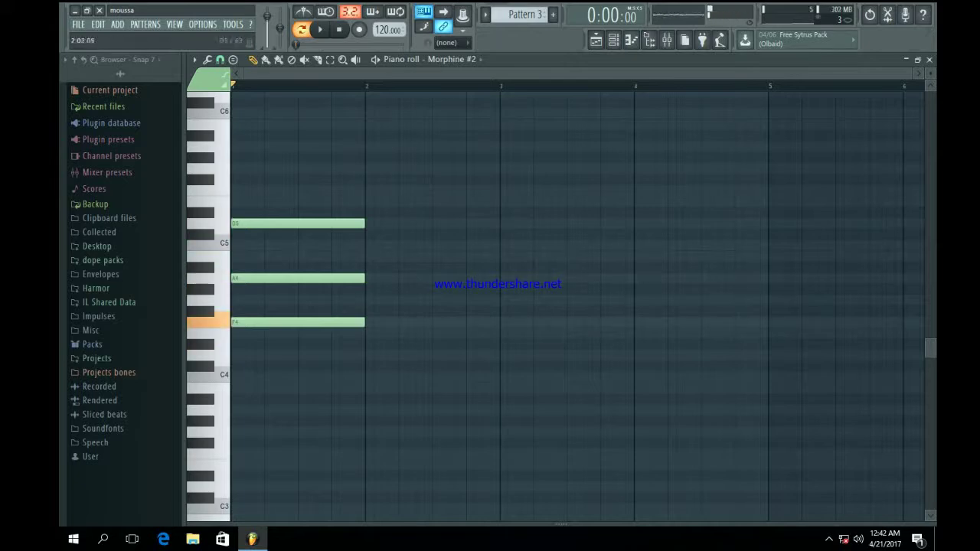
{"action": "key", "text": "n"}
{"action": "key", "text": "e"}
Draw a half-bar chord of E5, A4 and F4 at the start of bar 2
{"action": "left_click", "coordinate": [371, 202]}
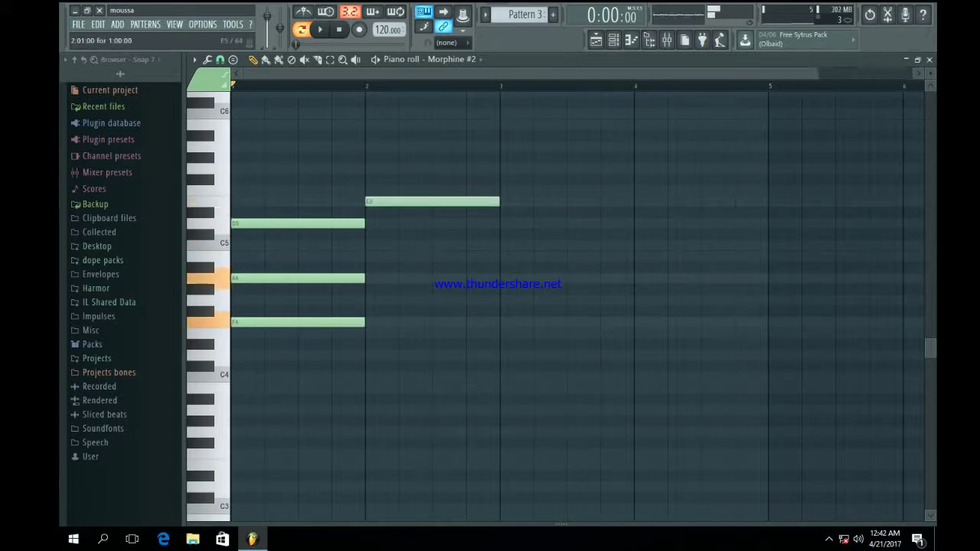
{"action": "key", "text": "v"}
{"action": "key", "text": "e"}
{"action": "left_click_drag", "start_coordinate": [498, 202], "coordinate": [432, 202]}
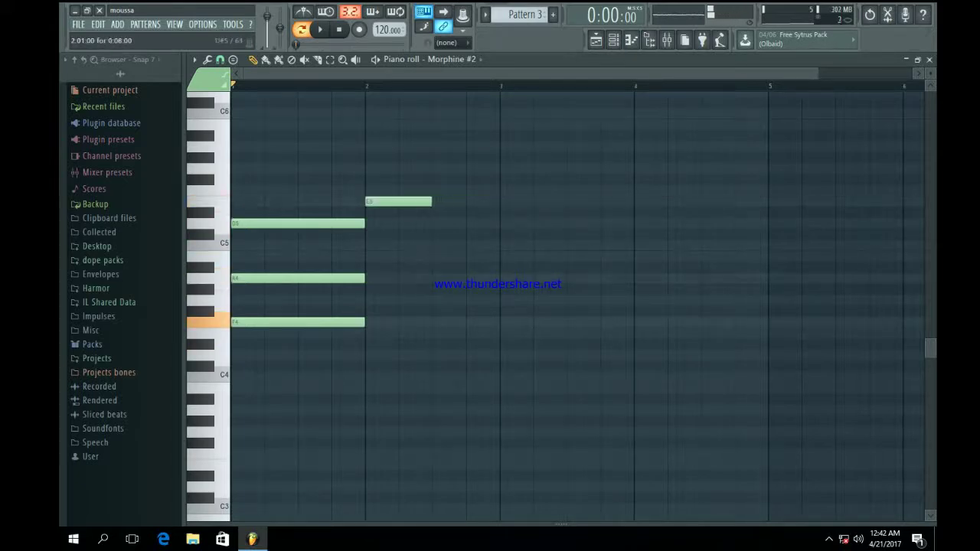
{"action": "key", "text": "n"}
{"action": "key", "text": "e"}
{"action": "left_click", "coordinate": [370, 279]}
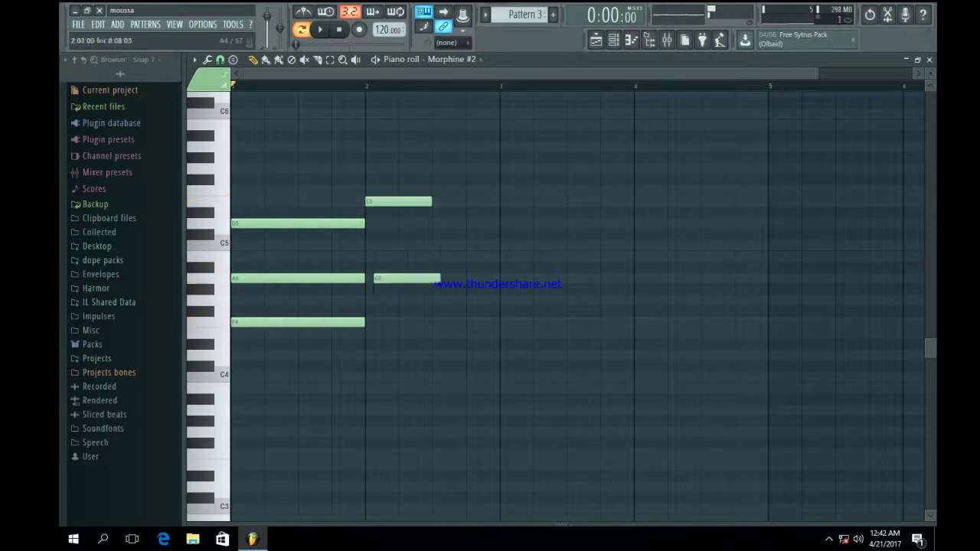
{"action": "left_click", "coordinate": [370, 322]}
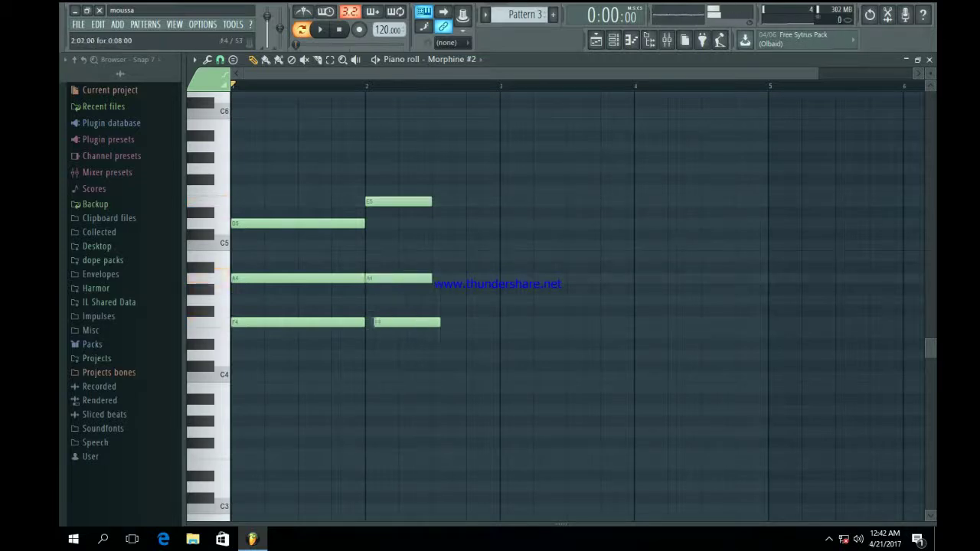
Play chord variations around F4, A4 and C5 to audition the chord for the second half of bar 2
{"action": "key", "text": "v"}
{"action": "key", "text": "n"}
{"action": "key", "text": "e"}
{"action": "key", "text": "w"}
{"action": "key", "text": "q"}
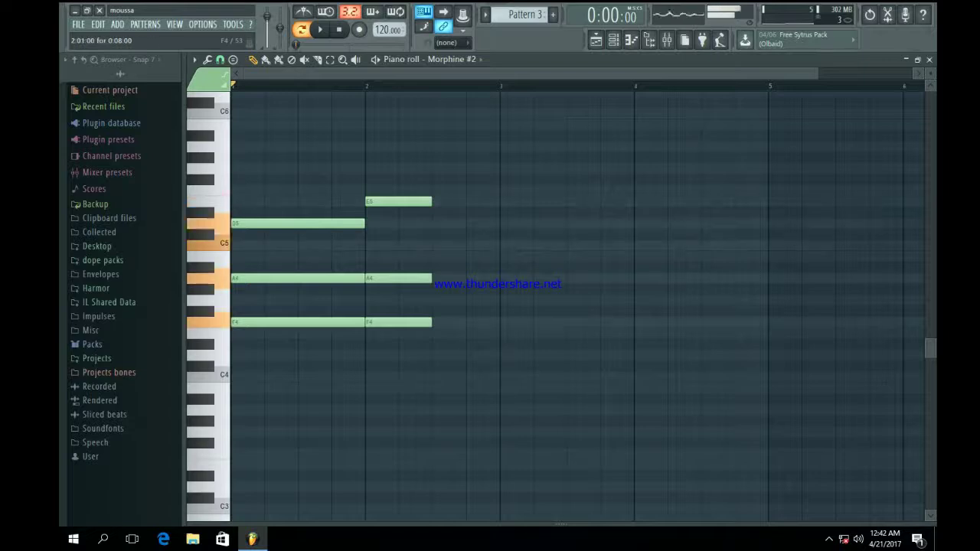
{"action": "key", "text": "q"}
{"action": "key", "text": "n"}
{"action": "key", "text": "v"}
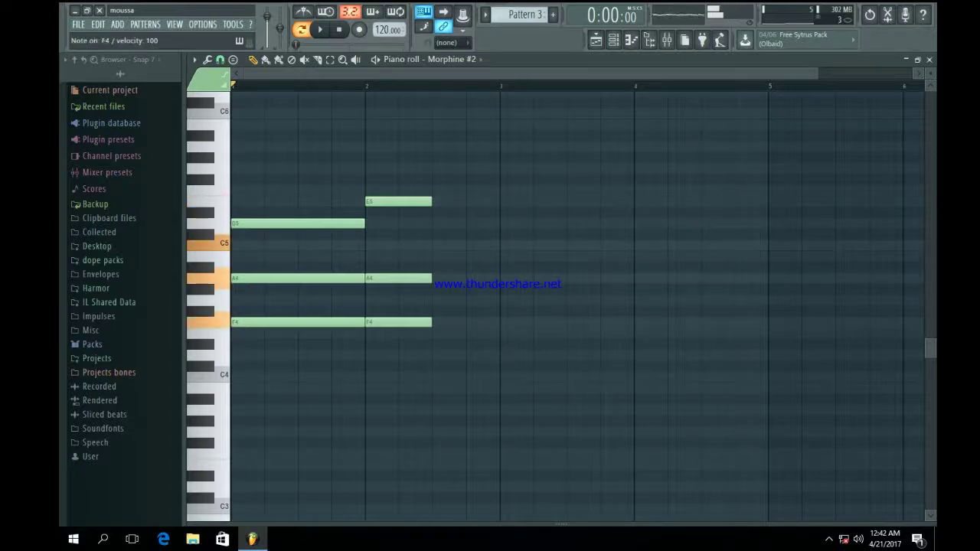
{"action": "key", "text": "c"}
{"action": "key", "text": "b"}
{"action": "key", "text": "m"}
{"action": "key", "text": "n"}
{"action": "key", "text": "q"}
{"action": "key", "text": "v"}
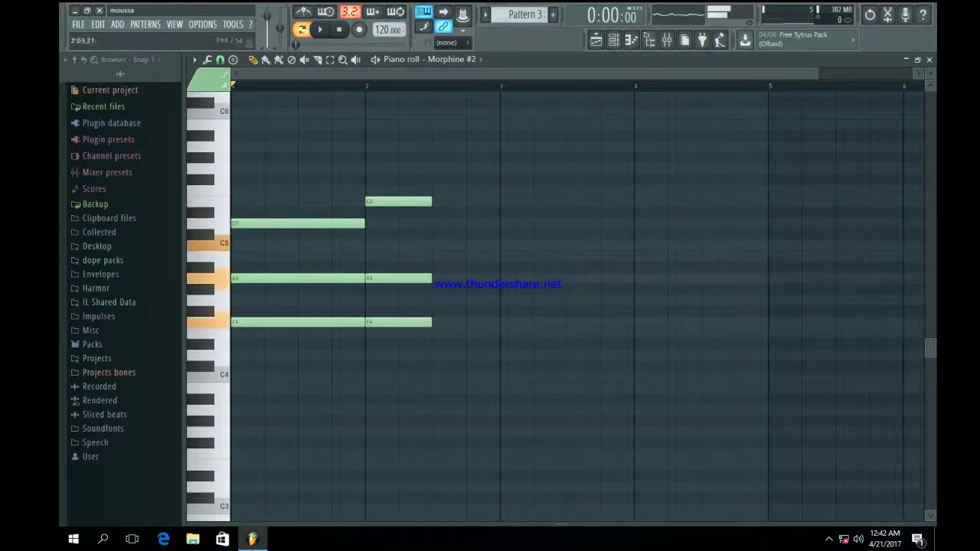
{"action": "key", "text": "v"}
{"action": "key", "text": "n"}
Draw a half-bar chord of C5, A4 and F4 in the second half of bar 2
{"action": "left_click", "coordinate": [433, 245]}
{"action": "left_click", "coordinate": [437, 278]}
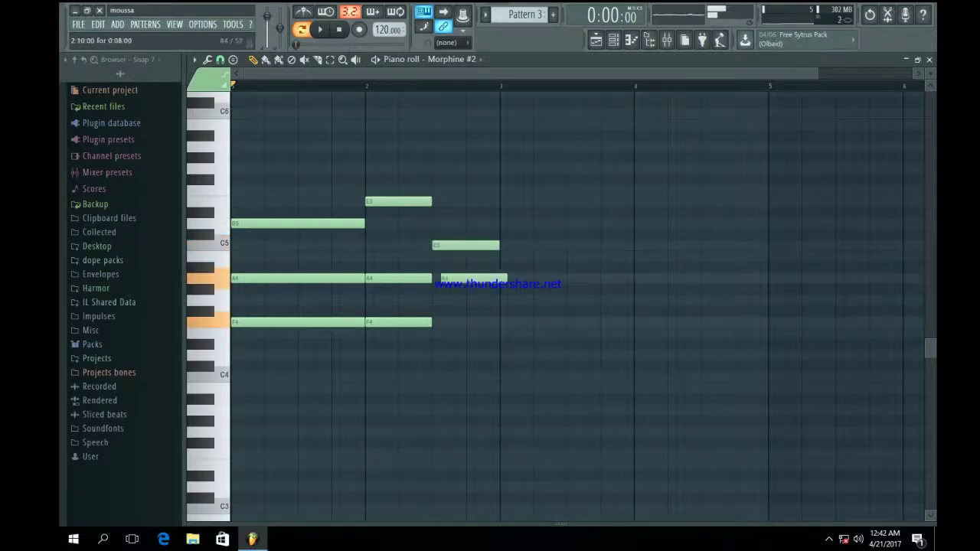
{"action": "left_click_drag", "start_coordinate": [446, 323], "coordinate": [436, 322]}
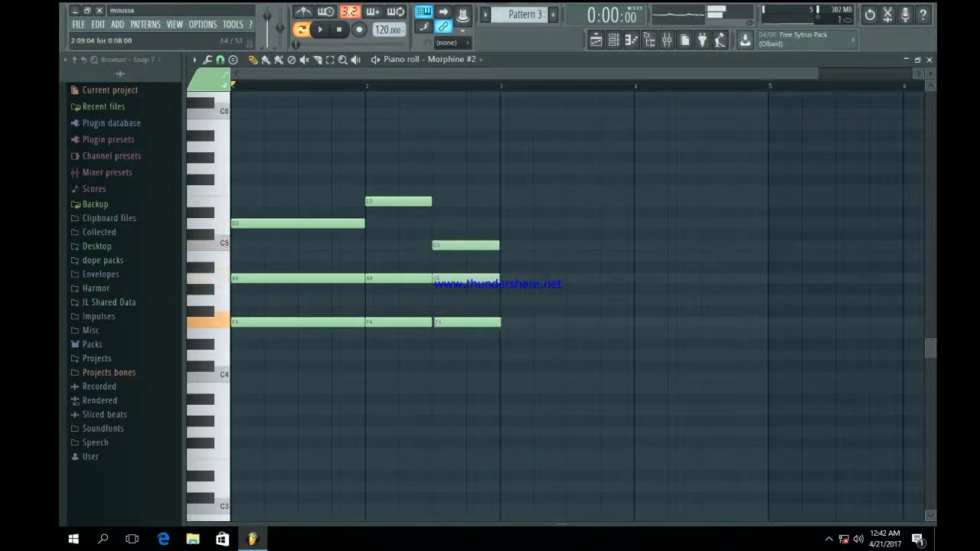
Audition an E4, G4 and B4 chord and draw its E4 note in bar 3, lengthened to one bar
{"action": "key", "text": "c"}
{"action": "key", "text": "b"}
{"action": "key", "text": "m"}
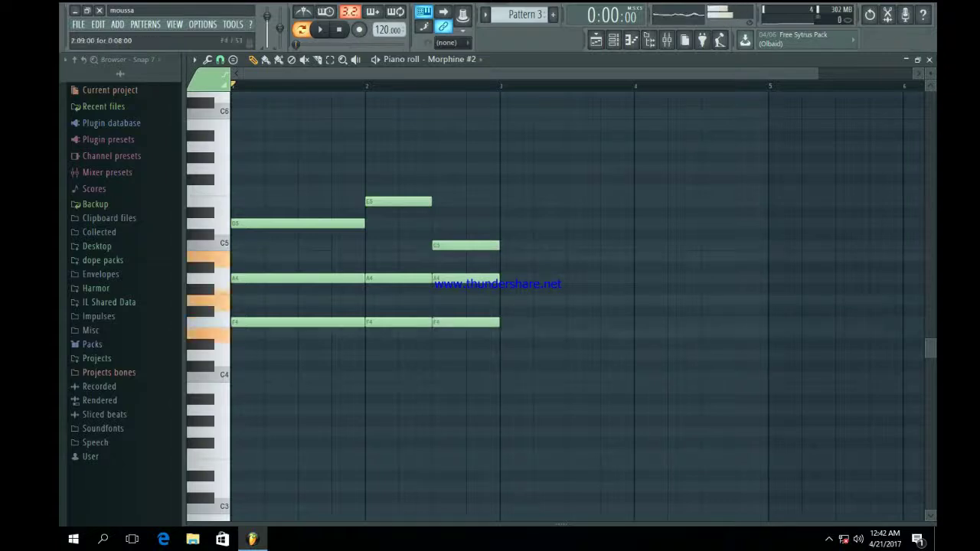
{"action": "key", "text": "c"}
{"action": "key", "text": "b"}
{"action": "key", "text": "m"}
{"action": "left_click", "coordinate": [502, 333]}
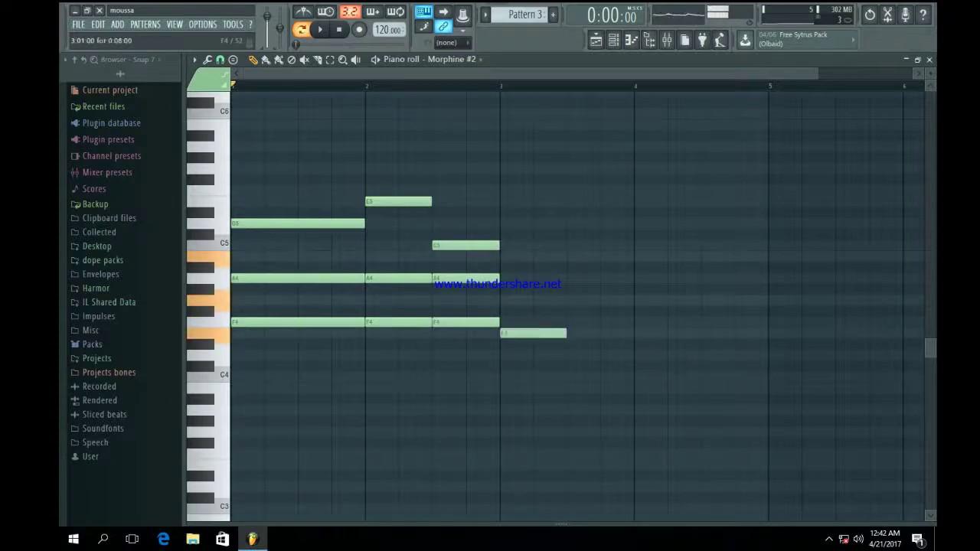
{"action": "key", "text": "c"}
{"action": "key", "text": "b"}
{"action": "key", "text": "m"}
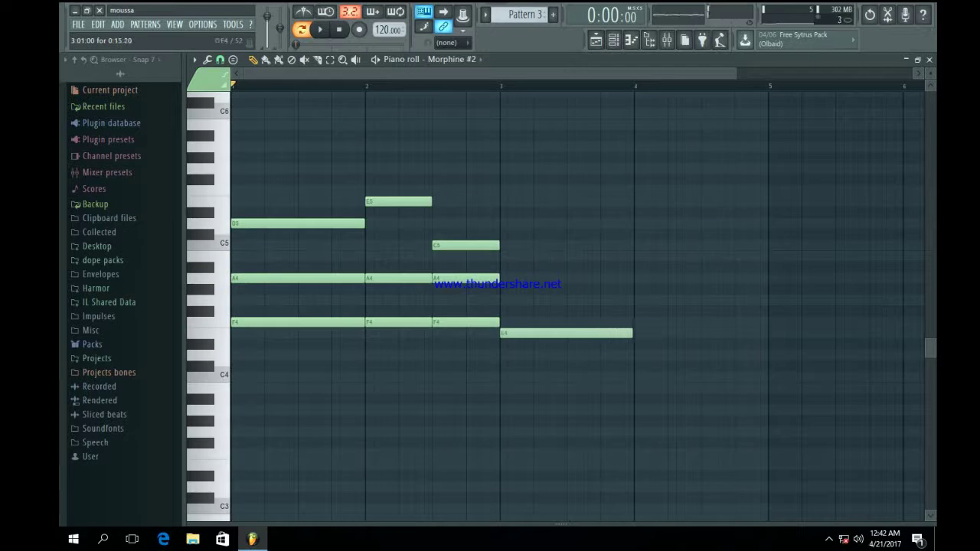
Add one-bar G4 and B4 notes above the E4 in bar 3
{"action": "key", "text": "c"}
{"action": "key", "text": "b"}
{"action": "key", "text": "m"}
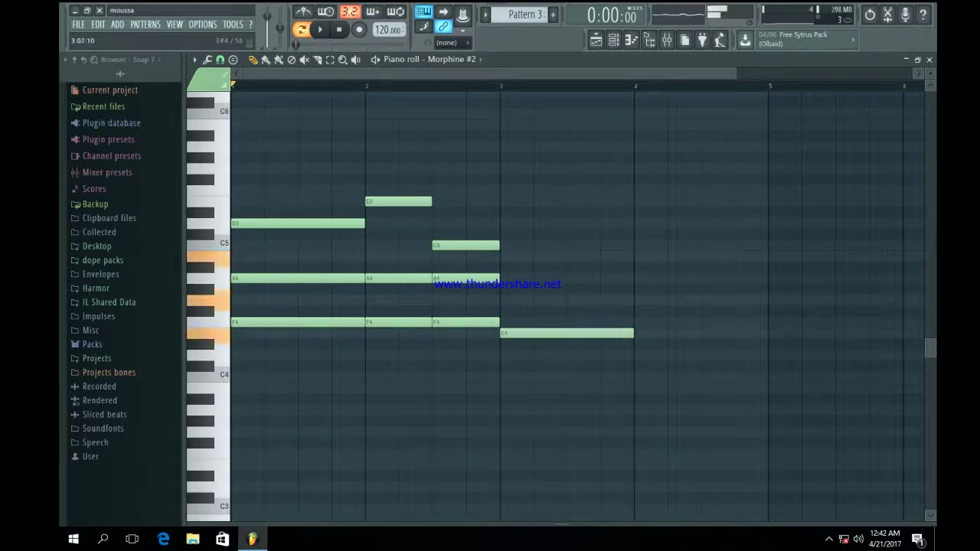
{"action": "left_click", "coordinate": [502, 300]}
{"action": "key", "text": "b"}
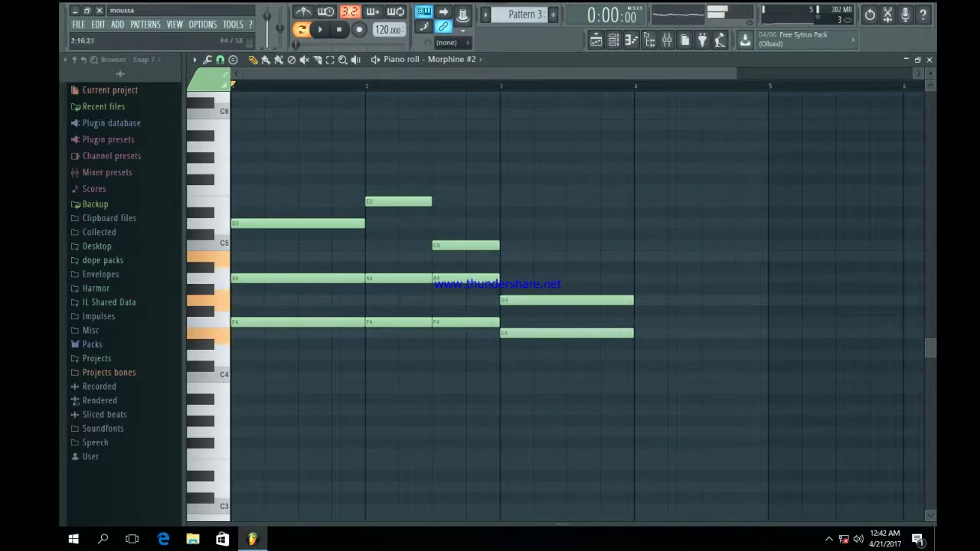
{"action": "left_click", "coordinate": [502, 256]}
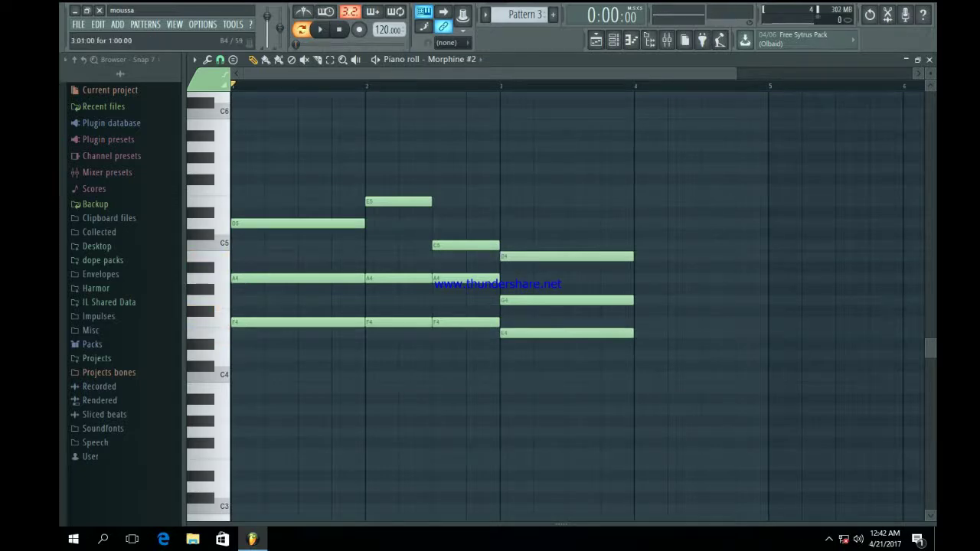
Play chords over G4 and B4 with different top notes to audition the chord for bar 4
{"action": "key", "text": "b"}
{"action": "key", "text": "m"}
{"action": "key", "text": "w"}
{"action": "key", "text": "b"}
{"action": "key", "text": "m"}
{"action": "key", "text": "q"}
{"action": "key", "text": "b"}
{"action": "key", "text": "m"}
{"action": "key", "text": "w"}
{"action": "key", "text": "b"}
{"action": "key", "text": "m"}
{"action": "key", "text": "e"}
{"action": "key", "text": "b"}
{"action": "key", "text": "m"}
{"action": "key", "text": "w"}
{"action": "key", "text": "b"}
{"action": "key", "text": "w"}
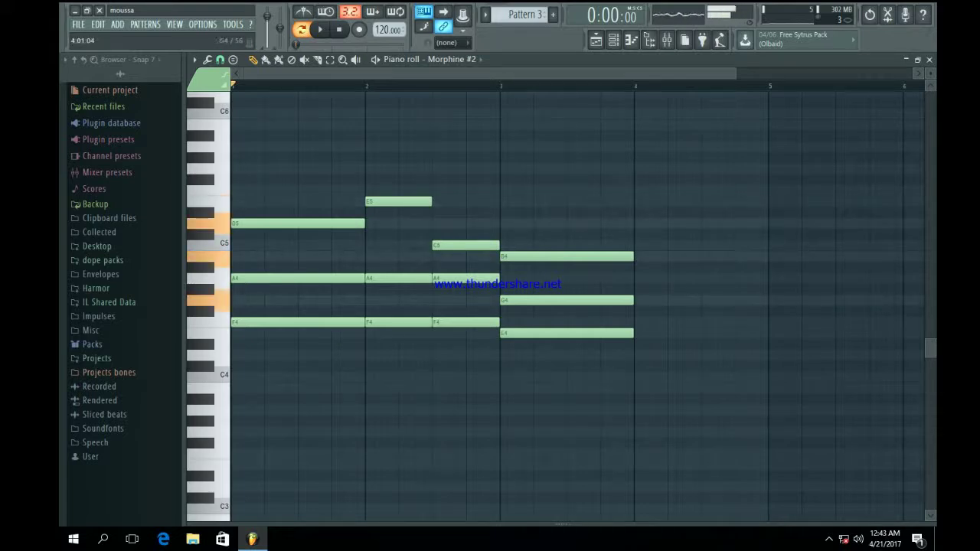
Draw a half-bar chord of G4, B4 and D5 at the start of bar 4
{"action": "left_click_drag", "start_coordinate": [649, 300], "coordinate": [640, 300]}
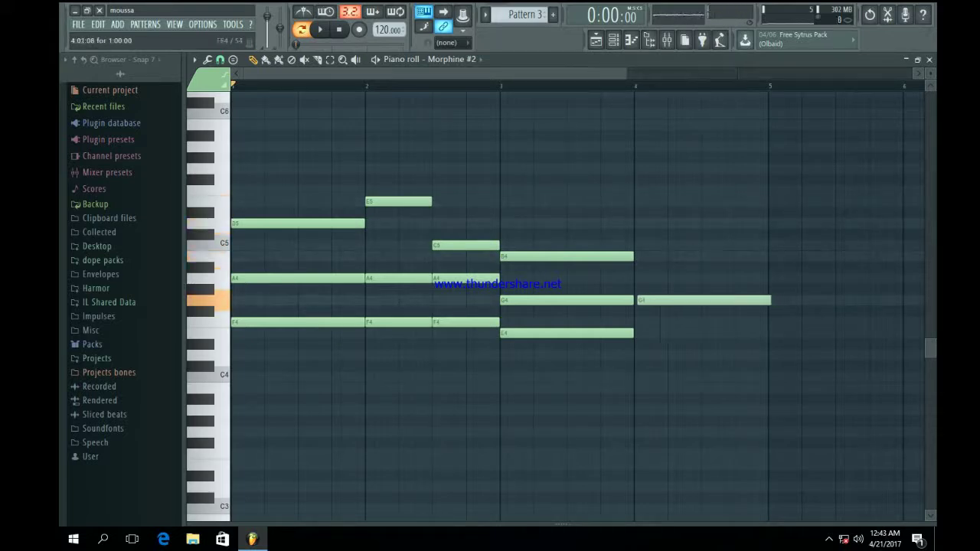
{"action": "left_click_drag", "start_coordinate": [766, 300], "coordinate": [711, 300]}
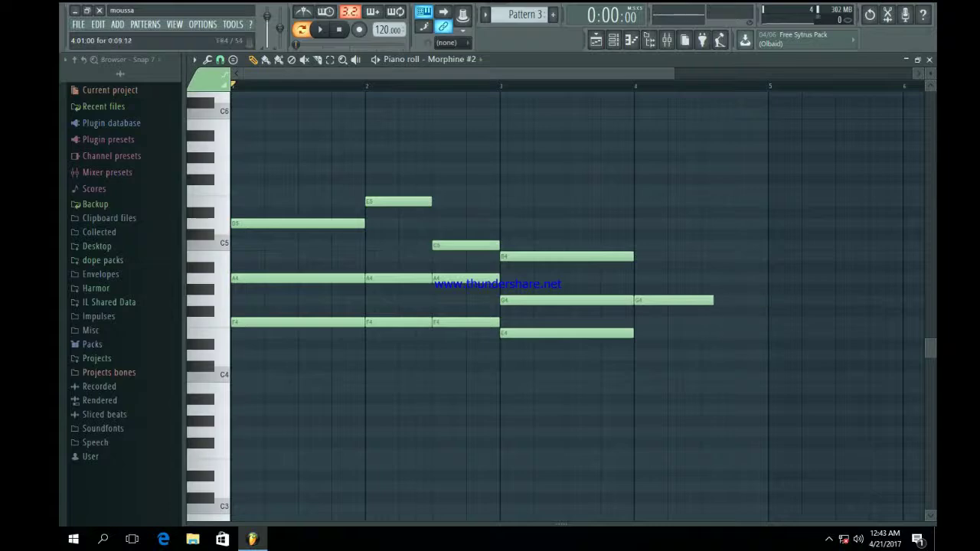
{"action": "key", "text": "b"}
{"action": "key", "text": "m"}
{"action": "key", "text": "w"}
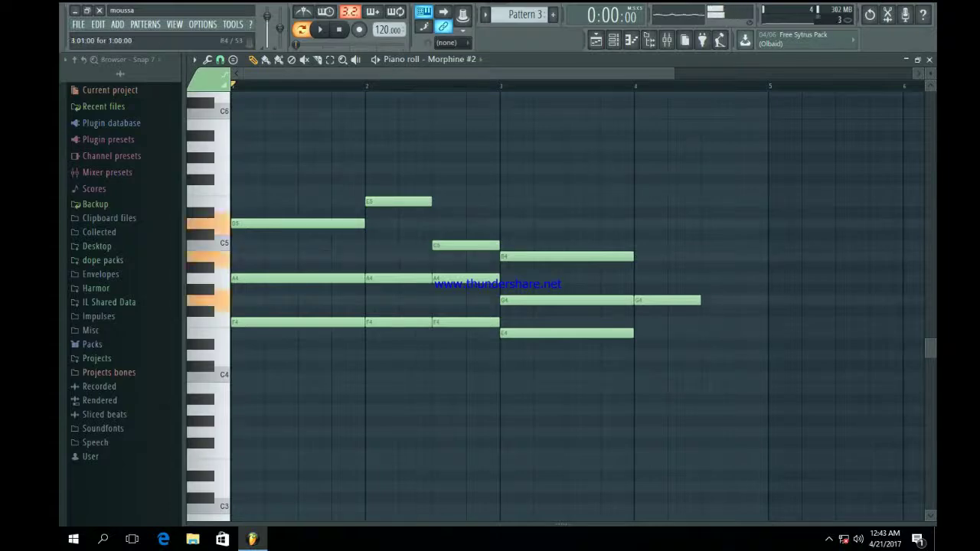
{"action": "left_click", "coordinate": [647, 256]}
{"action": "left_click_drag", "start_coordinate": [648, 257], "coordinate": [640, 256]}
{"action": "key", "text": "b"}
{"action": "key", "text": "m"}
{"action": "key", "text": "w"}
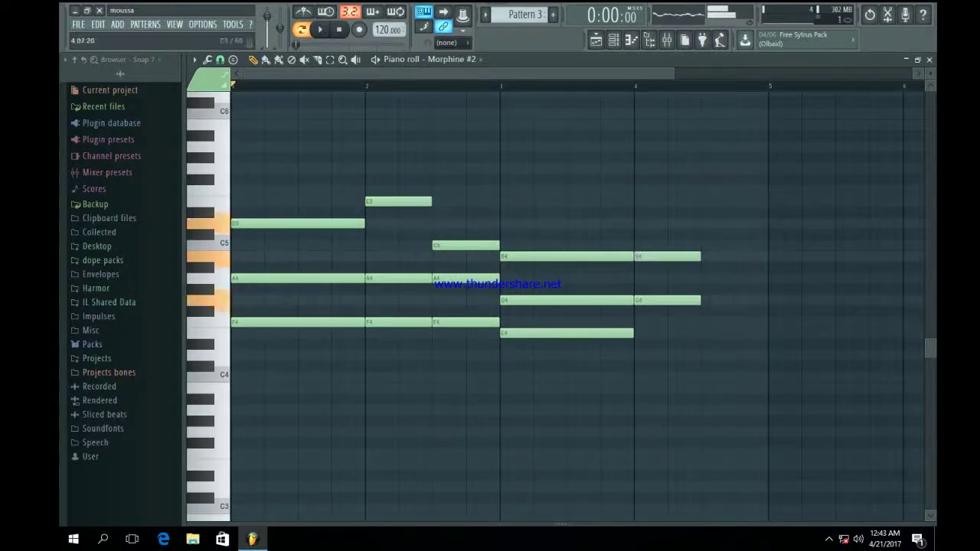
{"action": "left_click", "coordinate": [637, 223]}
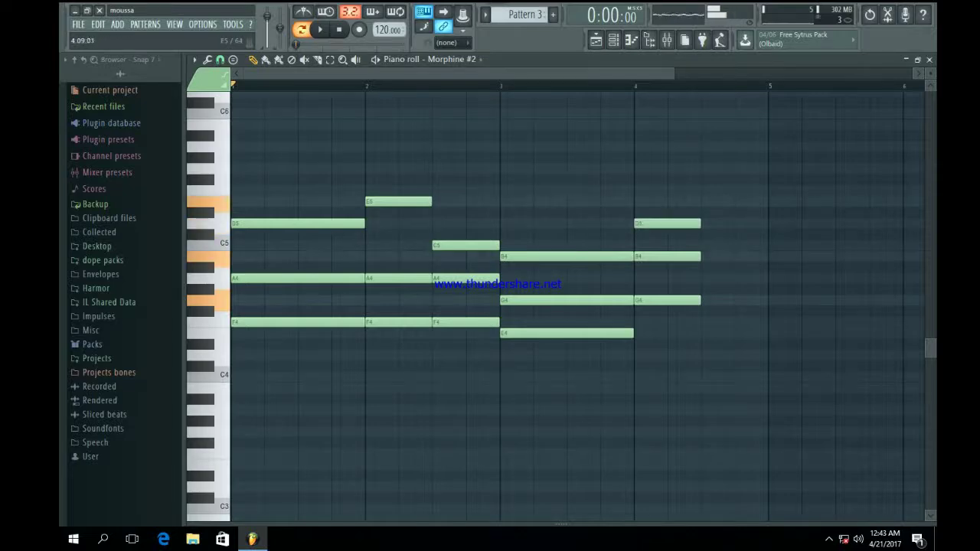
Add a half-bar E5 note in the second half of bar 4 with duplicated G4 and B4 notes beneath it, and play the pattern
{"action": "left_click", "coordinate": [706, 202]}
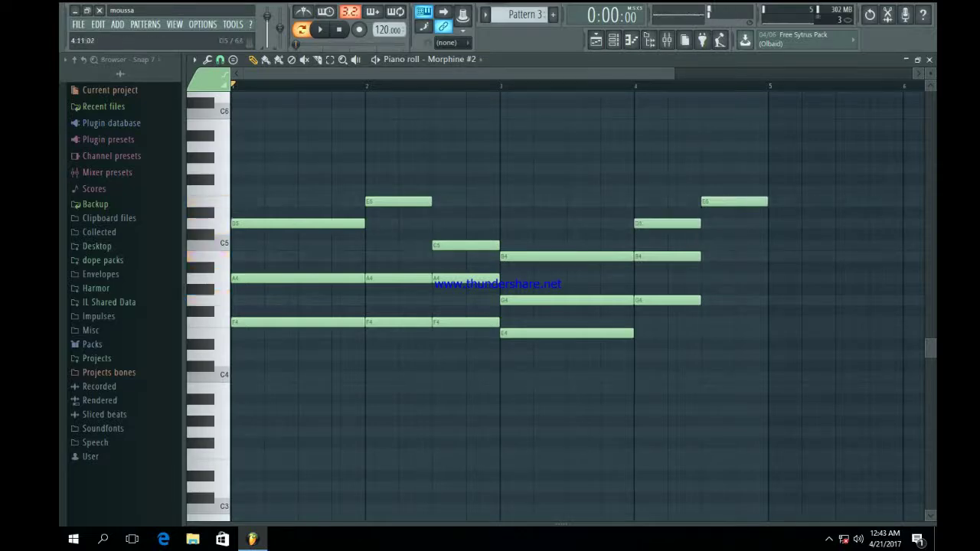
{"action": "left_click_drag", "start_coordinate": [657, 253], "coordinate": [748, 336]}
{"action": "key", "text": "ctrl+b"}
{"action": "key", "text": "ctrl+d"}
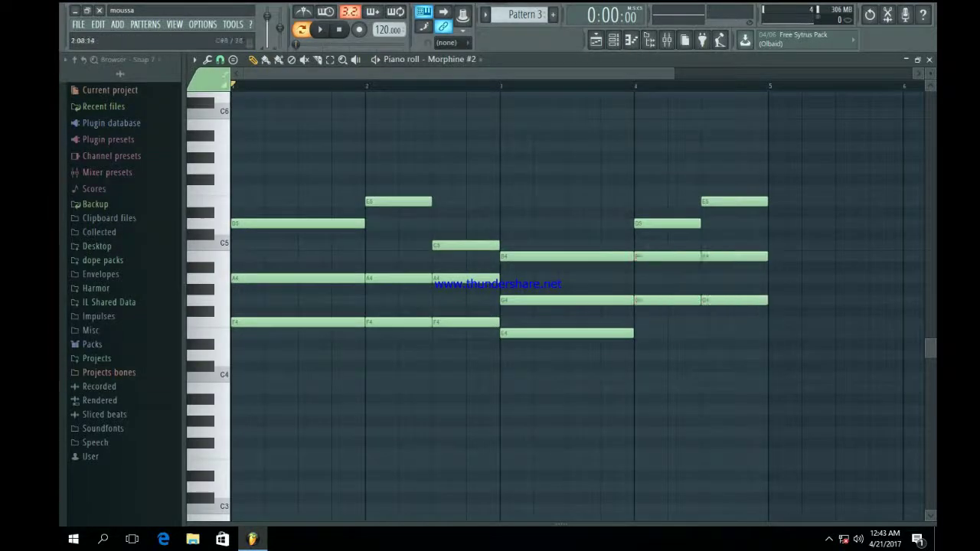
{"action": "key", "text": "space"}
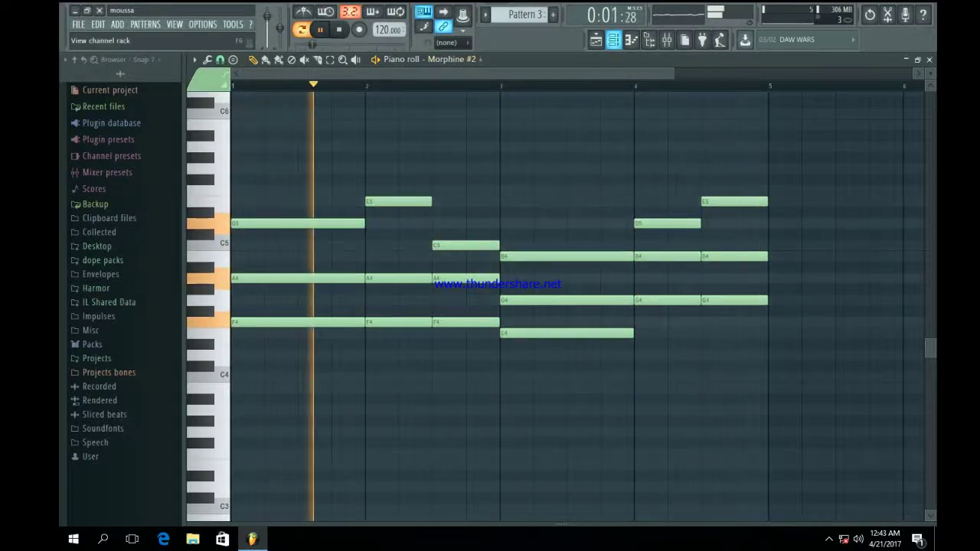
Route the Morphine #2 channel to mixer track 2 and load Fruity Parametric EQ 2 in its first effect slot
{"action": "left_click", "coordinate": [614, 40]}
{"action": "left_click", "coordinate": [595, 40]}
{"action": "left_click", "coordinate": [613, 40]}
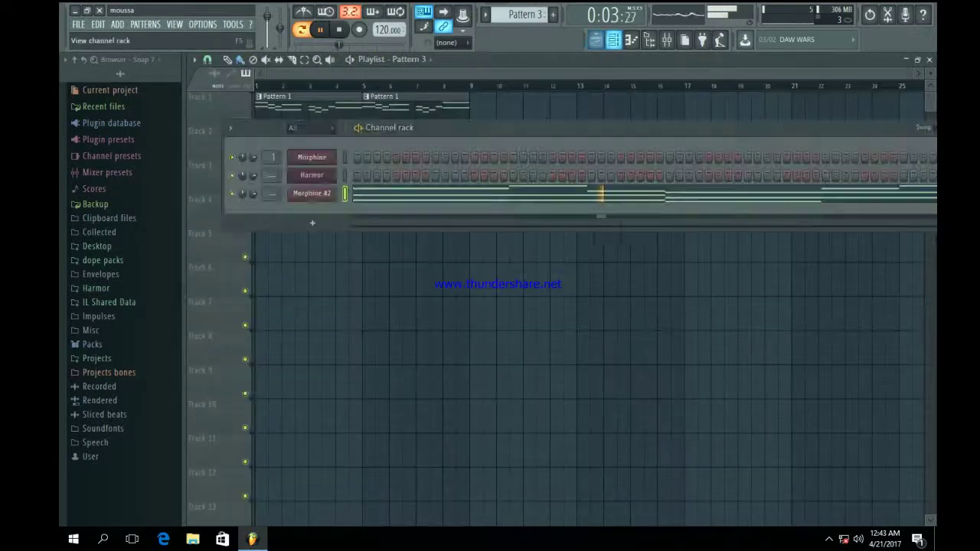
{"action": "left_click", "coordinate": [312, 193]}
{"action": "key", "text": "F9"}
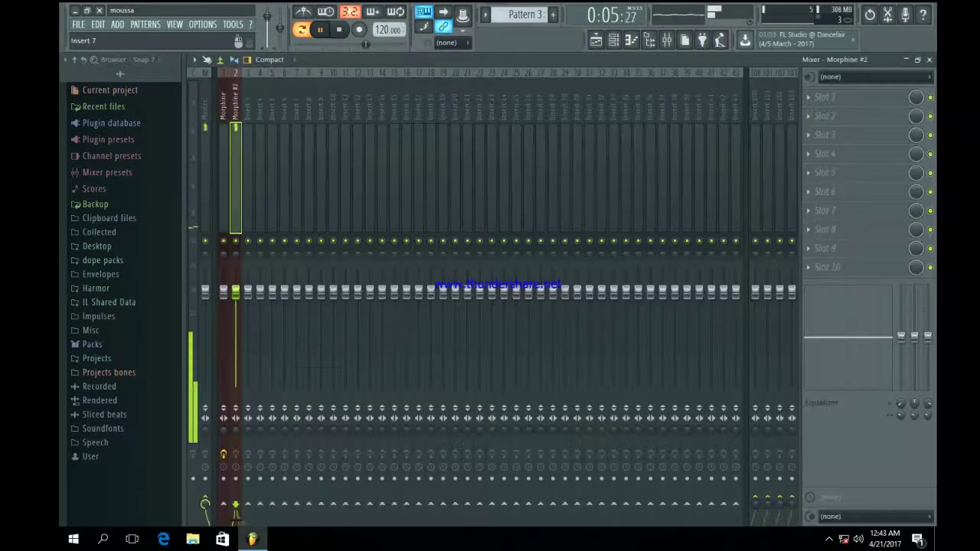
{"action": "left_click", "coordinate": [825, 96]}
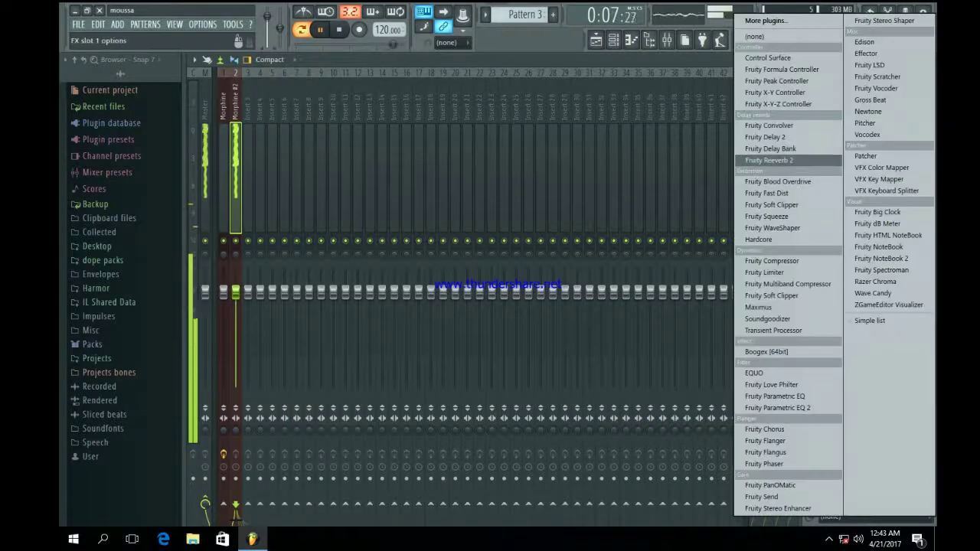
{"action": "left_click", "coordinate": [777, 407]}
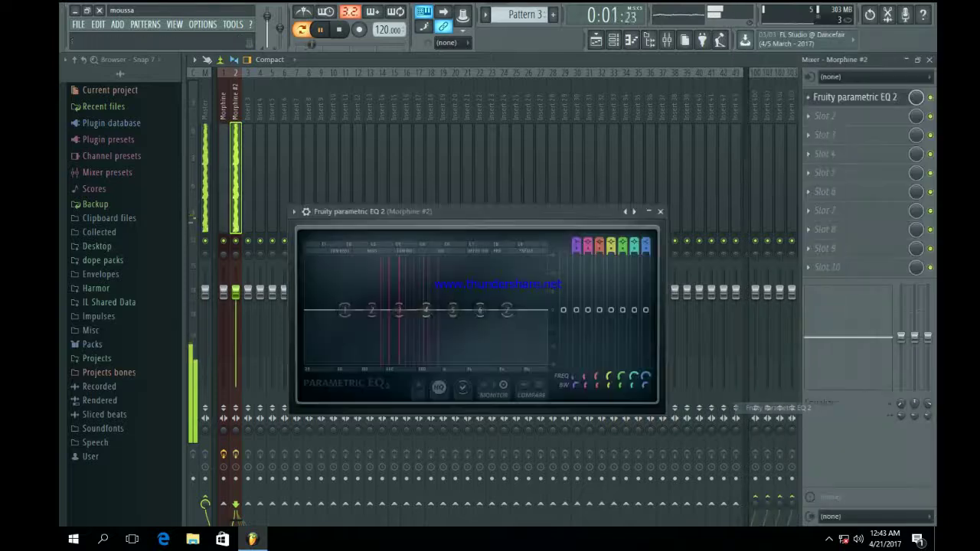
Cut the lows with a steep high-pass on EQ band 1 and roll off the extreme highs with band 7
{"action": "right_click", "coordinate": [345, 310]}
{"action": "mouse_move", "coordinate": [368, 354]}
{"action": "left_click", "coordinate": [406, 389]}
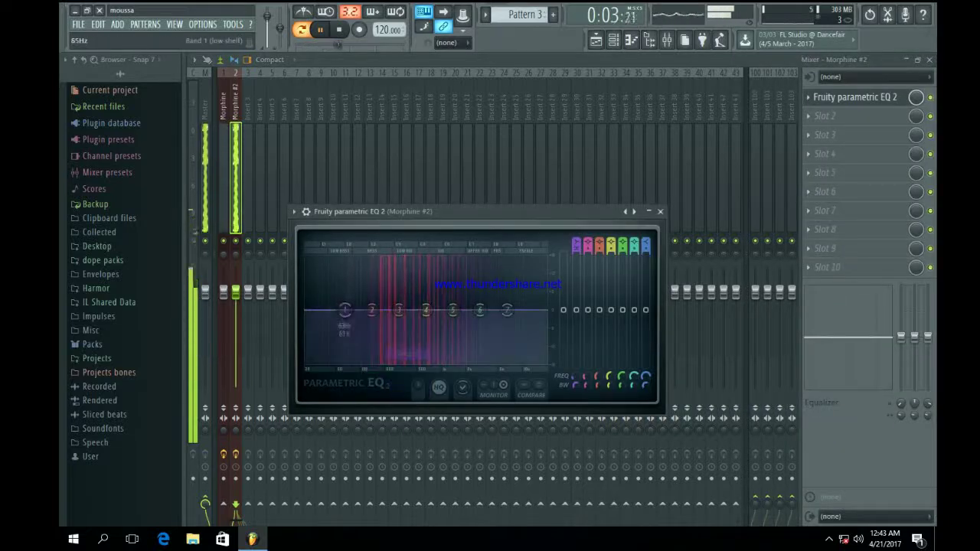
{"action": "left_click_drag", "start_coordinate": [345, 310], "coordinate": [383, 361]}
{"action": "left_click_drag", "start_coordinate": [507, 310], "coordinate": [541, 357]}
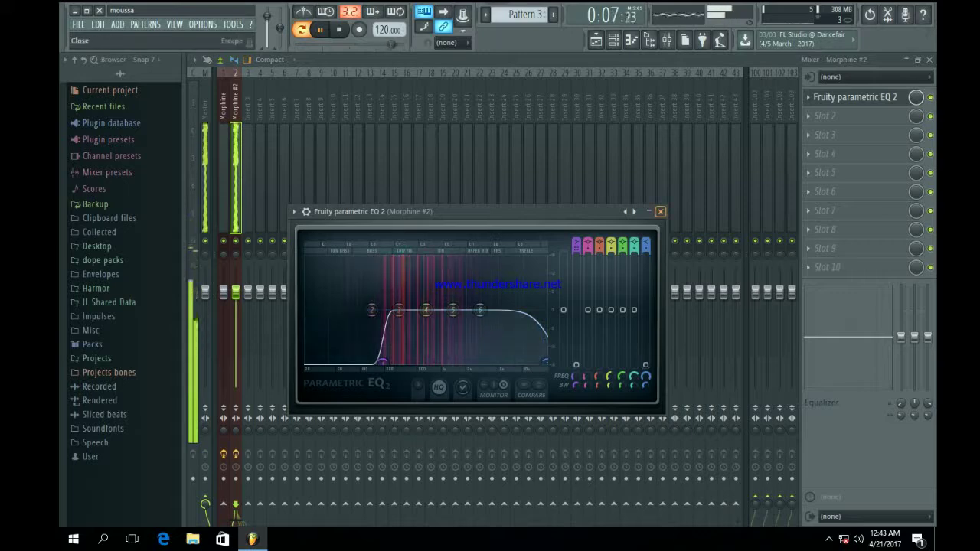
{"action": "left_click", "coordinate": [660, 211]}
Add Fruity Reeverb 2 in the second effect slot and raise its wet level
{"action": "left_click", "coordinate": [825, 116]}
{"action": "left_click", "coordinate": [769, 160]}
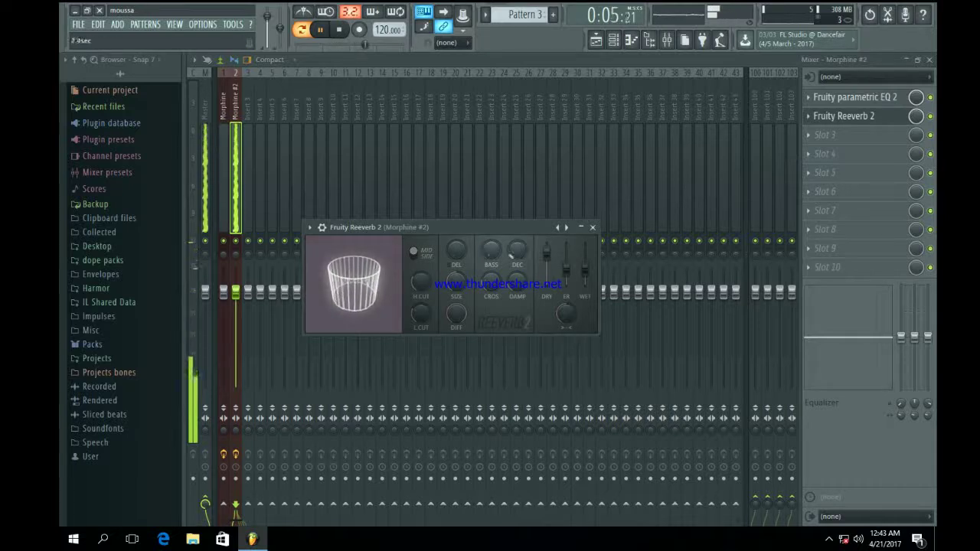
{"action": "left_click_drag", "start_coordinate": [585, 268], "coordinate": [585, 256]}
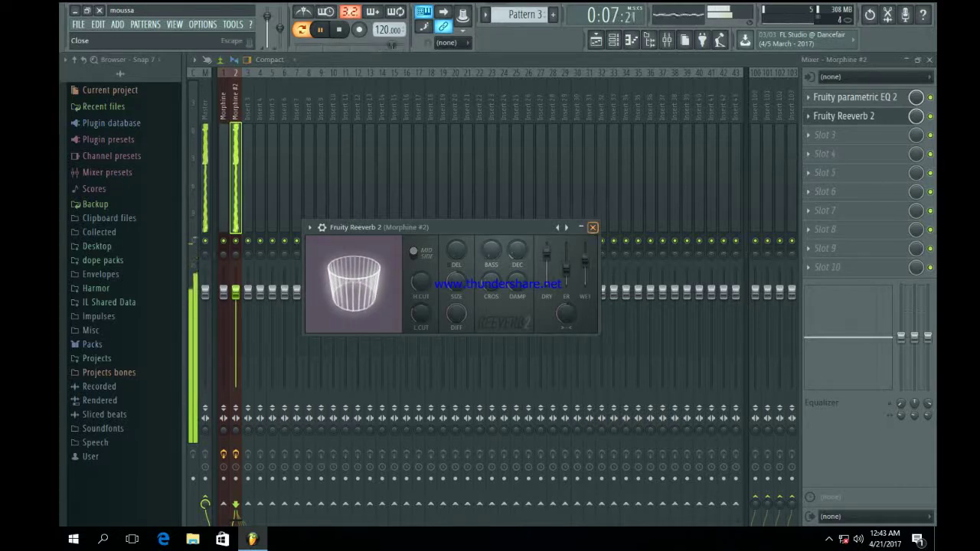
{"action": "left_click", "coordinate": [593, 227]}
Add Fruity Phaser in the third effect slot and apply its Metalic preset
{"action": "left_click", "coordinate": [824, 135]}
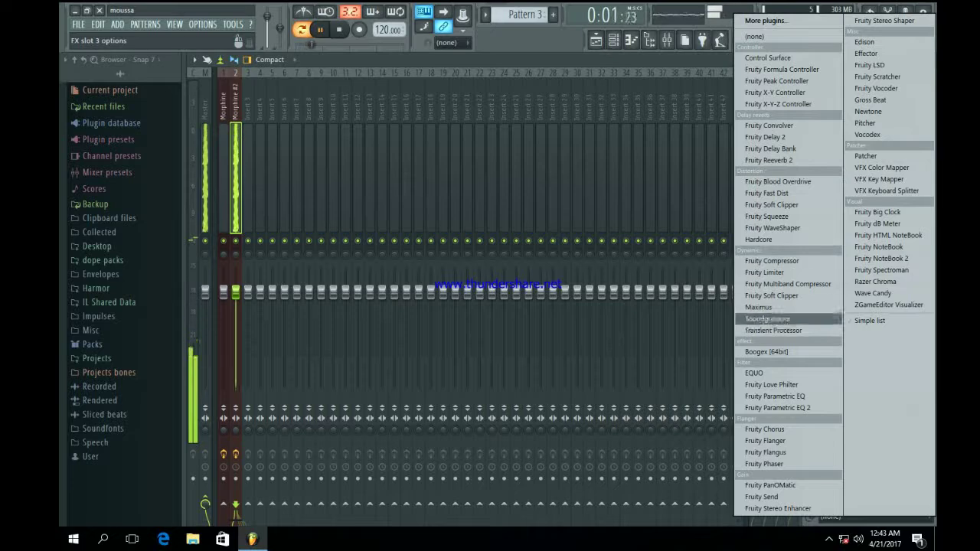
{"action": "left_click", "coordinate": [764, 464]}
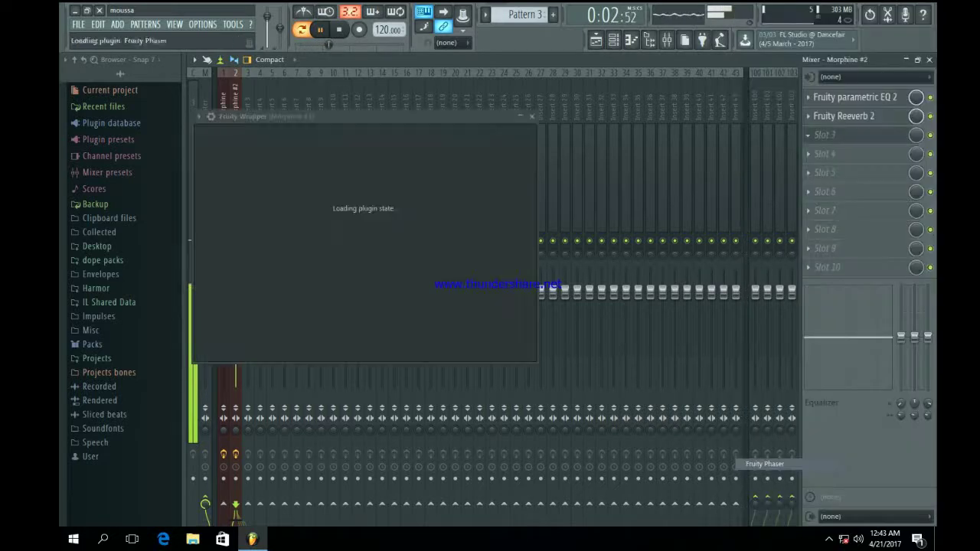
{"action": "left_click", "coordinate": [483, 116]}
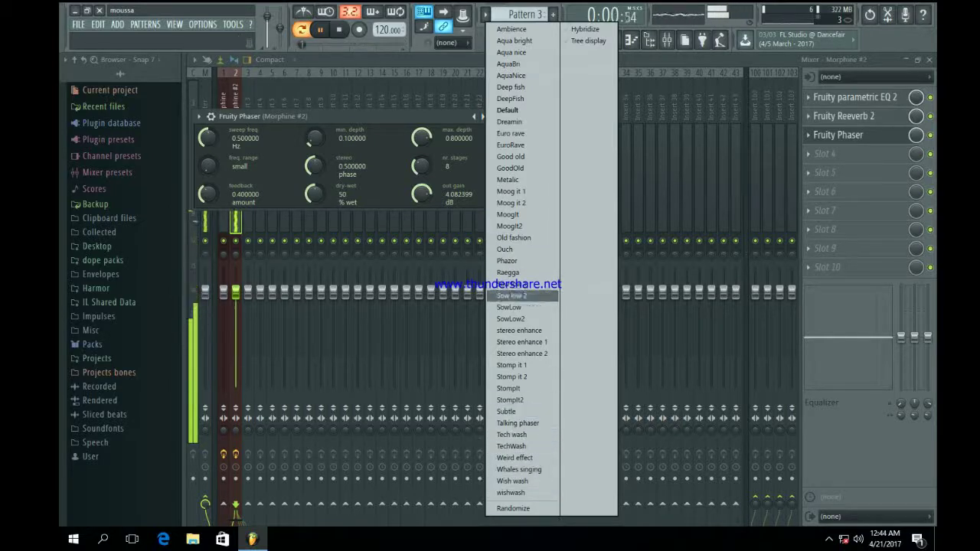
{"action": "left_click", "coordinate": [507, 179]}
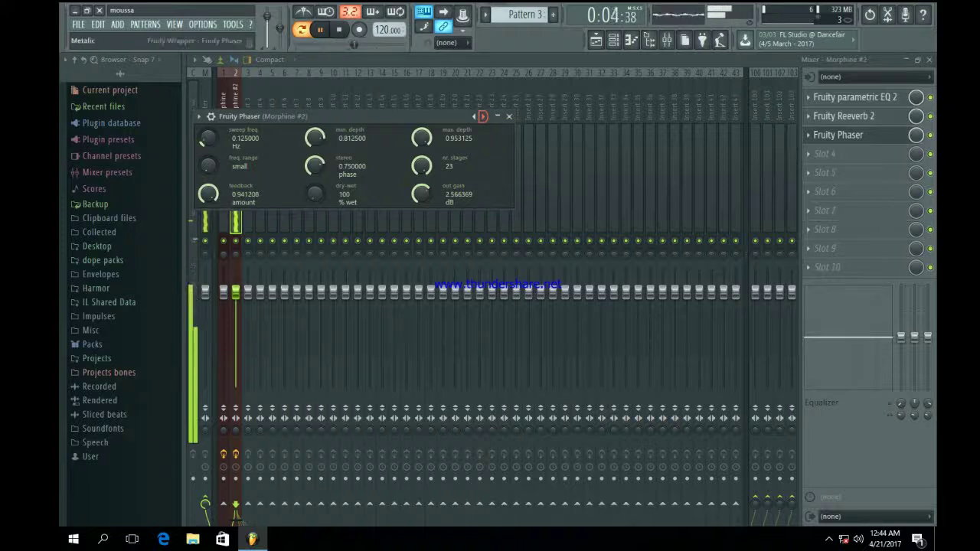
{"action": "left_click", "coordinate": [508, 117]}
Reduce the mix level of the Fruity Phaser slot on the Morphine #2 track
{"action": "left_click", "coordinate": [808, 136]}
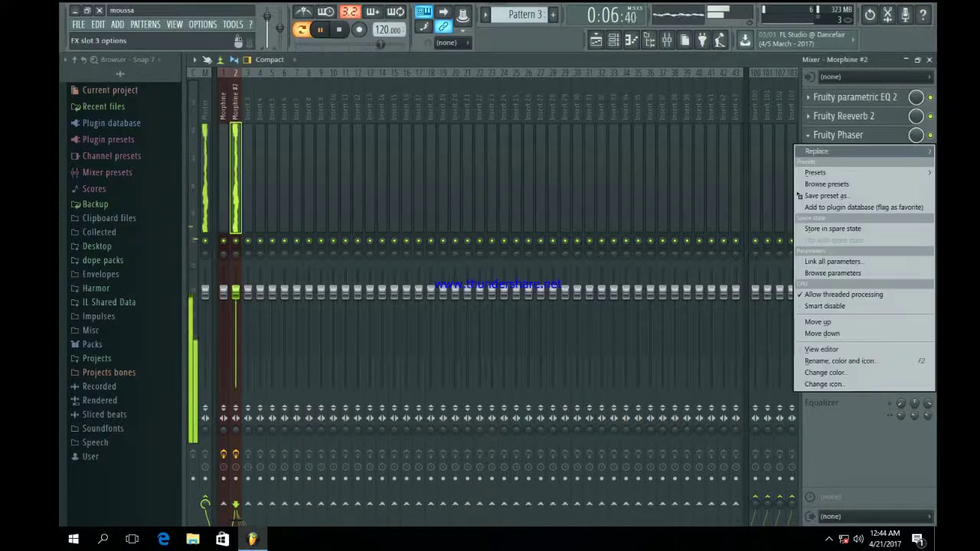
{"action": "left_click", "coordinate": [823, 152]}
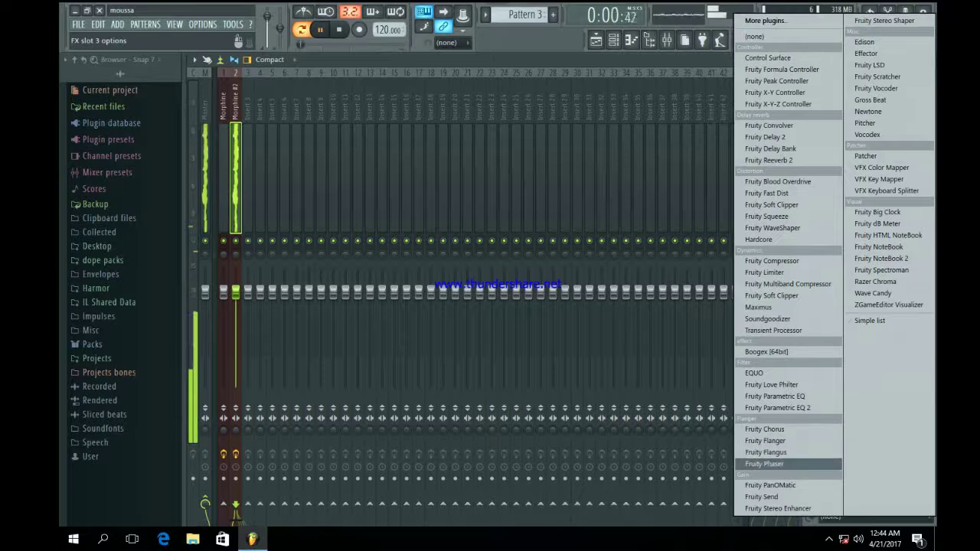
{"action": "left_click", "coordinate": [764, 464]}
{"action": "left_click_drag", "start_coordinate": [916, 136], "coordinate": [916, 154]}
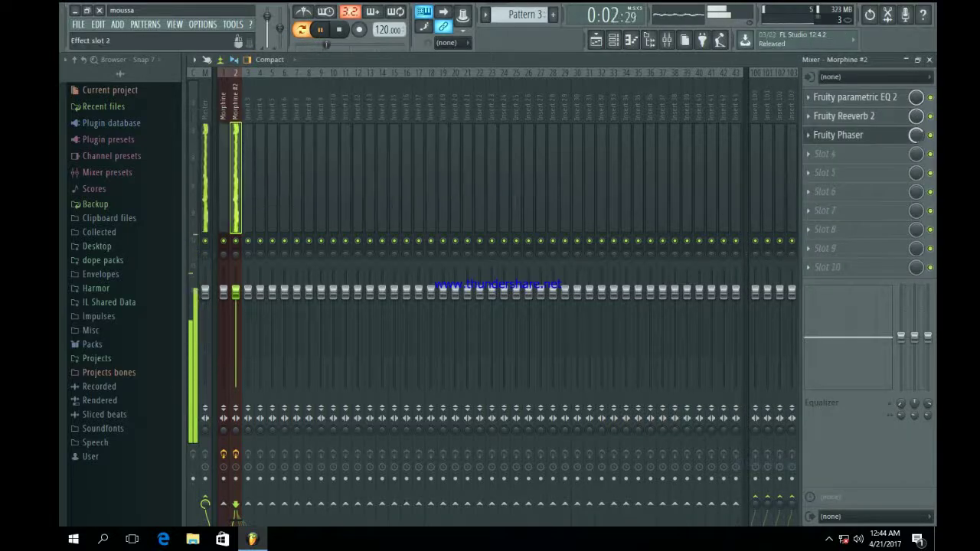
Place Pattern 3 on playlist track 1 at bar 10 and duplicate it into four back-to-back clips ending at bar 26
{"action": "left_click", "coordinate": [597, 39]}
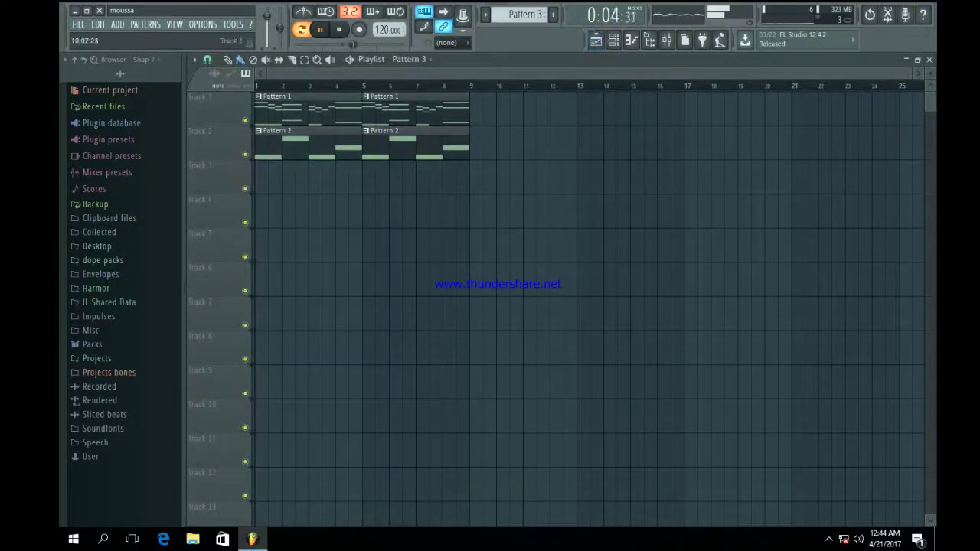
{"action": "left_click", "coordinate": [499, 111]}
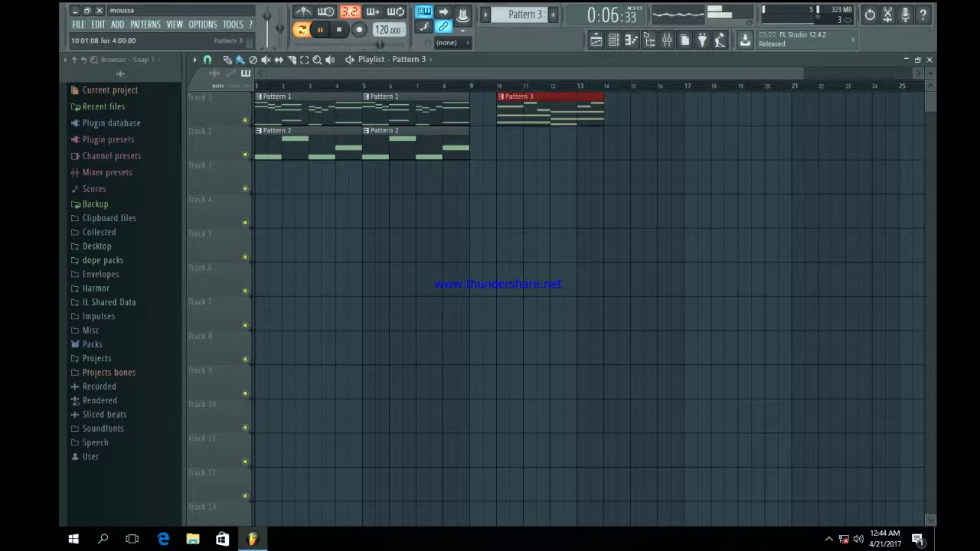
{"action": "left_click_drag", "start_coordinate": [800, 73], "coordinate": [566, 74]}
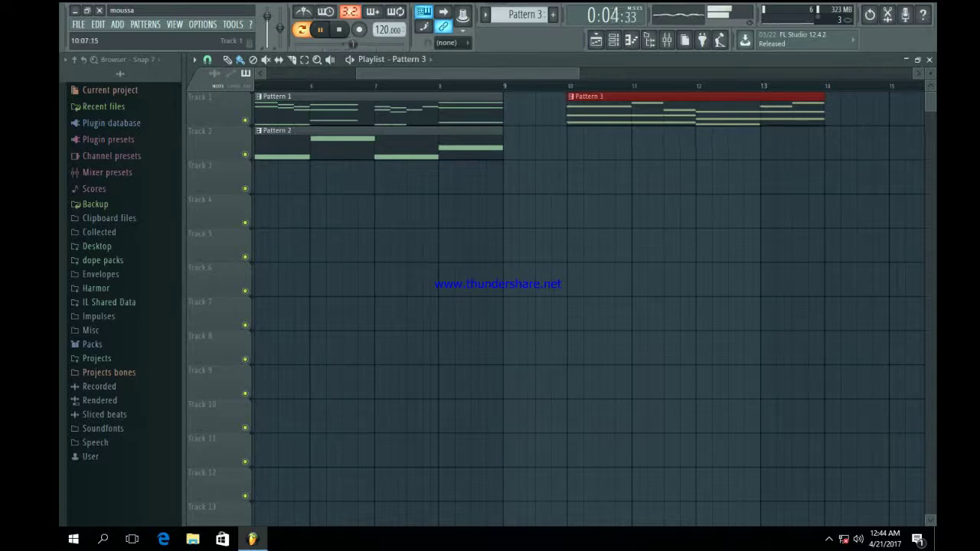
{"action": "left_click_drag", "start_coordinate": [587, 73], "coordinate": [761, 74]}
{"action": "key", "text": "ctrl+b"}
{"action": "key", "text": "ctrl+b"}
{"action": "key", "text": "ctrl+b"}
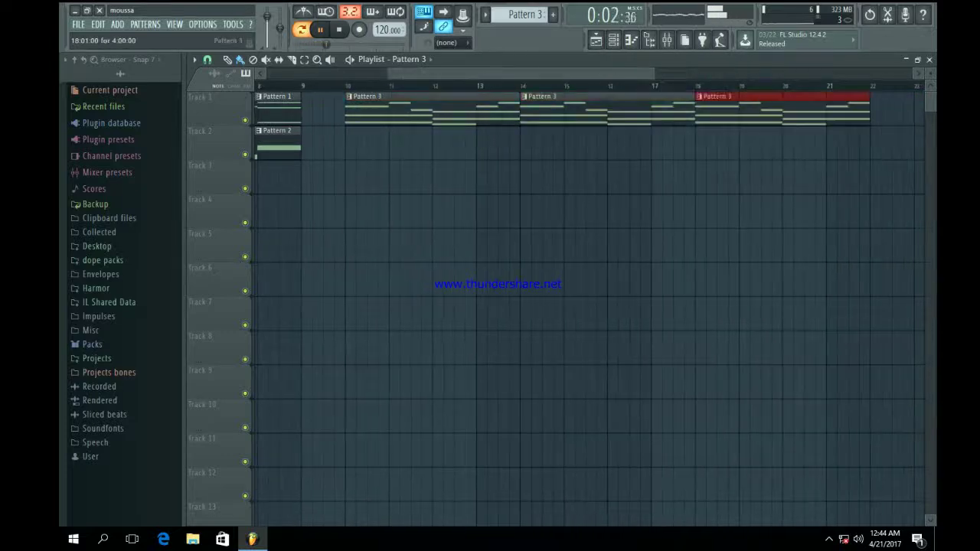
{"action": "key", "text": "ctrl+d"}
{"action": "left_click_drag", "start_coordinate": [443, 73], "coordinate": [264, 74]}
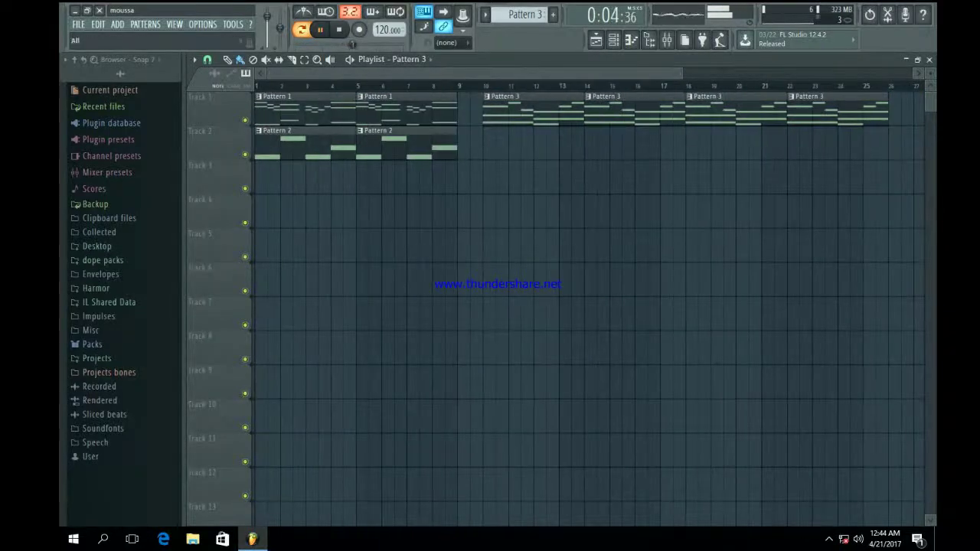
Show the channel rack and open the Hihats (Open-Closed) folder of the OVO Drum Kit in Packs
{"action": "left_click", "coordinate": [613, 40]}
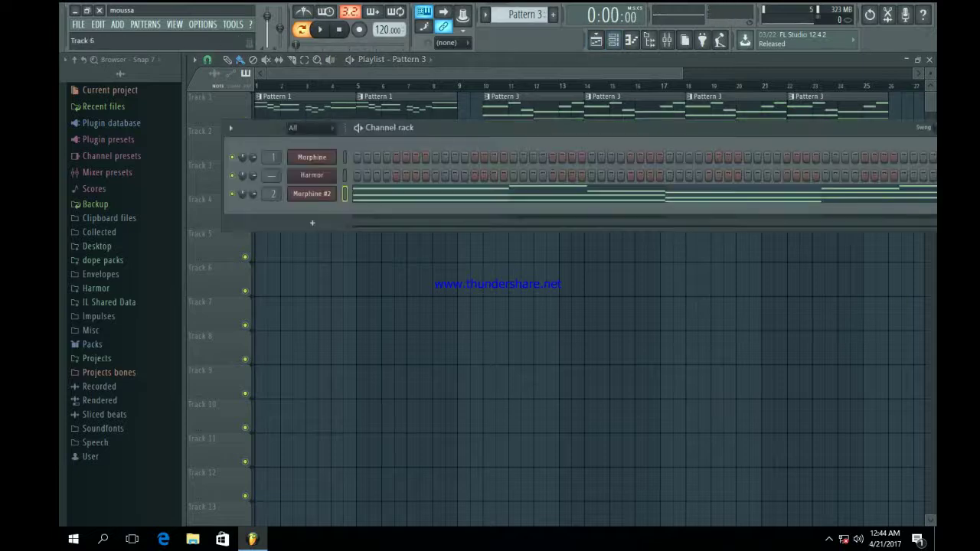
{"action": "left_click", "coordinate": [93, 345]}
{"action": "scroll", "coordinate": [93, 345], "scroll_direction": "down", "scroll_amount": 5}
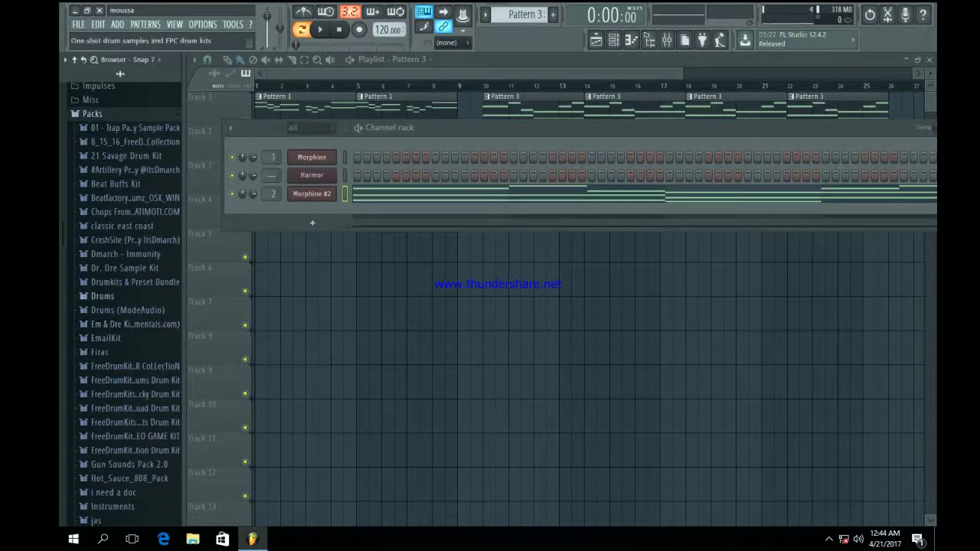
{"action": "scroll", "coordinate": [93, 345], "scroll_direction": "down", "scroll_amount": 2}
{"action": "scroll", "coordinate": [96, 345], "scroll_direction": "down", "scroll_amount": 7}
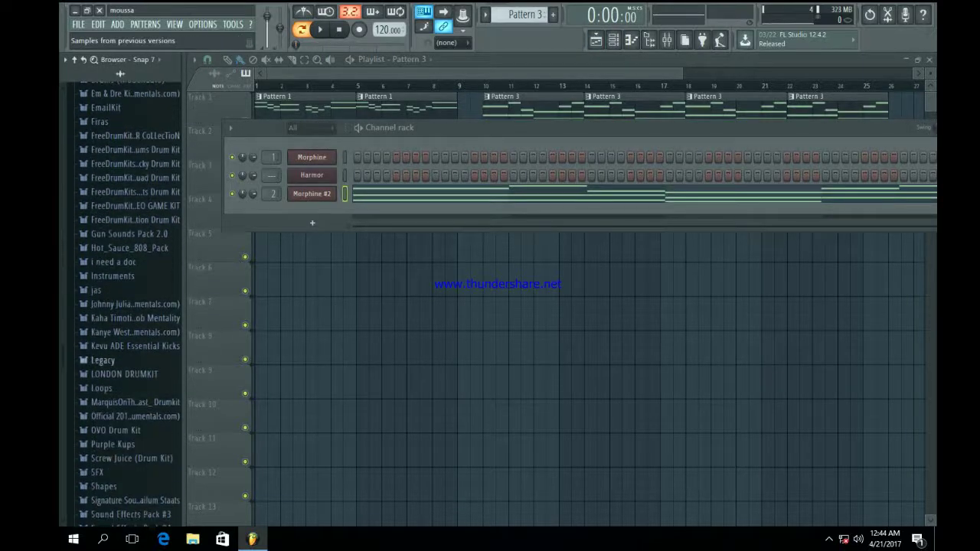
{"action": "left_click", "coordinate": [115, 277]}
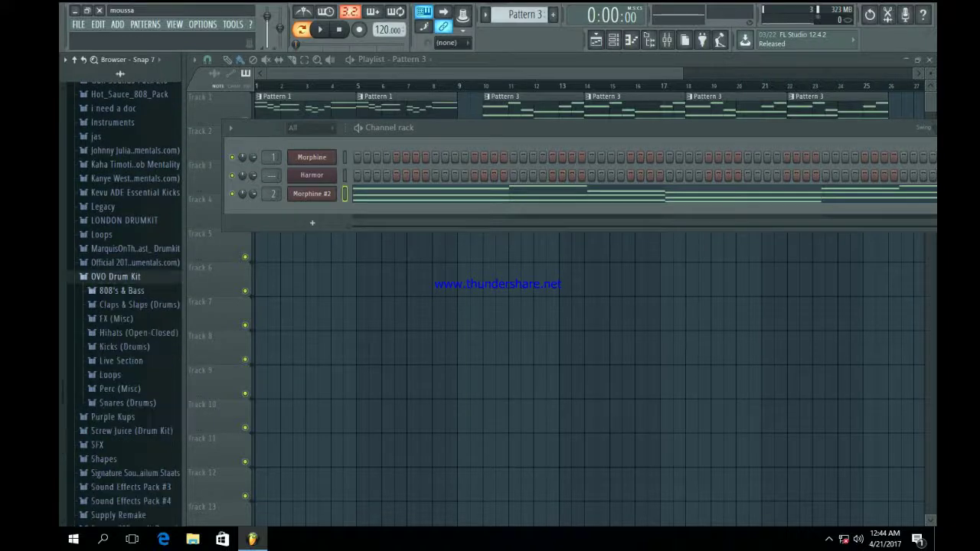
{"action": "left_click", "coordinate": [122, 333]}
Audition the OVO Drum Kit hi-hat samples, comparing the Camera, Turnt and Acoustic hats
{"action": "left_click", "coordinate": [122, 359]}
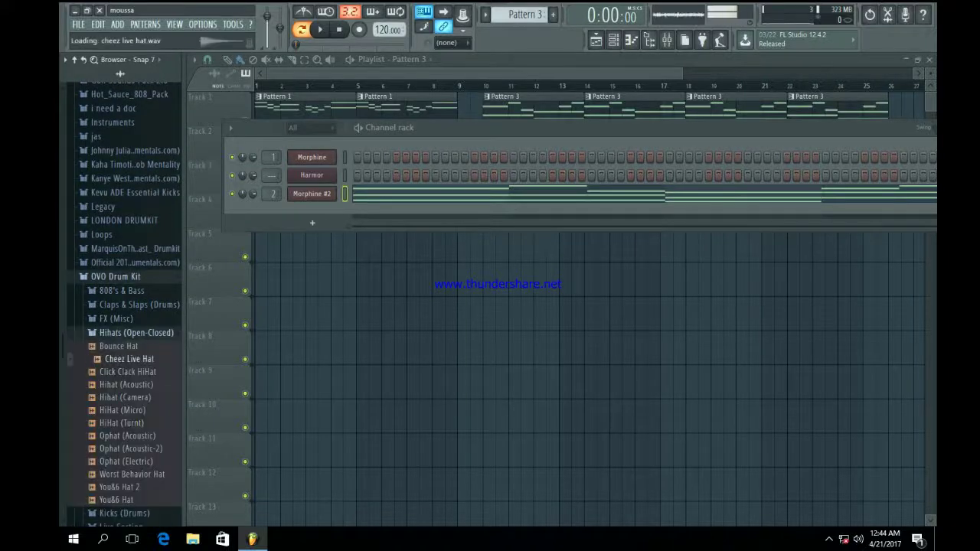
{"action": "left_click", "coordinate": [122, 385]}
{"action": "left_click", "coordinate": [125, 397]}
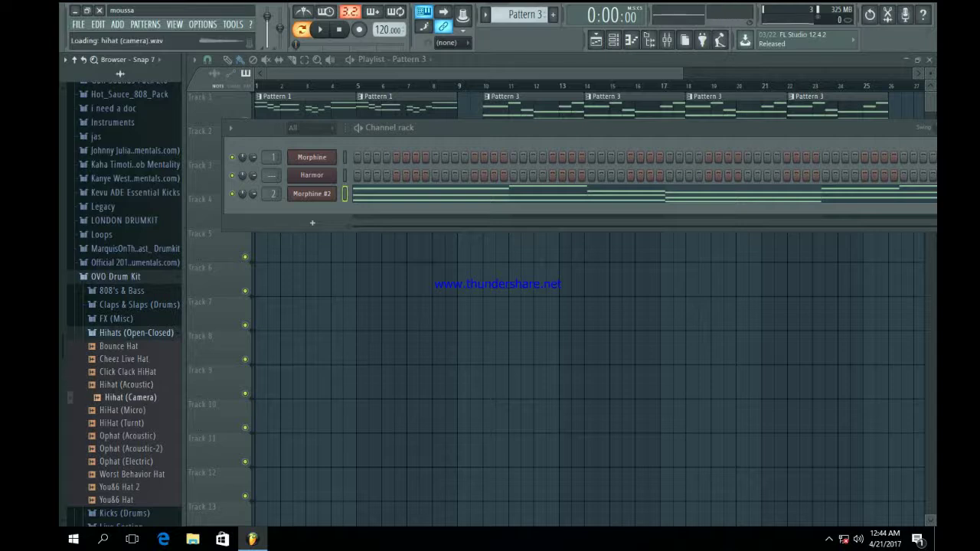
{"action": "left_click", "coordinate": [124, 411]}
{"action": "left_click", "coordinate": [125, 424]}
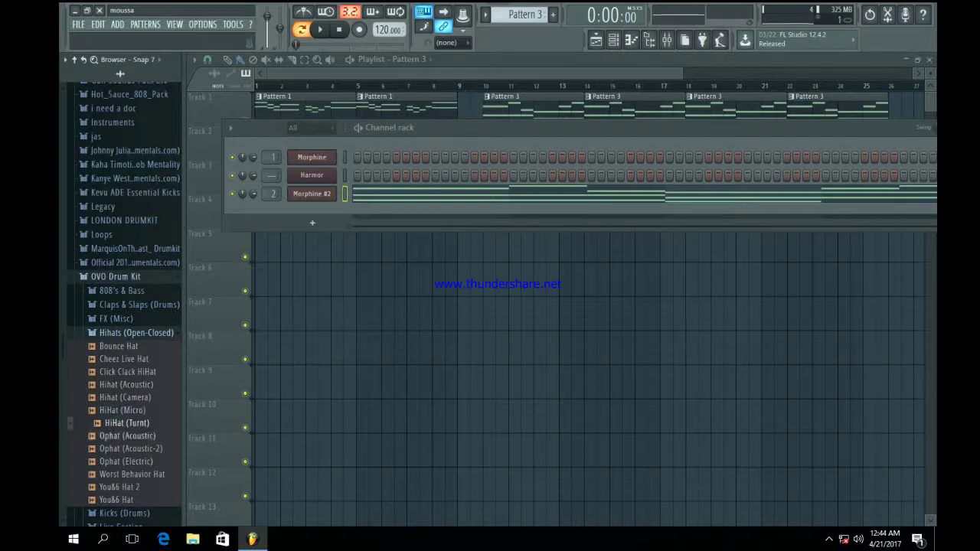
{"action": "left_click", "coordinate": [130, 448]}
{"action": "left_click", "coordinate": [125, 397]}
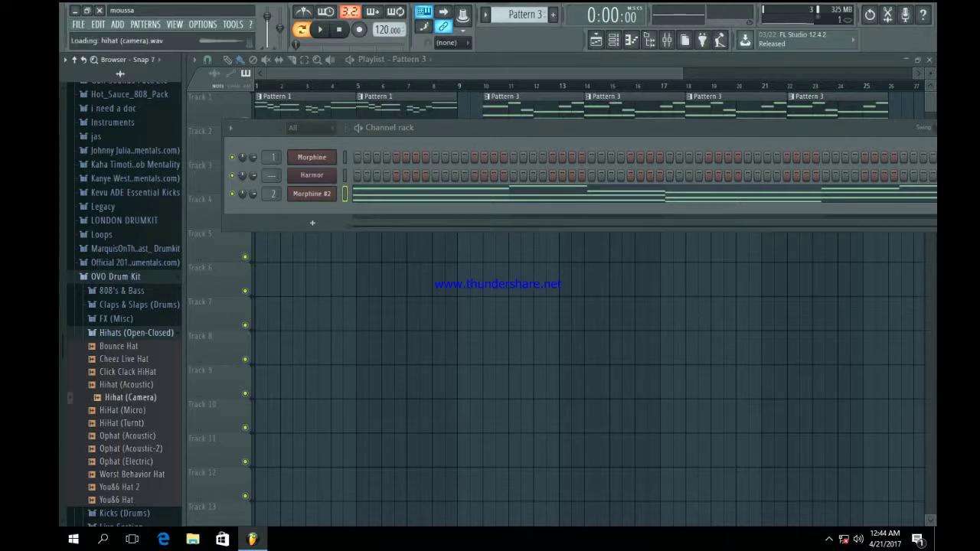
{"action": "left_click", "coordinate": [125, 423]}
{"action": "left_click", "coordinate": [125, 385]}
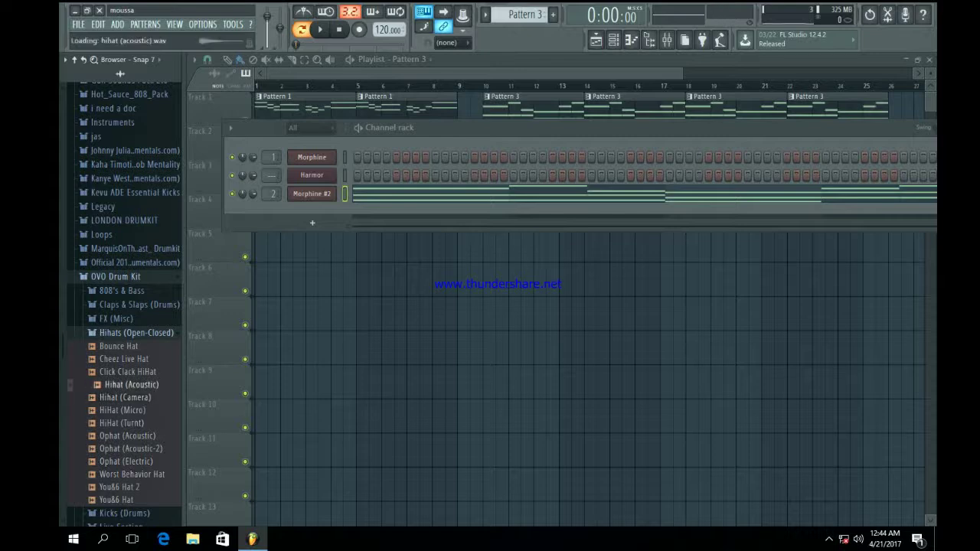
Load the Hihat (Camera) sample into a new channel and close its sampler settings
{"action": "left_click", "coordinate": [125, 397]}
{"action": "right_click", "coordinate": [153, 397]}
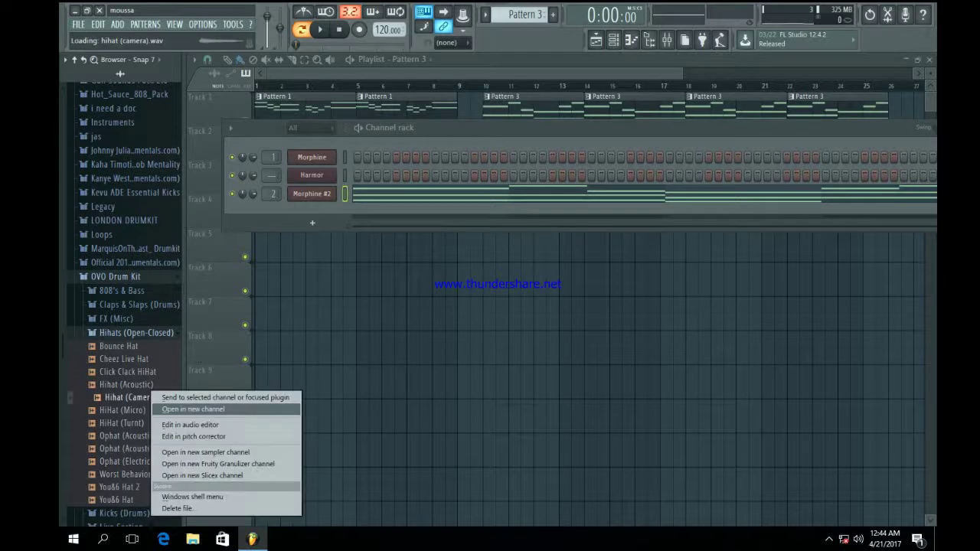
{"action": "left_click", "coordinate": [176, 410]}
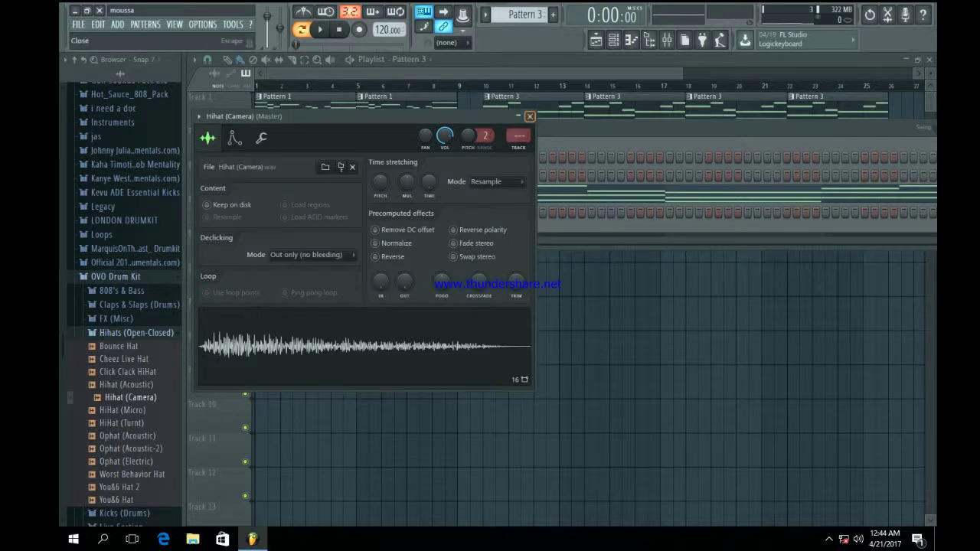
{"action": "left_click", "coordinate": [529, 116]}
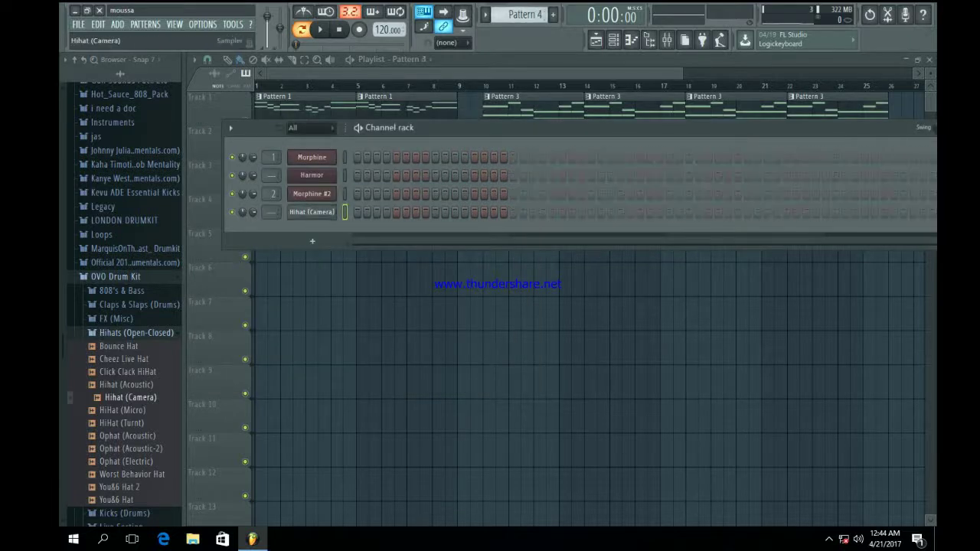
Fill every second step of the Hihat (Camera) channel in Pattern 4 and play it back
{"action": "right_click", "coordinate": [333, 209]}
{"action": "left_click", "coordinate": [469, 248]}
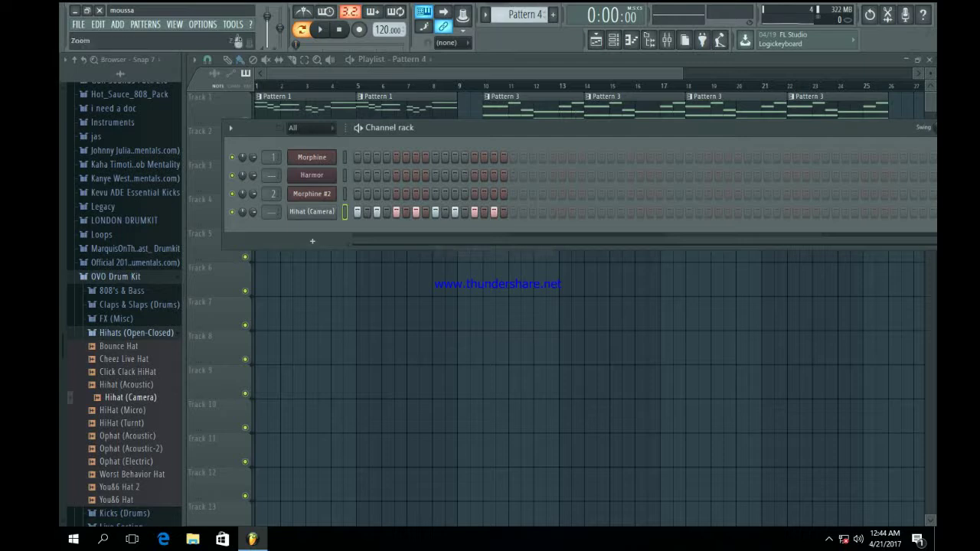
{"action": "key", "text": "space"}
Normalize the Hihat (Camera) sample in its sampler settings
{"action": "left_click", "coordinate": [312, 211]}
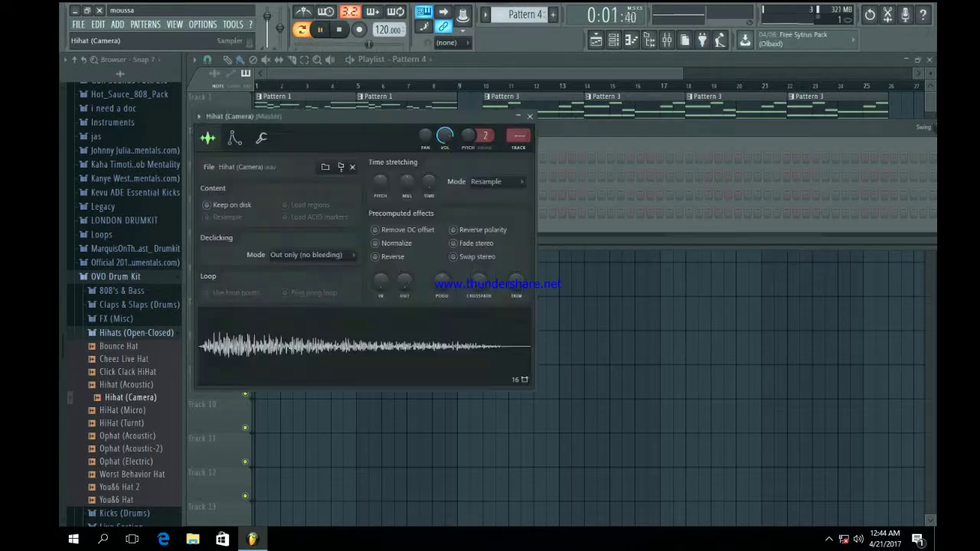
{"action": "left_click", "coordinate": [498, 182]}
{"action": "left_click", "coordinate": [490, 204]}
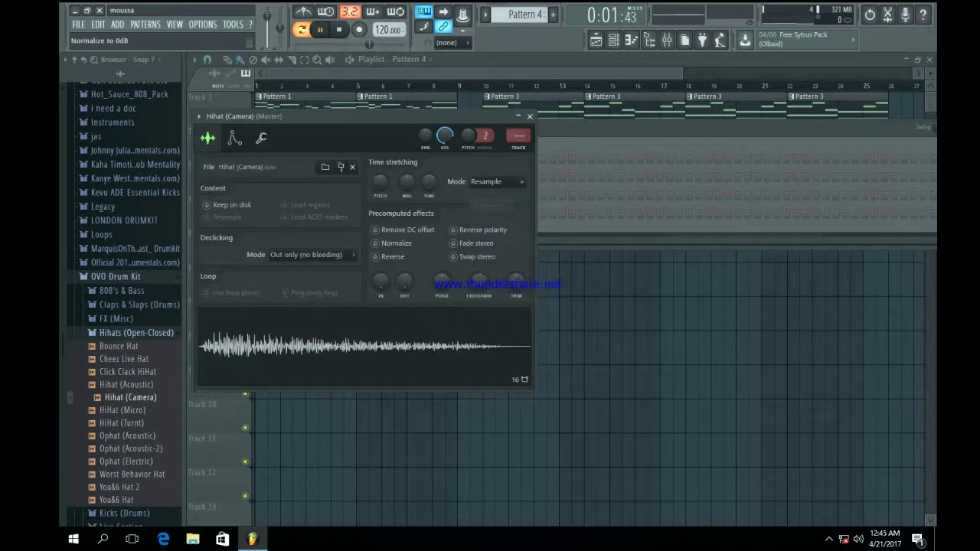
{"action": "left_click", "coordinate": [375, 243]}
{"action": "left_click", "coordinate": [375, 243]}
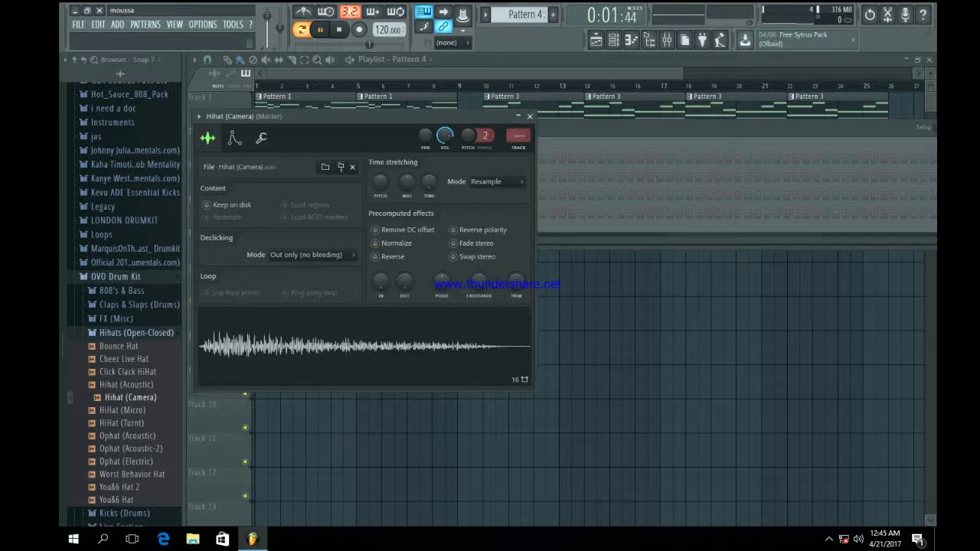
Audition the Hihat (Acoustic) and HiHat (Micro) samples, closing the sampler settings and the OVO Drum Kit folder
{"action": "left_click", "coordinate": [126, 385]}
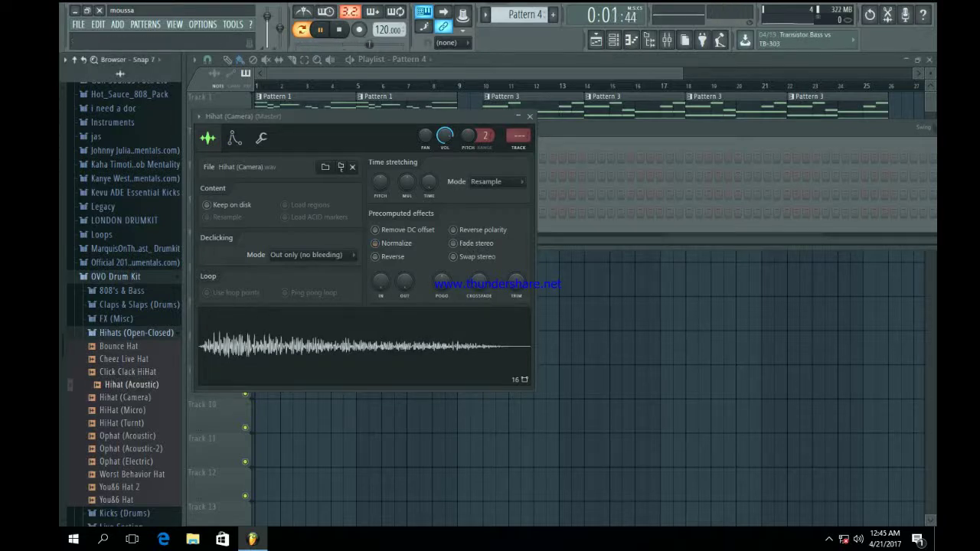
{"action": "left_click", "coordinate": [530, 116]}
{"action": "left_click", "coordinate": [128, 411]}
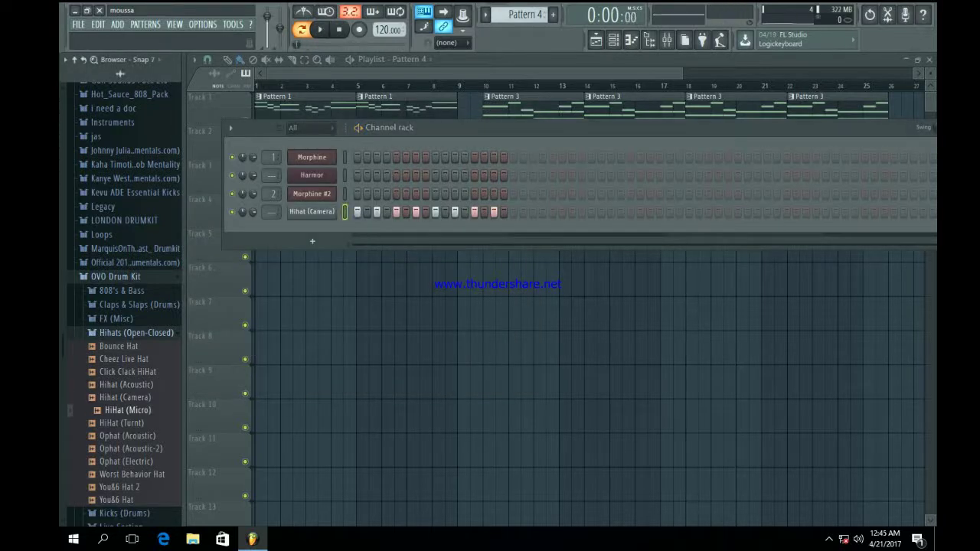
{"action": "left_click", "coordinate": [136, 332]}
{"action": "left_click", "coordinate": [115, 276]}
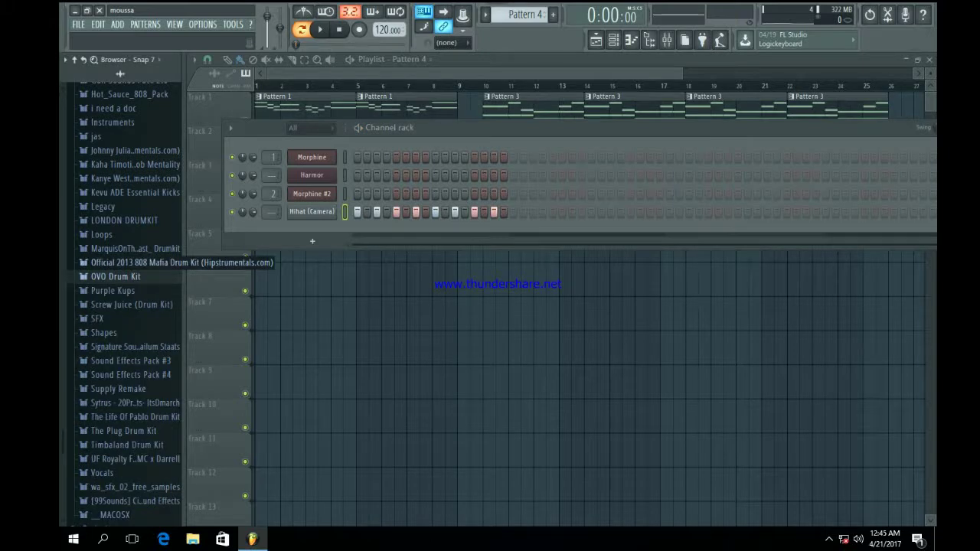
Audition crashes and percussion in the 808 Mafia Hi Hats Crashes & Percs folder, then collapse the 808 Mafia kit
{"action": "left_click", "coordinate": [115, 263]}
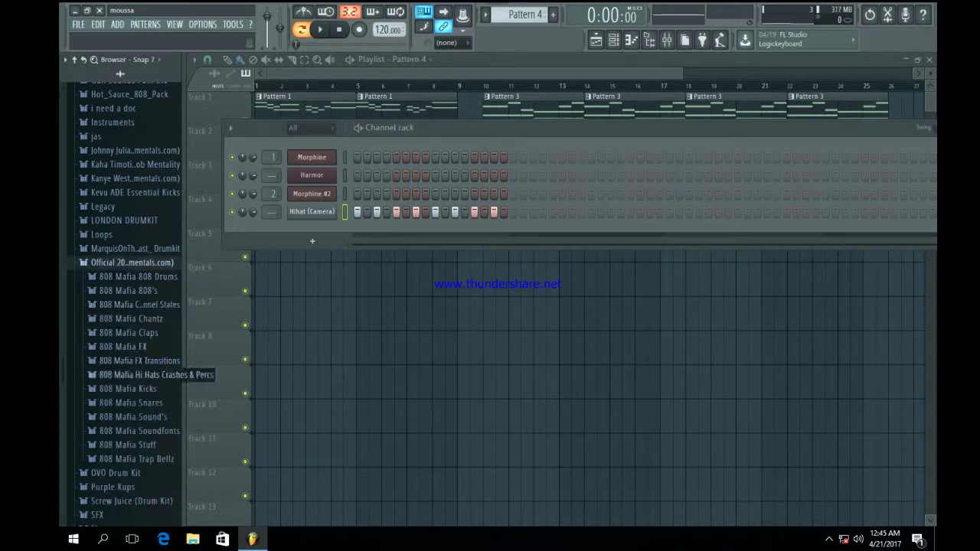
{"action": "left_click", "coordinate": [122, 375]}
{"action": "left_click", "coordinate": [135, 166]}
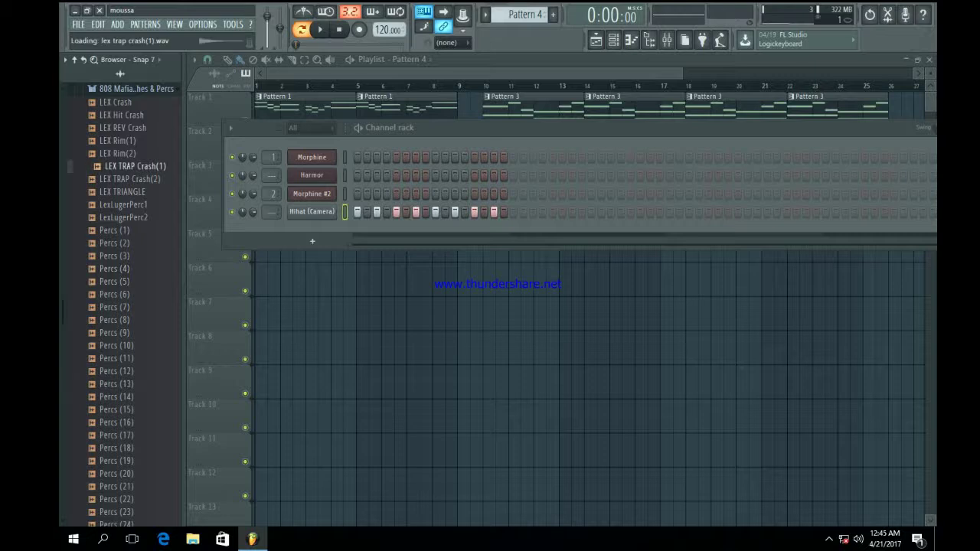
{"action": "left_click", "coordinate": [131, 179]}
{"action": "left_click", "coordinate": [123, 128]}
{"action": "left_click", "coordinate": [114, 230]}
{"action": "left_click", "coordinate": [114, 256]}
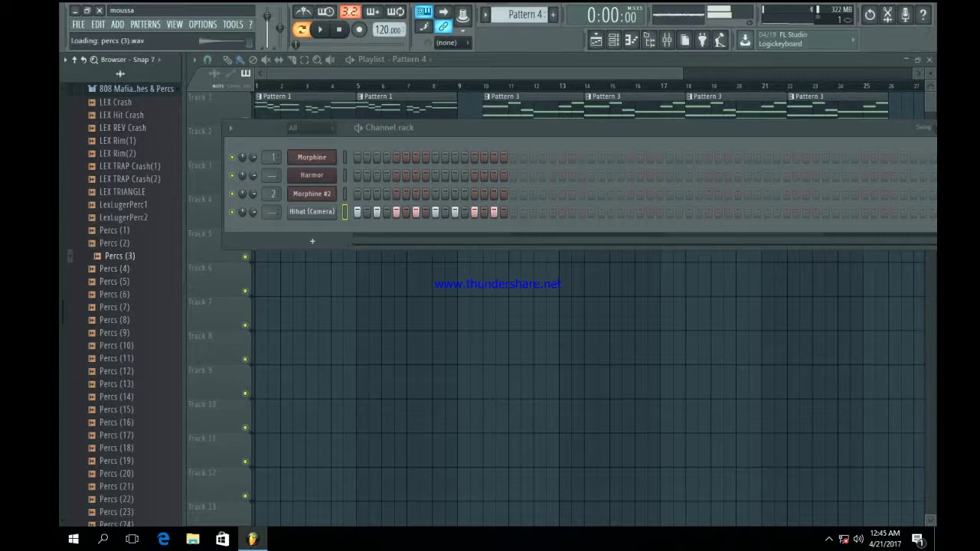
{"action": "scroll", "coordinate": [117, 396], "scroll_direction": "down", "scroll_amount": 10}
{"action": "left_click", "coordinate": [116, 397]}
{"action": "scroll", "coordinate": [117, 397], "scroll_direction": "up", "scroll_amount": 14}
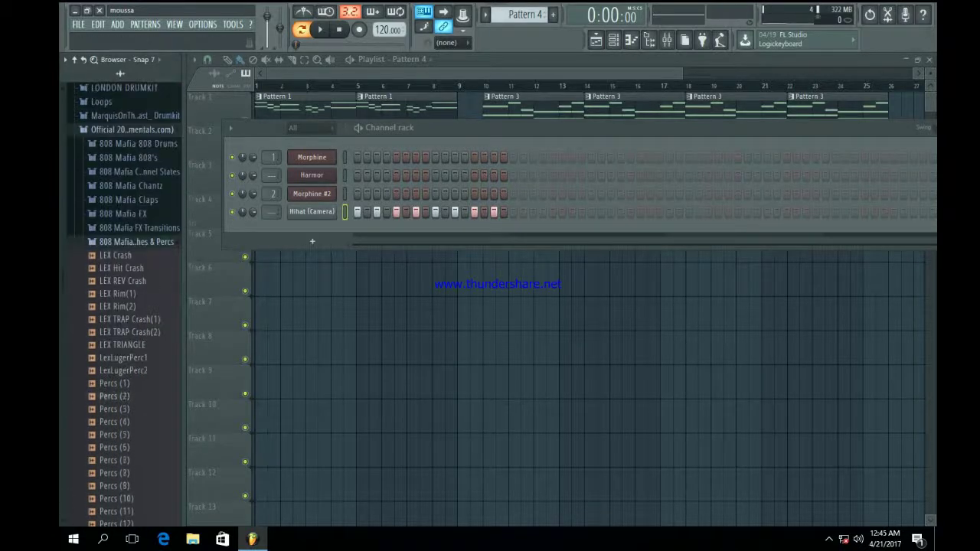
{"action": "left_click", "coordinate": [136, 242]}
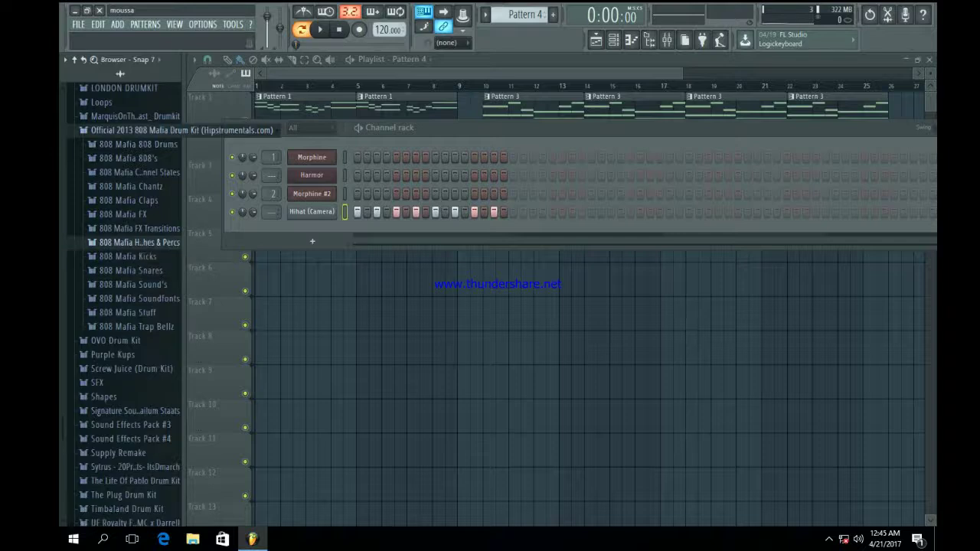
{"action": "left_click", "coordinate": [137, 130]}
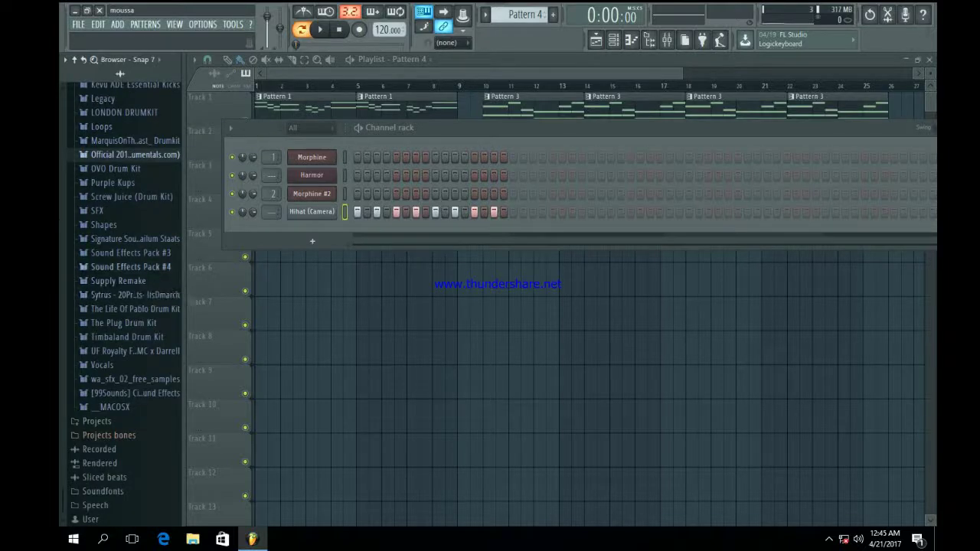
Open the HH_&_Cym folder of The Plug Drum Kit and audition its hi-hats, including HHr_Duet, HHr_Sextin and HH_Duet
{"action": "left_click", "coordinate": [122, 322]}
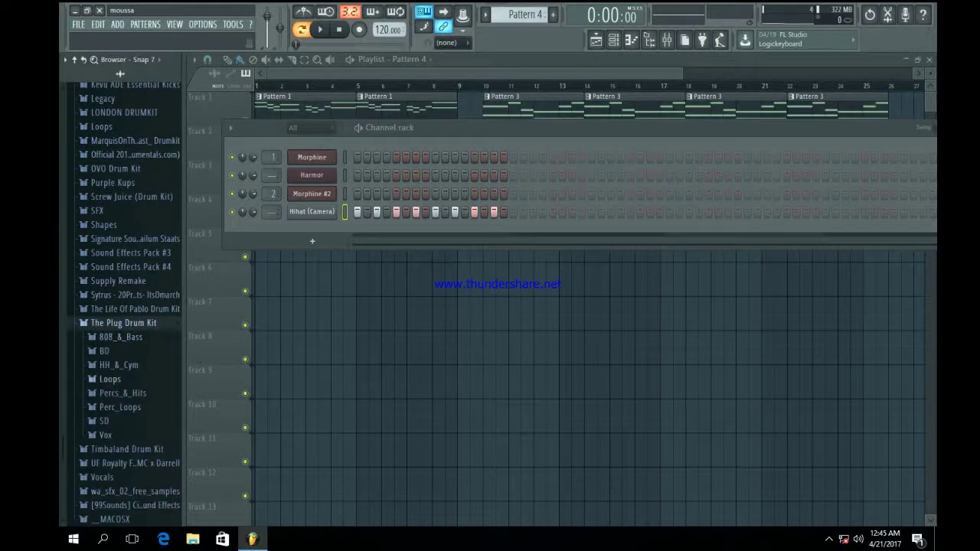
{"action": "left_click", "coordinate": [119, 365]}
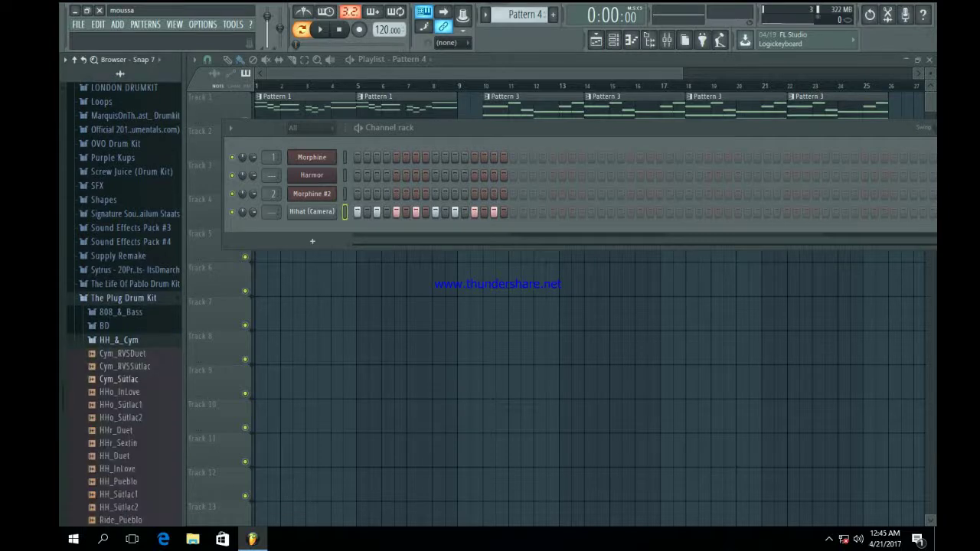
{"action": "left_click", "coordinate": [116, 431]}
{"action": "left_click", "coordinate": [121, 418]}
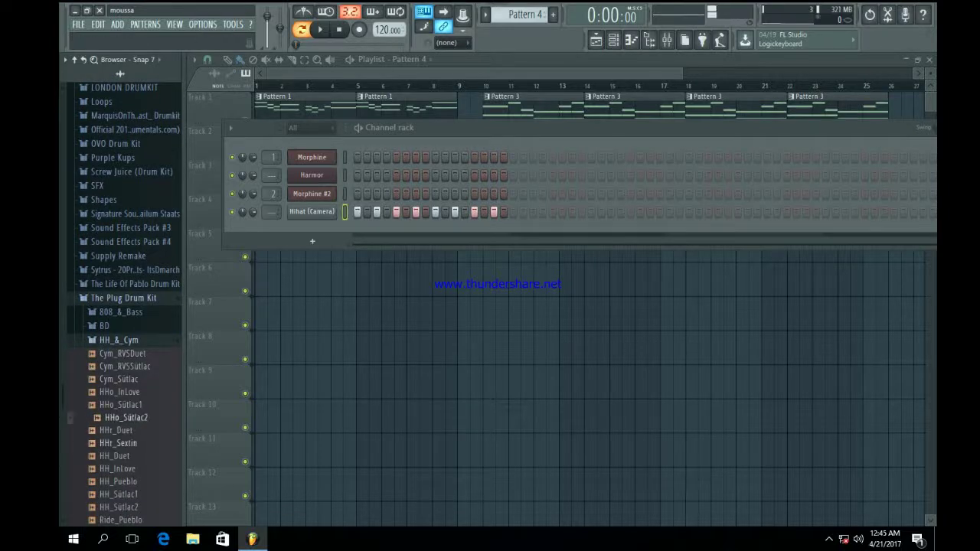
{"action": "left_click", "coordinate": [119, 443]}
{"action": "left_click", "coordinate": [119, 456]}
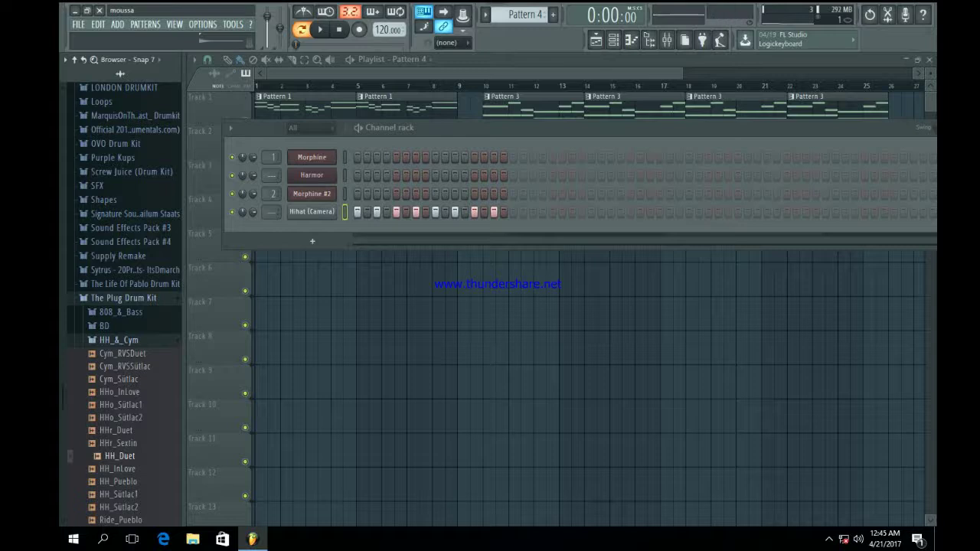
Replace the Hihat (Camera) channel's sample with HH_Duet, listening to it in the pattern and reviewing its sampler settings
{"action": "left_click_drag", "start_coordinate": [119, 457], "coordinate": [312, 212]}
{"action": "key", "text": "space"}
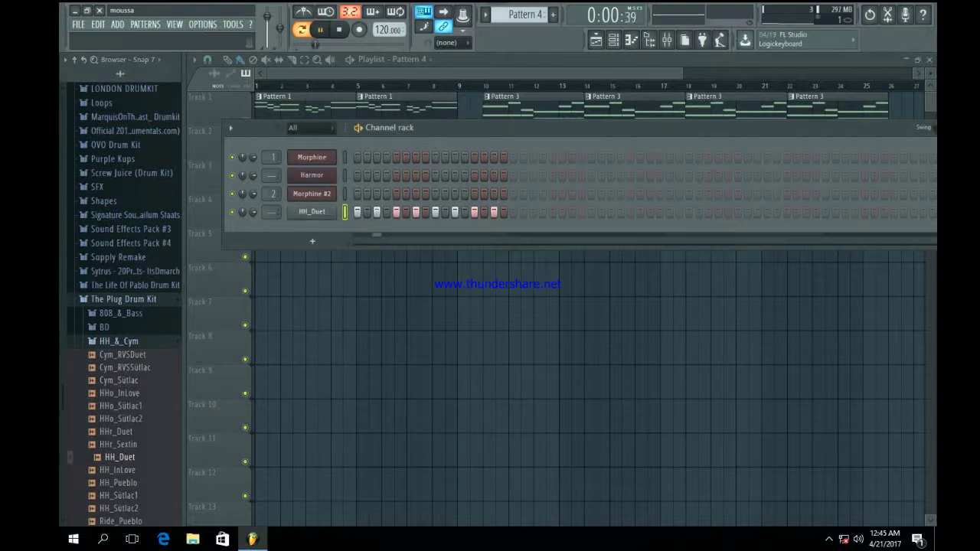
{"action": "right_click", "coordinate": [312, 212]}
{"action": "left_click", "coordinate": [312, 212]}
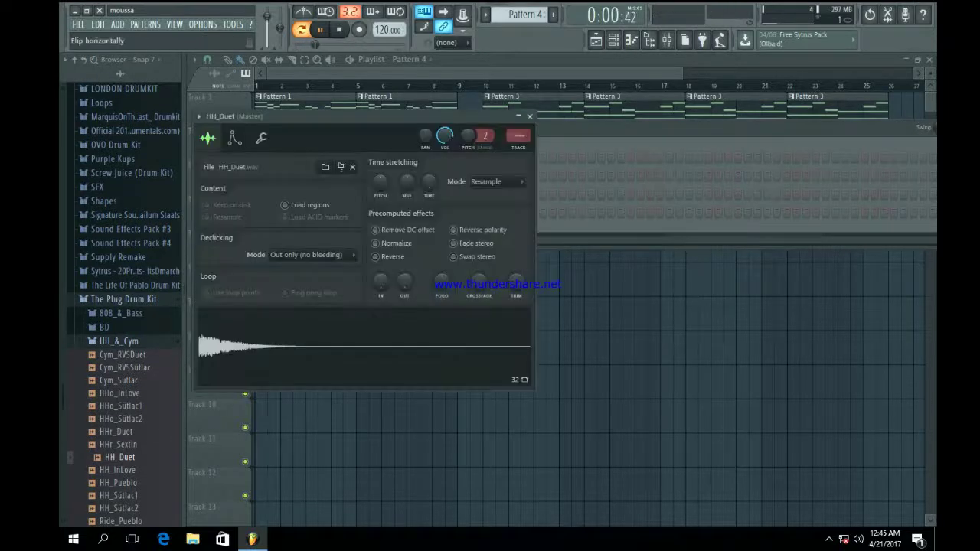
{"action": "left_click", "coordinate": [496, 182]}
{"action": "left_click", "coordinate": [493, 205]}
{"action": "left_click", "coordinate": [530, 117]}
{"action": "key", "text": "space"}
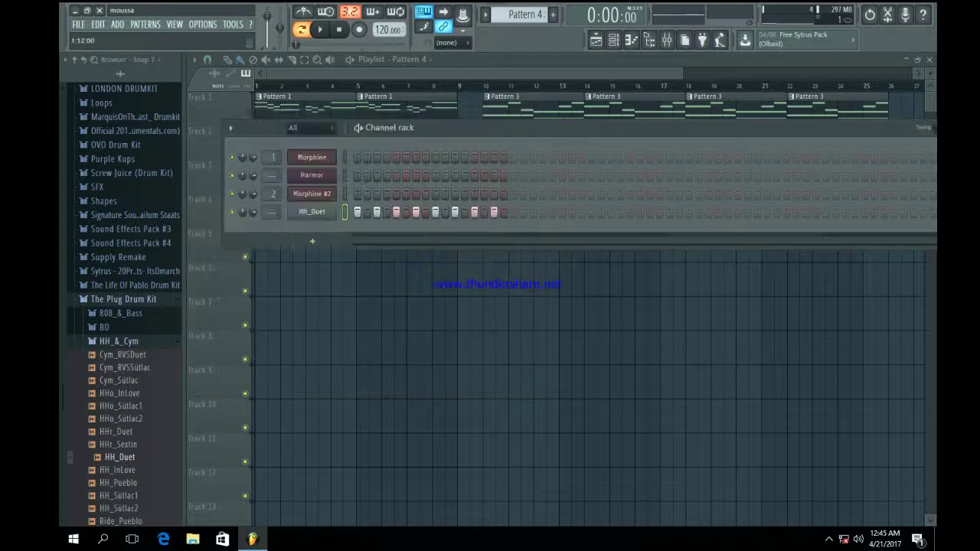
In the HH_Duet piano roll, chop a two-step C5 note at beat 2 into a fast roll and add hits before bar 2
{"action": "right_click", "coordinate": [314, 212]}
{"action": "left_click", "coordinate": [352, 212]}
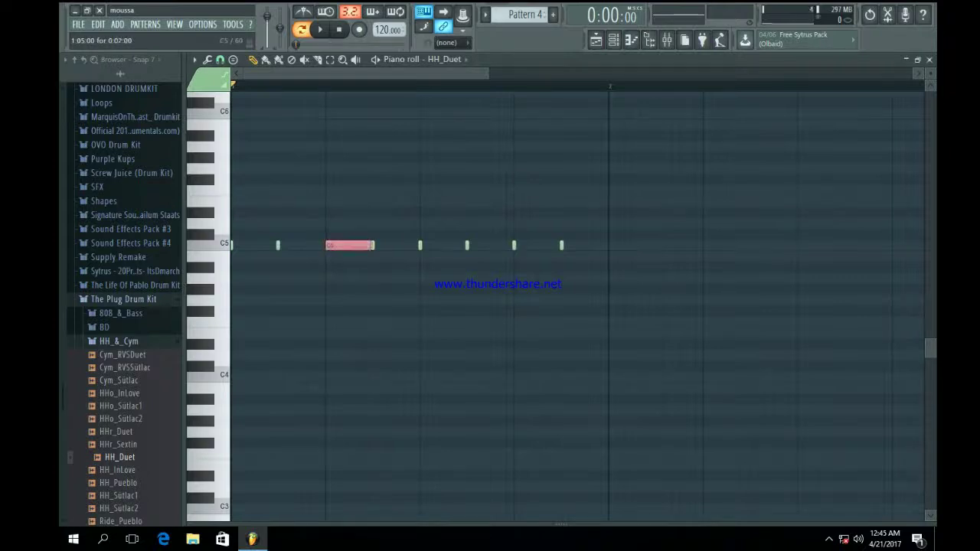
{"action": "key", "text": "ctrl+u"}
{"action": "key", "text": "ctrl+d"}
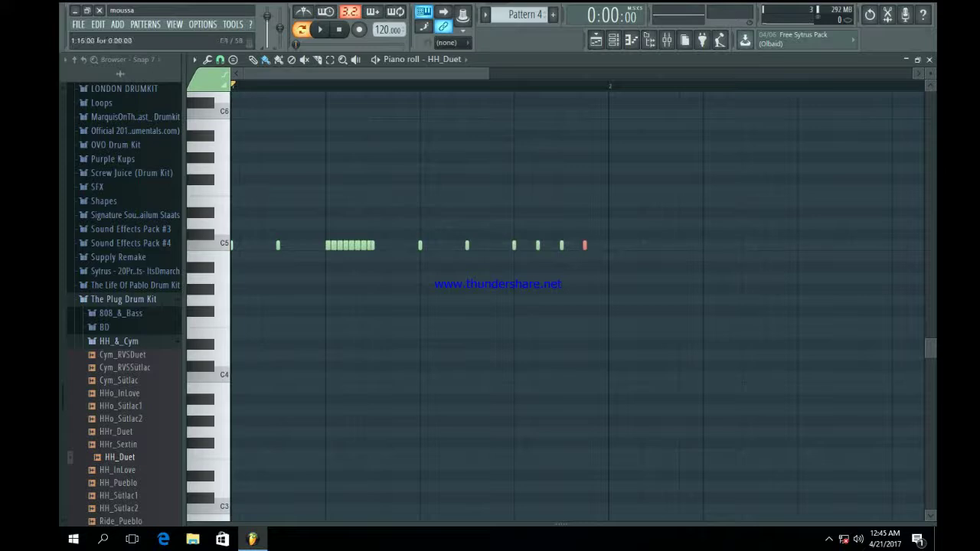
Respace the C5 hits in the last beat of bar 1, checking the timing in playback
{"action": "key", "text": "space"}
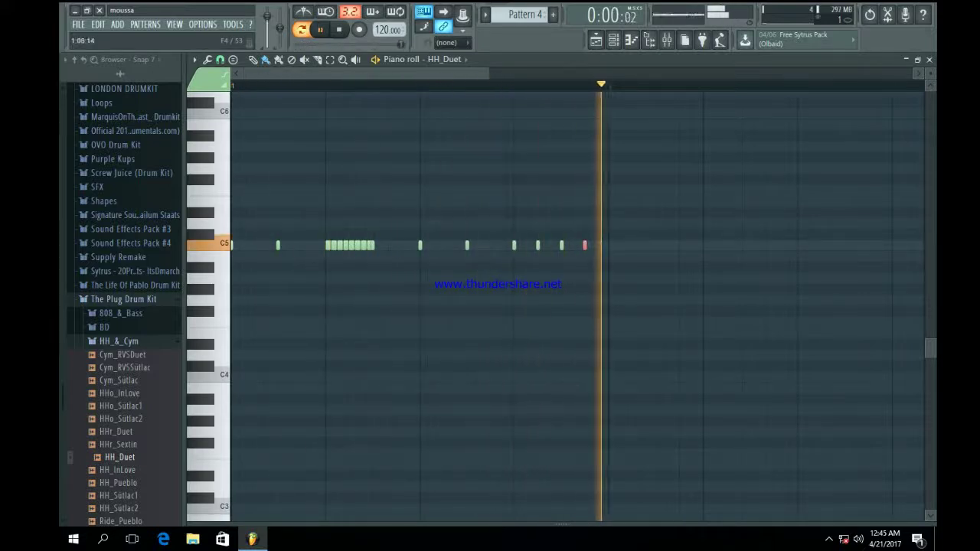
{"action": "key", "text": "space"}
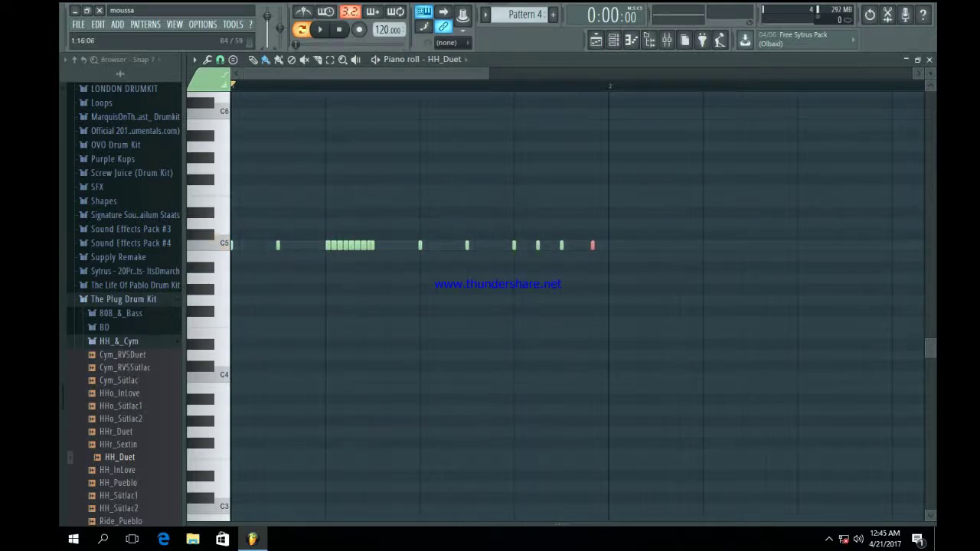
{"action": "key", "text": "space"}
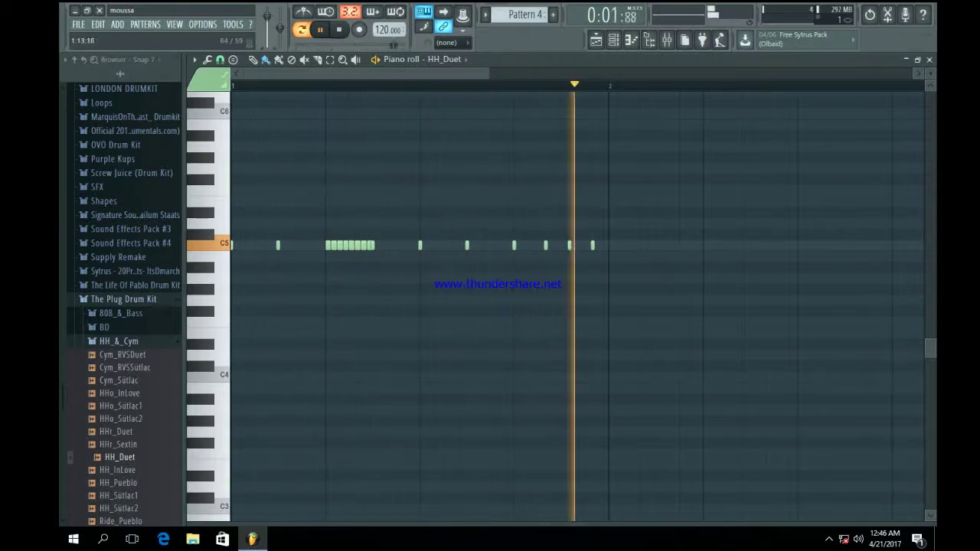
{"action": "left_click", "coordinate": [531, 246]}
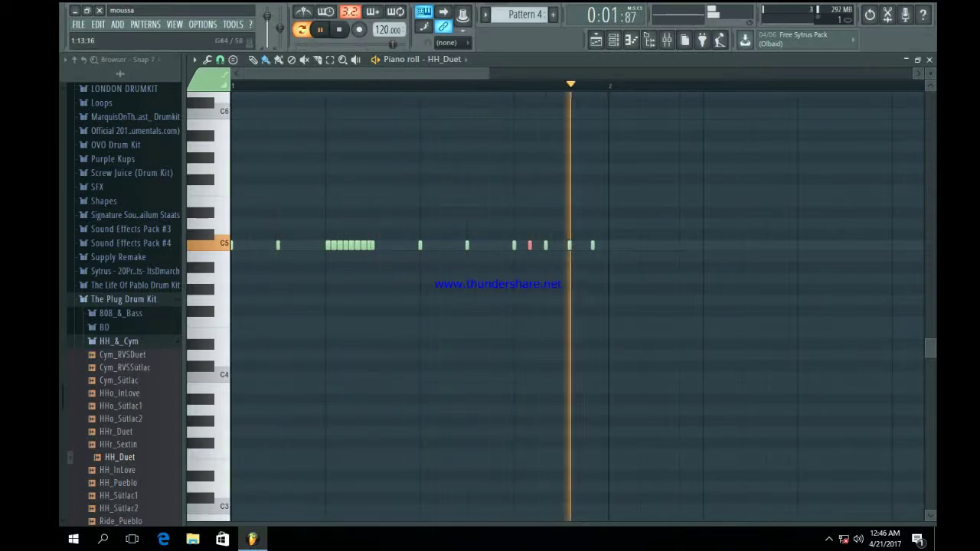
{"action": "right_click", "coordinate": [530, 246]}
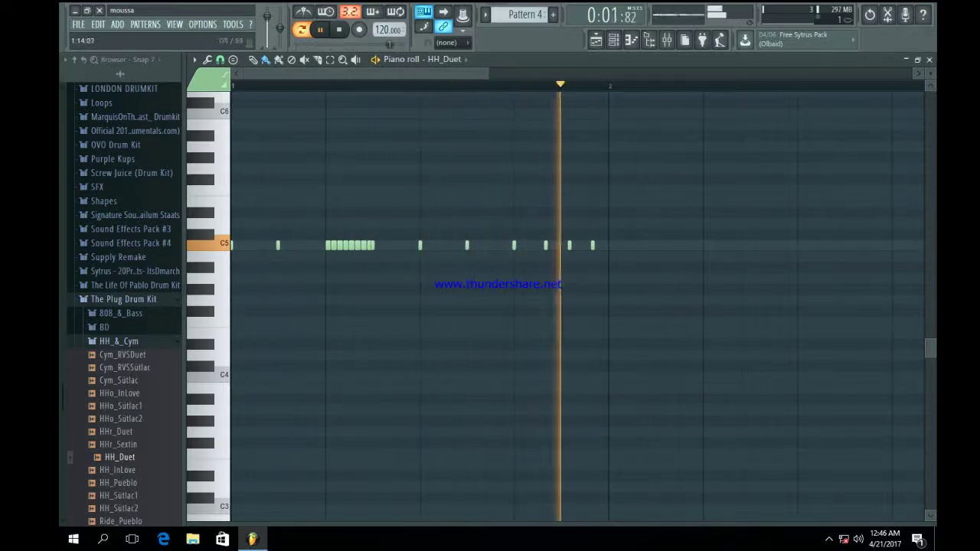
{"action": "key", "text": "space"}
Select all the bar 1 hi-hat notes and duplicate them into bar 2
{"action": "scroll", "coordinate": [402, 365], "scroll_direction": "down", "scroll_amount": 5}
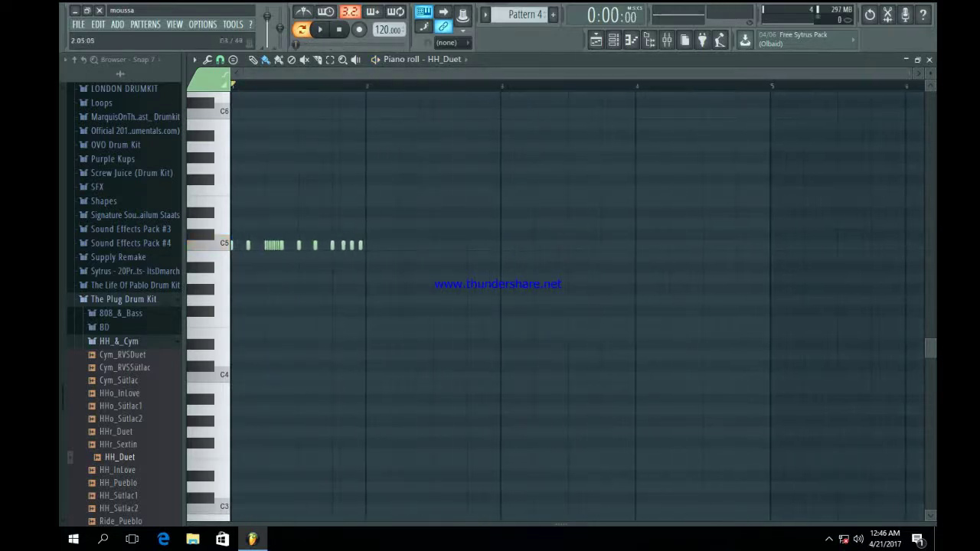
{"action": "left_click_drag", "start_coordinate": [414, 347], "coordinate": [184, 217]}
{"action": "key", "text": "ctrl+b"}
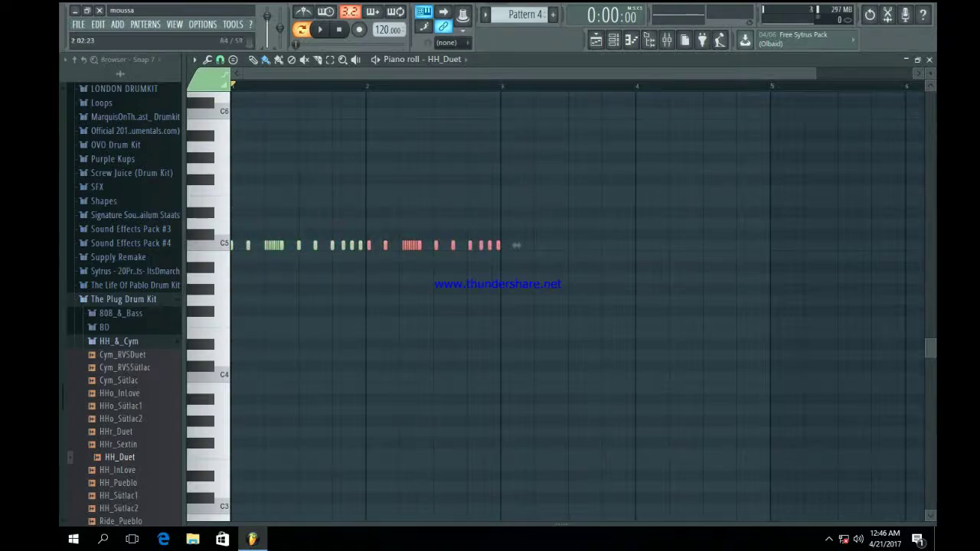
Replace the beat-2 roll in bar 2 with three spaced C5 hits and nudge the third one slightly later
{"action": "left_click_drag", "start_coordinate": [814, 74], "coordinate": [409, 73]}
{"action": "left_click_drag", "start_coordinate": [762, 245], "coordinate": [752, 245]}
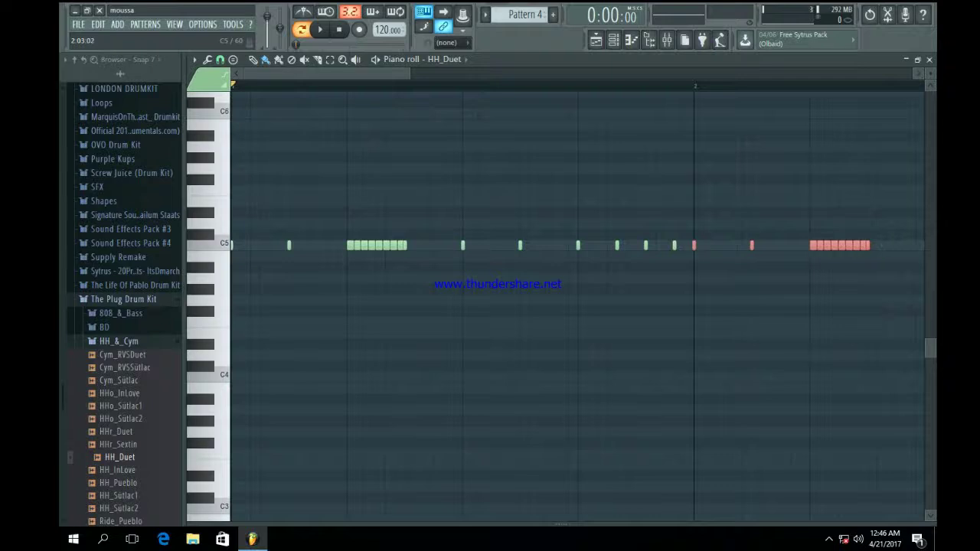
{"action": "left_click", "coordinate": [778, 255], "text": "ctrl"}
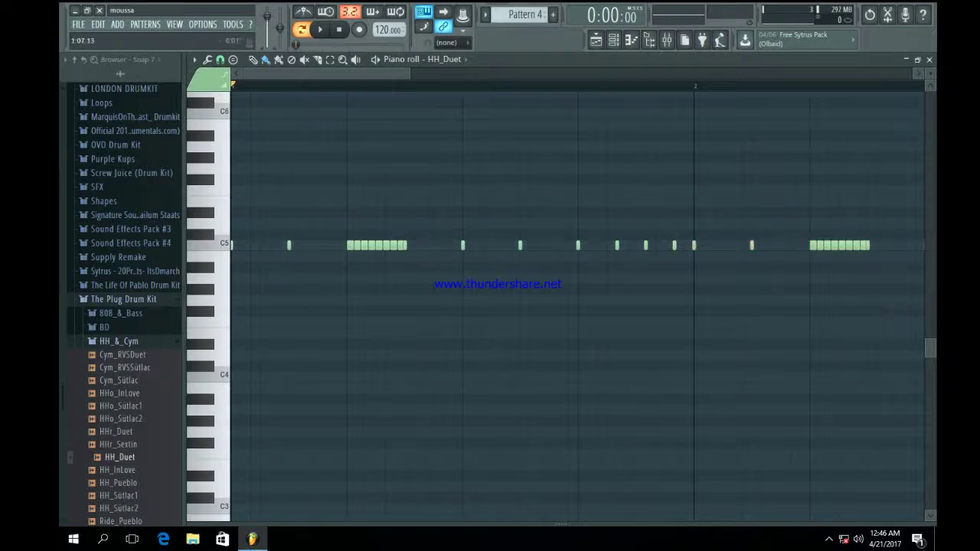
{"action": "left_click_drag", "start_coordinate": [409, 73], "coordinate": [542, 74]}
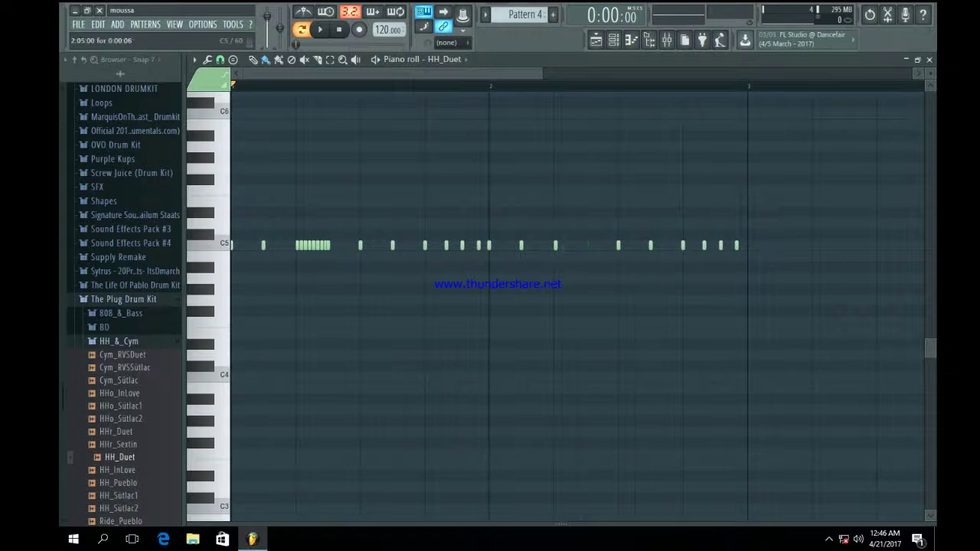
{"action": "left_click", "coordinate": [556, 245]}
{"action": "key", "text": "space"}
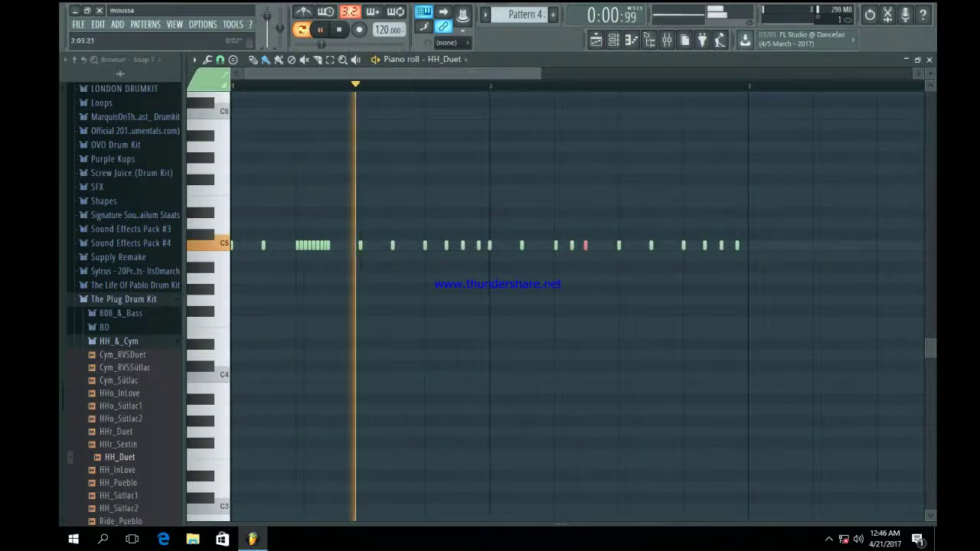
{"action": "left_click_drag", "start_coordinate": [542, 74], "coordinate": [340, 74]}
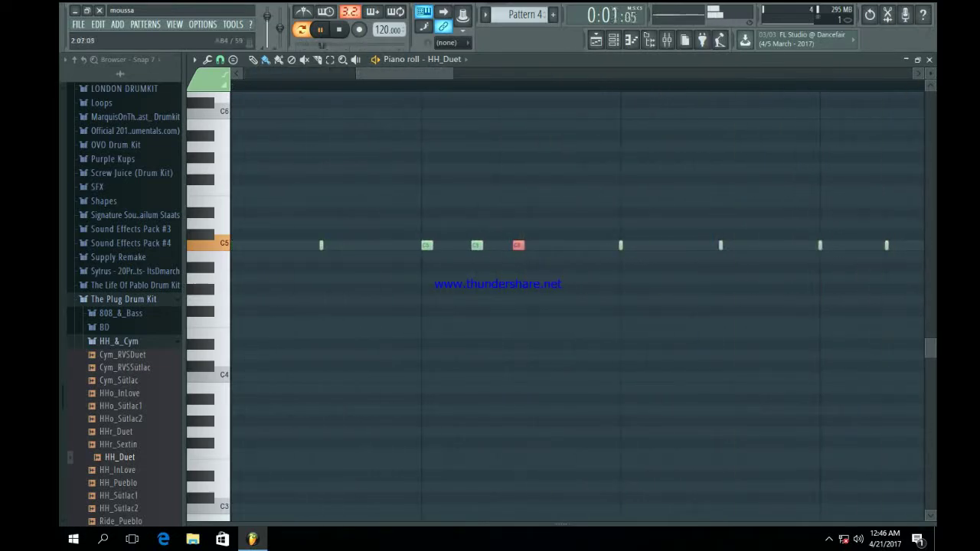
{"action": "key", "text": "shift+Right"}
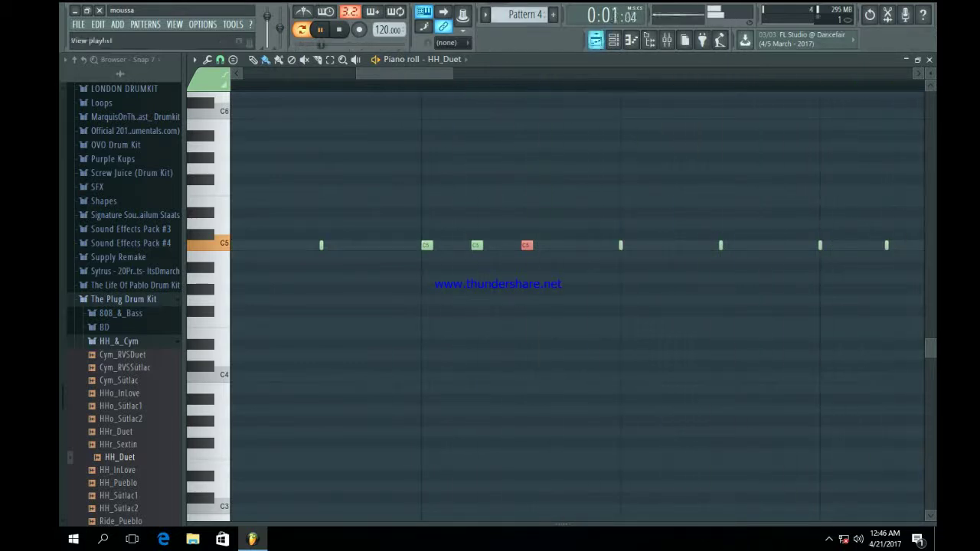
Place a Pattern 4 clip on Track 3 of the playlist, starting at bar 10
{"action": "left_click", "coordinate": [613, 40]}
{"action": "left_click", "coordinate": [596, 40]}
{"action": "key", "text": "space"}
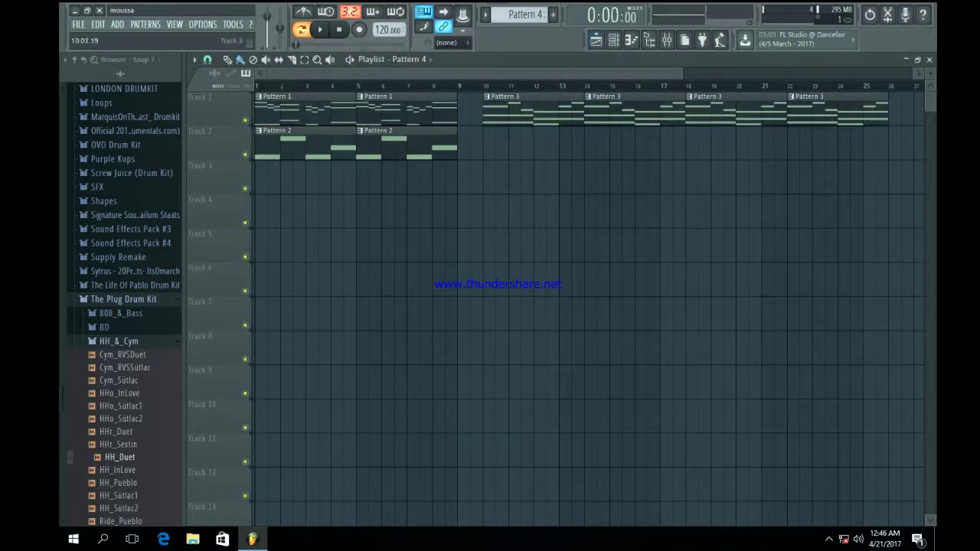
{"action": "left_click", "coordinate": [484, 178]}
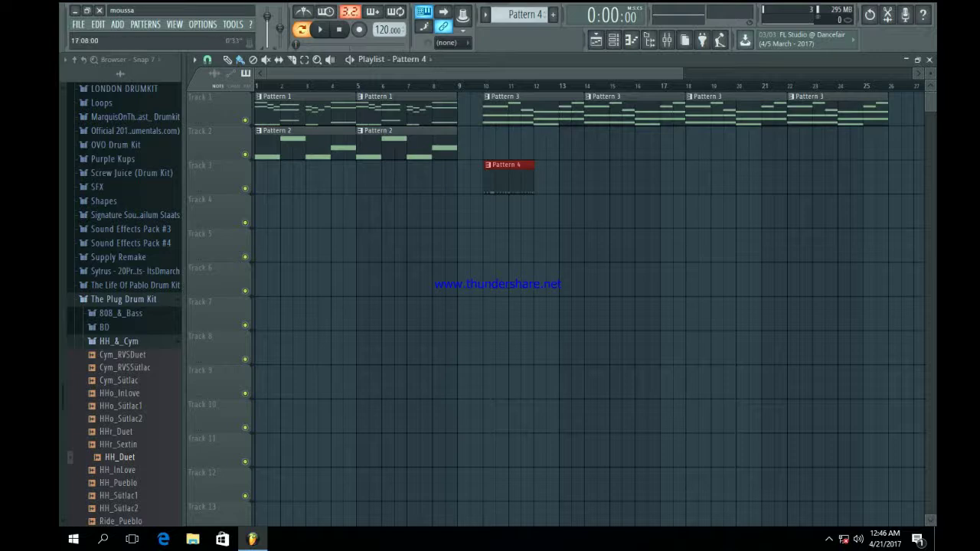
Duplicate the Pattern 4 clip back to back along Track 3 up to bar 26, removing the surplus copy
{"action": "scroll", "coordinate": [498, 176], "scroll_direction": "up", "scroll_amount": 5}
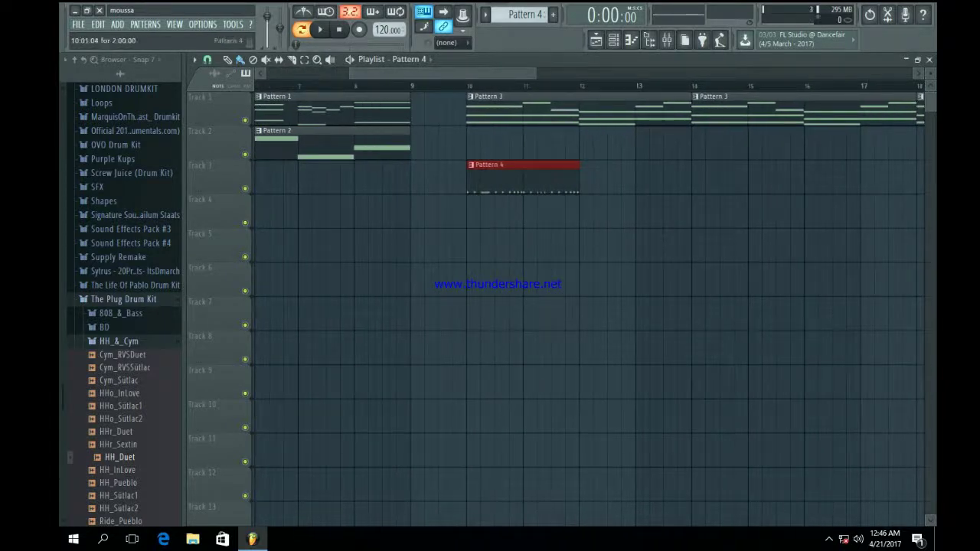
{"action": "key", "text": "ctrl+b"}
{"action": "key", "text": "ctrl+b"}
{"action": "key", "text": "ctrl+b"}
{"action": "key", "text": "ctrl+b"}
{"action": "key", "text": "ctrl+b"}
{"action": "key", "text": "ctrl+b"}
{"action": "key", "text": "ctrl+b"}
{"action": "key", "text": "ctrl+b"}
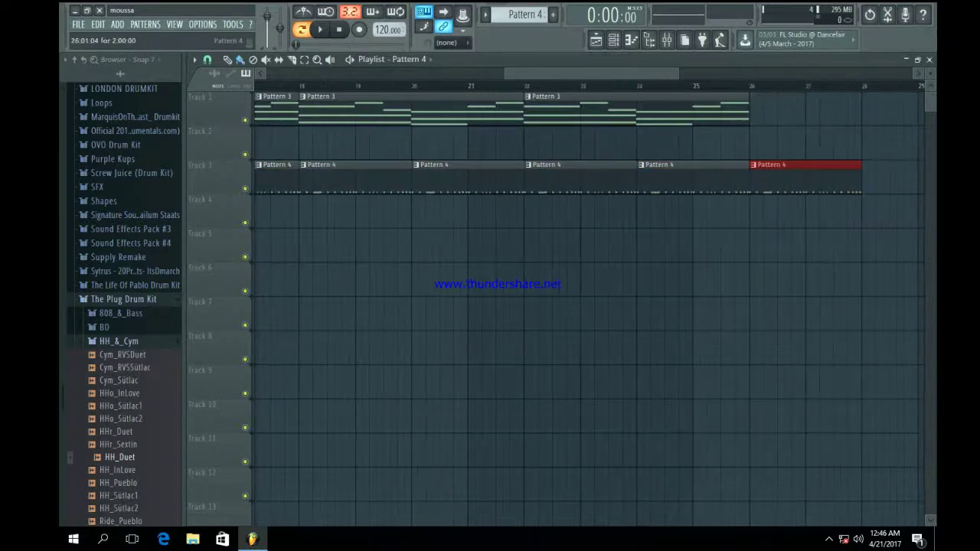
{"action": "key", "text": "Delete"}
{"action": "left_click_drag", "start_coordinate": [607, 73], "coordinate": [447, 74]}
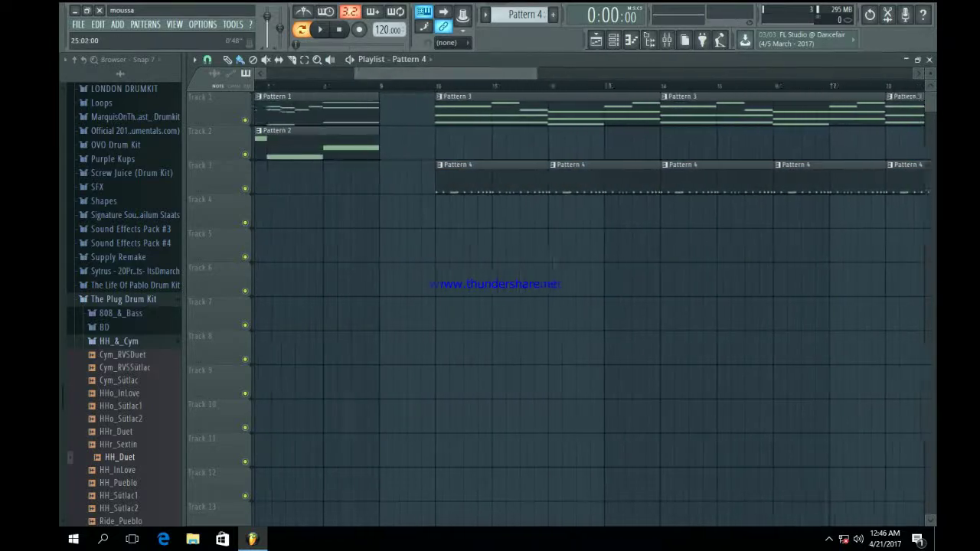
{"action": "scroll", "coordinate": [276, 176], "scroll_direction": "up", "scroll_amount": 2}
{"action": "scroll", "coordinate": [276, 176], "scroll_direction": "down", "scroll_amount": 5}
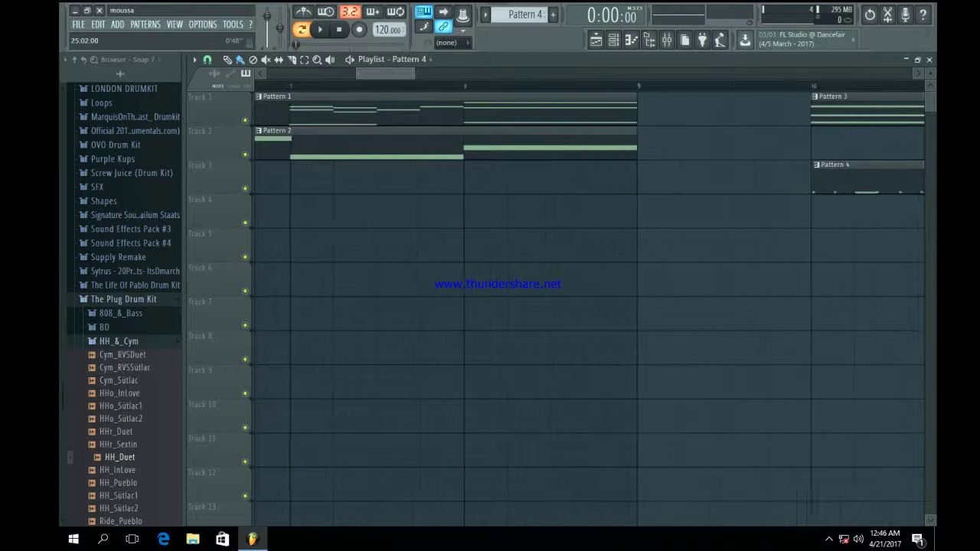
{"action": "left_click_drag", "start_coordinate": [833, 331], "coordinate": [345, 127]}
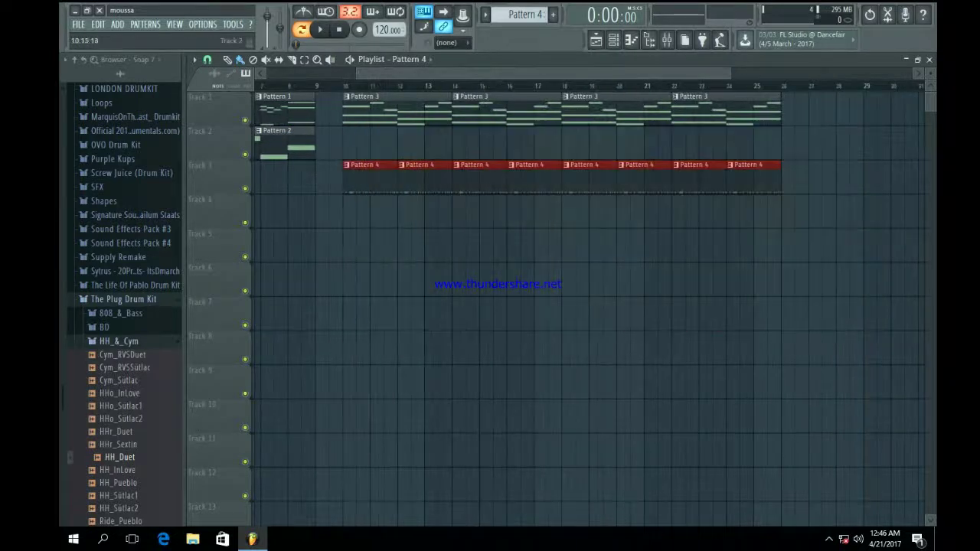
{"action": "scroll", "coordinate": [276, 176], "scroll_direction": "up", "scroll_amount": 5}
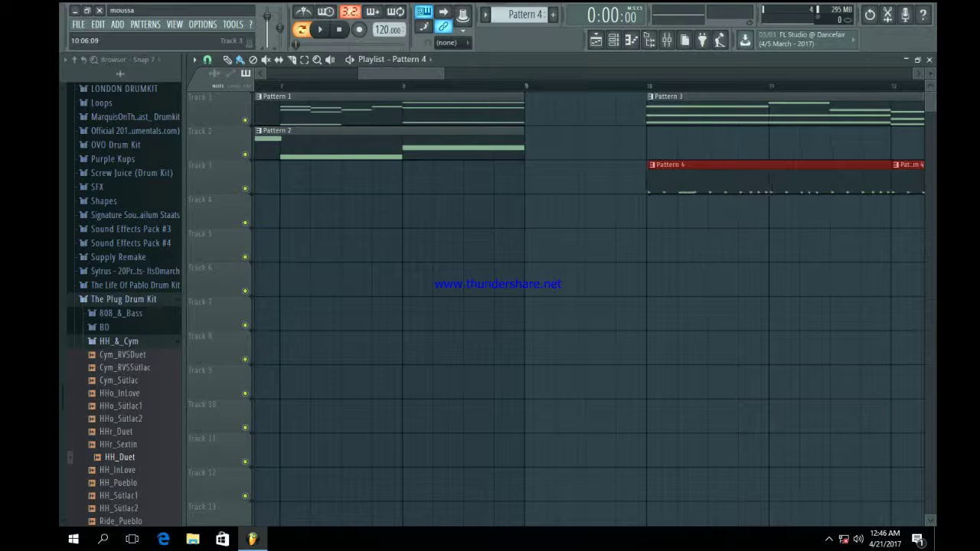
{"action": "left_click", "coordinate": [429, 144]}
{"action": "left_click_drag", "start_coordinate": [360, 74], "coordinate": [265, 75]}
{"action": "left_click_drag", "start_coordinate": [455, 74], "coordinate": [911, 73]}
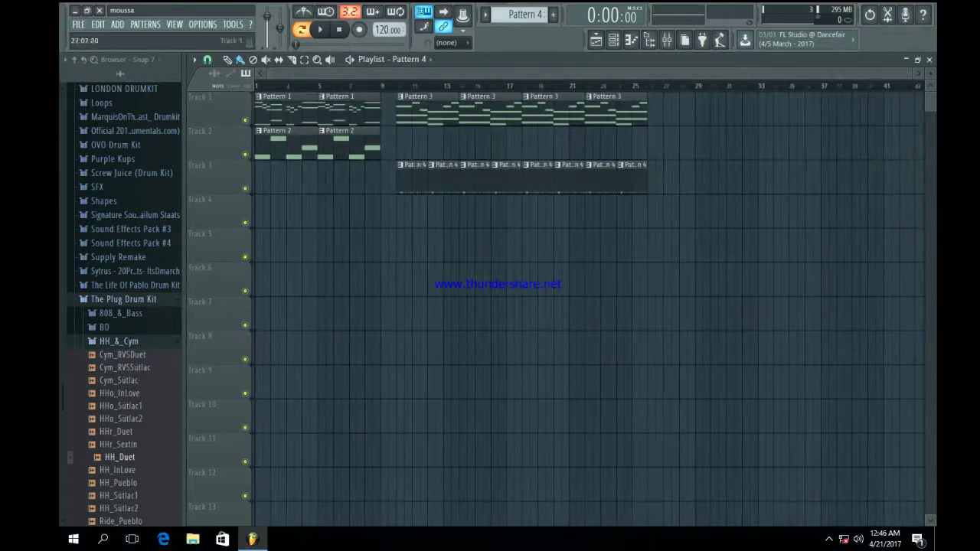
Audition the HH_Sütlac1 and HH_Sütlac2 hi-hats in The Plug Drum Kit, and collapse that kit's folders
{"action": "left_click", "coordinate": [614, 40]}
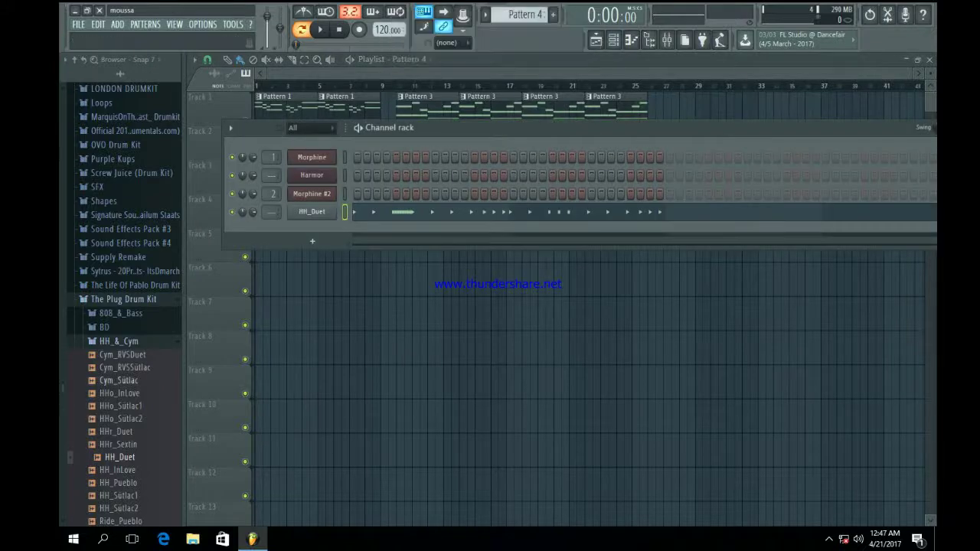
{"action": "scroll", "coordinate": [124, 307], "scroll_direction": "down", "scroll_amount": 4}
{"action": "left_click", "coordinate": [118, 343]}
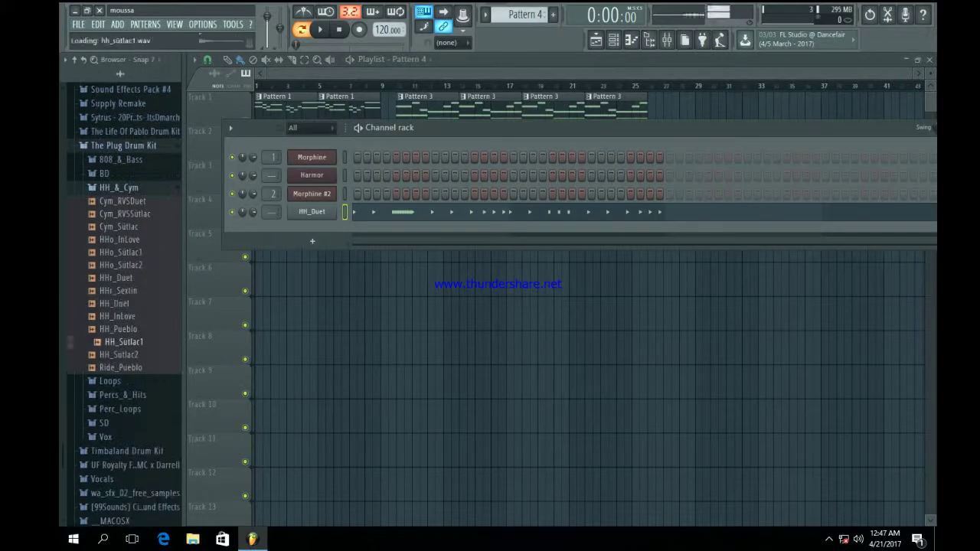
{"action": "left_click", "coordinate": [118, 354]}
{"action": "left_click", "coordinate": [119, 187]}
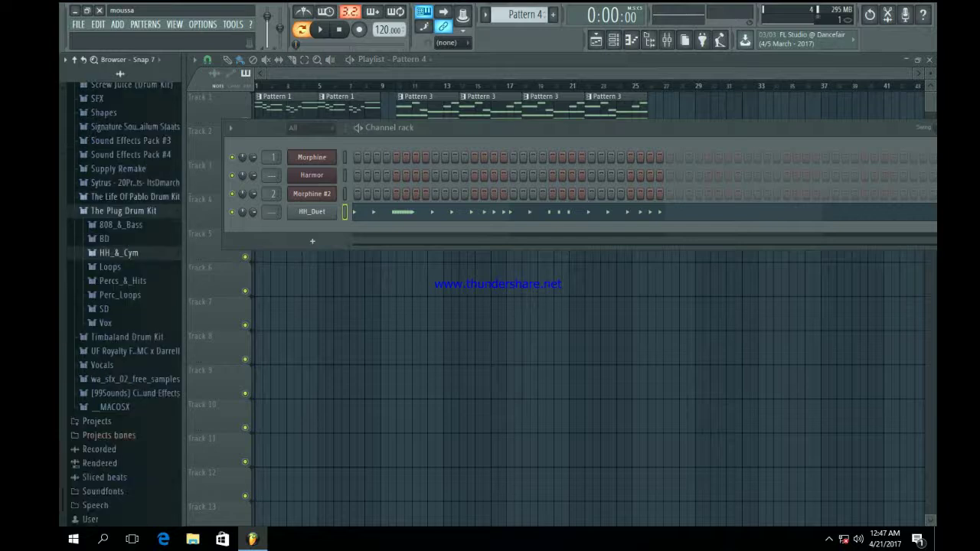
{"action": "left_click", "coordinate": [123, 211]}
Audition samples in the OVO Drum Kit's Hihats (Open-Closed) folder, including Worst Behavior Hat, both You&6 hats and the Ophats
{"action": "left_click", "coordinate": [115, 168]}
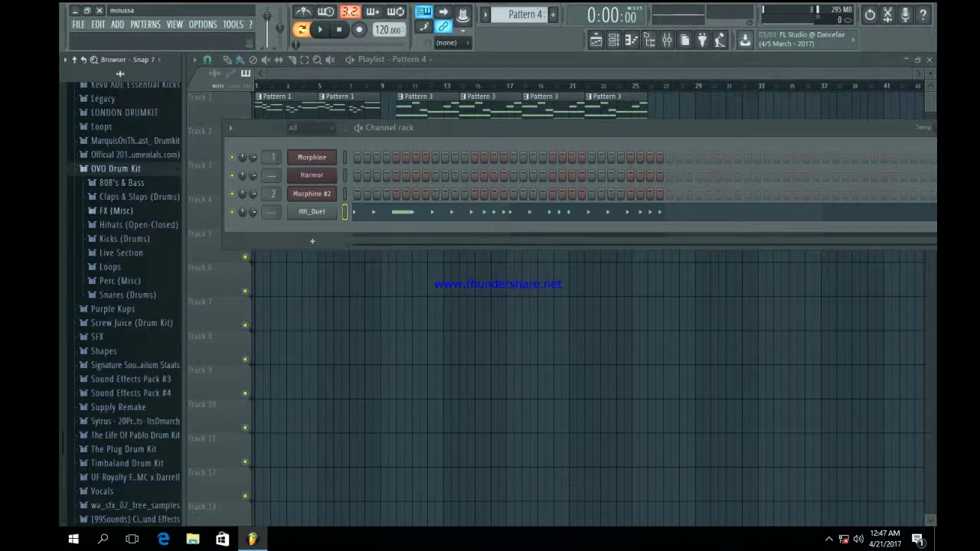
{"action": "left_click", "coordinate": [138, 225]}
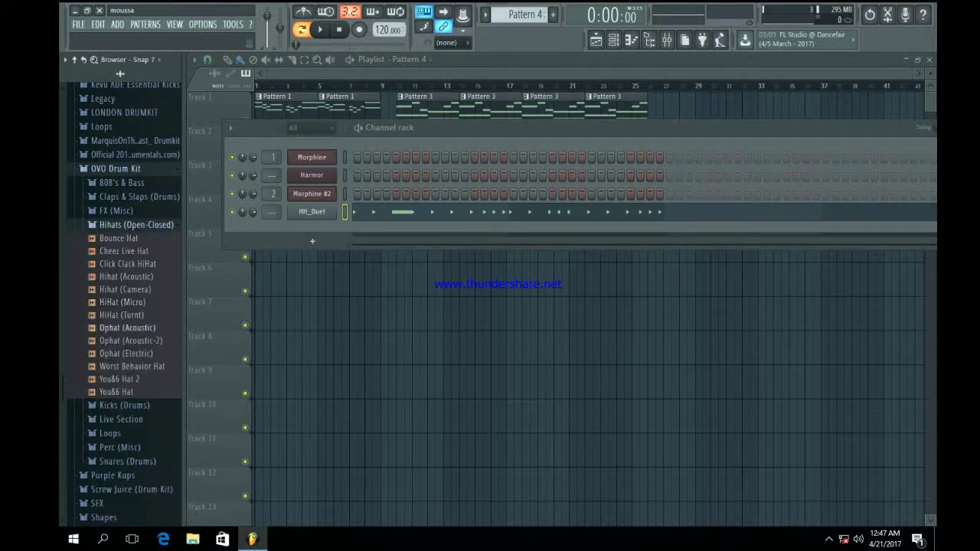
{"action": "left_click", "coordinate": [131, 367]}
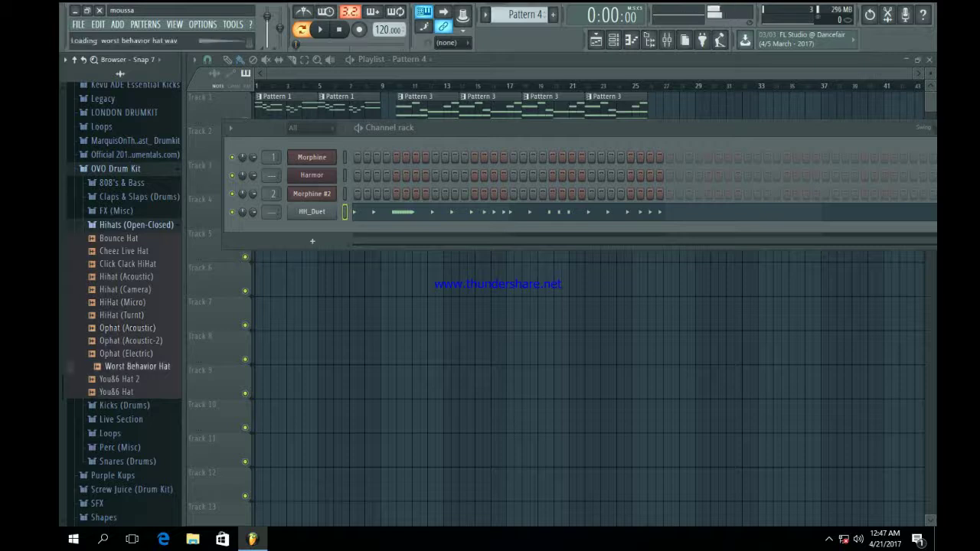
{"action": "left_click", "coordinate": [119, 379]}
{"action": "left_click", "coordinate": [117, 393]}
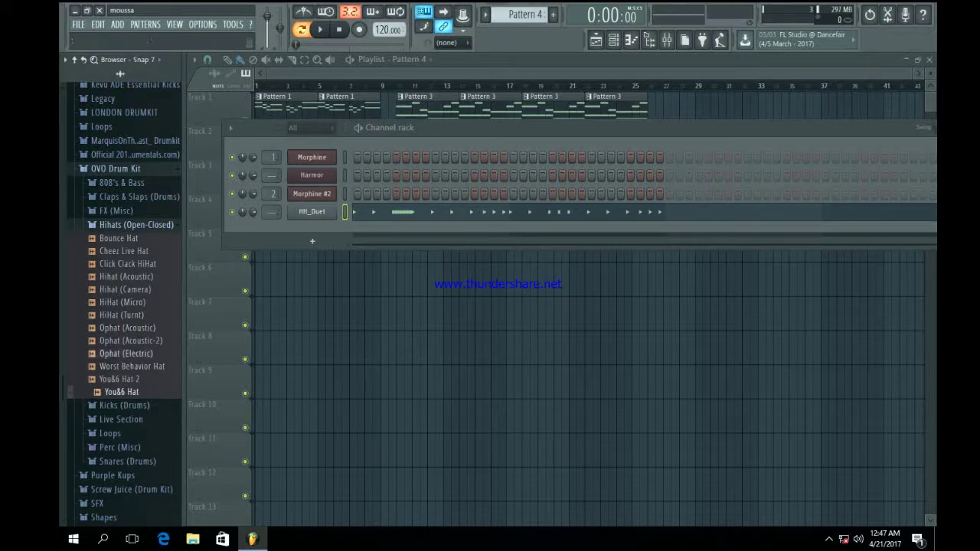
{"action": "left_click", "coordinate": [127, 353]}
{"action": "left_click", "coordinate": [131, 340]}
{"action": "left_click", "coordinate": [128, 328]}
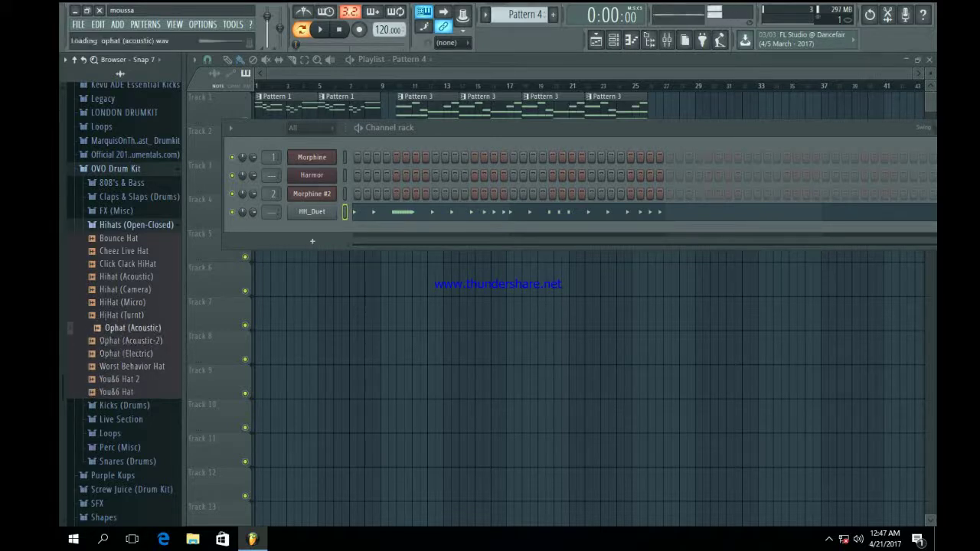
Audition Cheez Live Hat, Click Clack HiHat and Bounce Hat, and add Bounce Hat as a new channel
{"action": "left_click", "coordinate": [124, 251]}
{"action": "left_click", "coordinate": [127, 264]}
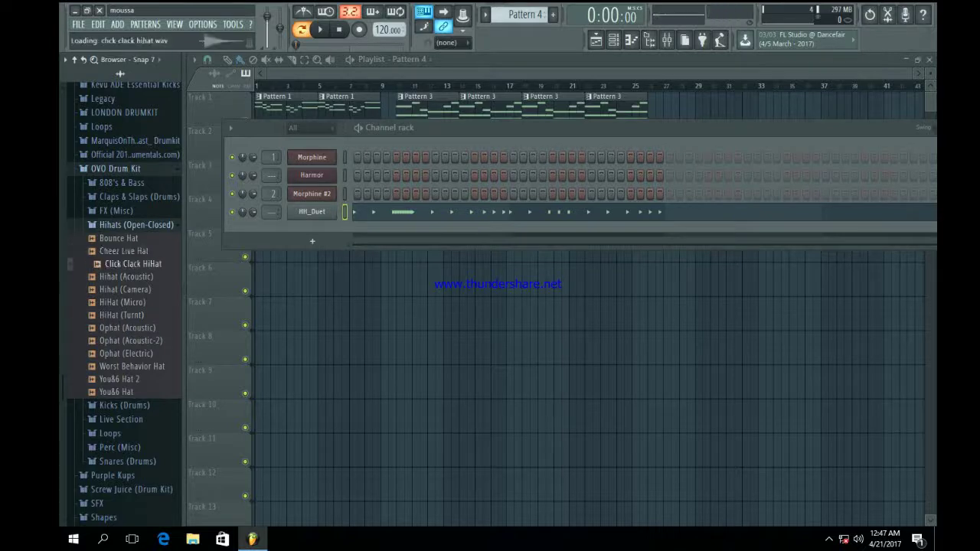
{"action": "left_click", "coordinate": [119, 238]}
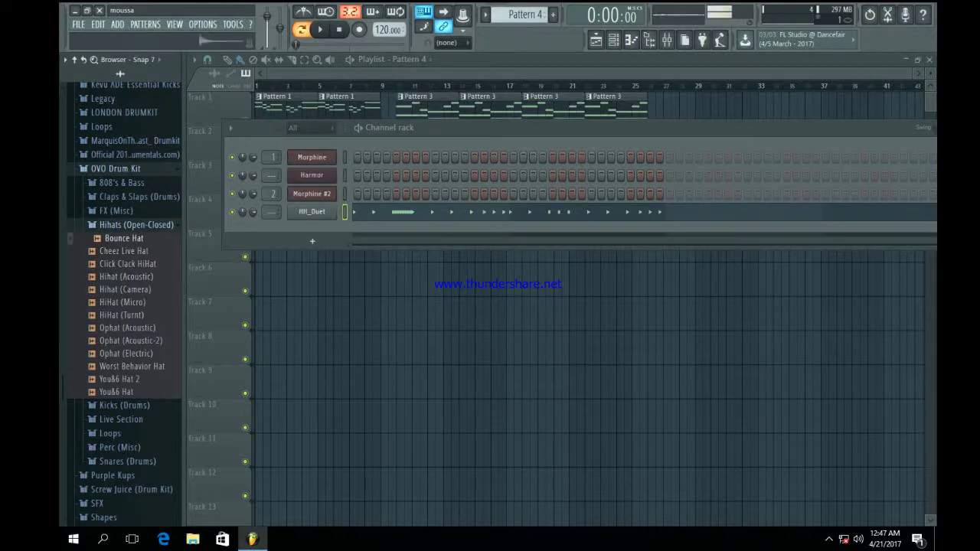
{"action": "left_click_drag", "start_coordinate": [124, 238], "coordinate": [310, 252]}
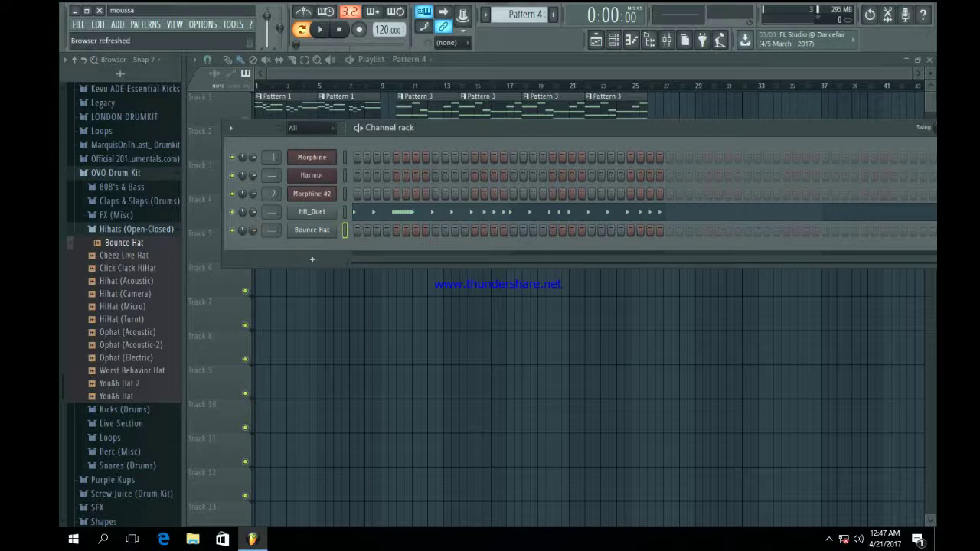
In the Bounce Hat piano roll, place A4 hits at beats 2 and 3.5 of bar 1 and beats 2 and 4 of bar 2
{"action": "right_click", "coordinate": [291, 227]}
{"action": "left_click", "coordinate": [314, 231]}
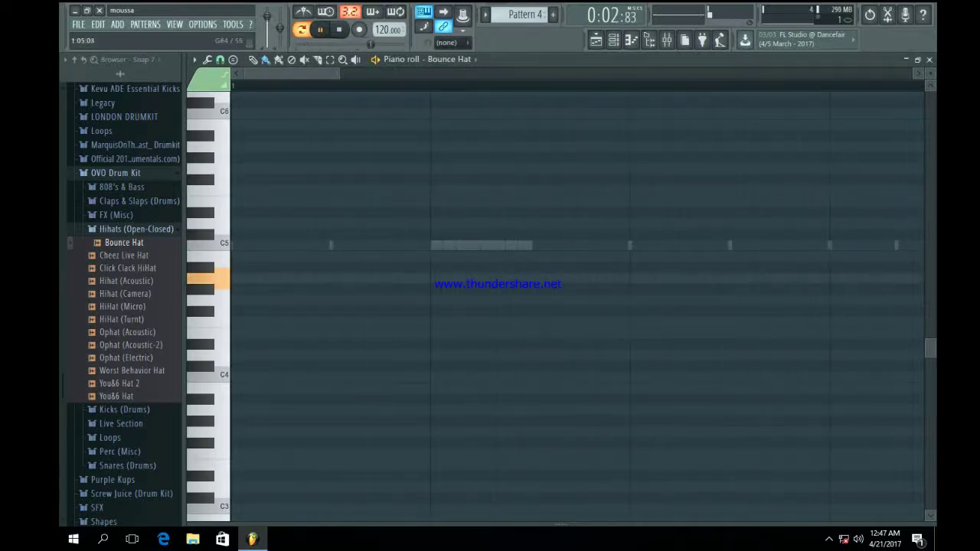
{"action": "left_click", "coordinate": [434, 278]}
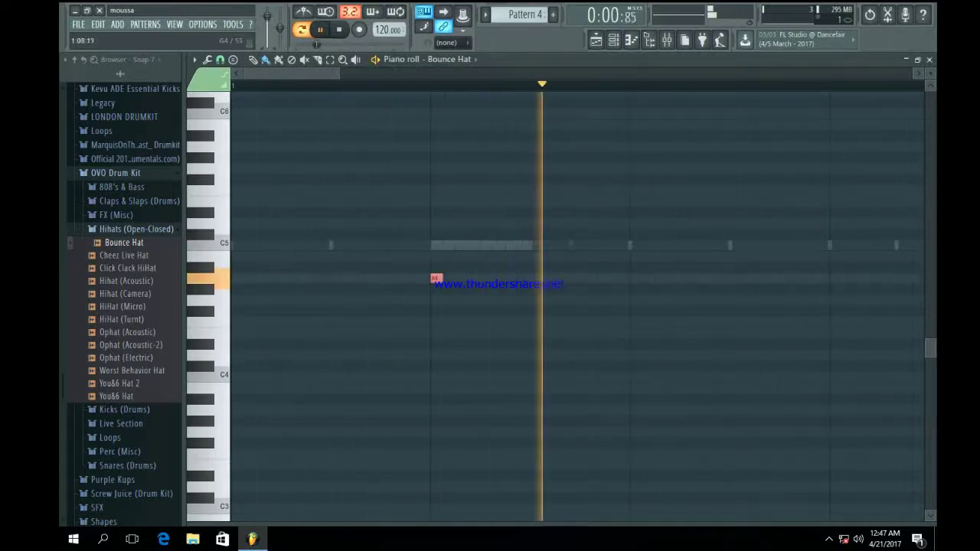
{"action": "left_click", "coordinate": [631, 279]}
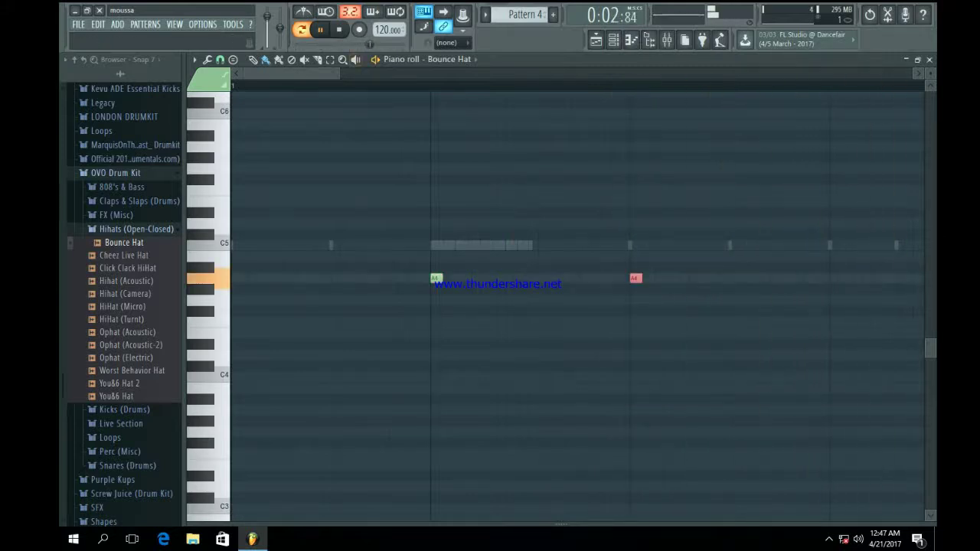
{"action": "left_click_drag", "start_coordinate": [338, 73], "coordinate": [640, 73]}
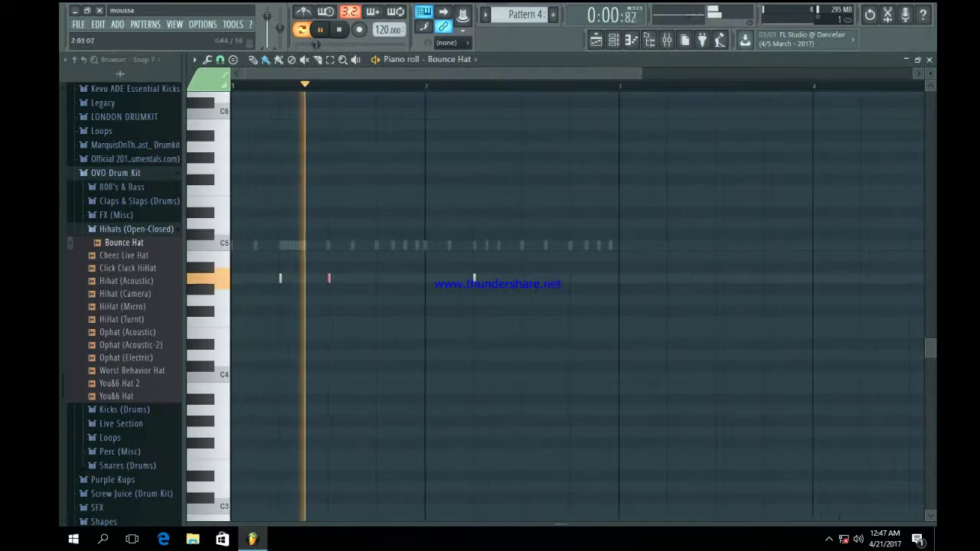
{"action": "key", "text": "space"}
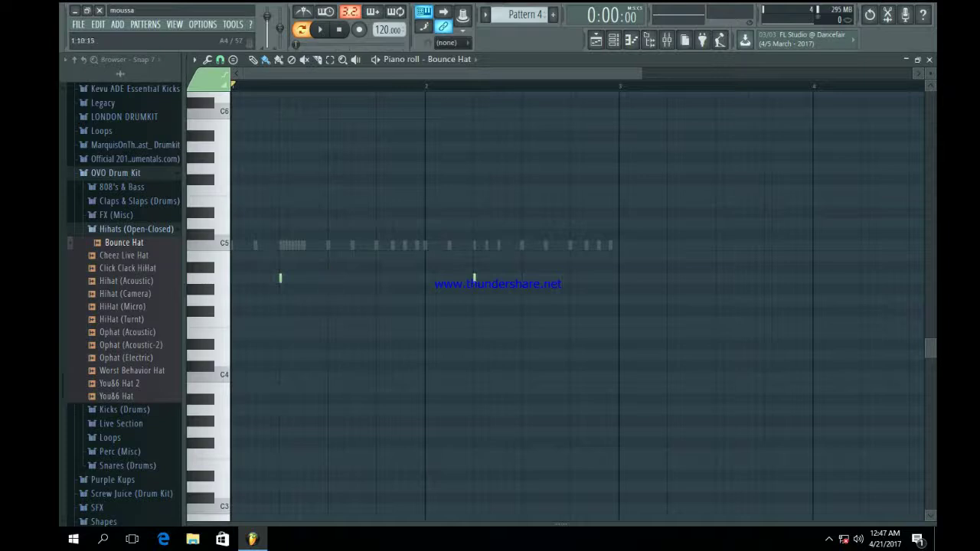
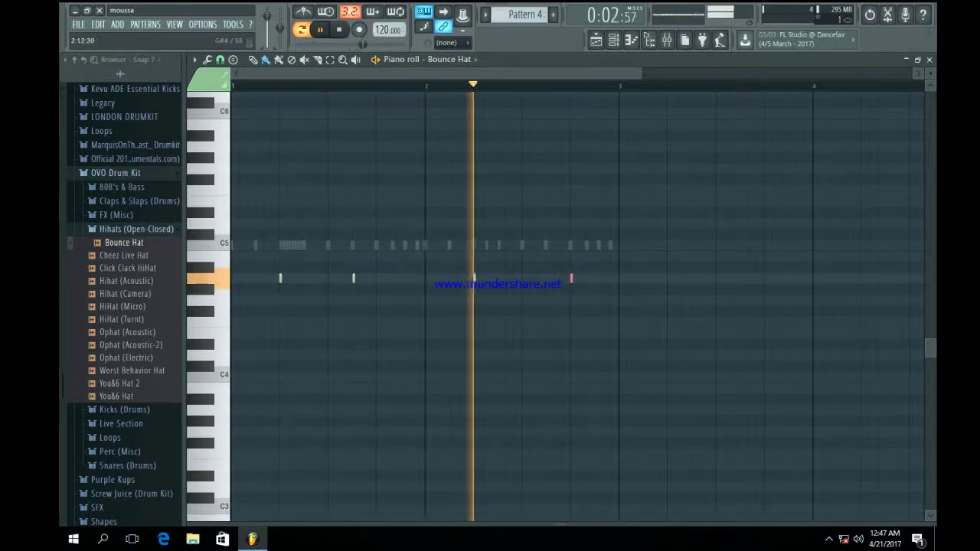
Audition snares in the OVO Drum Kit's Snares (Drums) folder and add SN (Camera) as a new channel
{"action": "left_click", "coordinate": [630, 40]}
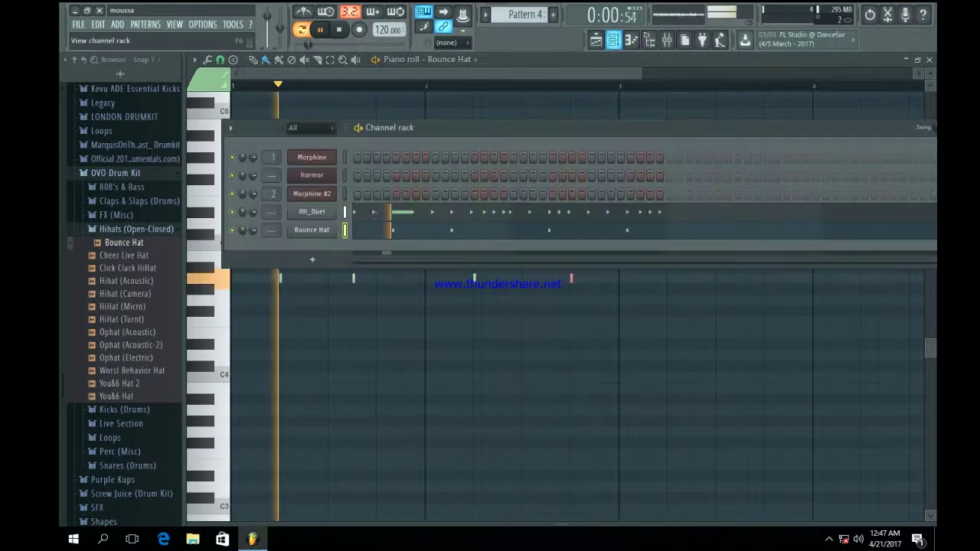
{"action": "left_click", "coordinate": [596, 39]}
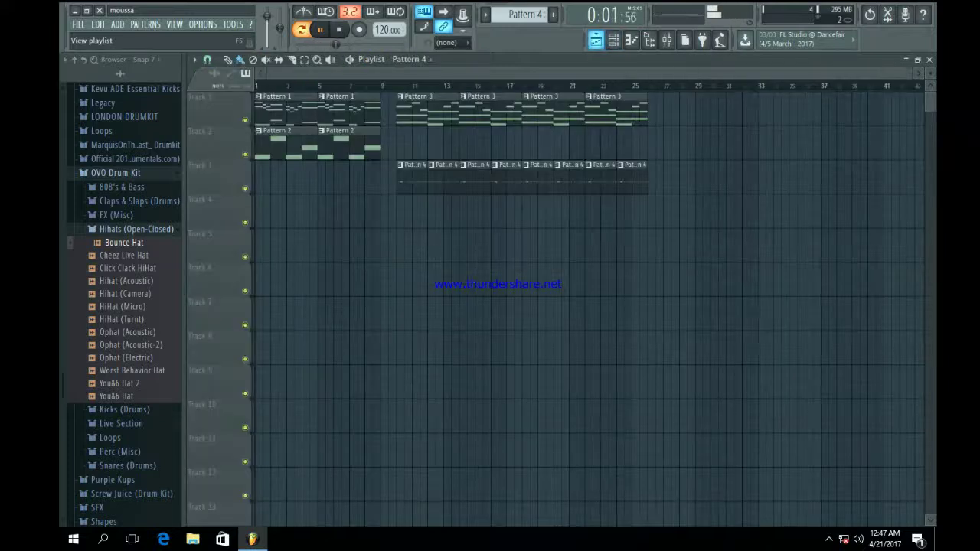
{"action": "left_click", "coordinate": [134, 229]}
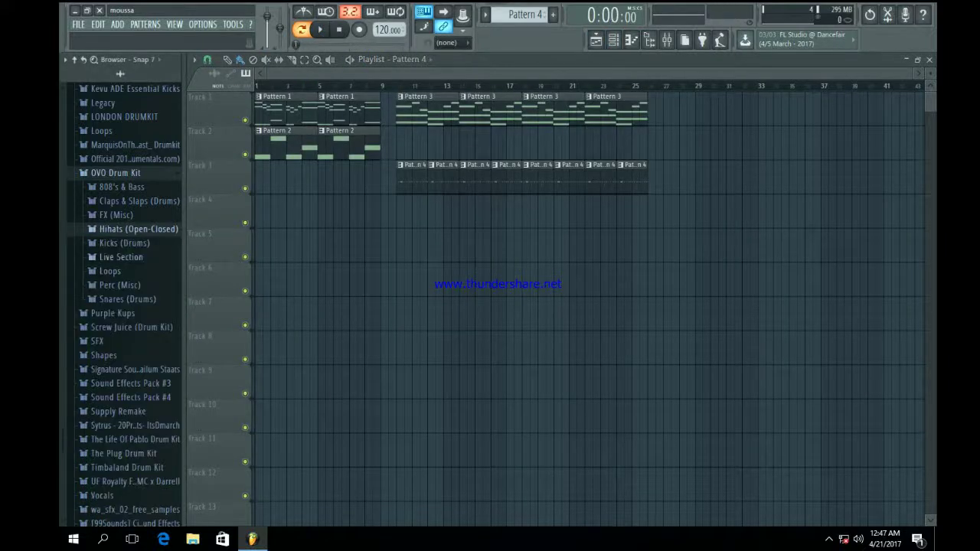
{"action": "left_click", "coordinate": [127, 299]}
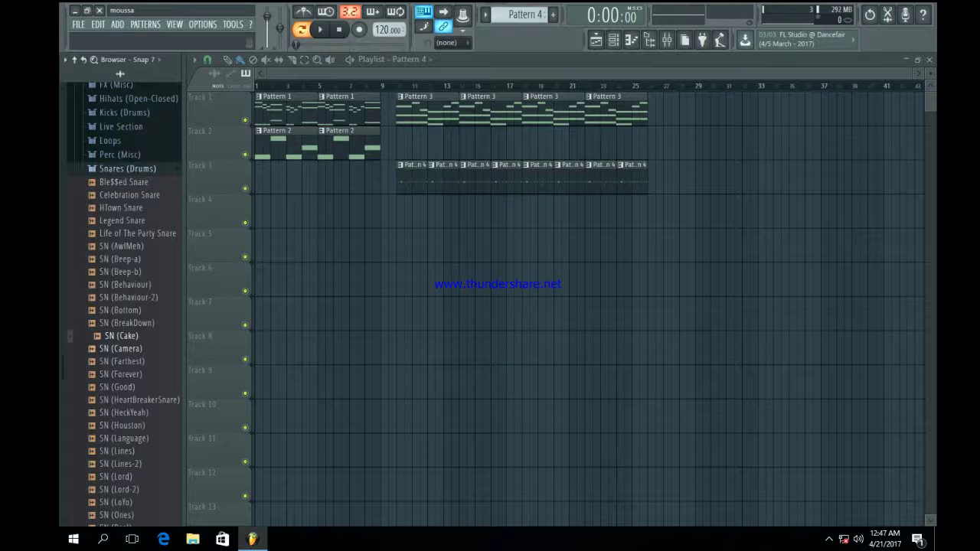
{"action": "left_click", "coordinate": [121, 349]}
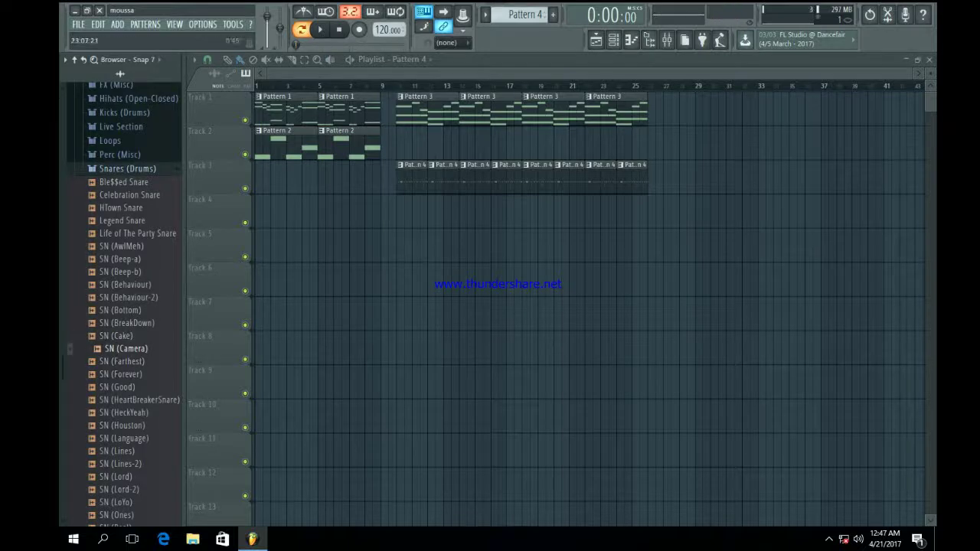
{"action": "key", "text": "F6"}
{"action": "left_click_drag", "start_coordinate": [126, 348], "coordinate": [307, 265]}
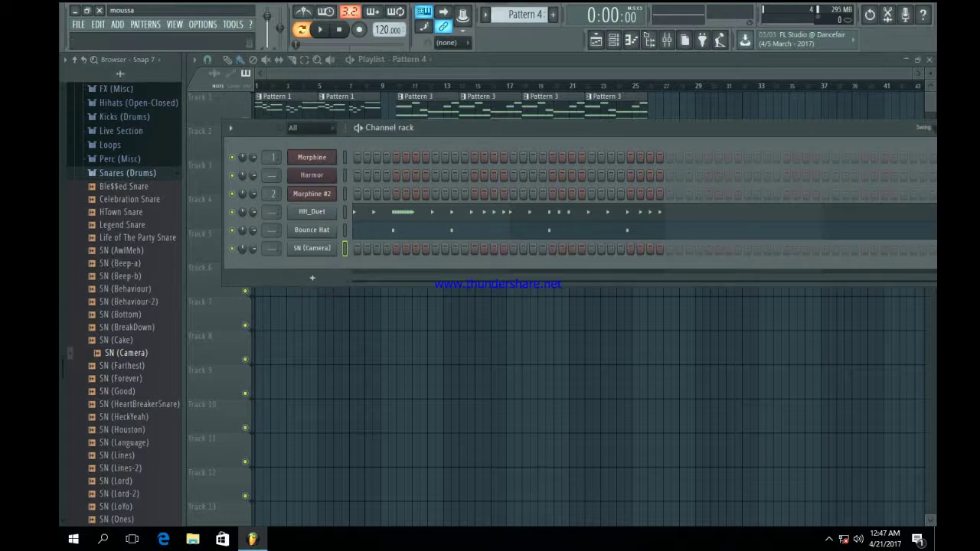
Start new Pattern 5 and place SN (Camera) hits on steps 9, 15, 19 and 25, playing it back
{"action": "key", "text": "F4"}
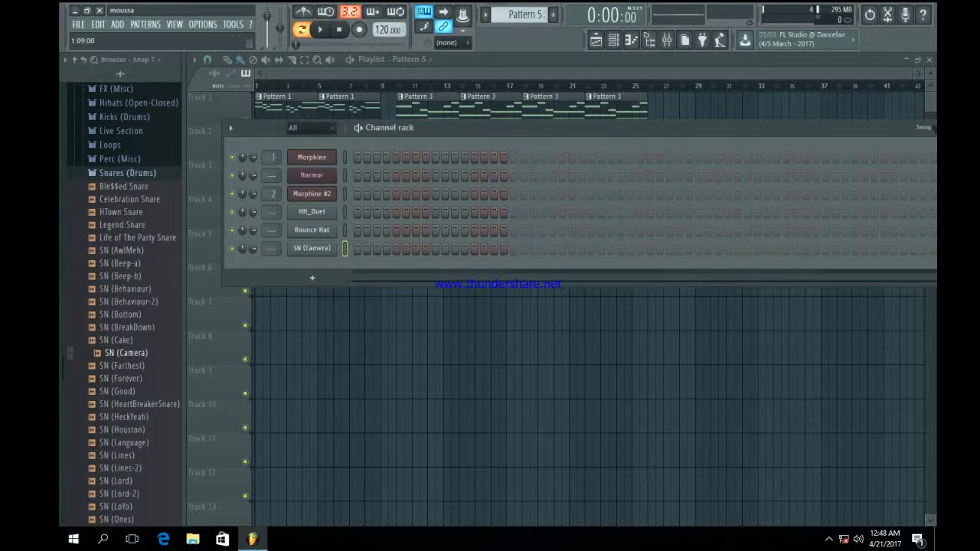
{"action": "key", "text": "space"}
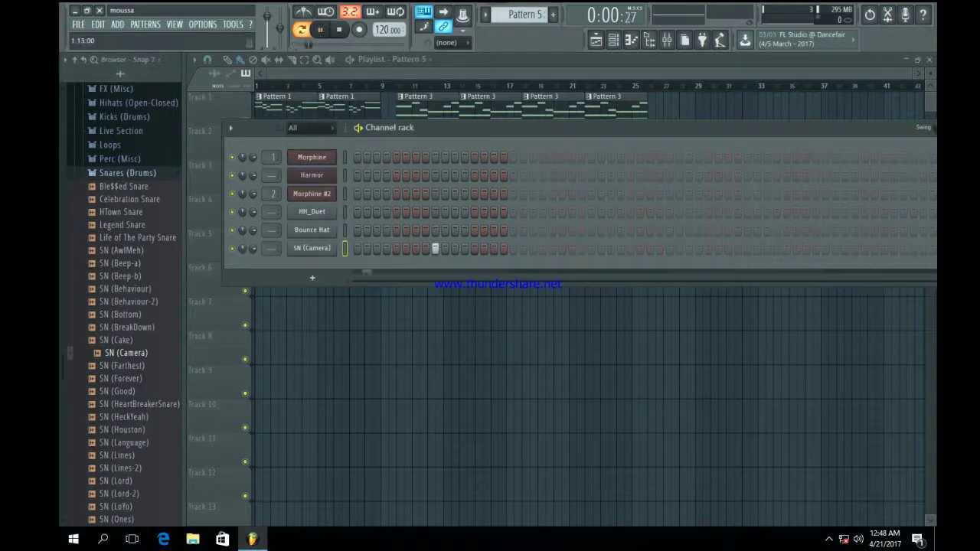
{"action": "left_click", "coordinate": [533, 248]}
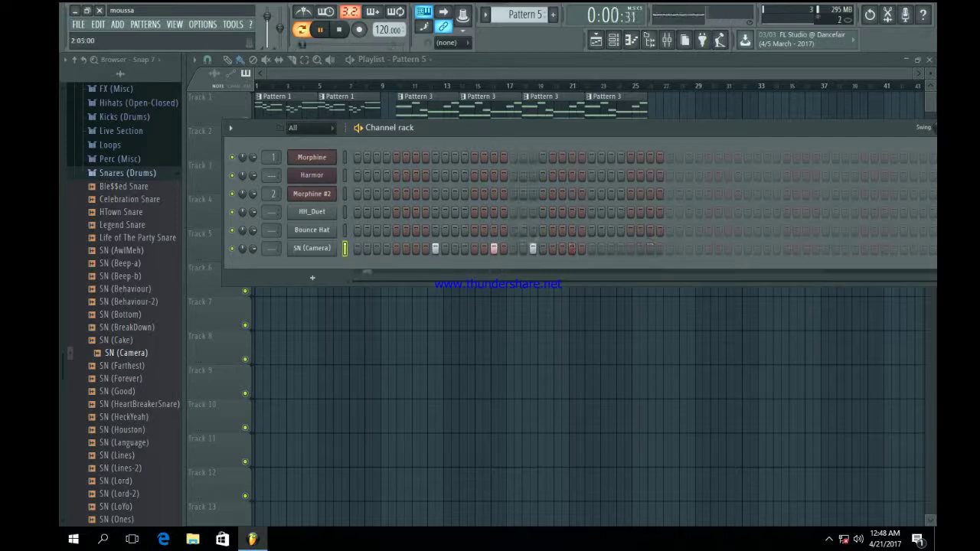
{"action": "left_click", "coordinate": [591, 248]}
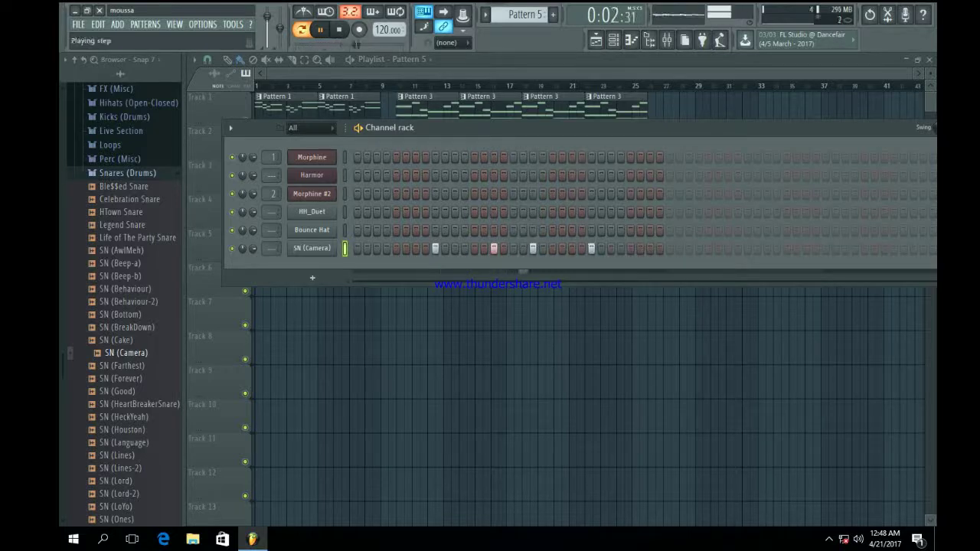
{"action": "key", "text": "space"}
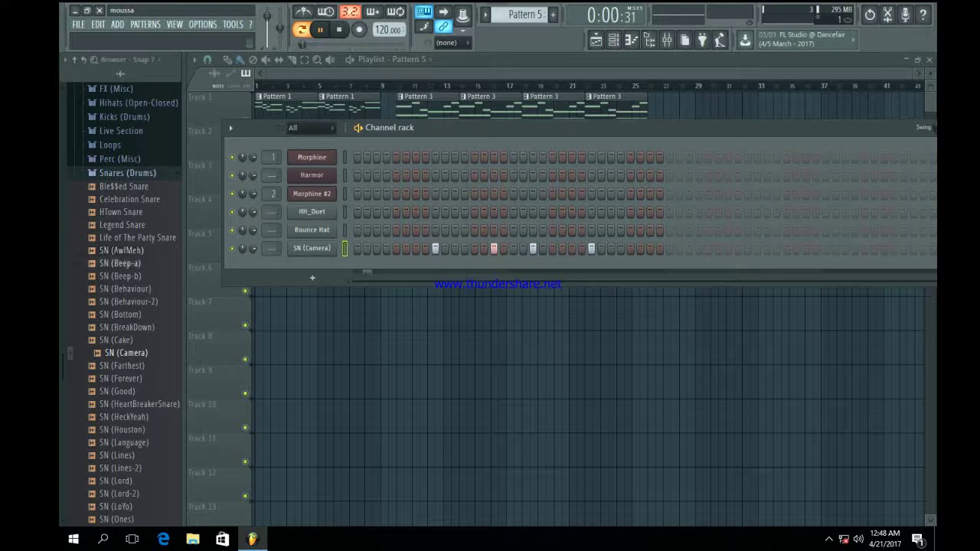
Audition Boom Bap Kick, Classic Kick and Crisp Kick in the OVO Drum Kit's Kicks (Drums) folder
{"action": "left_click", "coordinate": [127, 173]}
{"action": "scroll", "coordinate": [127, 184], "scroll_direction": "up", "scroll_amount": 2}
{"action": "left_click", "coordinate": [124, 193]}
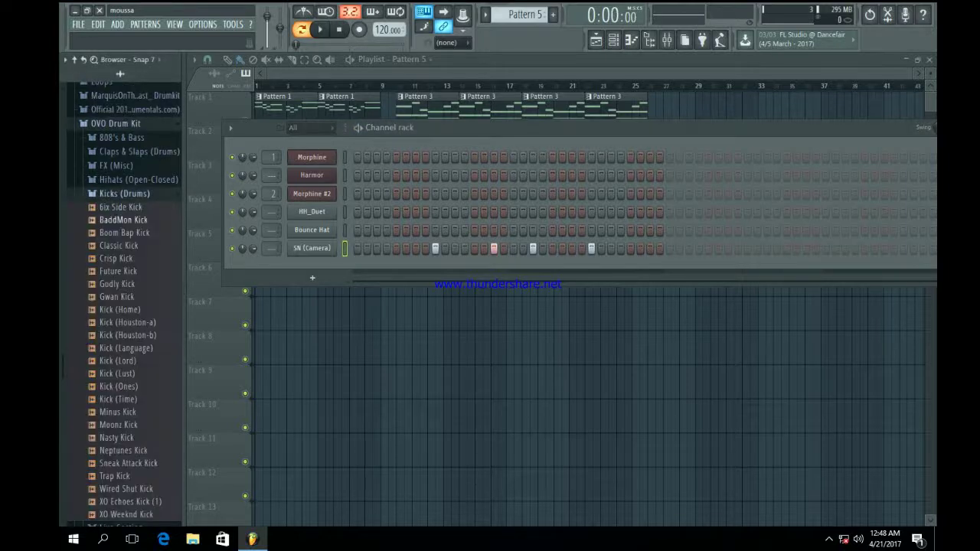
{"action": "left_click", "coordinate": [129, 233]}
{"action": "left_click", "coordinate": [120, 246]}
{"action": "left_click", "coordinate": [120, 259]}
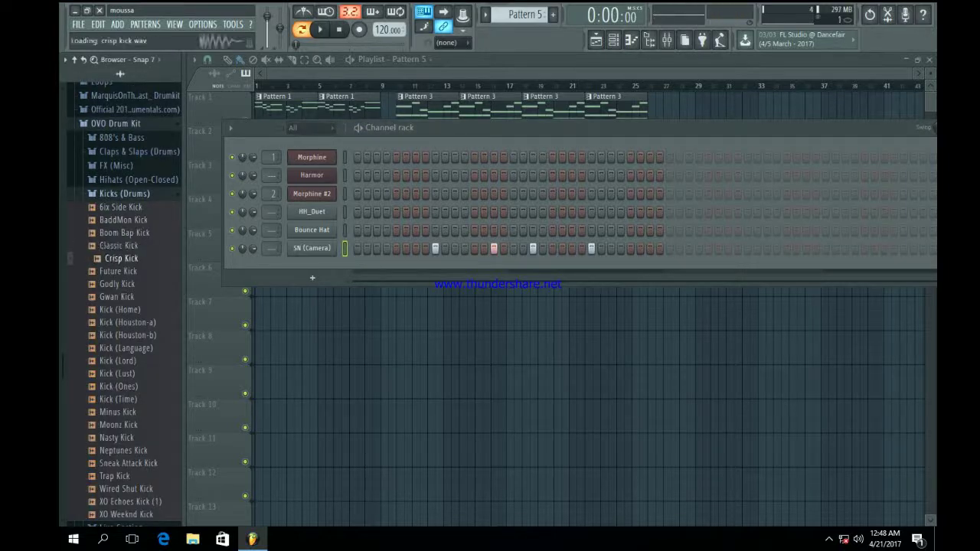
Add Crisp Kick as a new channel and place its hits on steps 1, 7 and 29 of Pattern 5
{"action": "left_click_drag", "start_coordinate": [222, 295], "coordinate": [302, 277]}
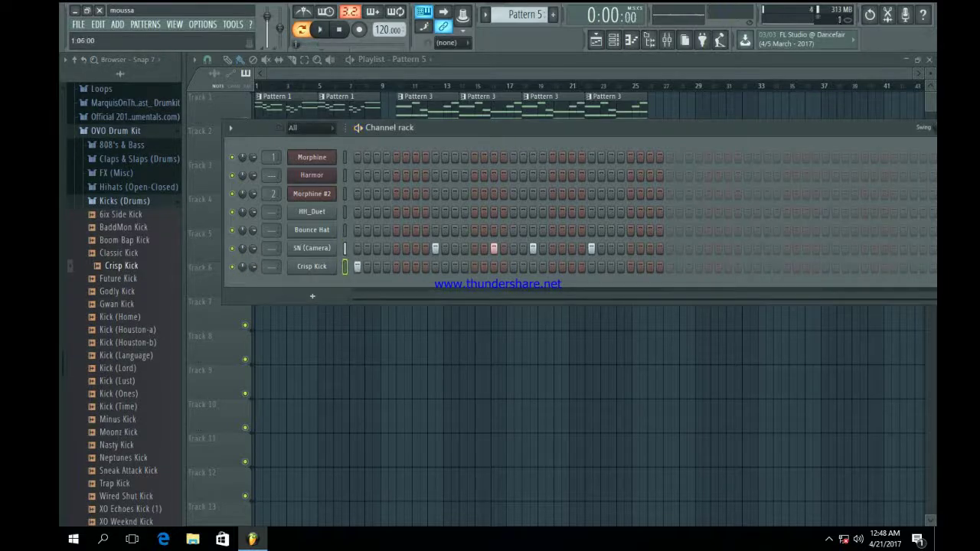
{"action": "key", "text": "space"}
{"action": "left_click", "coordinate": [416, 268]}
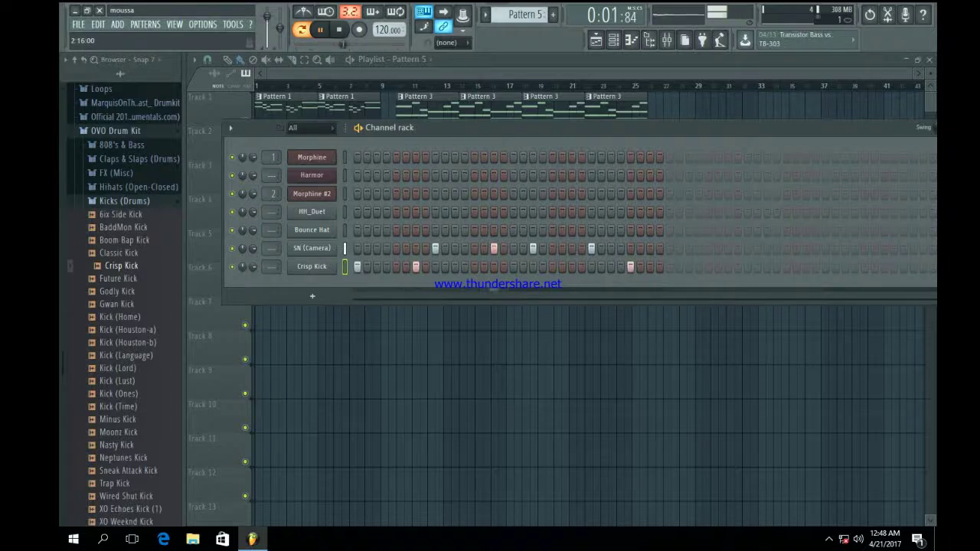
Place Pattern 5 on playlist Track 4 at bar 10 and duplicate it end to end through bar 25
{"action": "left_click_drag", "start_coordinate": [696, 128], "coordinate": [573, 314]}
{"action": "left_click", "coordinate": [575, 245]}
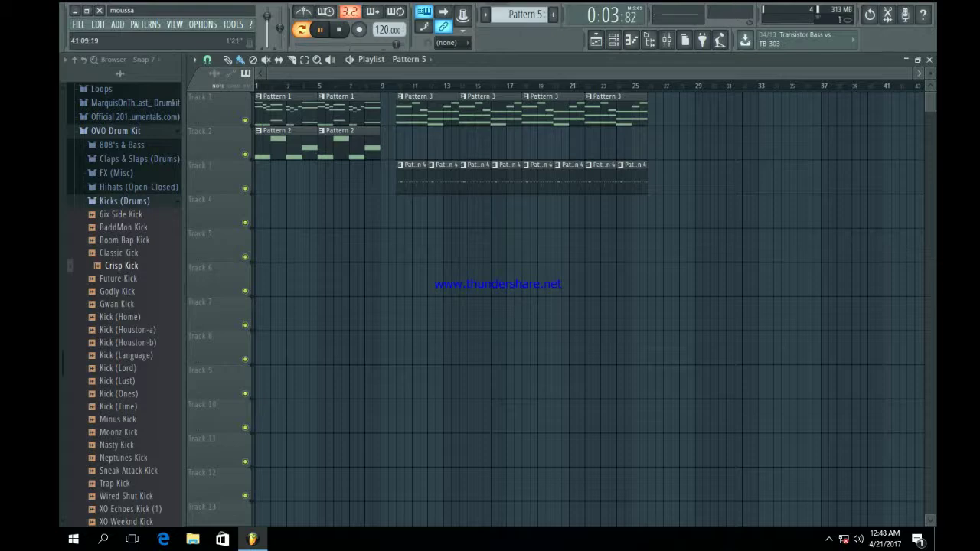
{"action": "left_click_drag", "start_coordinate": [913, 73], "coordinate": [518, 74]}
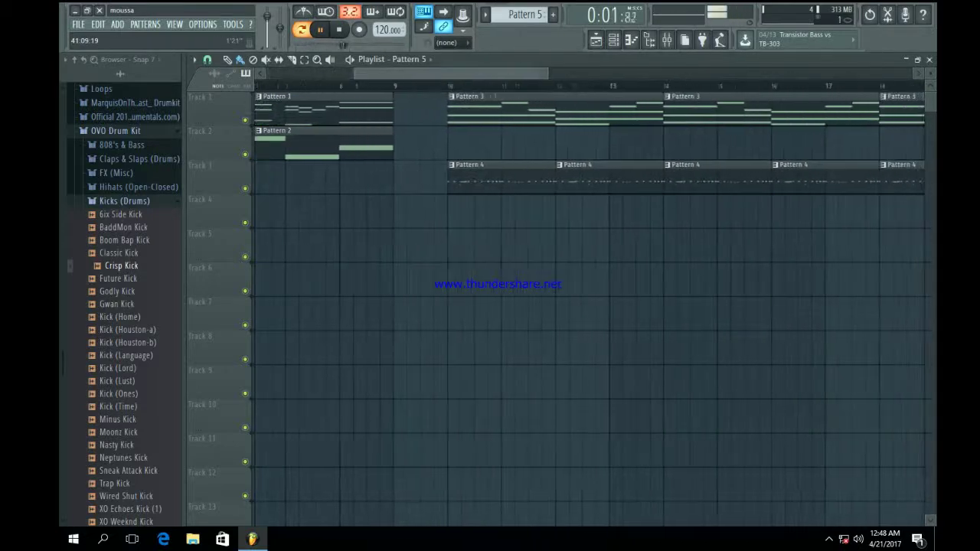
{"action": "left_click", "coordinate": [450, 211]}
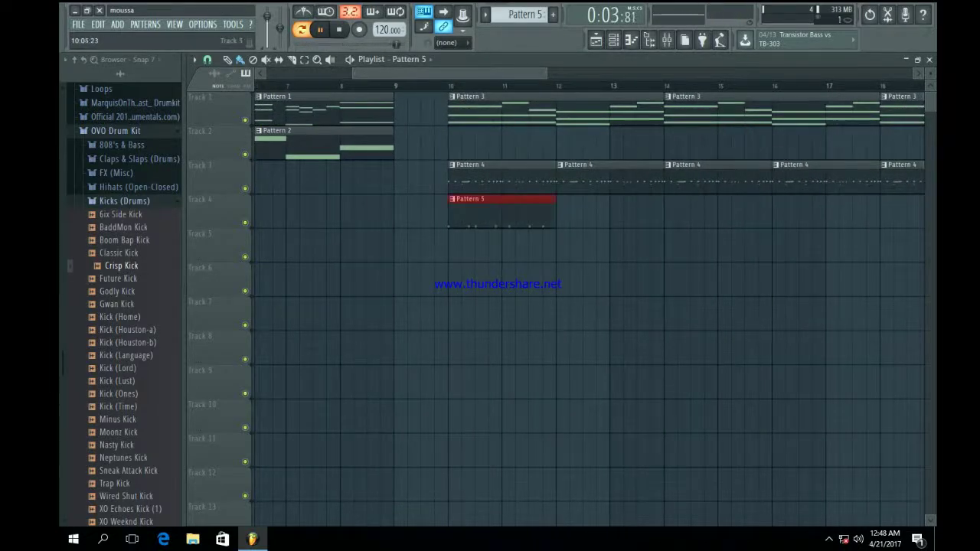
{"action": "key", "text": "ctrl+b"}
{"action": "key", "text": "ctrl+b"}
{"action": "key", "text": "ctrl+b"}
{"action": "key", "text": "ctrl+b"}
{"action": "key", "text": "ctrl+b"}
{"action": "key", "text": "ctrl+b"}
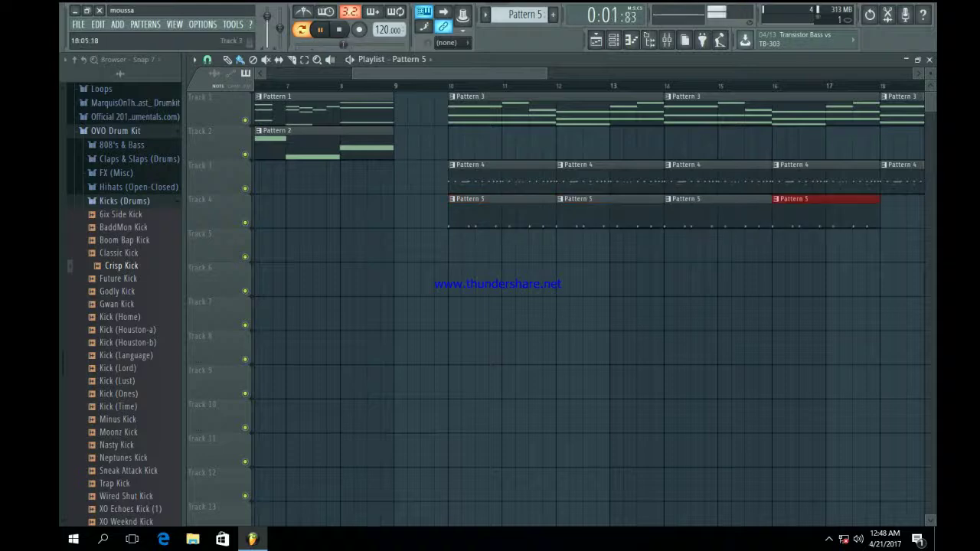
{"action": "key", "text": "ctrl+b"}
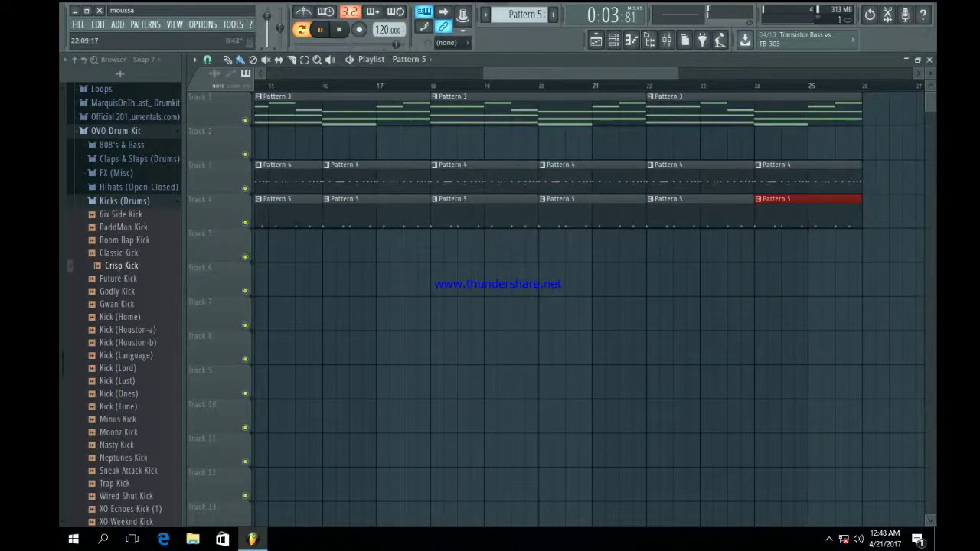
Set the Crisp Kick channel's time stretching mode to Resample and check its miscellaneous functions
{"action": "left_click_drag", "start_coordinate": [581, 74], "coordinate": [265, 73]}
{"action": "left_click", "coordinate": [613, 40]}
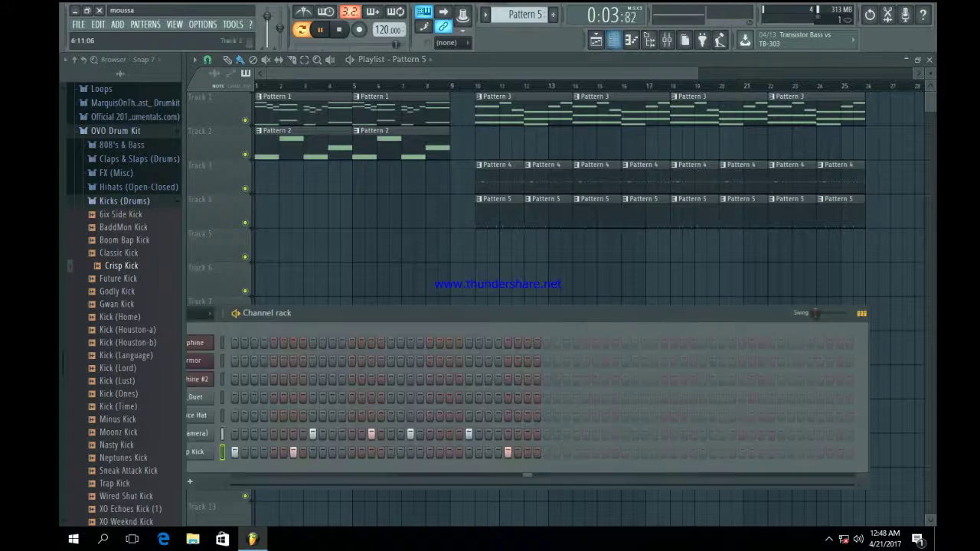
{"action": "left_click_drag", "start_coordinate": [337, 313], "coordinate": [538, 153]}
{"action": "left_click", "coordinate": [394, 292]}
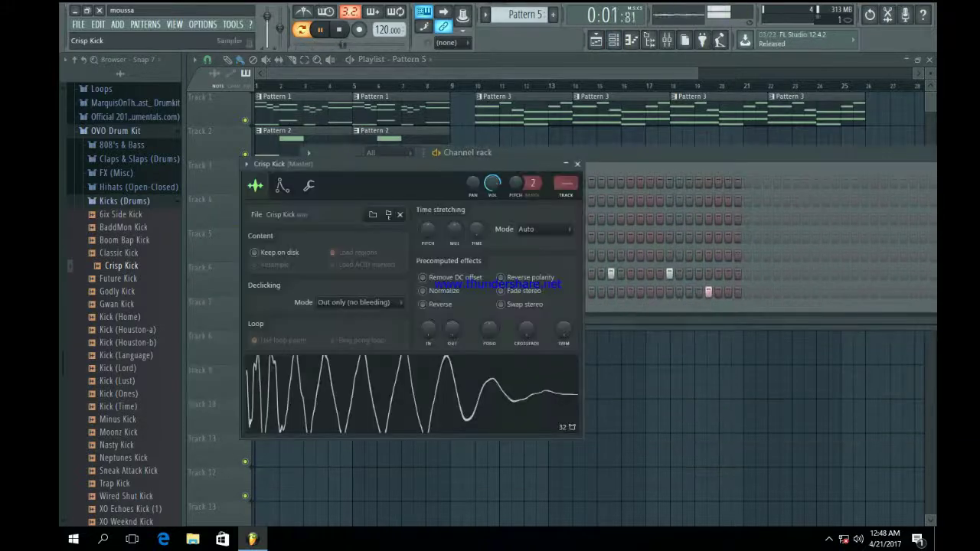
{"action": "left_click", "coordinate": [534, 229]}
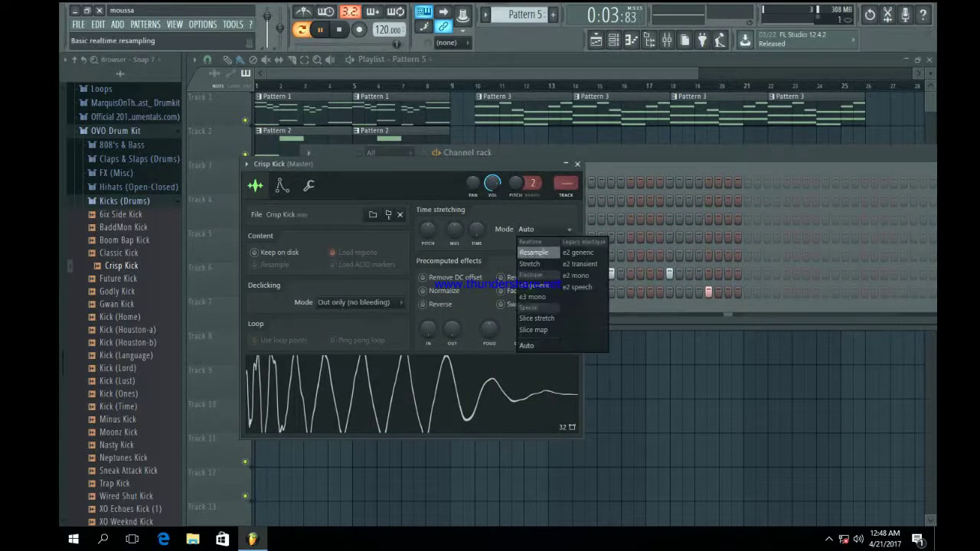
{"action": "left_click", "coordinate": [536, 252]}
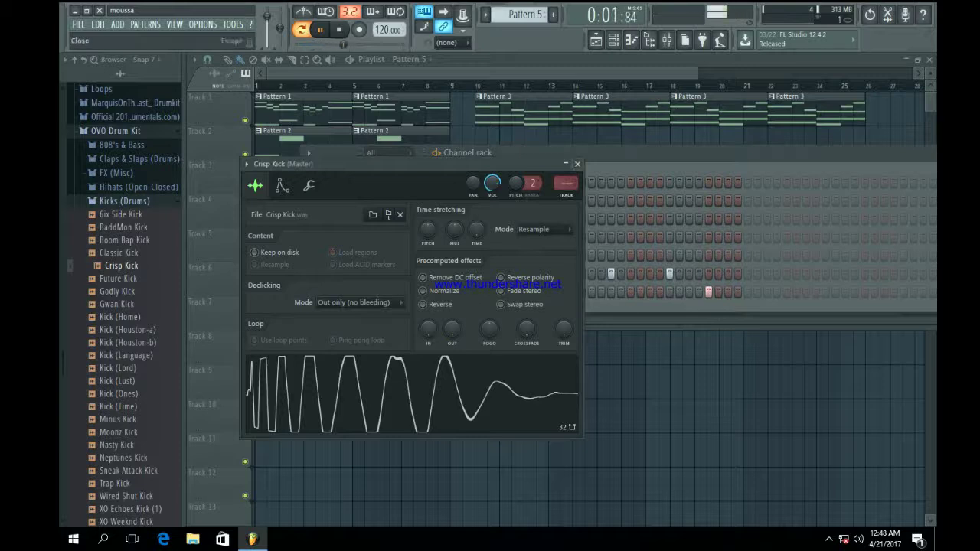
{"action": "left_click", "coordinate": [577, 164]}
{"action": "left_click", "coordinate": [390, 291]}
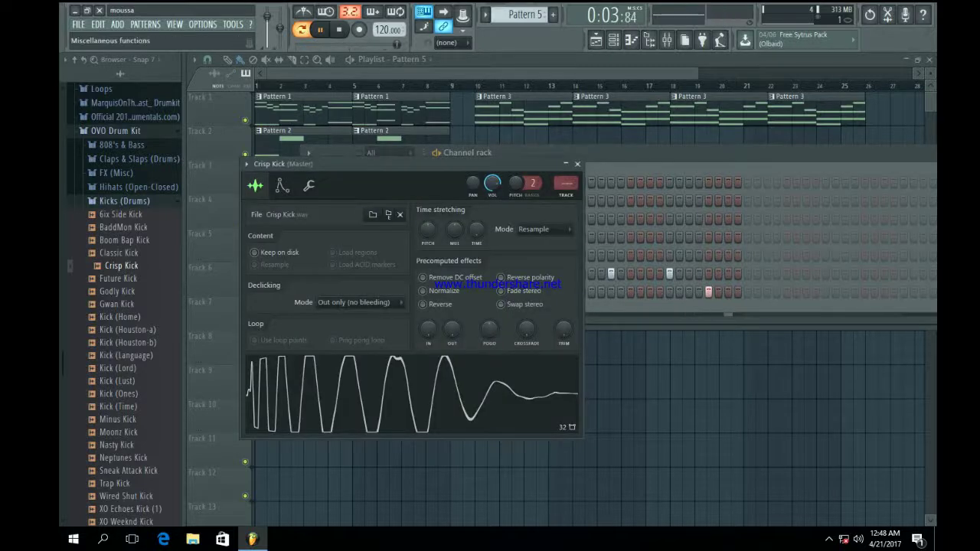
{"action": "left_click", "coordinate": [310, 185]}
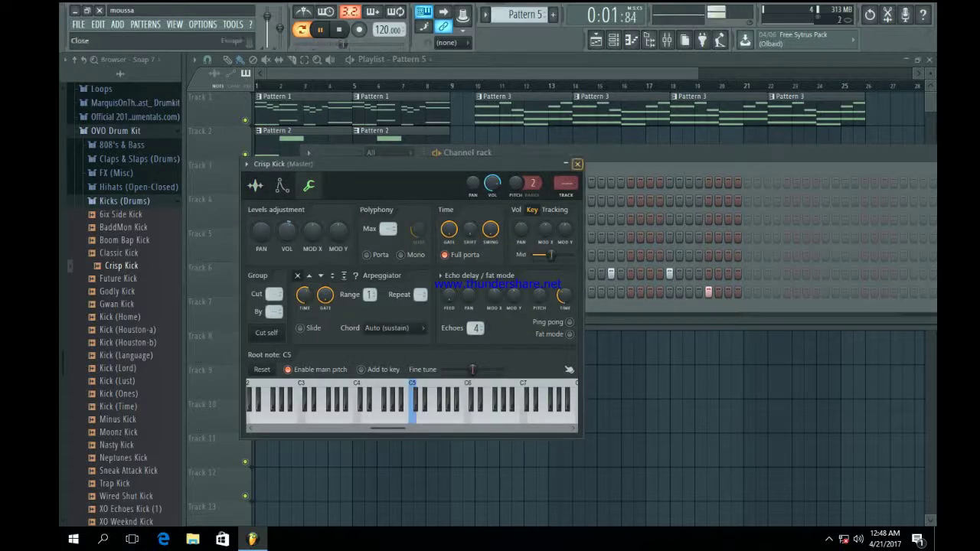
{"action": "left_click", "coordinate": [577, 163]}
Audition 808 1Piece, 808Nasty, ILove808 and Balloon808Sub in the OVO Drum Kit's 808's & Bass folder
{"action": "left_click", "coordinate": [124, 201]}
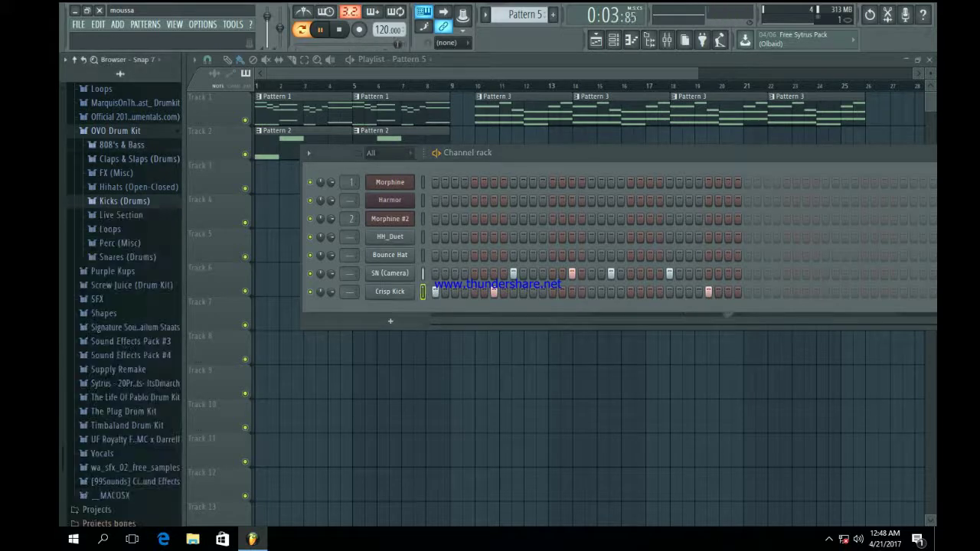
{"action": "left_click", "coordinate": [122, 145]}
{"action": "key", "text": "space"}
{"action": "left_click", "coordinate": [118, 159]}
{"action": "left_click", "coordinate": [119, 171]}
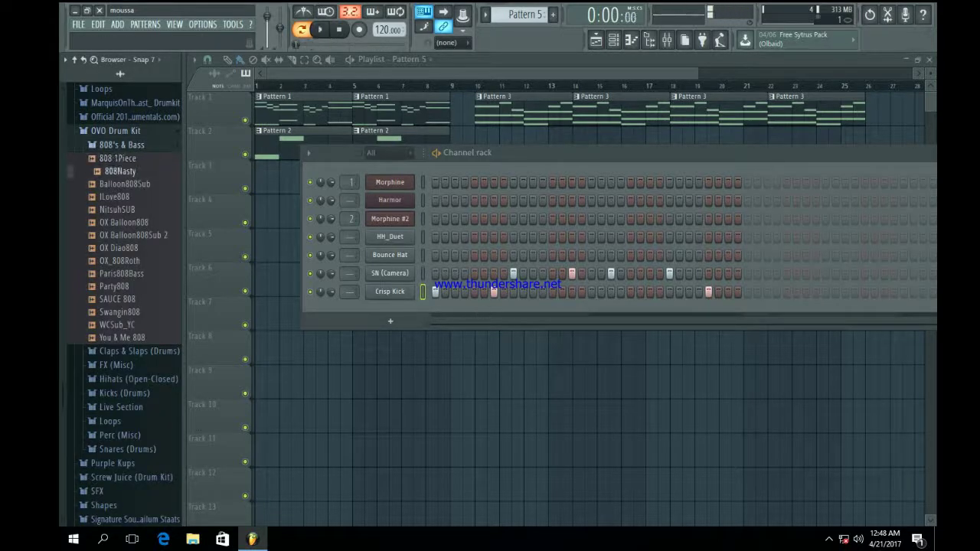
{"action": "left_click", "coordinate": [115, 197]}
{"action": "left_click", "coordinate": [125, 184]}
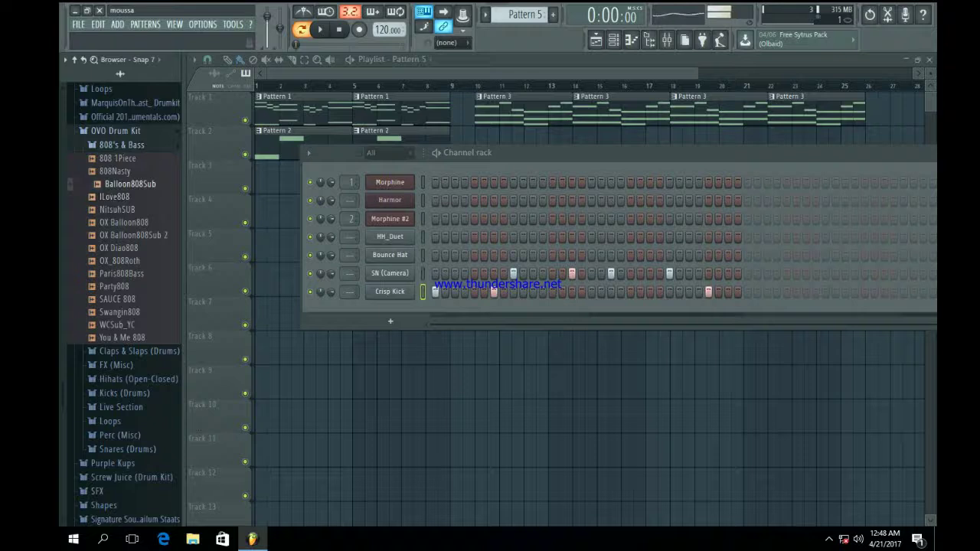
Audition the remaining 808 samples, from OX Balloon808 and OX Diao808 through Paris808Bass and SAUCE 808 to You & Me 808 and Swangin808
{"action": "left_click", "coordinate": [124, 223]}
{"action": "left_click", "coordinate": [133, 235]}
{"action": "left_click", "coordinate": [119, 248]}
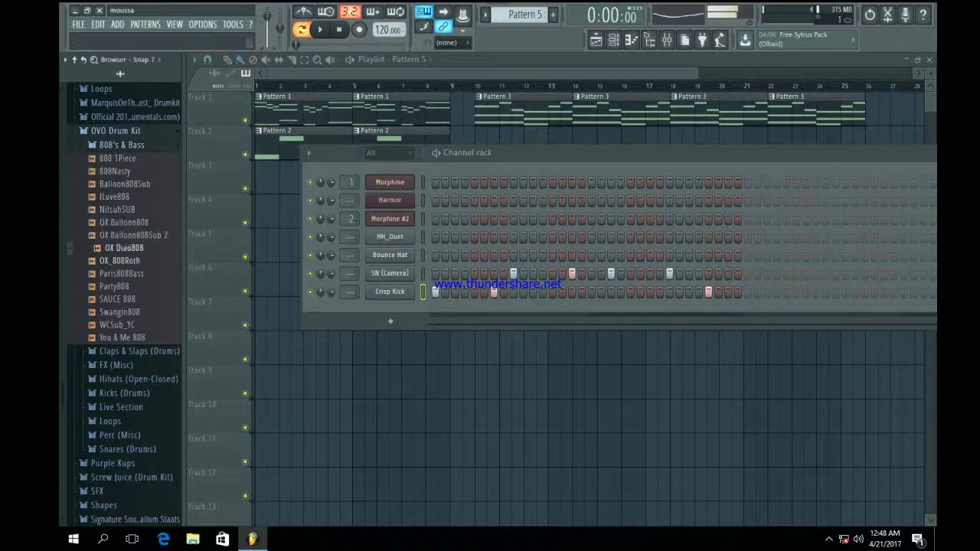
{"action": "left_click", "coordinate": [121, 261]}
{"action": "left_click", "coordinate": [121, 273]}
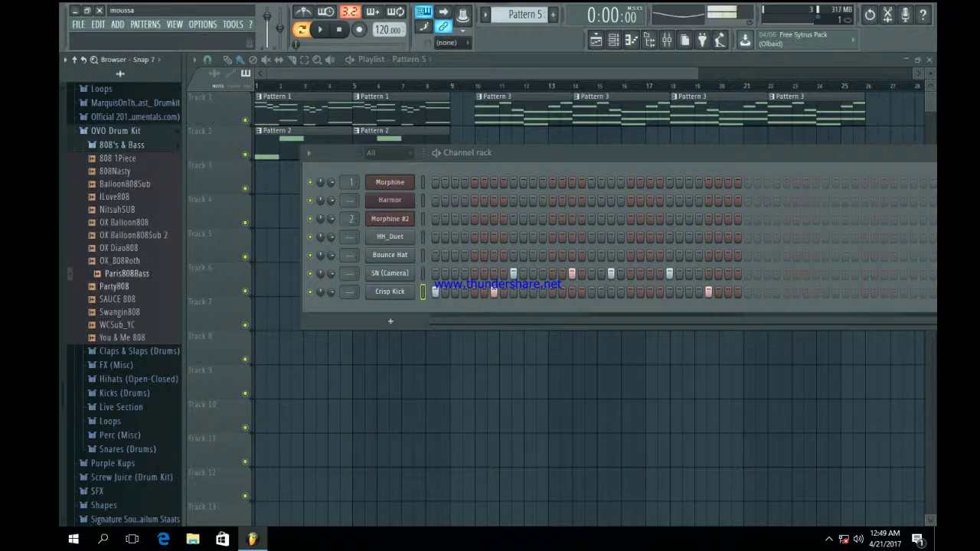
{"action": "left_click", "coordinate": [115, 286]}
{"action": "left_click", "coordinate": [119, 299]}
{"action": "left_click", "coordinate": [117, 325]}
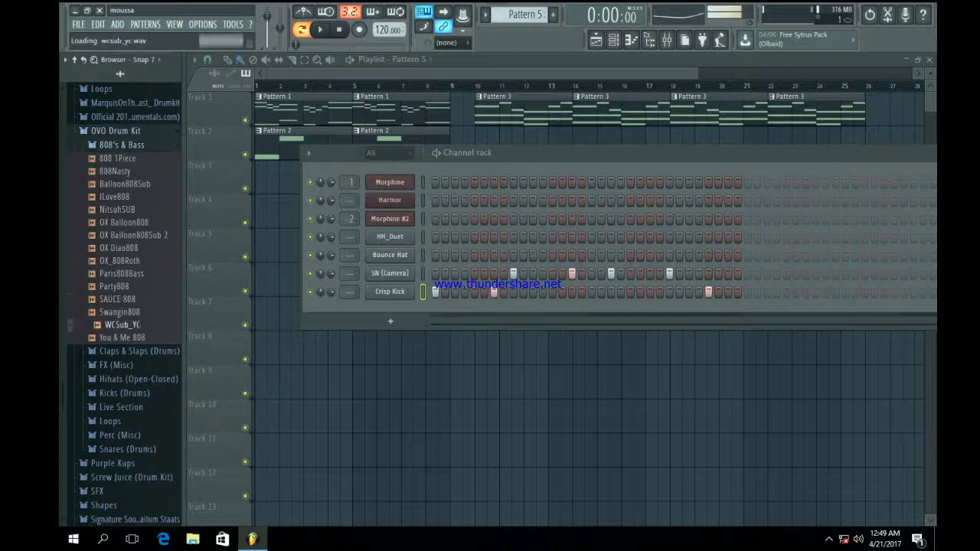
{"action": "left_click", "coordinate": [122, 338]}
{"action": "left_click", "coordinate": [120, 312]}
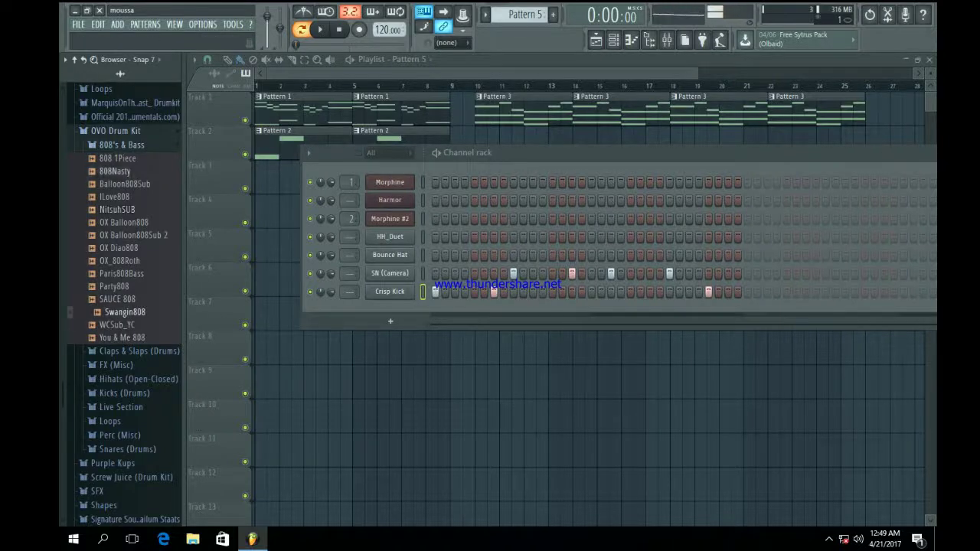
Compare 808Nasty, Balloon808Sub and ILove808 again, and add ILove808 as a new channel
{"action": "left_click", "coordinate": [115, 172]}
{"action": "left_click", "coordinate": [125, 184]}
{"action": "left_click", "coordinate": [115, 197]}
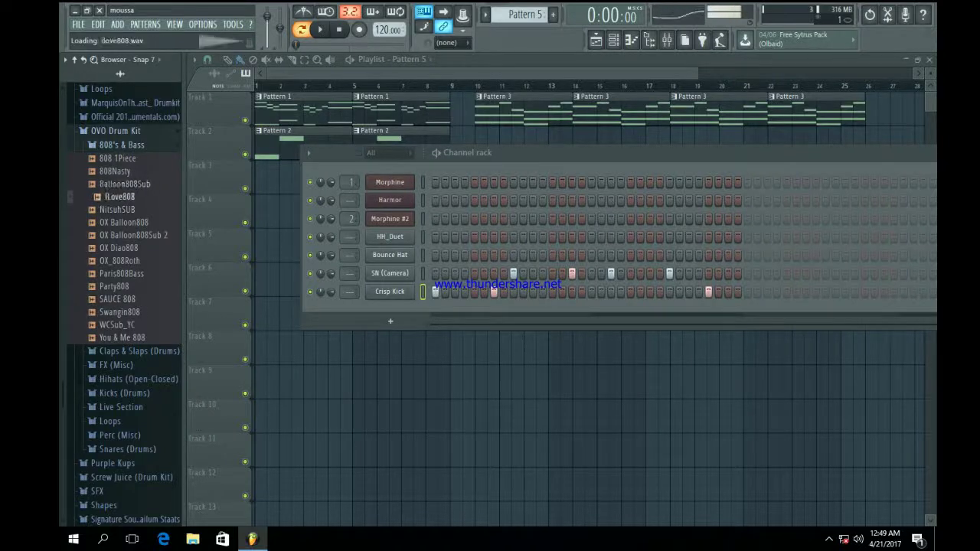
{"action": "left_click_drag", "start_coordinate": [219, 256], "coordinate": [360, 321]}
Create Pattern 6 and set the ILove808 channel's time stretching mode to Resample
{"action": "left_click", "coordinate": [553, 14]}
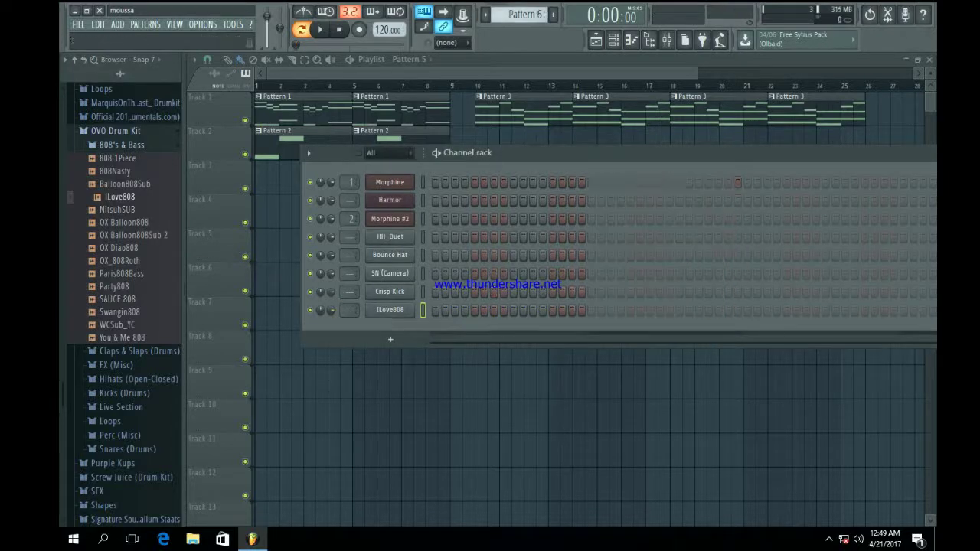
{"action": "left_click", "coordinate": [390, 309]}
{"action": "left_click", "coordinate": [561, 245]}
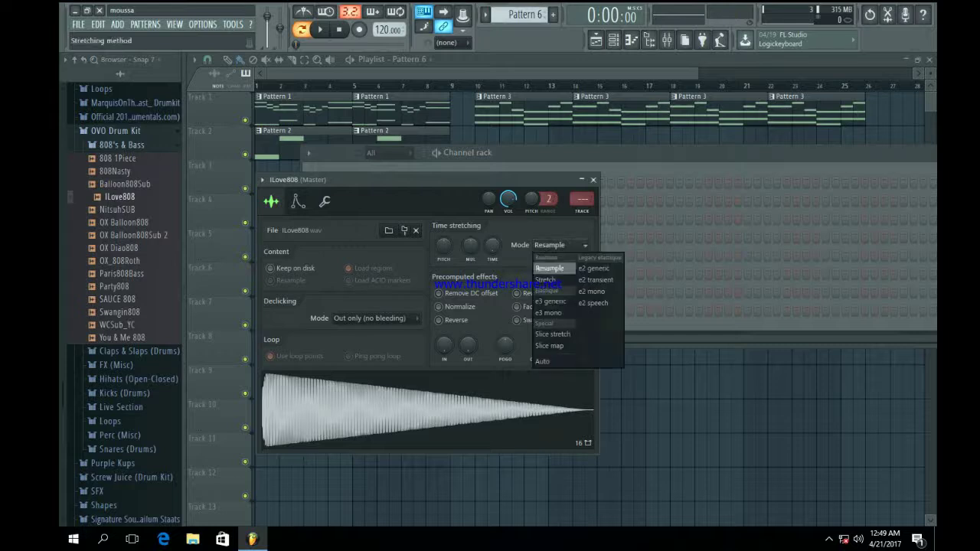
{"action": "left_click", "coordinate": [556, 268]}
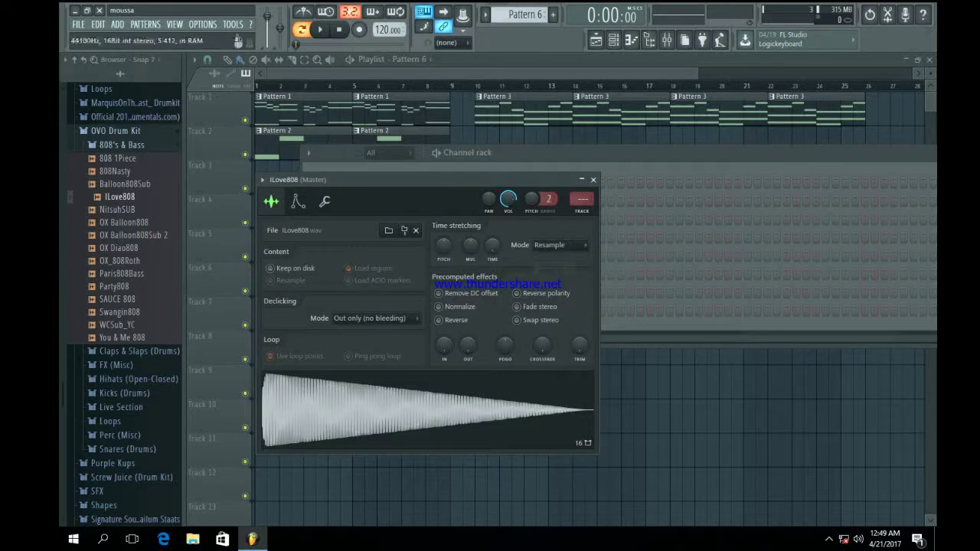
Load the ILove808 sample into Edison and detect its pitch regions to find its root note
{"action": "right_click", "coordinate": [333, 397]}
{"action": "left_click", "coordinate": [351, 432]}
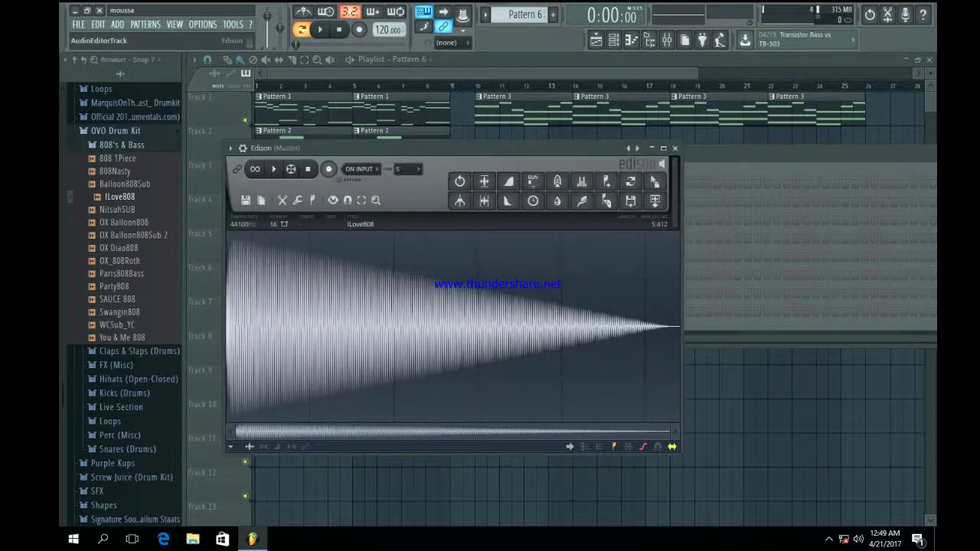
{"action": "right_click", "coordinate": [305, 211]}
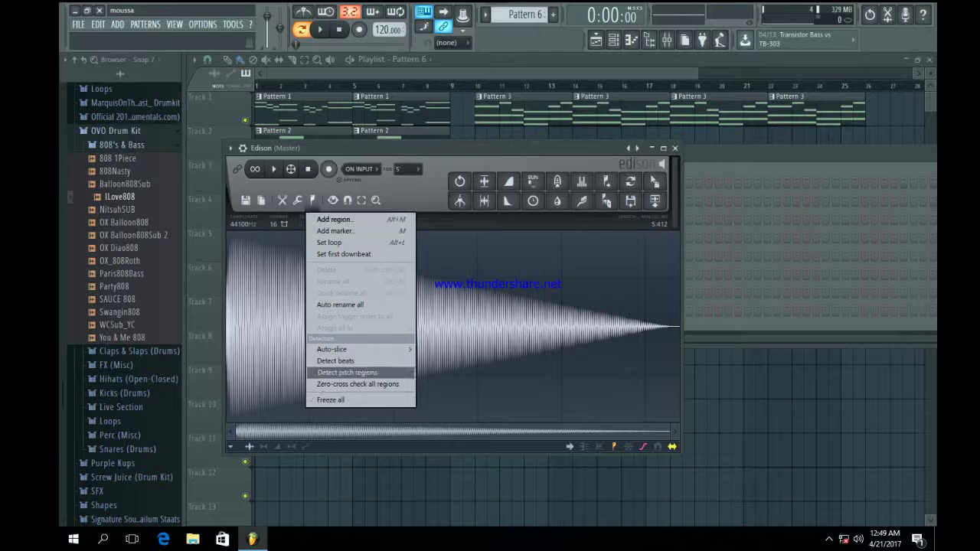
{"action": "left_click", "coordinate": [353, 372]}
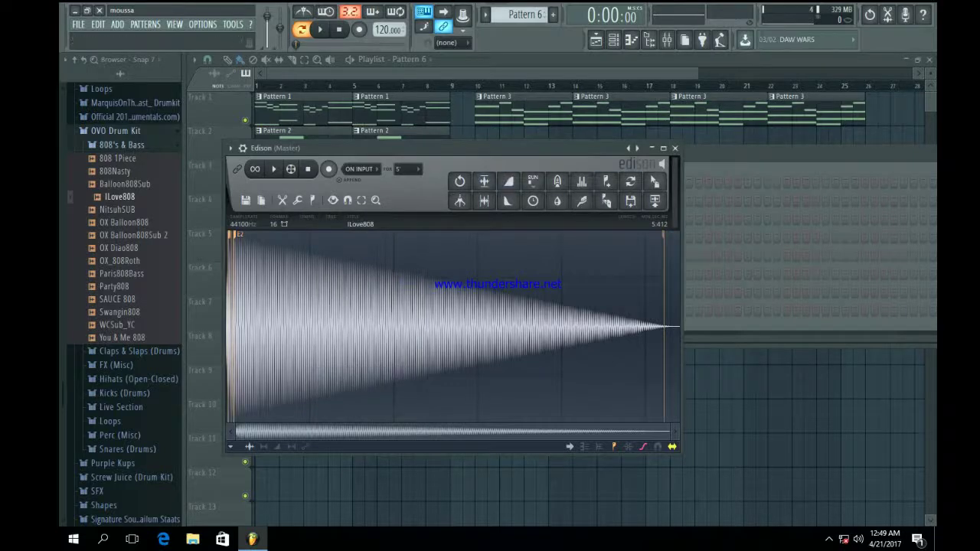
{"action": "left_click", "coordinate": [675, 148]}
Set the ILove808 channel's root note to E5 and audition it on the channel's keyboard
{"action": "left_click", "coordinate": [324, 201]}
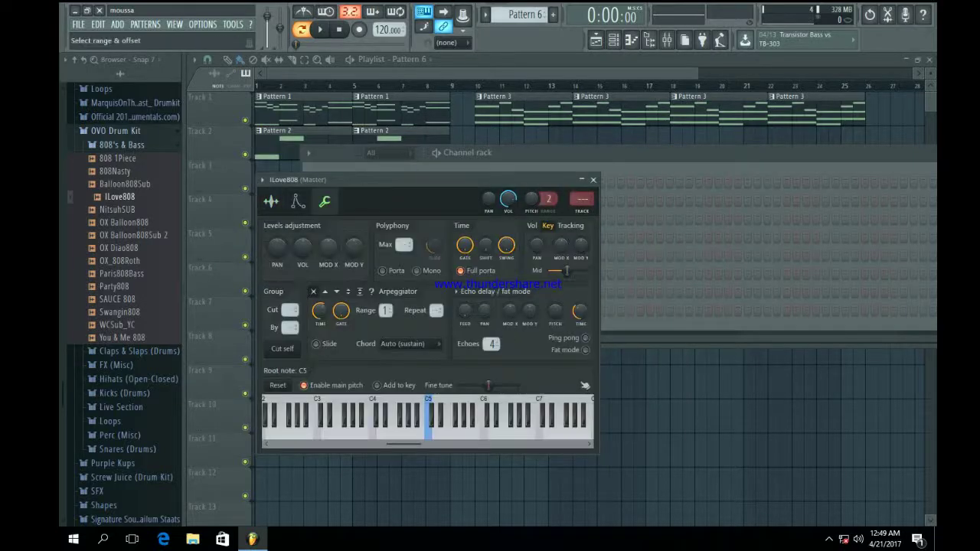
{"action": "right_click", "coordinate": [444, 430]}
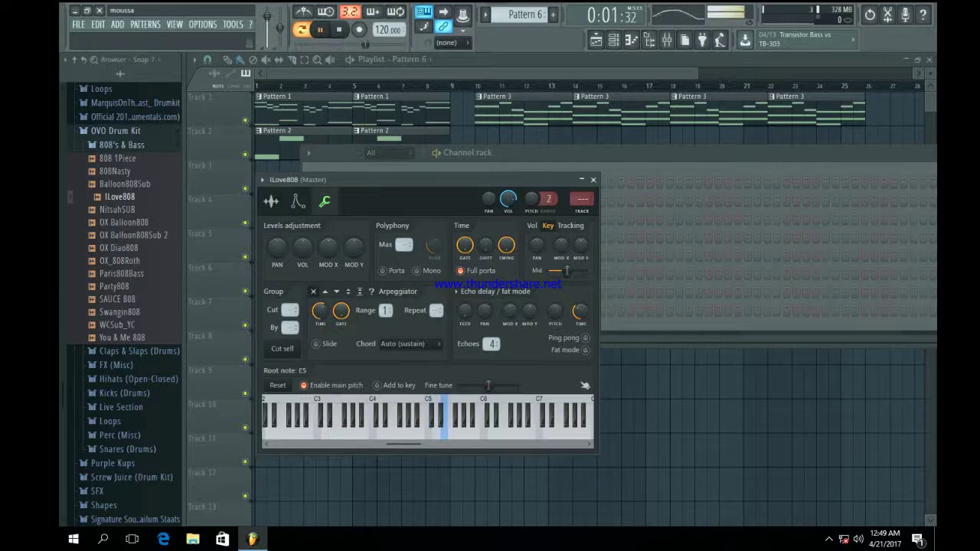
{"action": "left_click", "coordinate": [397, 431]}
{"action": "left_click", "coordinate": [421, 431]}
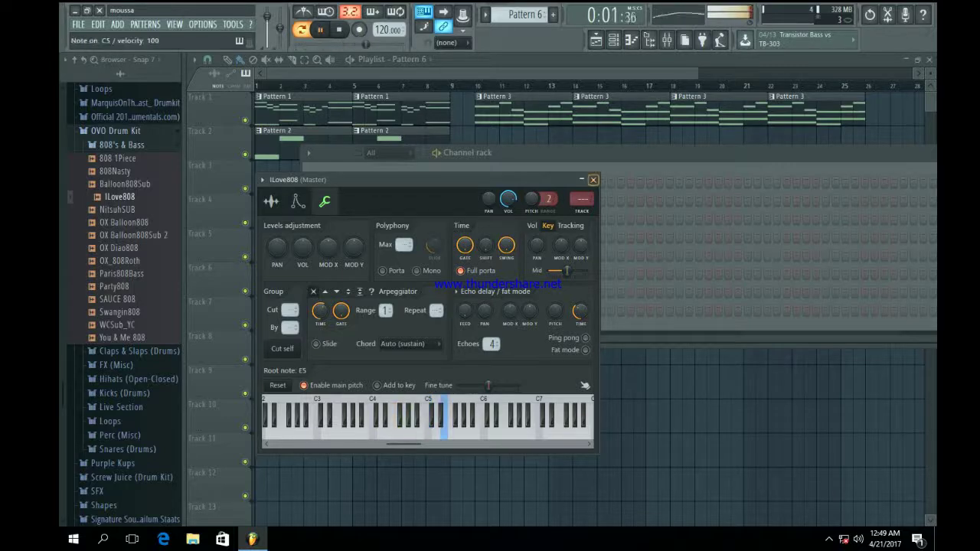
{"action": "left_click", "coordinate": [594, 180]}
{"action": "key", "text": "space"}
{"action": "scroll", "coordinate": [527, 15], "scroll_direction": "up", "scroll_amount": 1}
{"action": "scroll", "coordinate": [527, 15], "scroll_direction": "down", "scroll_amount": 1}
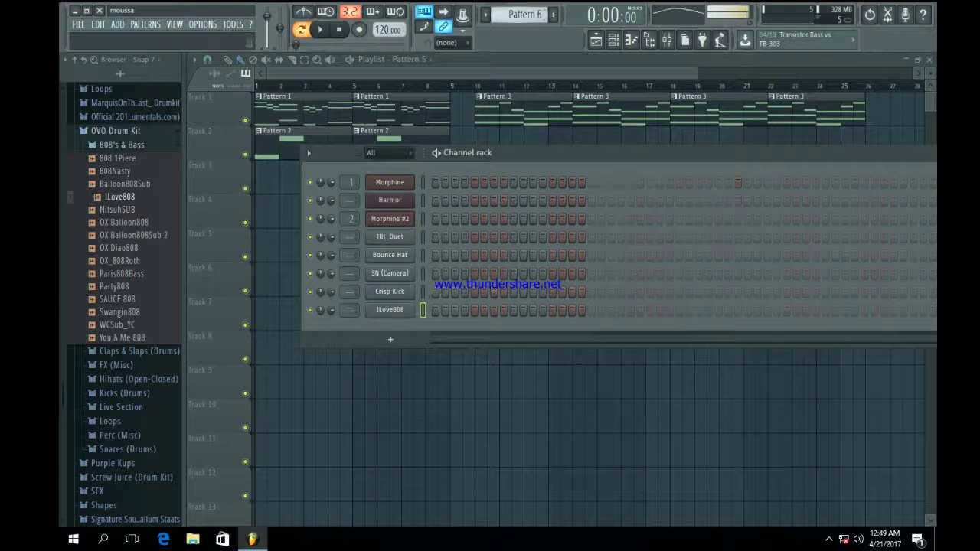
Enable ILove808's volume envelope with attack, decay, sustain and release at minimum and a longer hold
{"action": "left_click", "coordinate": [390, 310]}
{"action": "left_click", "coordinate": [298, 201]}
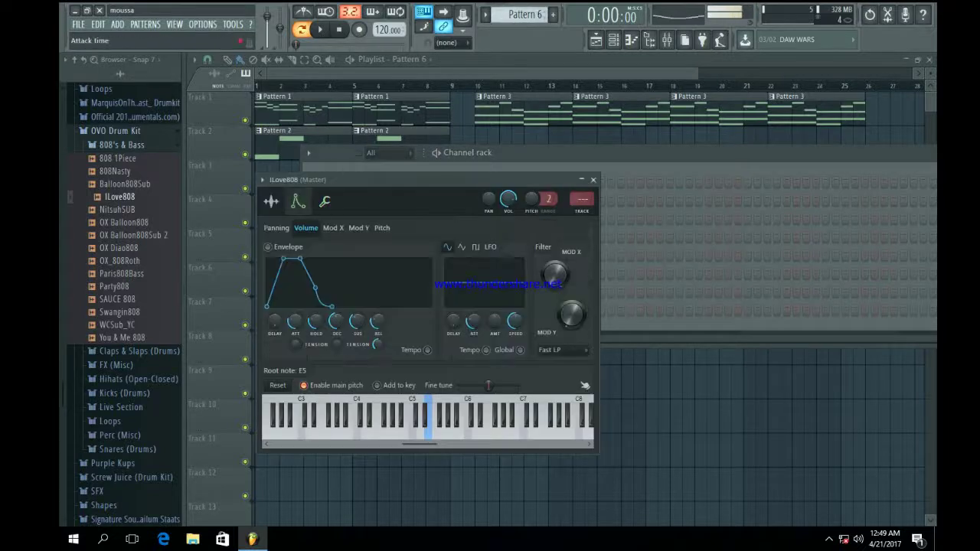
{"action": "left_click_drag", "start_coordinate": [295, 322], "coordinate": [296, 360]}
{"action": "left_click_drag", "start_coordinate": [336, 322], "coordinate": [336, 360]}
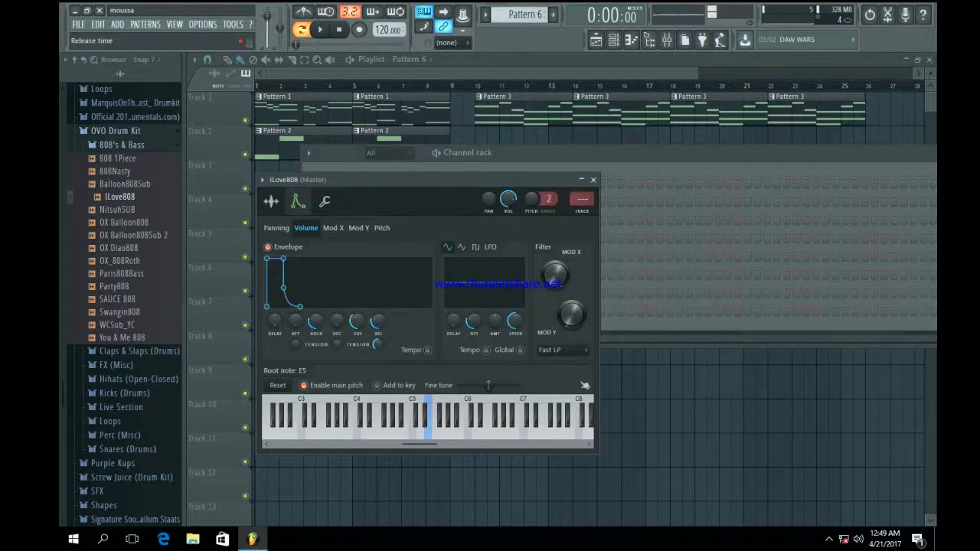
{"action": "left_click_drag", "start_coordinate": [316, 322], "coordinate": [316, 296]}
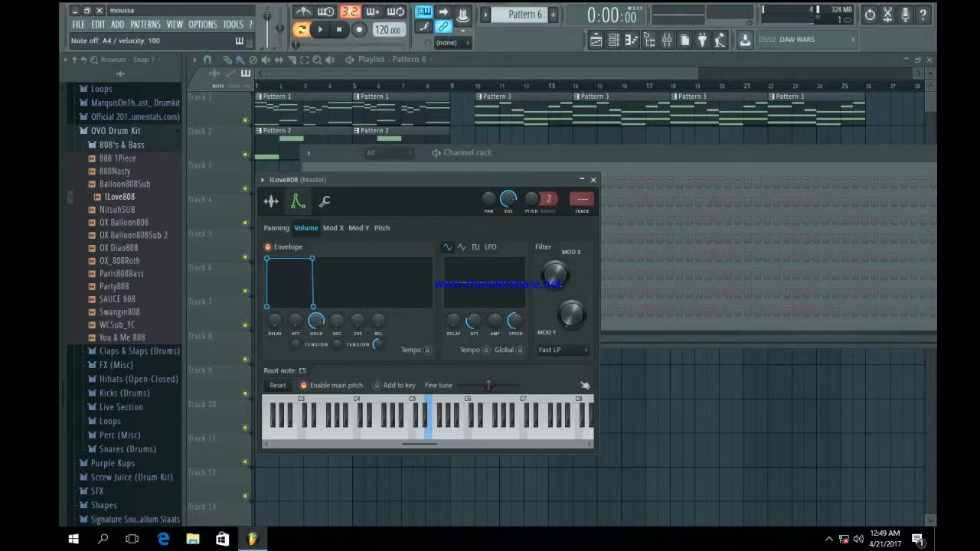
Audition the ILove808 channel on several notes with the new envelope and close its settings
{"action": "key", "text": "n"}
{"action": "key", "text": "v"}
{"action": "key", "text": "i"}
{"action": "key", "text": "o"}
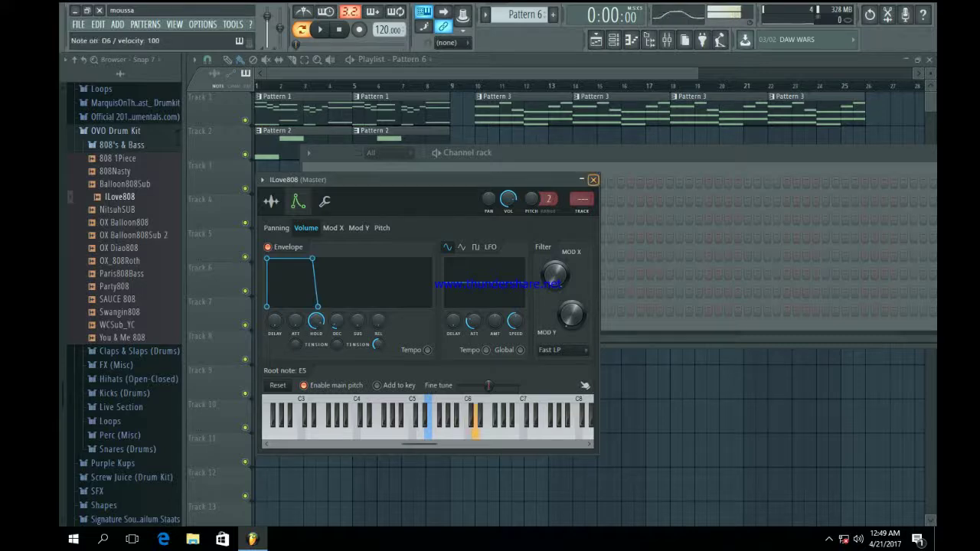
{"action": "key", "text": "p"}
{"action": "left_click", "coordinate": [593, 179]}
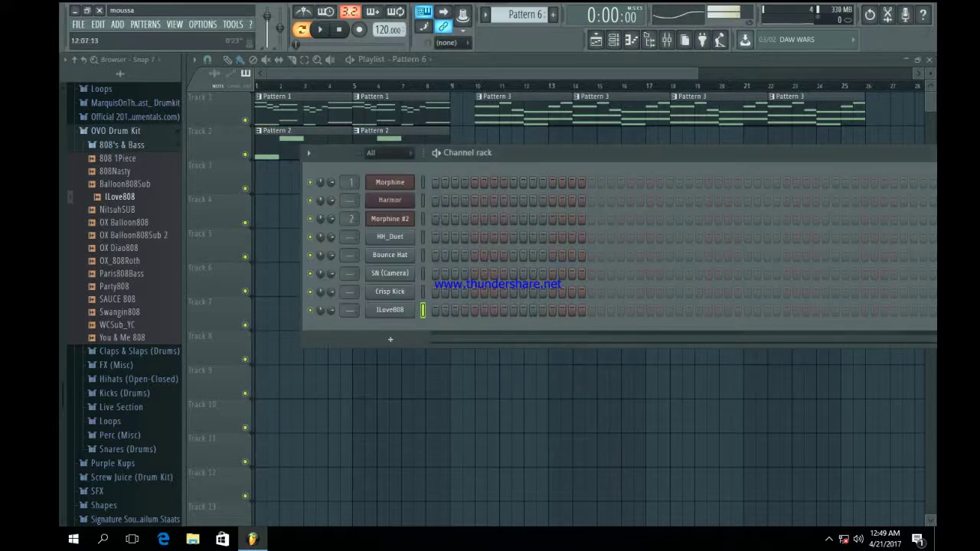
{"action": "key", "text": "i"}
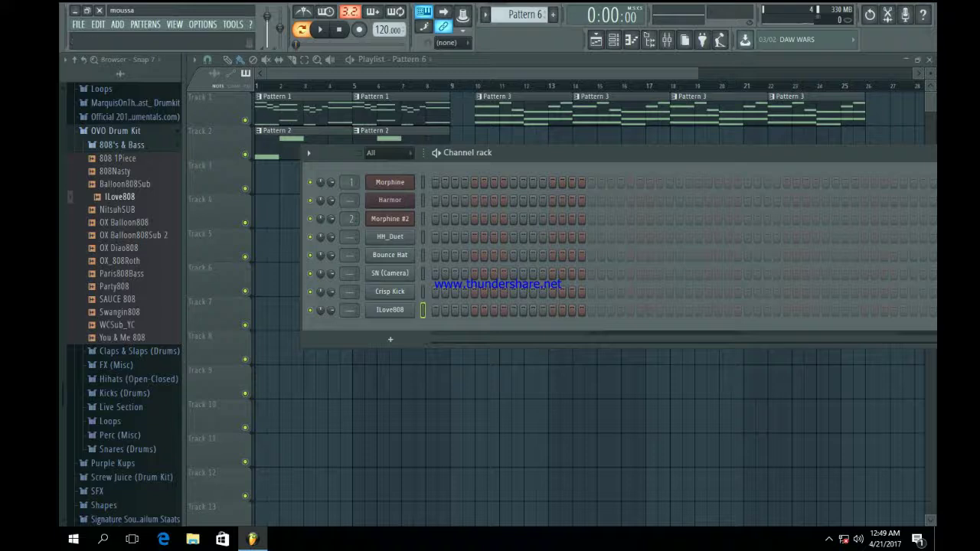
Open ILove808's piano roll and place two consecutive C5 notes at the start of bar 1
{"action": "right_click", "coordinate": [392, 311]}
{"action": "left_click", "coordinate": [443, 310]}
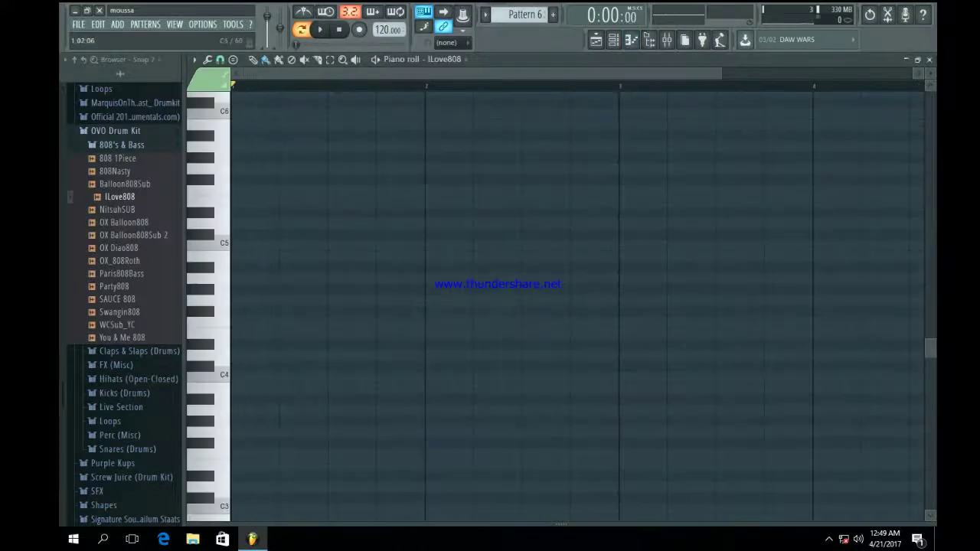
{"action": "right_click", "coordinate": [244, 245]}
{"action": "left_click_drag", "start_coordinate": [234, 245], "coordinate": [284, 245]}
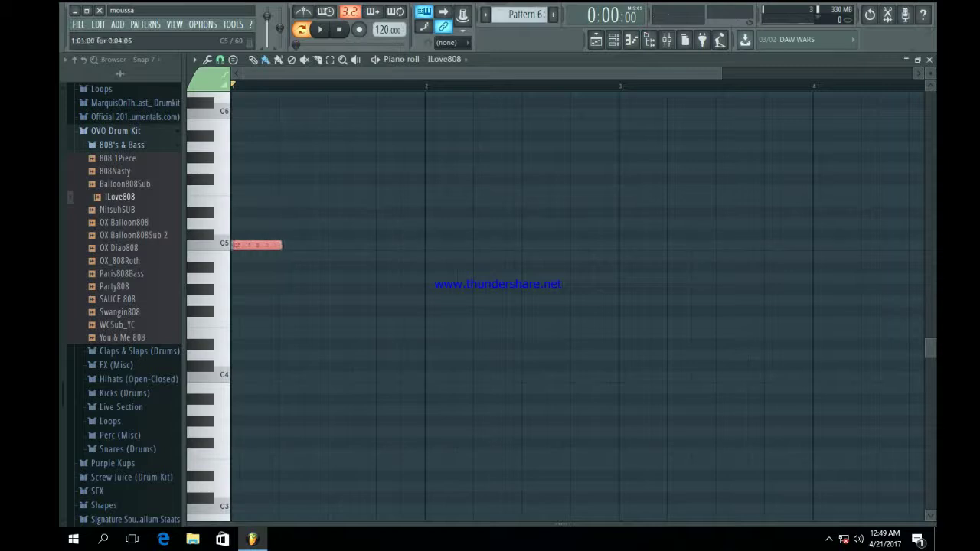
{"action": "left_click", "coordinate": [283, 245]}
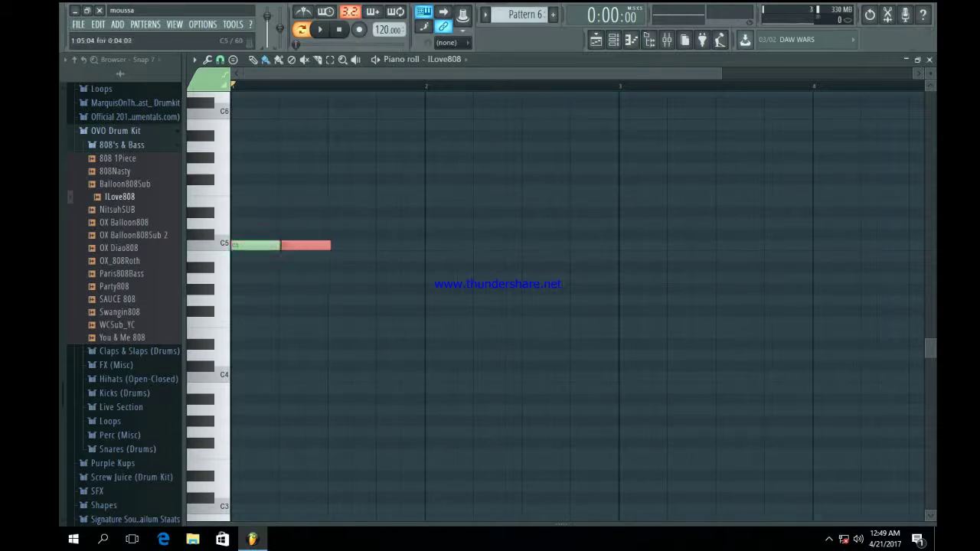
{"action": "key", "text": "space"}
{"action": "key", "text": "space"}
Trim the first C5 note to exactly four steps and replace the second with a duplicate directly after it
{"action": "left_click_drag", "start_coordinate": [722, 73], "coordinate": [366, 73]}
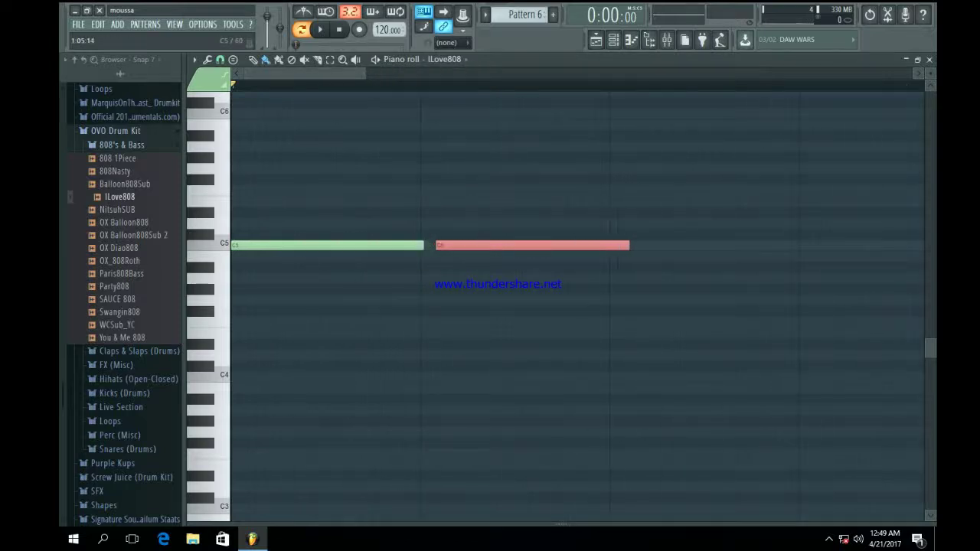
{"action": "left_click", "coordinate": [424, 256]}
{"action": "right_click", "coordinate": [425, 256]}
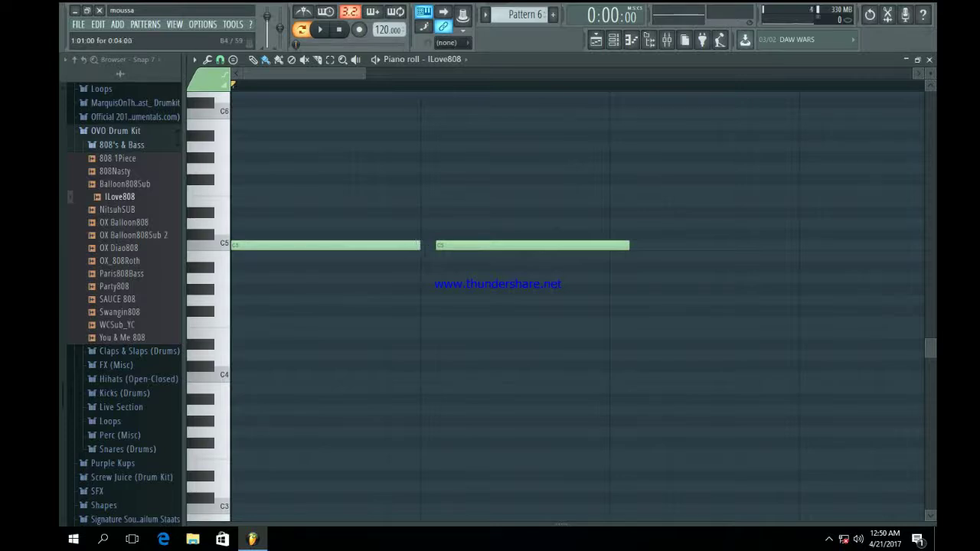
{"action": "right_click", "coordinate": [451, 246]}
{"action": "left_click_drag", "start_coordinate": [438, 261], "coordinate": [325, 230]}
{"action": "key", "text": "ctrl+b"}
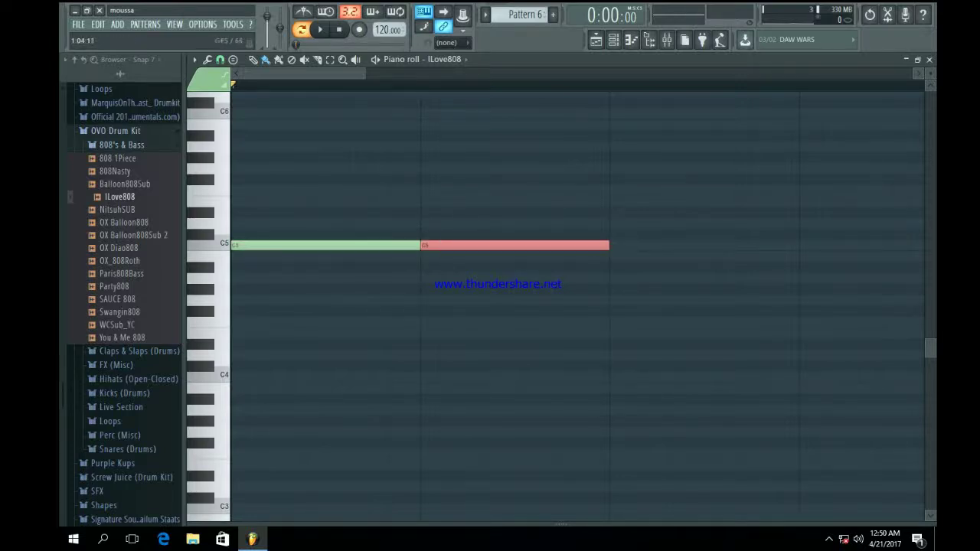
Play the pattern and add a four-step G4 note at step 13 of bar 1
{"action": "key", "text": "space"}
{"action": "left_click_drag", "start_coordinate": [366, 73], "coordinate": [911, 73]}
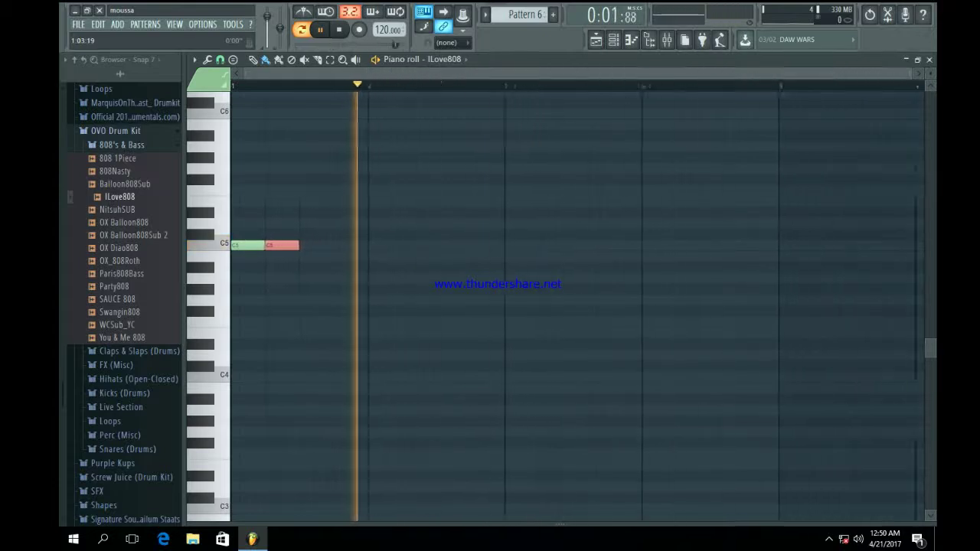
{"action": "left_click", "coordinate": [336, 322]}
{"action": "key", "text": "space"}
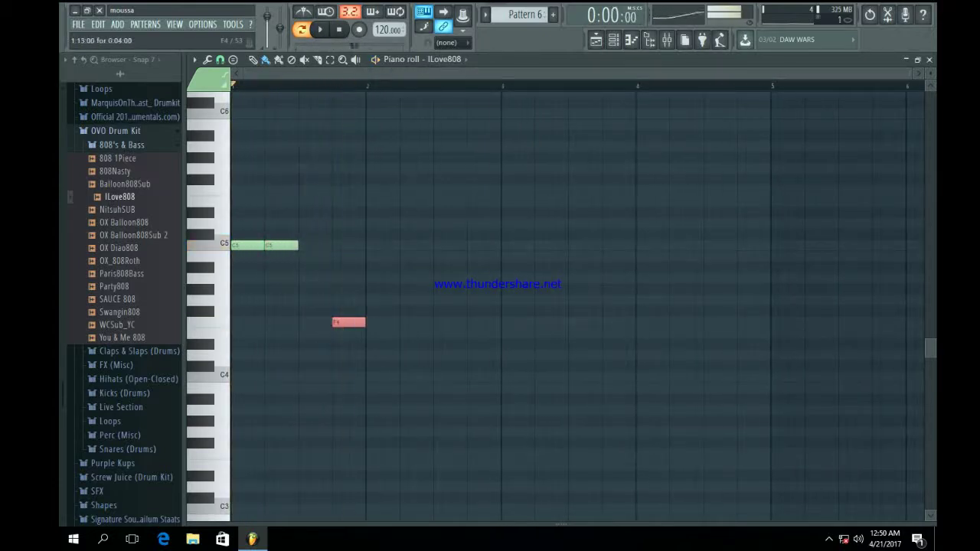
{"action": "left_click_drag", "start_coordinate": [346, 322], "coordinate": [350, 300]}
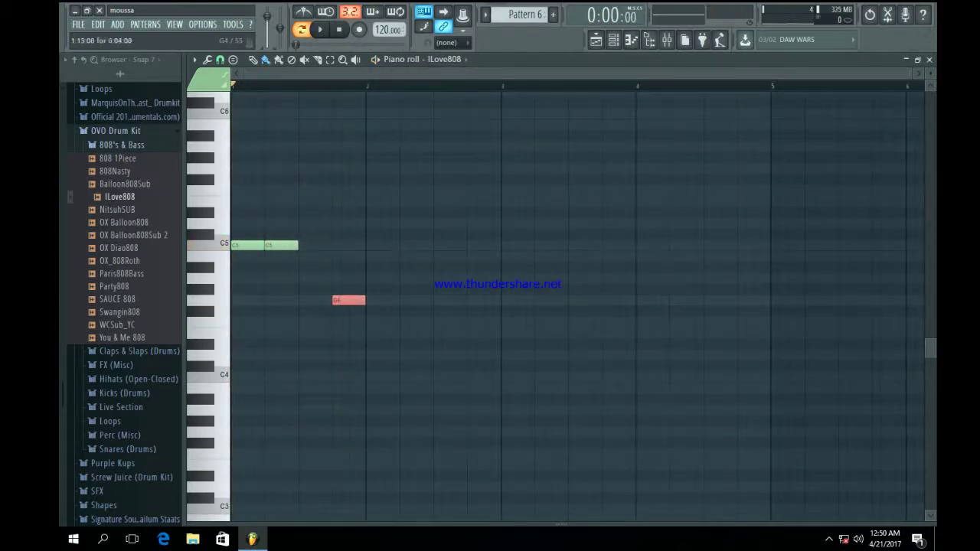
Try out notes for the next 808 hit and add two consecutive four-step B4 notes from step 9 of bar 2
{"action": "key", "text": "z"}
{"action": "key", "text": "z"}
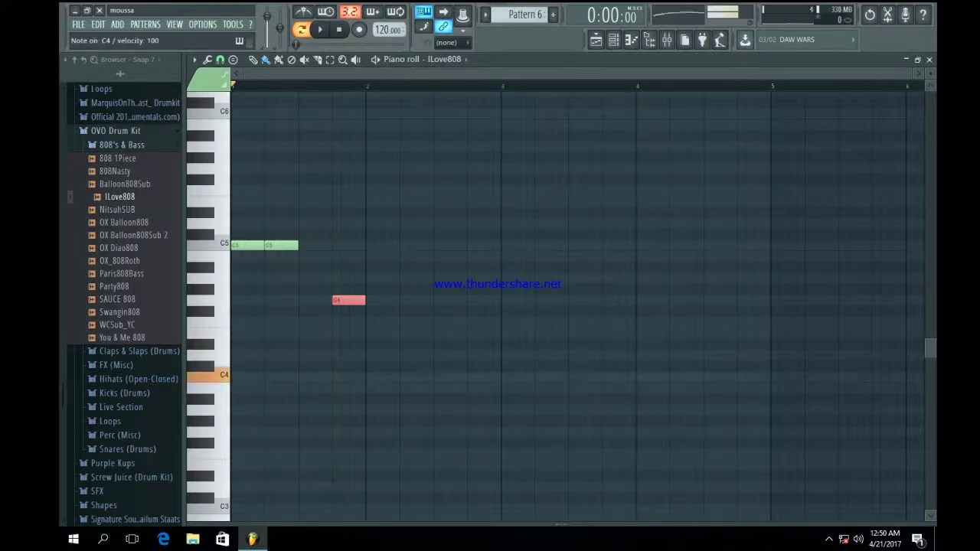
{"action": "key", "text": "m"}
{"action": "key", "text": "m"}
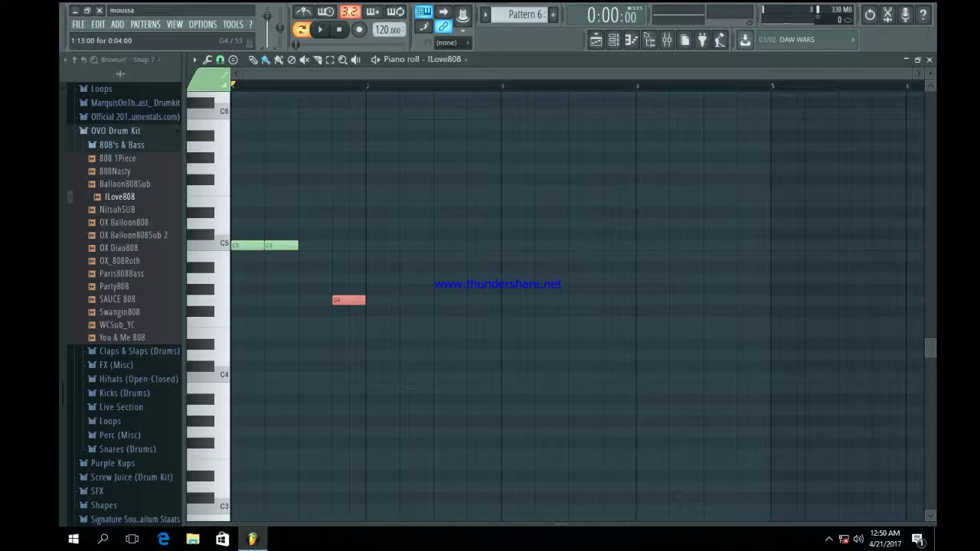
{"action": "key", "text": "b"}
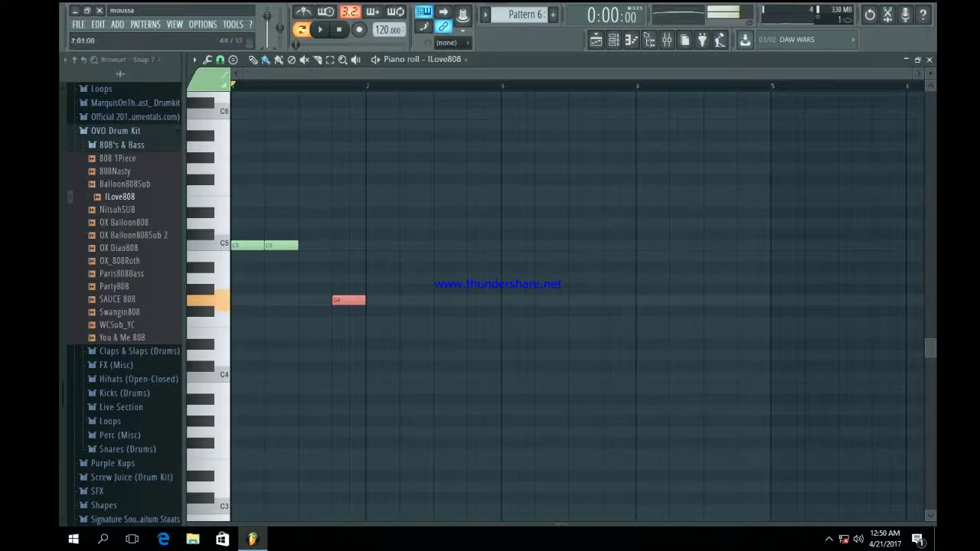
{"action": "key", "text": "comma"}
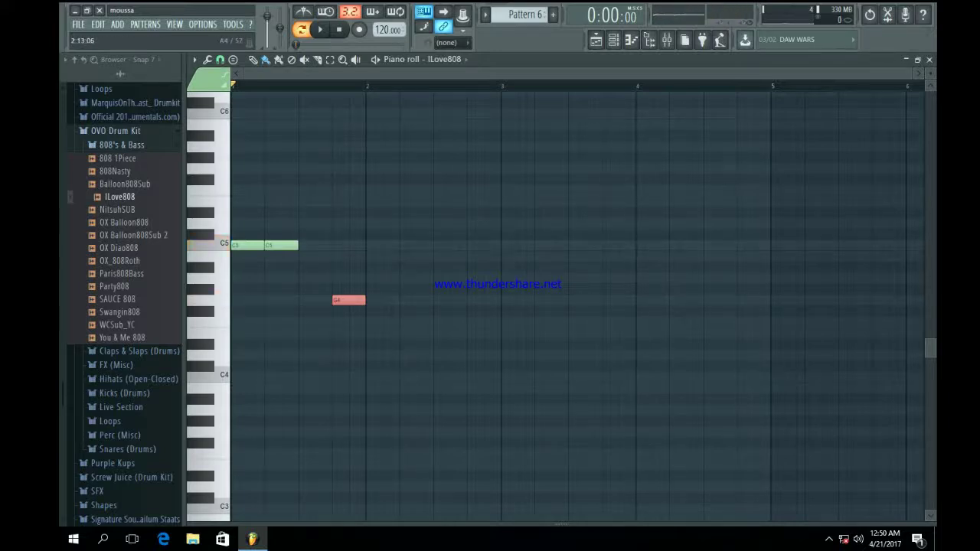
{"action": "key", "text": "m"}
{"action": "key", "text": "m"}
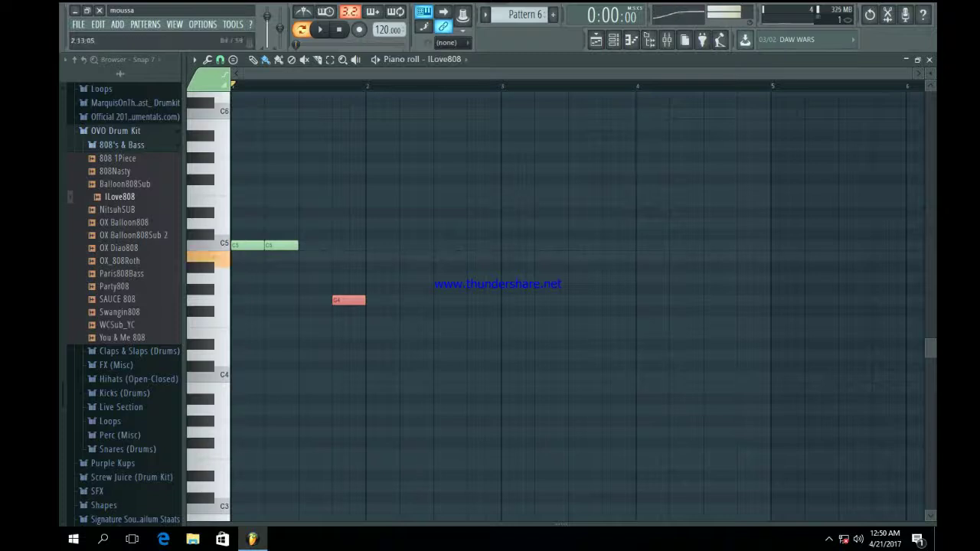
{"action": "left_click", "coordinate": [434, 256]}
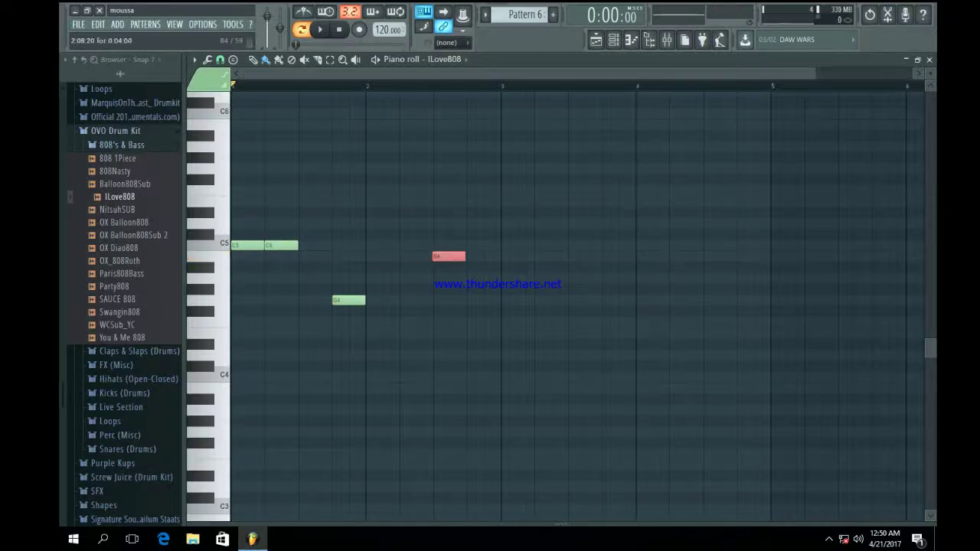
{"action": "left_click", "coordinate": [475, 256]}
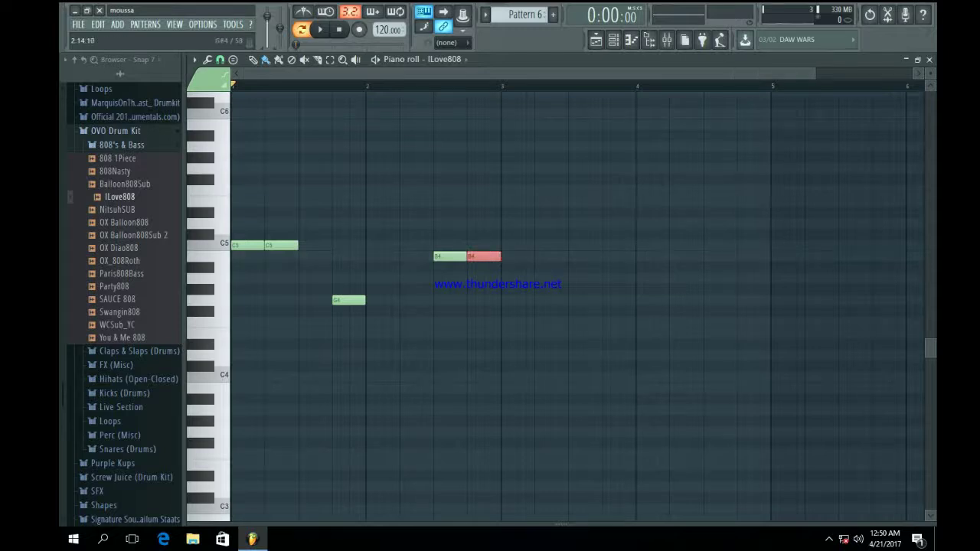
Try out lower notes and add two back-to-back F4 notes from step 9 of bar 3
{"action": "key", "text": "x"}
{"action": "key", "text": "b"}
{"action": "key", "text": "b"}
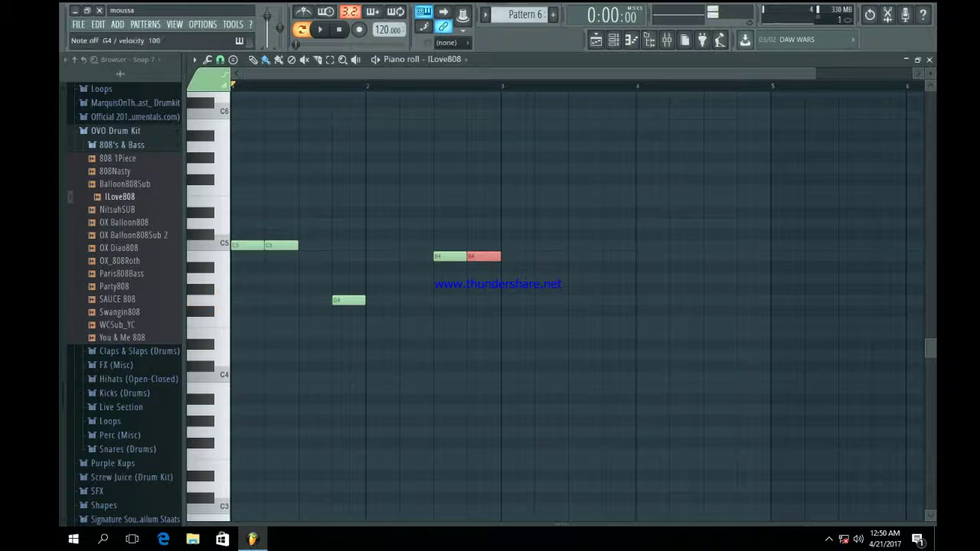
{"action": "key", "text": "v"}
{"action": "key", "text": "v"}
{"action": "left_click", "coordinate": [572, 322]}
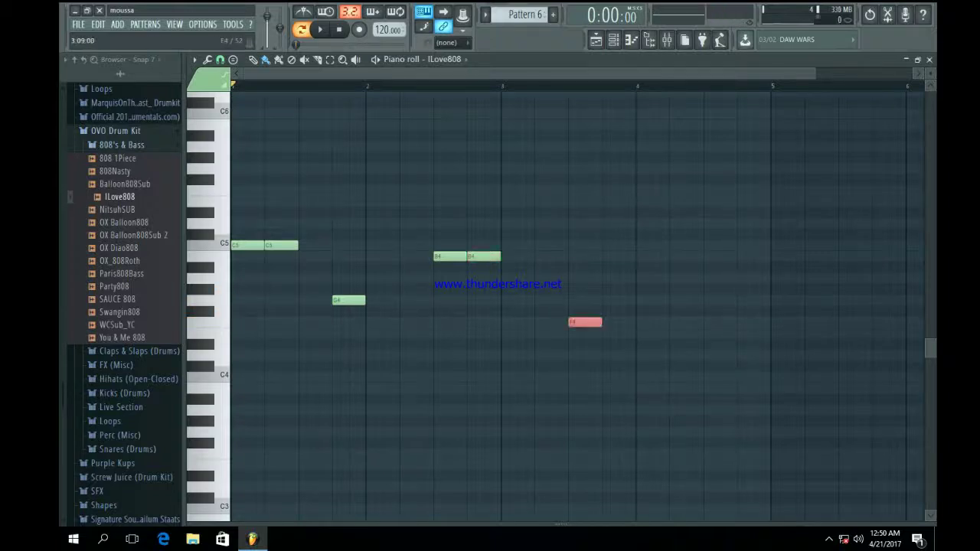
{"action": "left_click", "coordinate": [610, 322]}
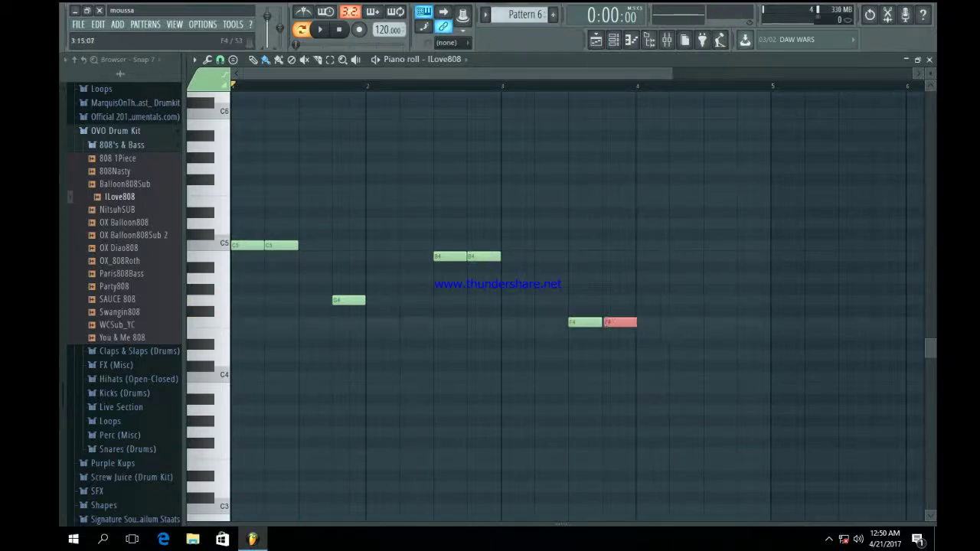
{"action": "left_click_drag", "start_coordinate": [621, 322], "coordinate": [620, 323]}
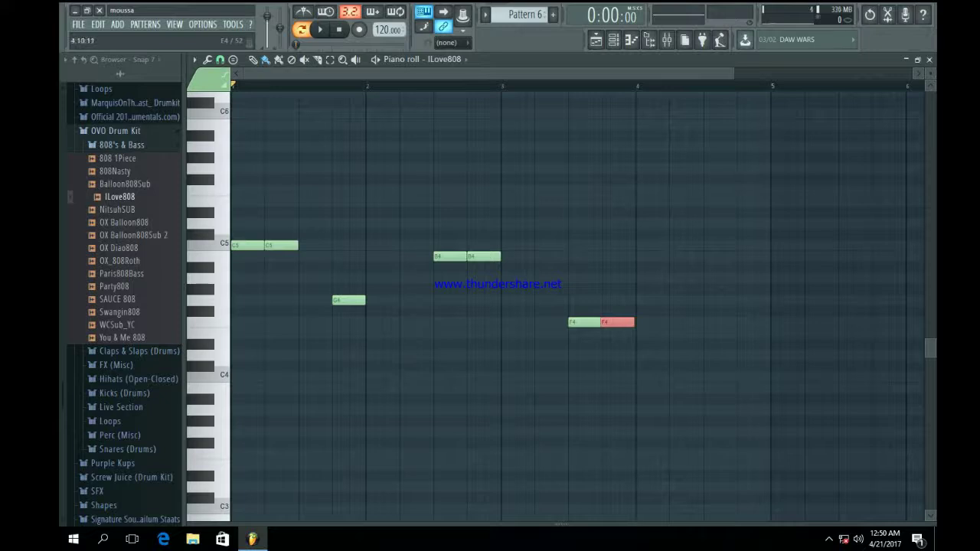
Add an eight-step F4 note at step 9 of bar 4 and a four-step C5 slide note at step 13, and play the pattern
{"action": "left_click", "coordinate": [705, 322]}
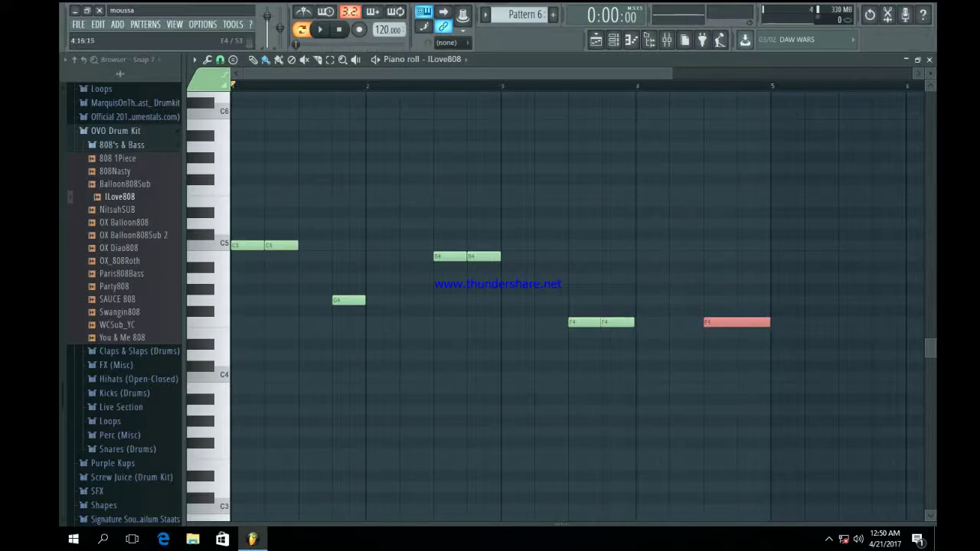
{"action": "left_click", "coordinate": [740, 245]}
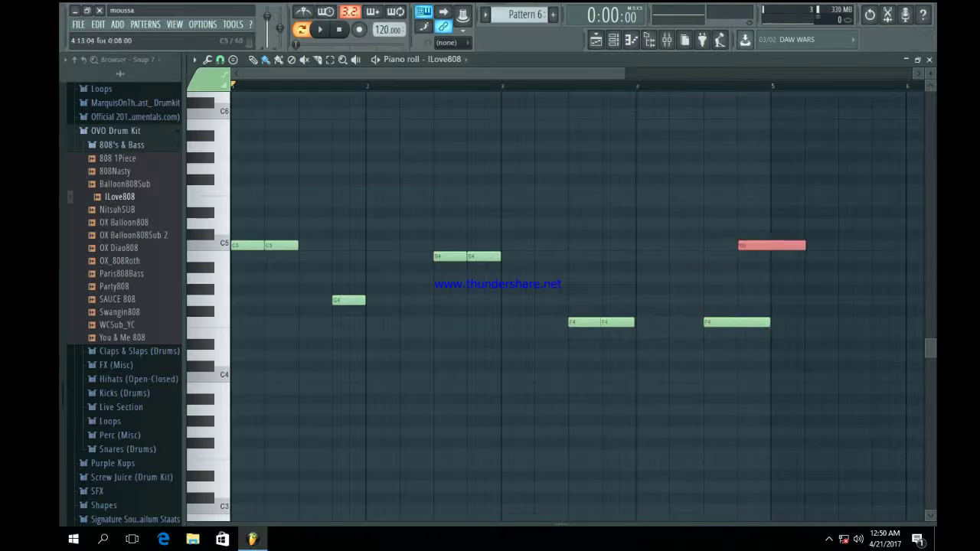
{"action": "left_click_drag", "start_coordinate": [803, 245], "coordinate": [784, 246]}
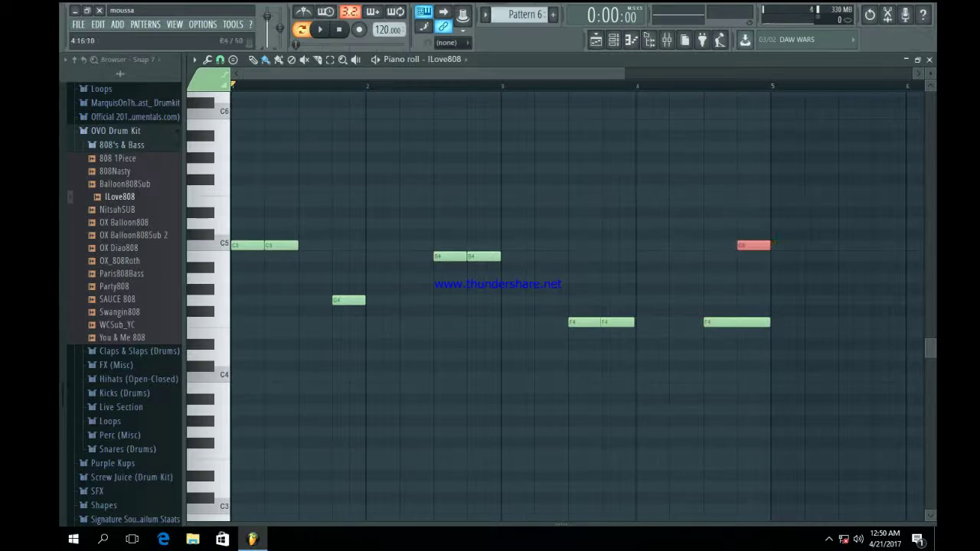
{"action": "double_click", "coordinate": [766, 246]}
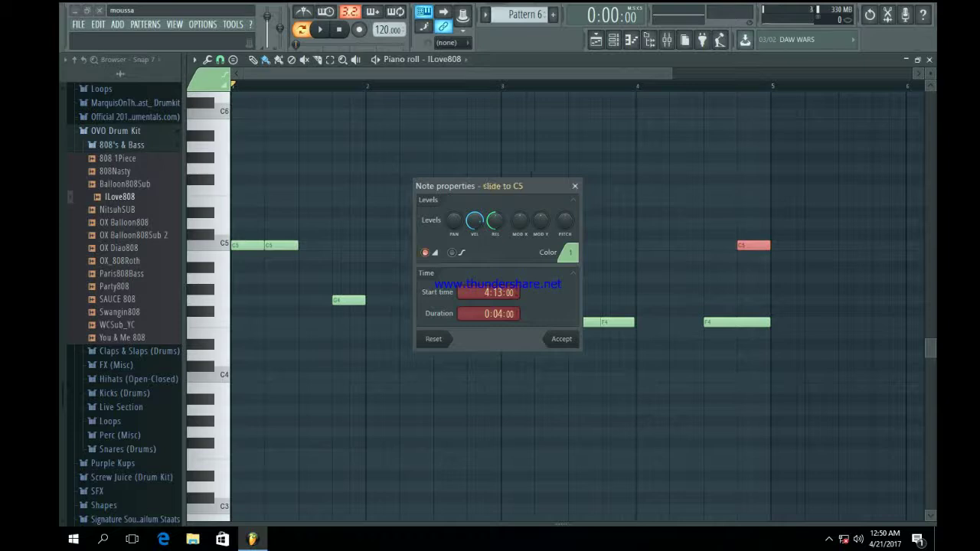
{"action": "left_click", "coordinate": [561, 339]}
{"action": "key", "text": "space"}
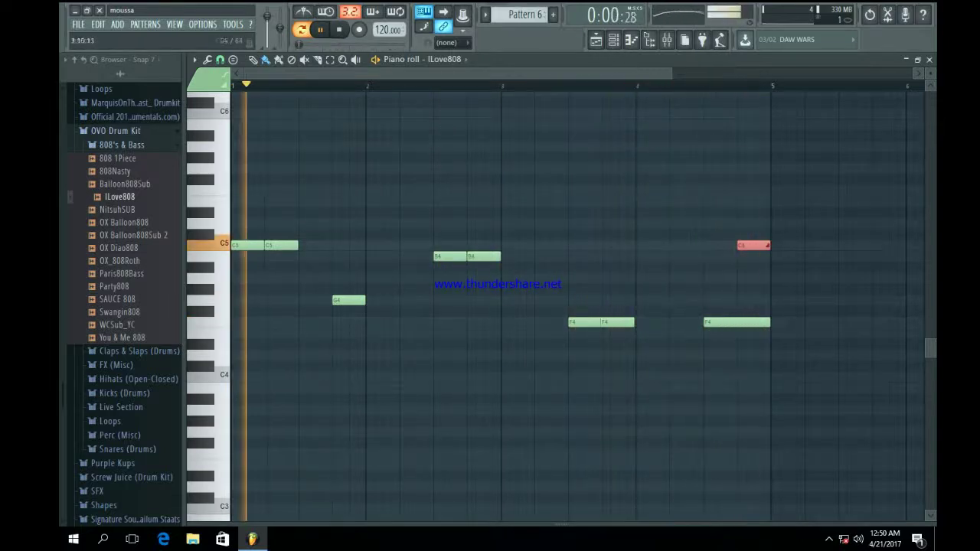
Enlarge the velocity lane and raise the velocities of all the 808 notes, with the last C5 slide note highest at about 94%
{"action": "left_click_drag", "start_coordinate": [562, 525], "coordinate": [562, 122]}
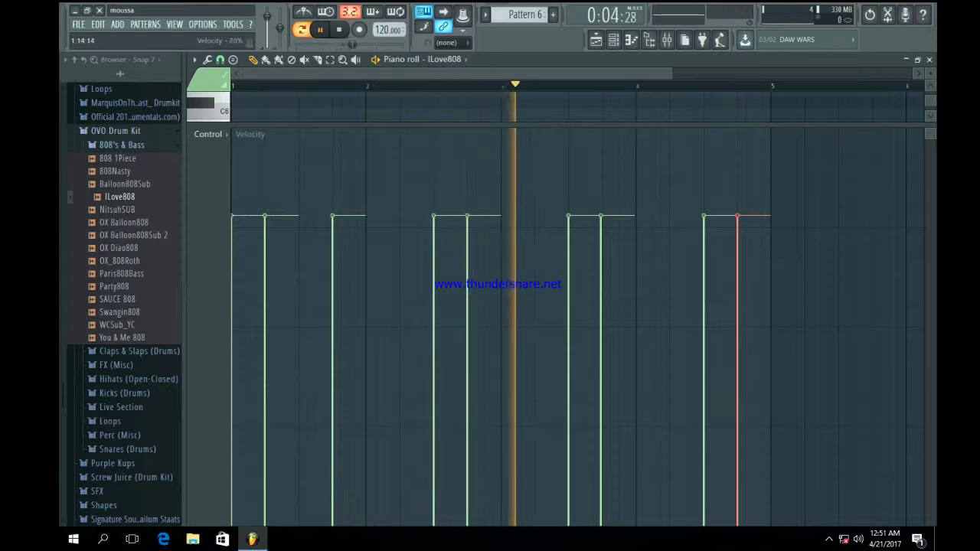
{"action": "left_click_drag", "start_coordinate": [561, 125], "coordinate": [562, 149]}
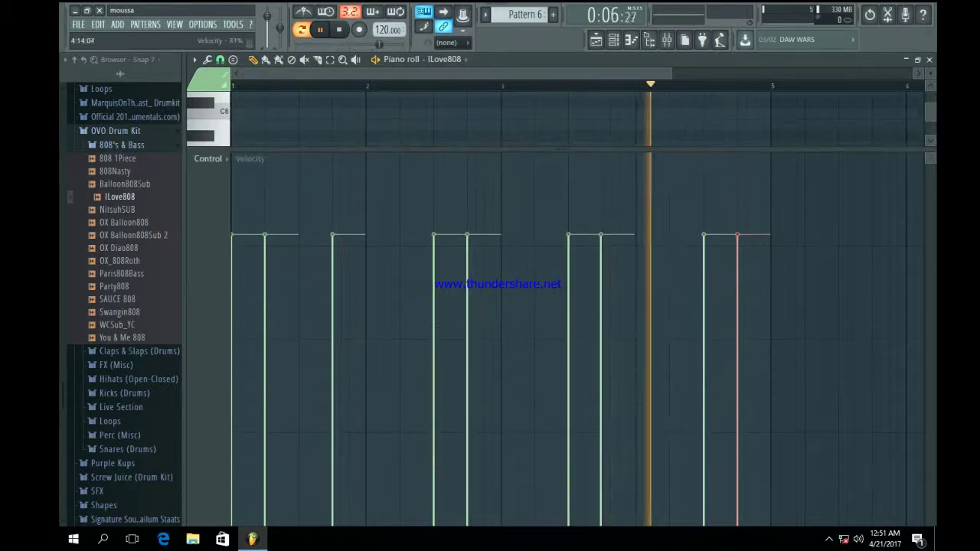
{"action": "left_click", "coordinate": [737, 221]}
{"action": "mouse_move", "coordinate": [265, 229]}
{"action": "left_mouse_down"}
{"action": "mouse_move", "coordinate": [239, 221]}
{"action": "mouse_move", "coordinate": [236, 197]}
{"action": "mouse_move", "coordinate": [444, 202]}
{"action": "mouse_move", "coordinate": [746, 188]}
{"action": "left_mouse_up"}
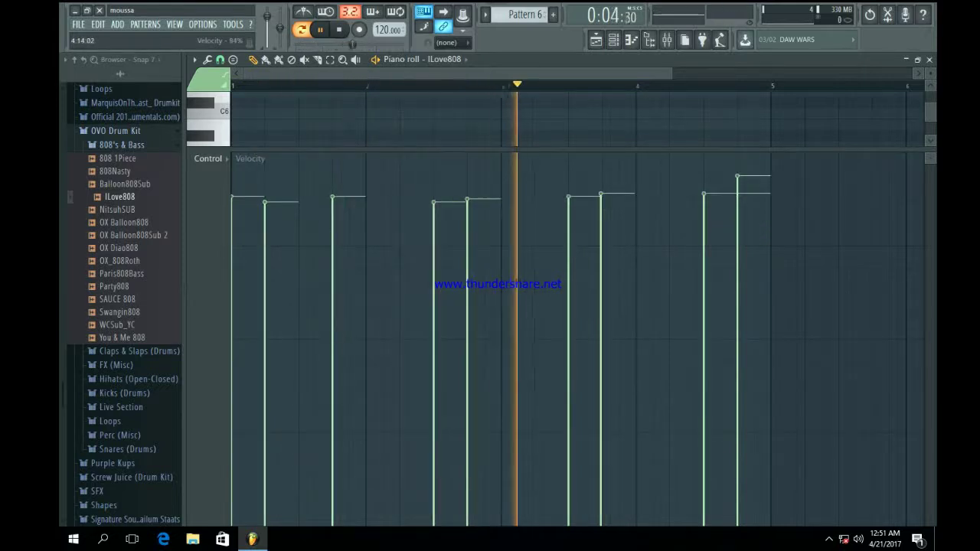
Place Pattern 6 on Track 5 at bar 10 and duplicate it three times up to bar 26
{"action": "left_click", "coordinate": [614, 39]}
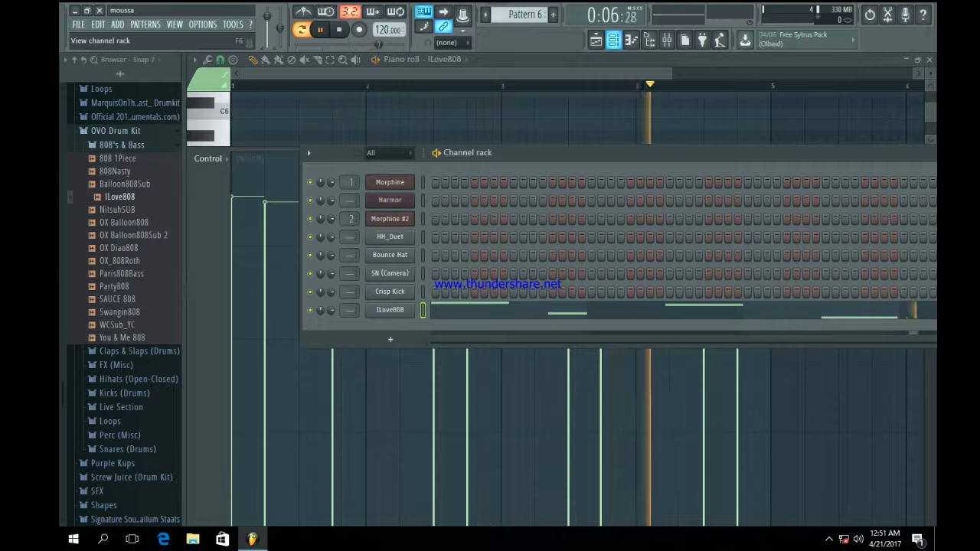
{"action": "left_click", "coordinate": [613, 40]}
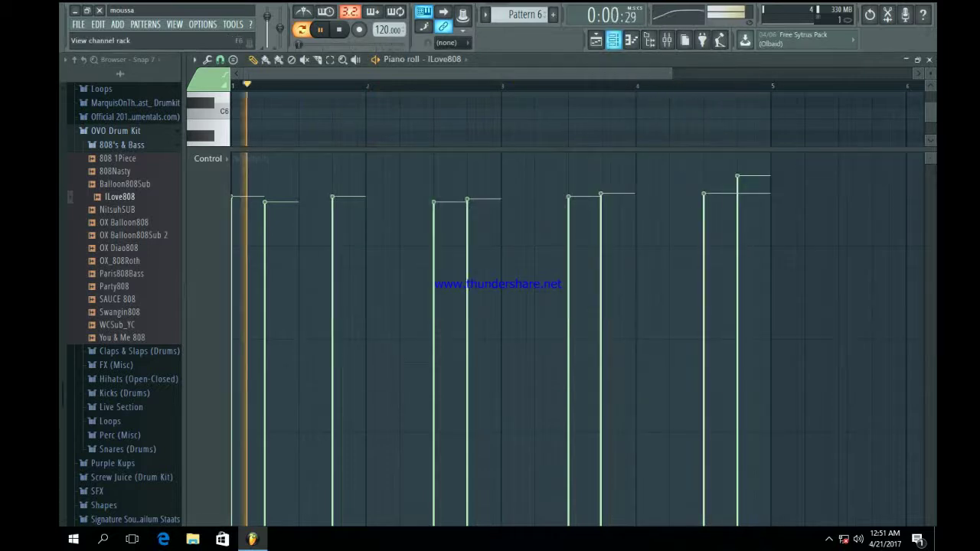
{"action": "left_click", "coordinate": [596, 40]}
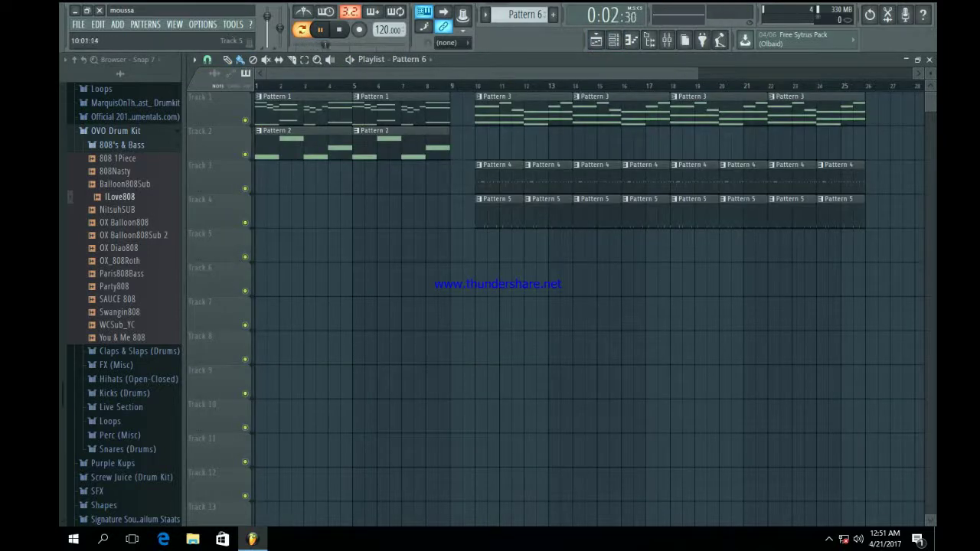
{"action": "left_click", "coordinate": [478, 245]}
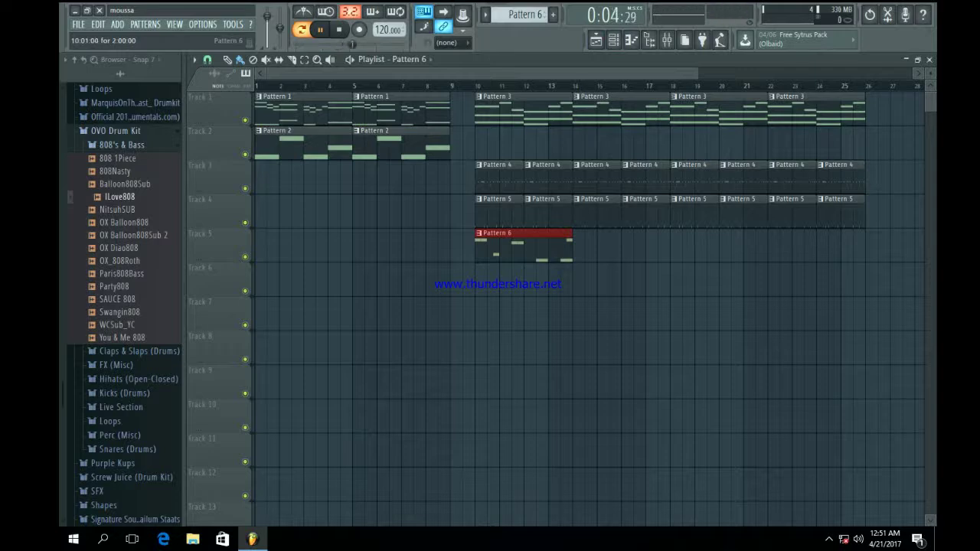
{"action": "key", "text": "ctrl+b"}
{"action": "key", "text": "ctrl+b"}
{"action": "key", "text": "ctrl+b"}
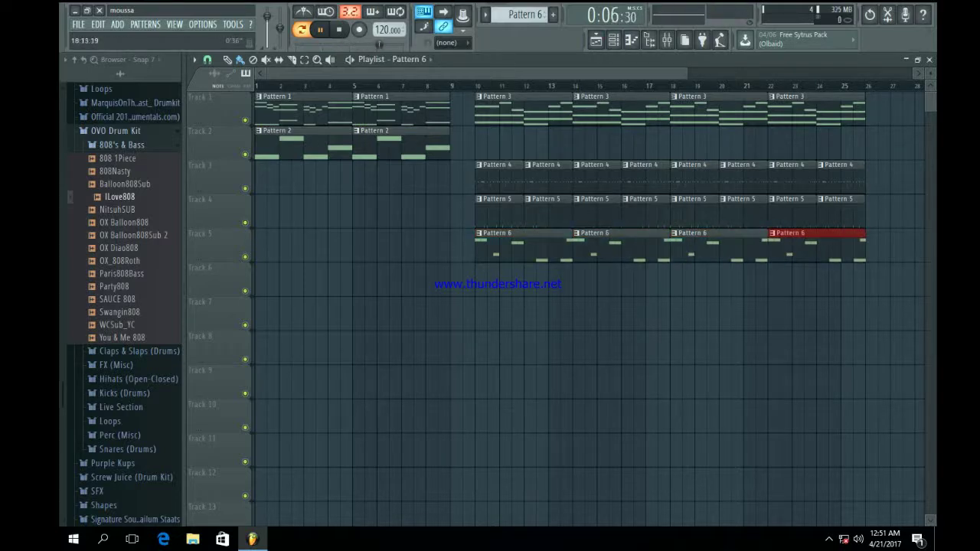
Leave only Tracks 4 and 5 audible and play the 808 line with the kick pattern in song mode
{"action": "left_click_drag", "start_coordinate": [685, 73], "coordinate": [464, 74]}
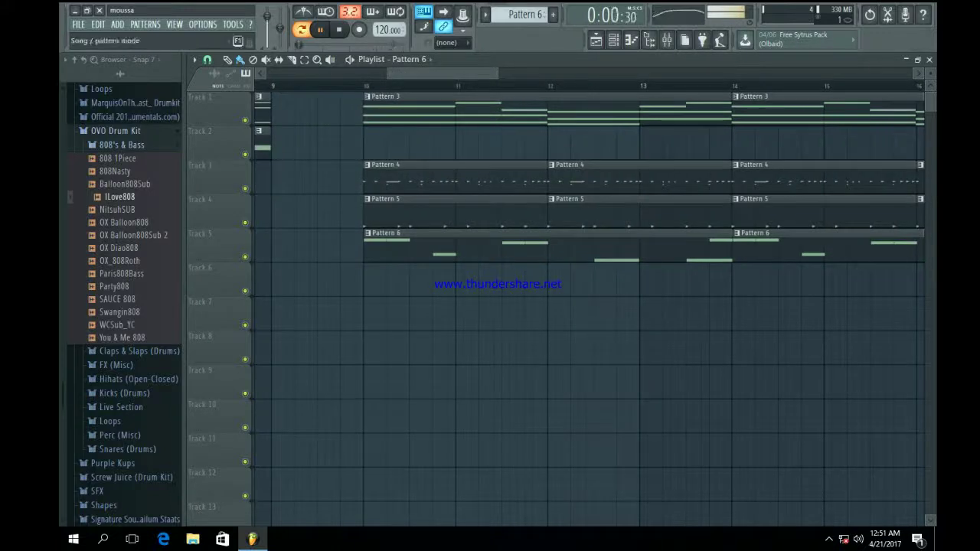
{"action": "right_click", "coordinate": [245, 120]}
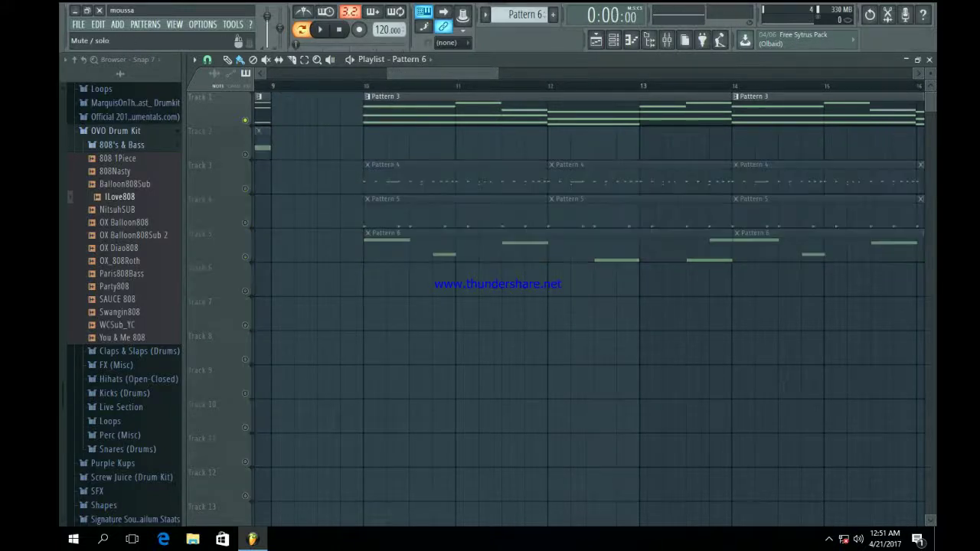
{"action": "left_click", "coordinate": [245, 223]}
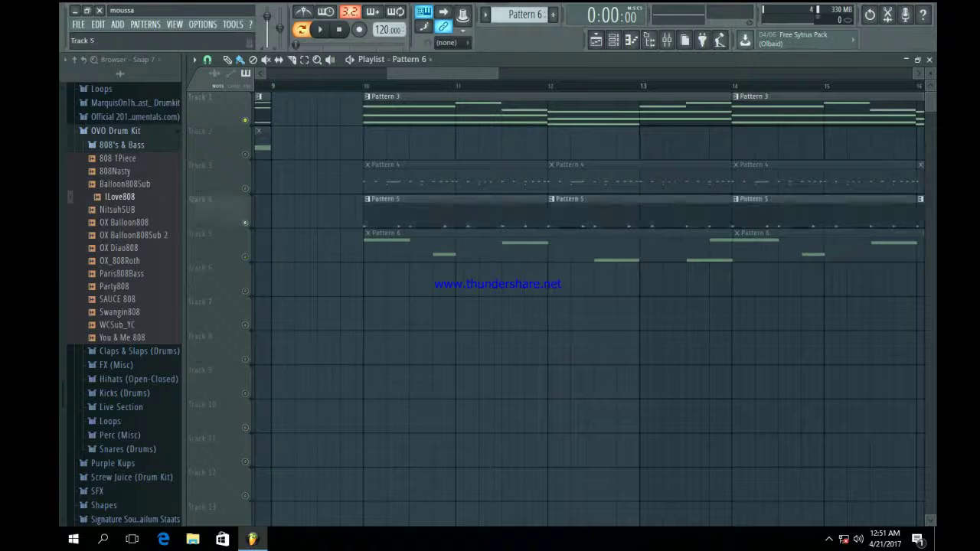
{"action": "left_click", "coordinate": [245, 257]}
{"action": "left_click", "coordinate": [245, 120]}
{"action": "key", "text": "l"}
{"action": "key", "text": "space"}
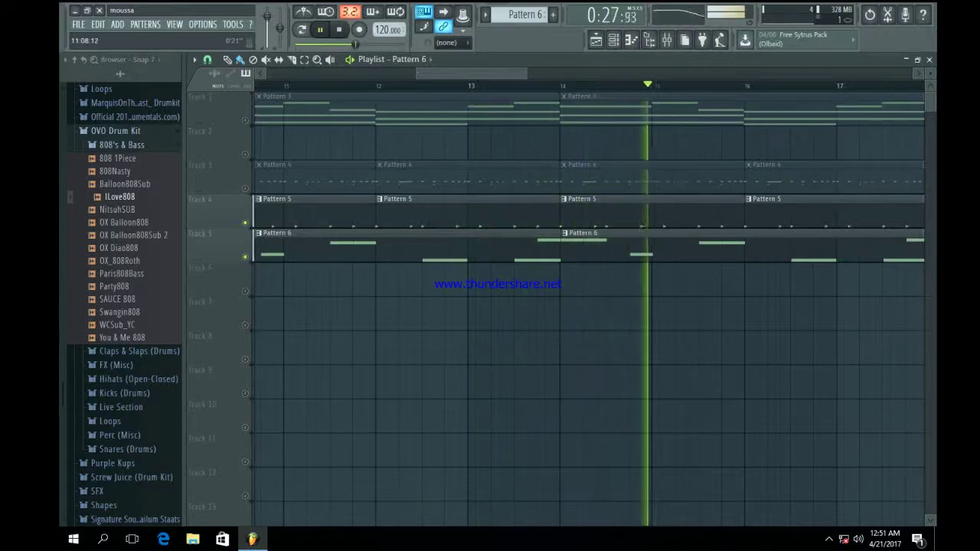
Stop the playback and make all playlist tracks audible again
{"action": "left_click_drag", "start_coordinate": [417, 74], "coordinate": [264, 74]}
{"action": "left_click", "coordinate": [339, 29]}
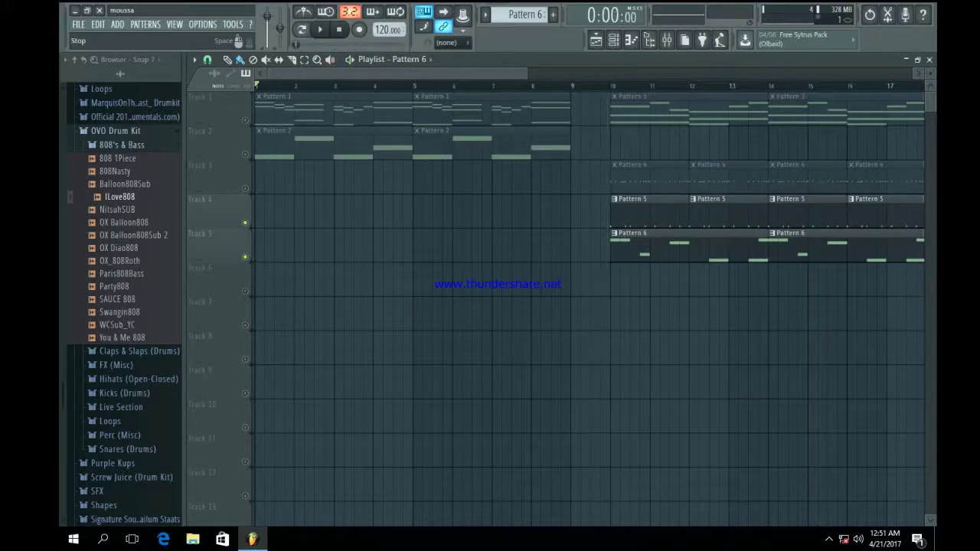
{"action": "right_click", "coordinate": [245, 120]}
{"action": "right_click", "coordinate": [245, 120]}
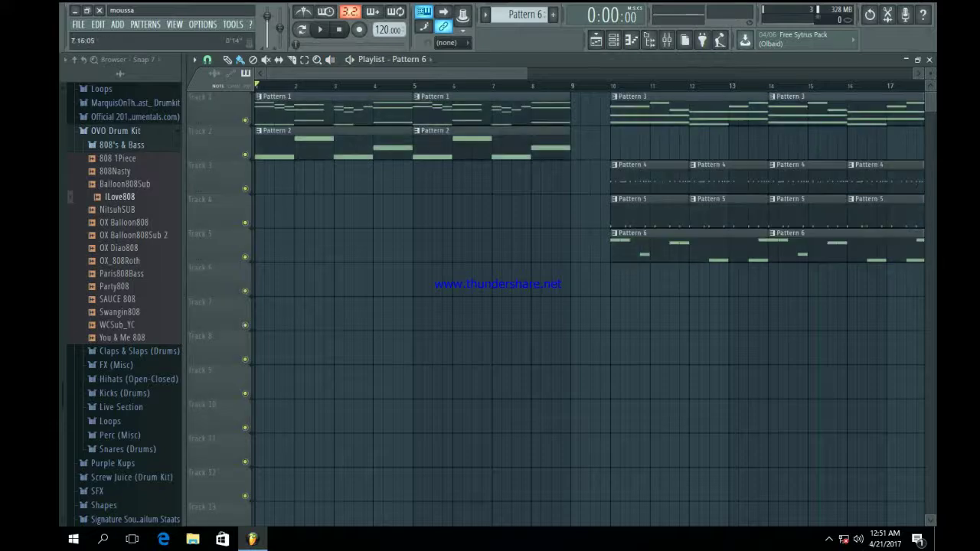
{"action": "left_click_drag", "start_coordinate": [527, 74], "coordinate": [915, 74]}
Open the OVO Drum Kit's Perc (Misc) folder and audition its shaker, perc and tom samples
{"action": "scroll", "coordinate": [138, 220], "scroll_direction": "up", "scroll_amount": 4}
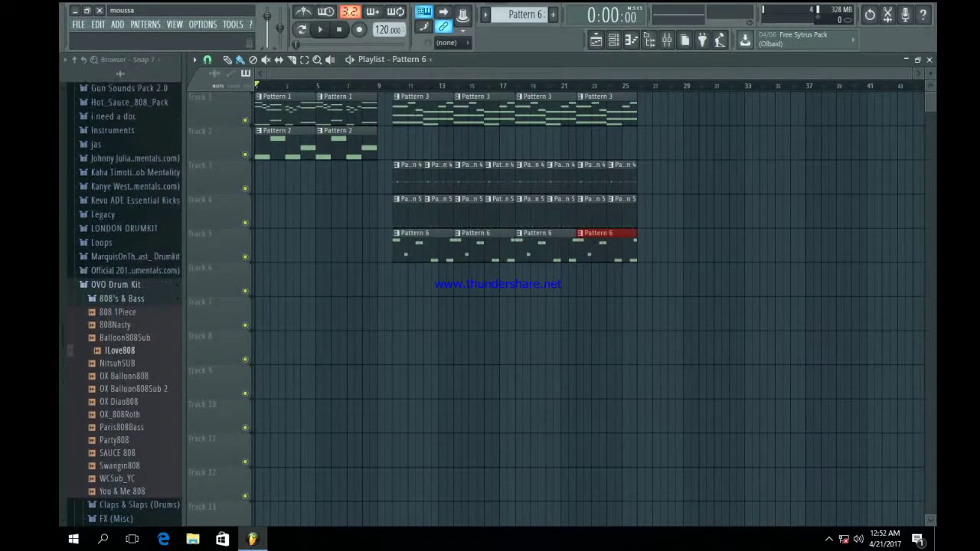
{"action": "left_click", "coordinate": [122, 298]}
{"action": "left_click", "coordinate": [123, 397]}
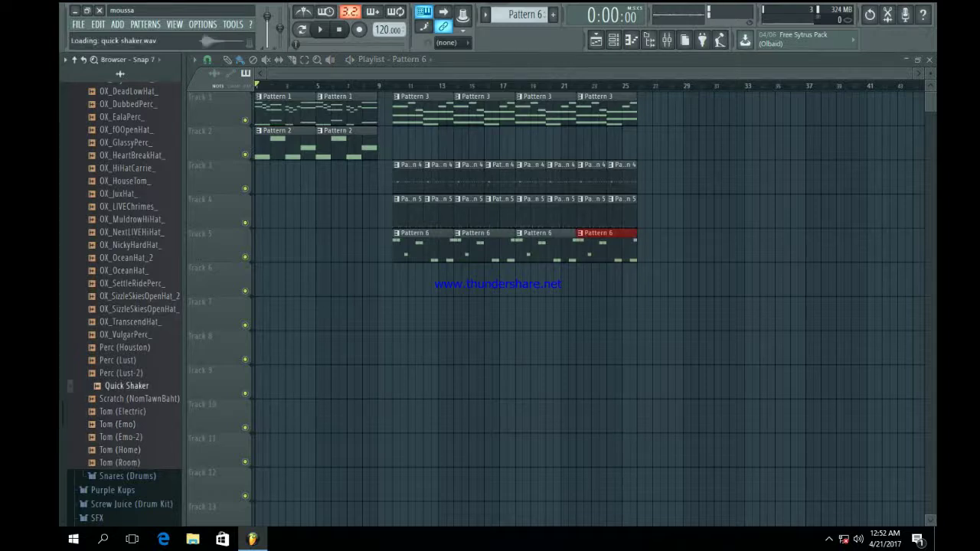
{"action": "key", "text": "Up"}
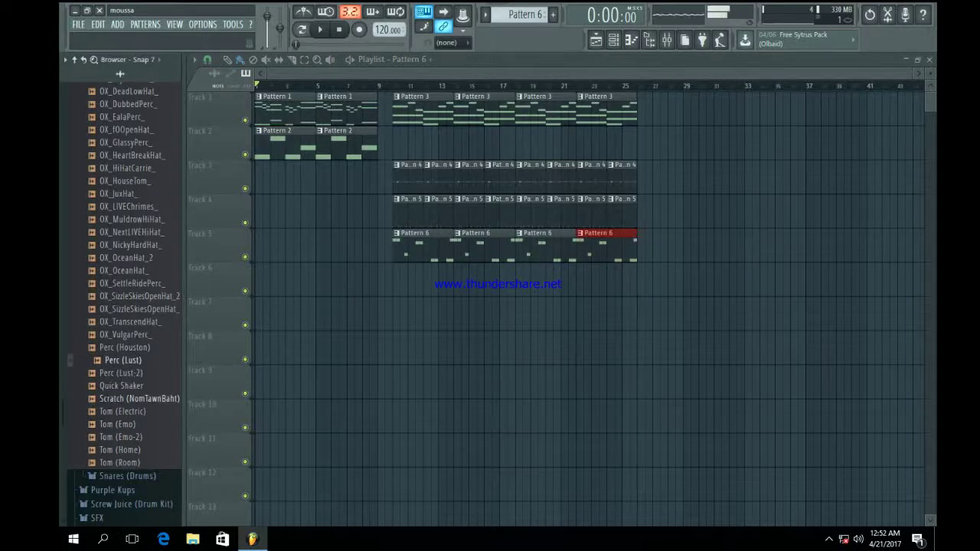
{"action": "key", "text": "Down"}
{"action": "key", "text": "Down"}
{"action": "key", "text": "Down"}
{"action": "key", "text": "Down"}
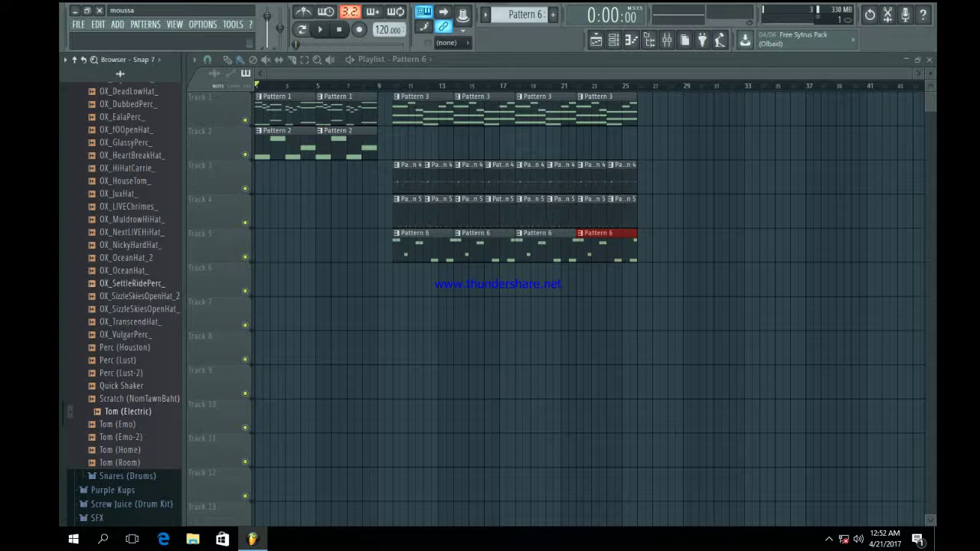
{"action": "key", "text": "Down"}
{"action": "key", "text": "Down"}
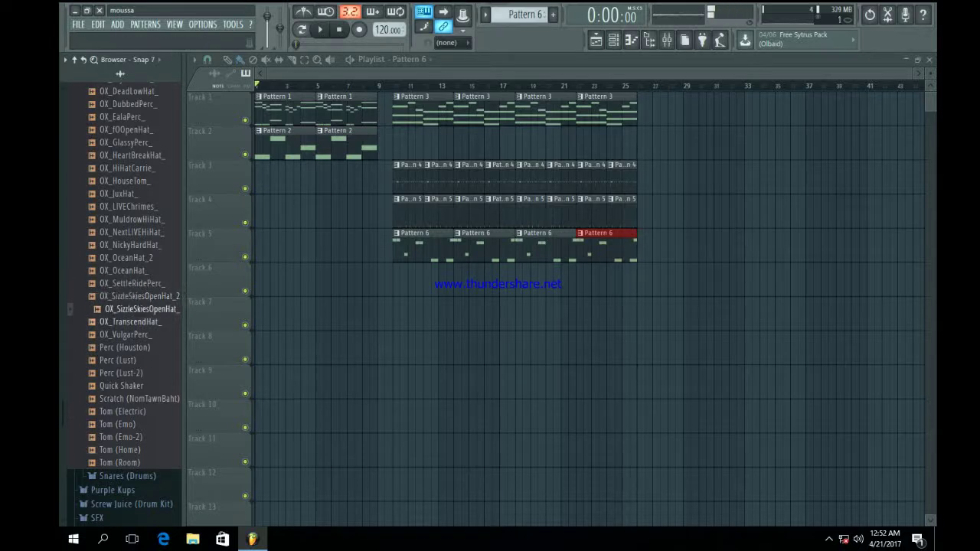
Audition the OX hat, perc and crash samples in the Perc (Misc) folder, going back up to Double Open Hat
{"action": "key", "text": "Down"}
{"action": "key", "text": "Up"}
{"action": "key", "text": "Up"}
{"action": "key", "text": "Up"}
{"action": "key", "text": "Up"}
{"action": "key", "text": "Up"}
{"action": "key", "text": "Up"}
{"action": "key", "text": "Up"}
{"action": "key", "text": "Up"}
{"action": "key", "text": "Up"}
{"action": "key", "text": "Up"}
{"action": "key", "text": "Up"}
{"action": "key", "text": "Up"}
{"action": "key", "text": "Up"}
{"action": "key", "text": "Up"}
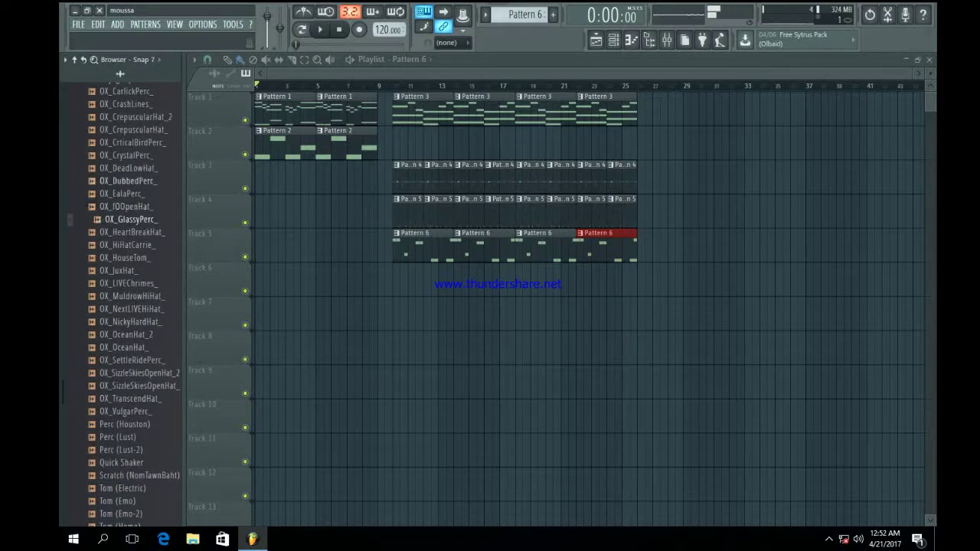
{"action": "key", "text": "Up"}
{"action": "key", "text": "Up"}
{"action": "key", "text": "Up"}
{"action": "key", "text": "Up"}
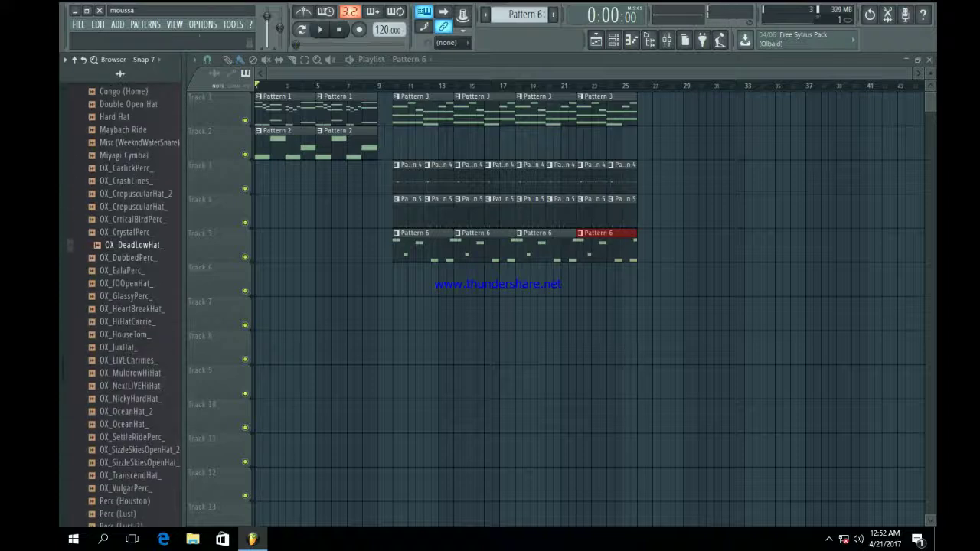
{"action": "key", "text": "Up"}
{"action": "key", "text": "Up"}
{"action": "key", "text": "Up"}
{"action": "key", "text": "Up"}
{"action": "key", "text": "Up"}
{"action": "key", "text": "Up"}
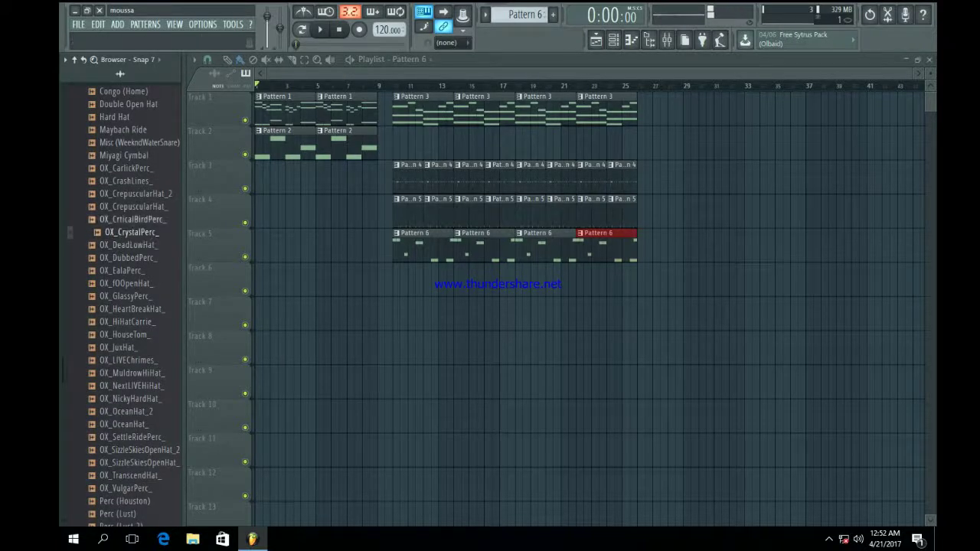
{"action": "key", "text": "Down"}
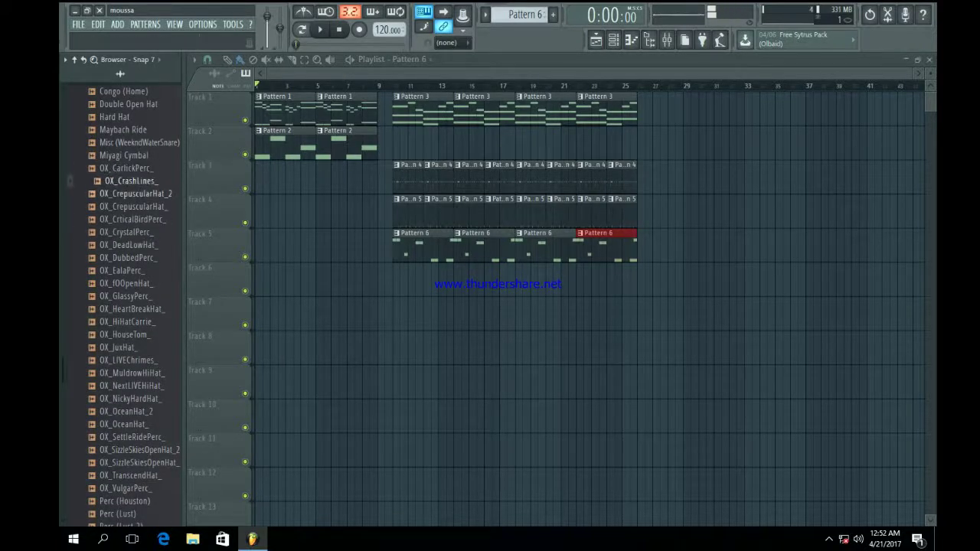
{"action": "key", "text": "Up"}
{"action": "key", "text": "Up"}
{"action": "key", "text": "Up"}
{"action": "key", "text": "Up"}
{"action": "key", "text": "Up"}
{"action": "key", "text": "Up"}
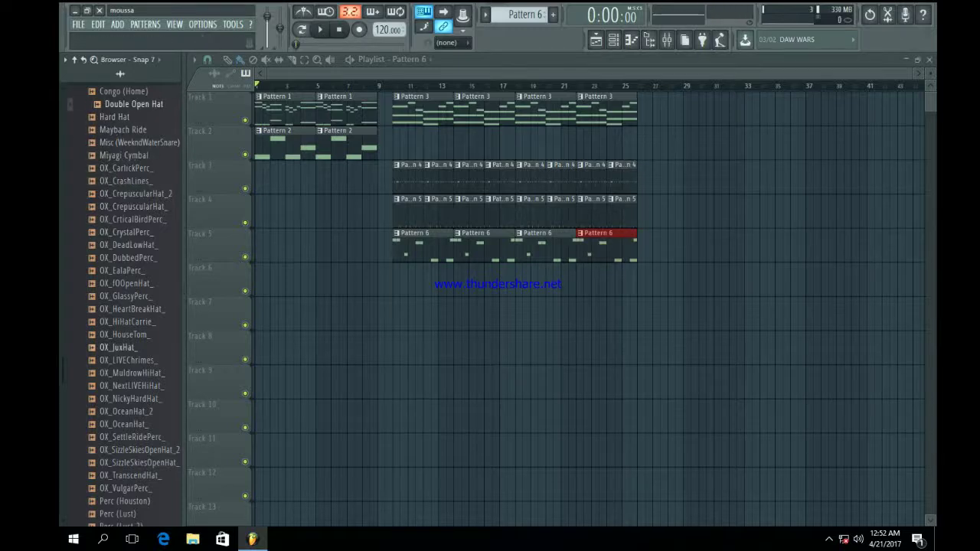
Audition the hat samples from OX_NextLIVEHiHat_ and OX_NickyHardHat_ down to OX_TranscendHat_
{"action": "left_click", "coordinate": [132, 386]}
{"action": "left_click", "coordinate": [131, 399]}
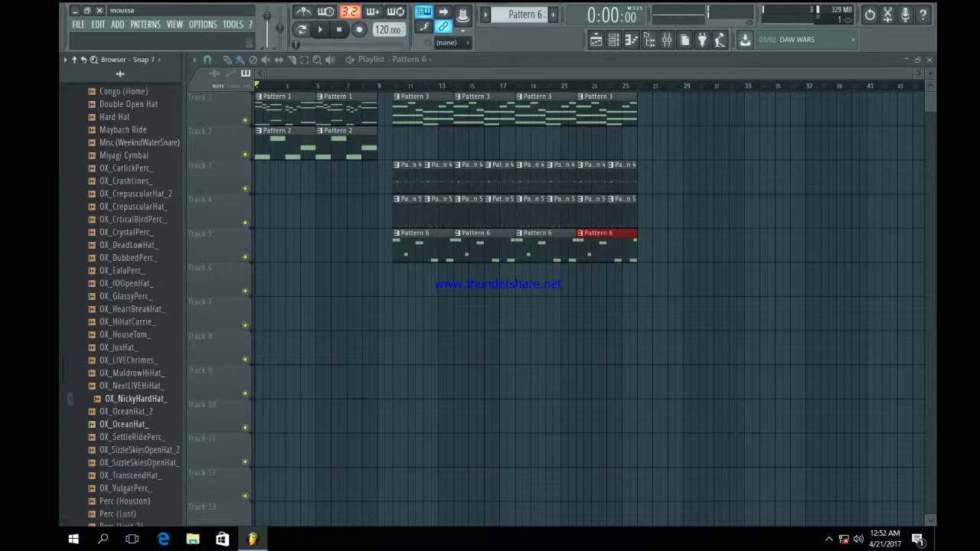
{"action": "left_click", "coordinate": [126, 424]}
{"action": "left_click", "coordinate": [132, 437]}
{"action": "left_click", "coordinate": [131, 463]}
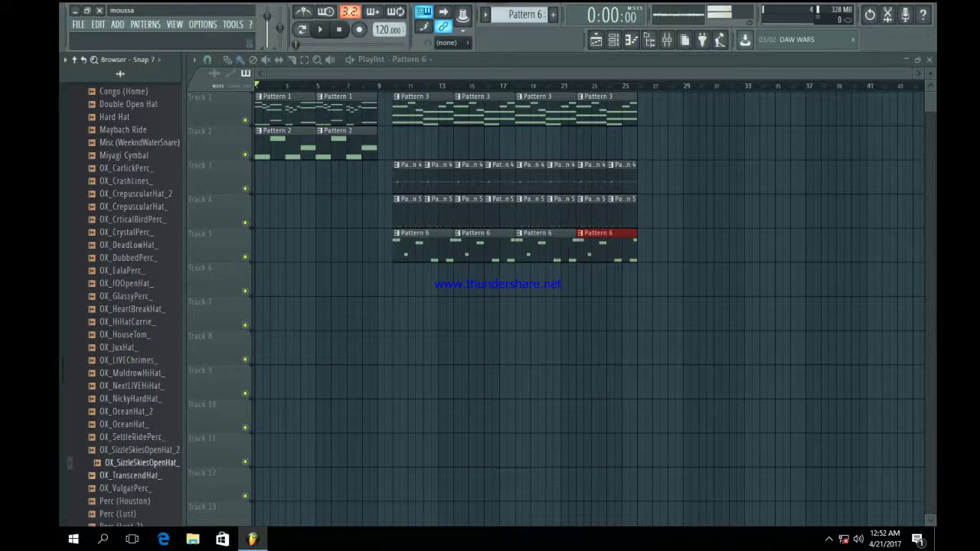
{"action": "left_click", "coordinate": [131, 476]}
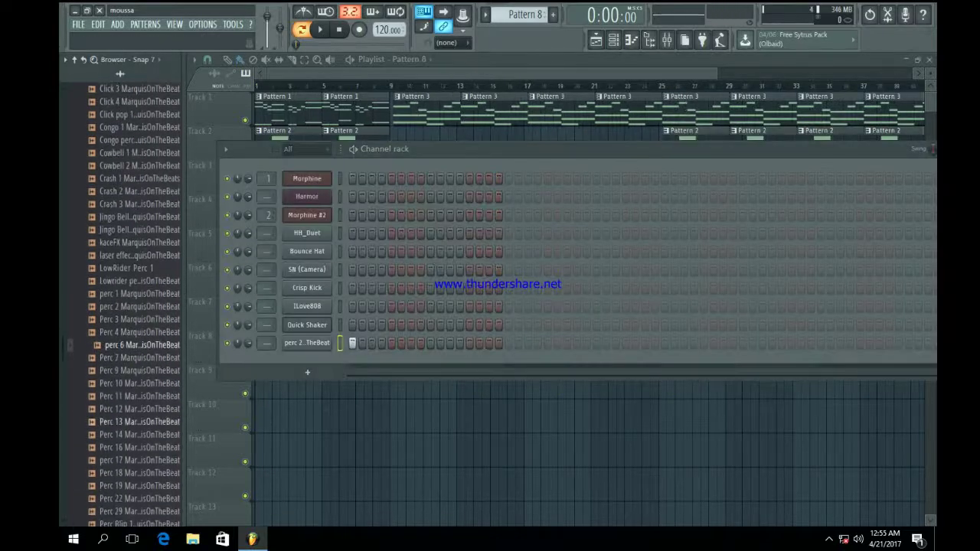
Audition percussion samples in the MarquisOnTheBeat drum kit, from Perc 13 to Perc Blip 1 and perc Rim
{"action": "left_click", "coordinate": [123, 422]}
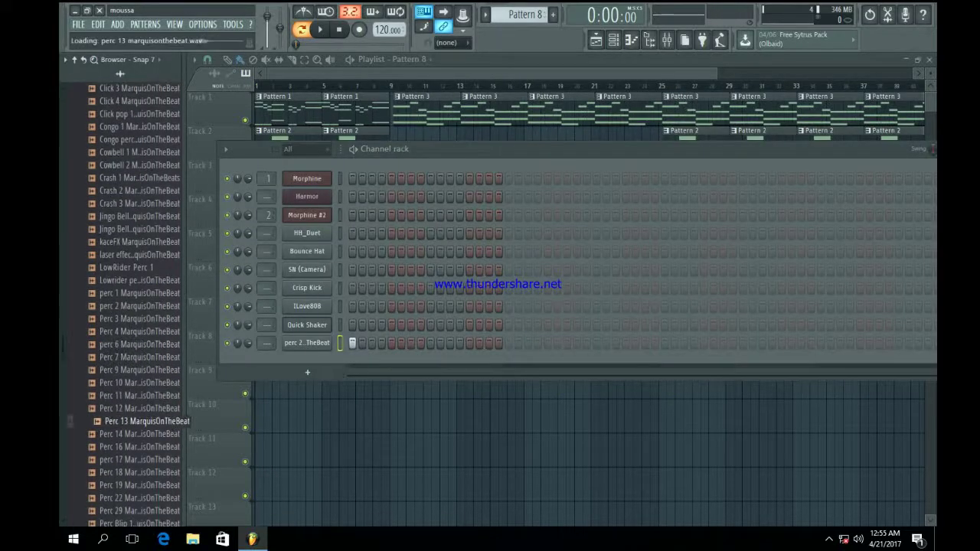
{"action": "scroll", "coordinate": [122, 422], "scroll_direction": "down", "scroll_amount": 2}
{"action": "left_click", "coordinate": [122, 422]}
{"action": "left_click", "coordinate": [122, 434]}
{"action": "left_click", "coordinate": [121, 460]}
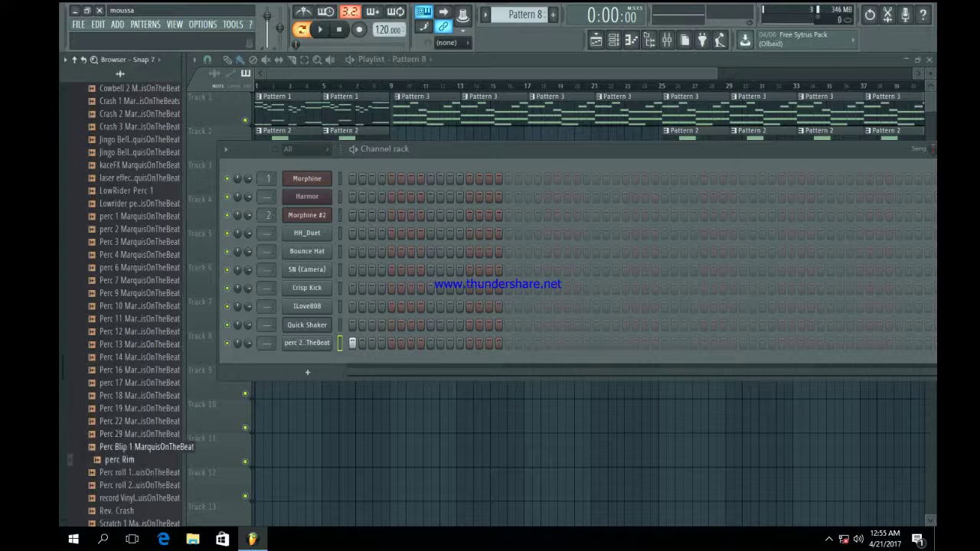
{"action": "left_click", "coordinate": [123, 448]}
Add perc Rim as a new channel below the perc 2 channel and place hits on steps 13, 27 and 41
{"action": "left_click", "coordinate": [121, 460]}
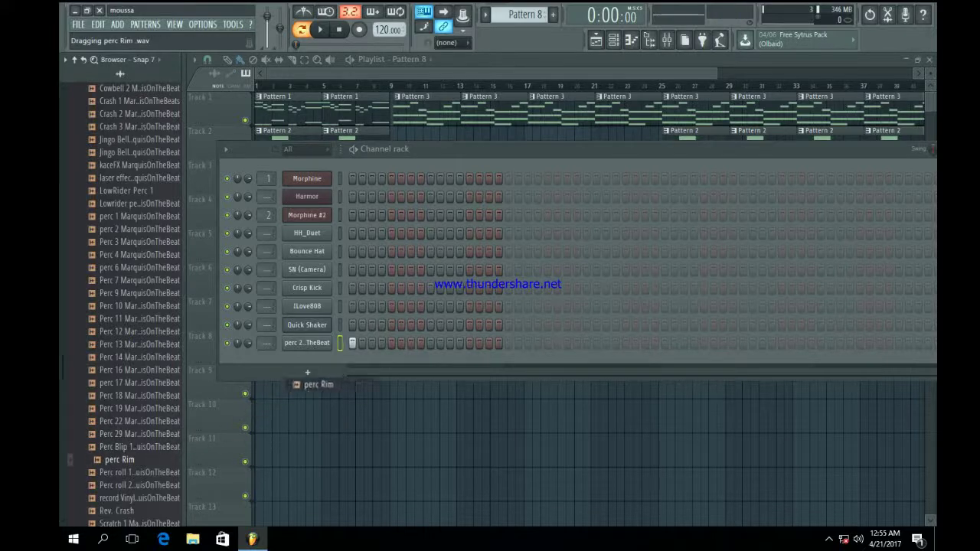
{"action": "left_click_drag", "start_coordinate": [307, 373], "coordinate": [307, 391]}
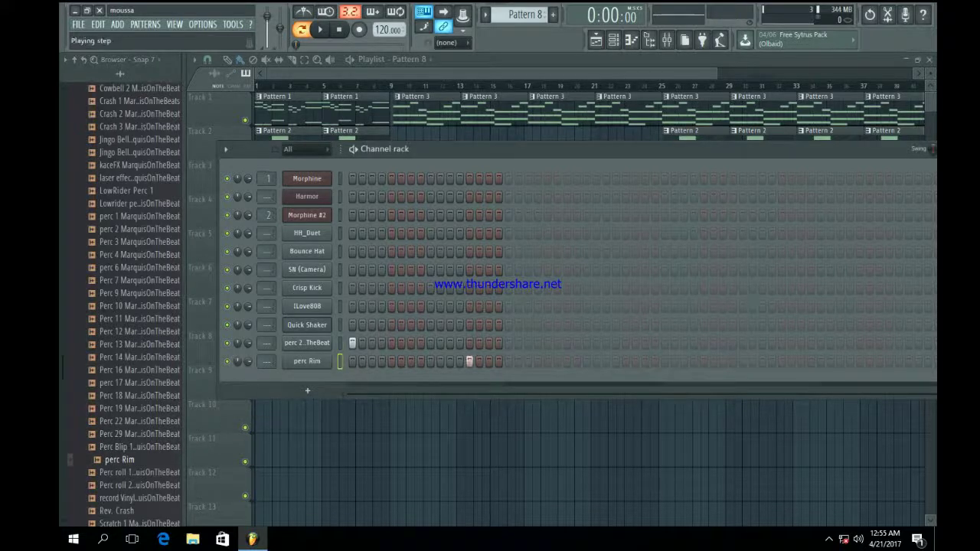
{"action": "left_click", "coordinate": [606, 361]}
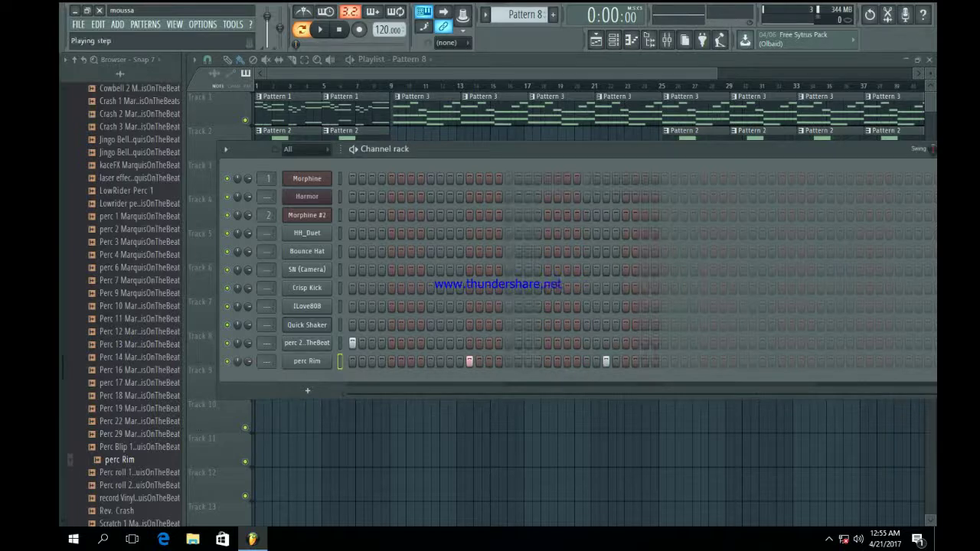
{"action": "left_click", "coordinate": [742, 361]}
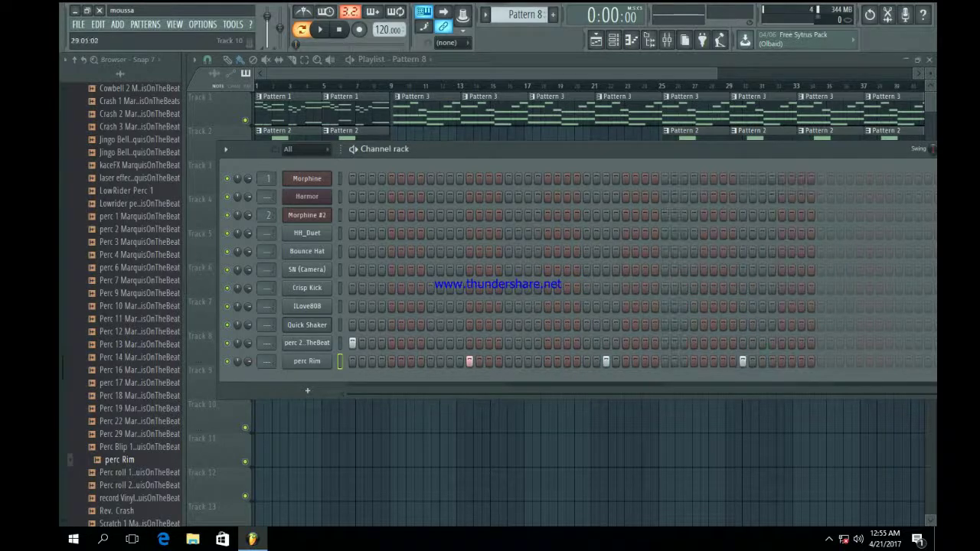
Hide the channel rack and place Pattern 8 on Track 7 of the playlist at bar 25
{"action": "key", "text": "F6"}
{"action": "key", "text": "l"}
{"action": "scroll", "coordinate": [467, 314], "scroll_direction": "right", "scroll_amount": 6}
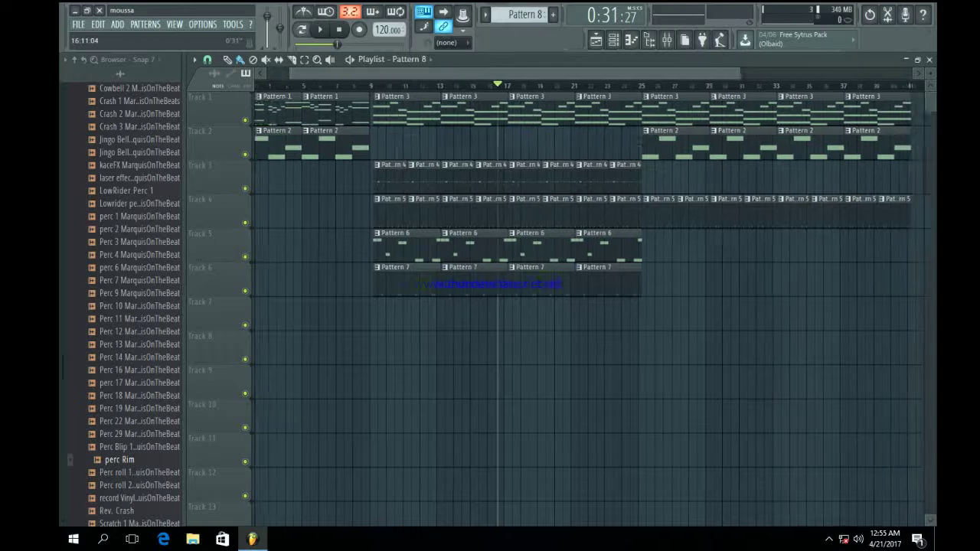
{"action": "scroll", "coordinate": [466, 314], "scroll_direction": "left", "scroll_amount": 2}
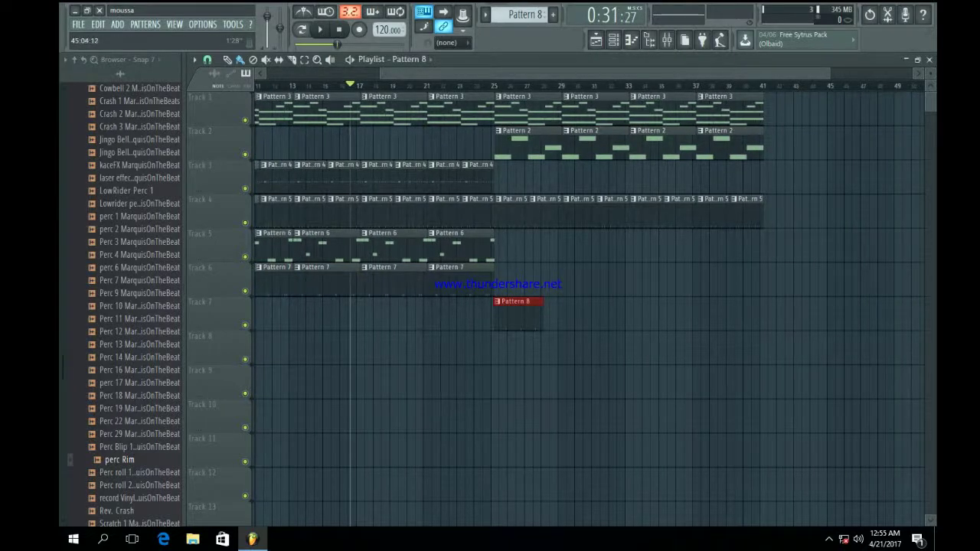
In Pattern 8, move the perc Rim hit from step 41 to step 37
{"action": "left_click_drag", "start_coordinate": [830, 73], "coordinate": [561, 73]}
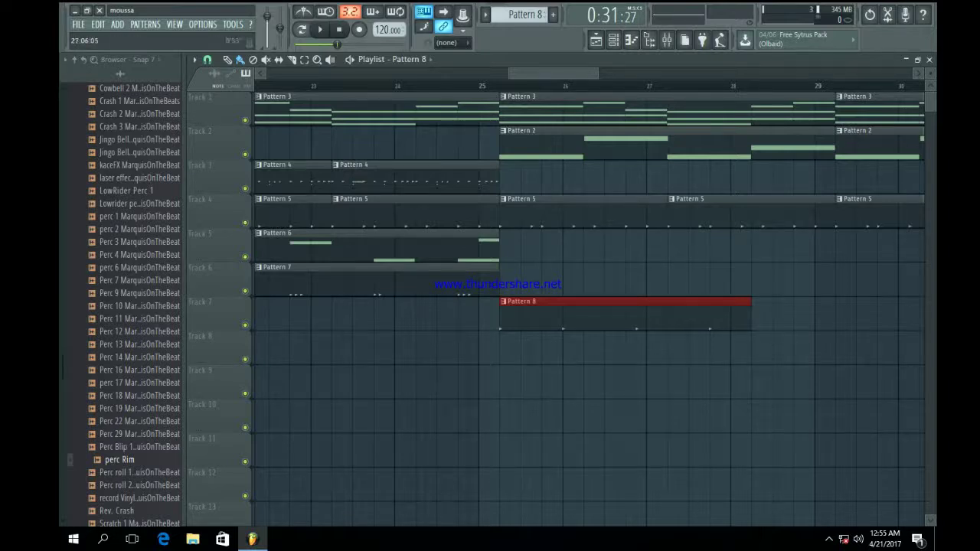
{"action": "key", "text": "F6"}
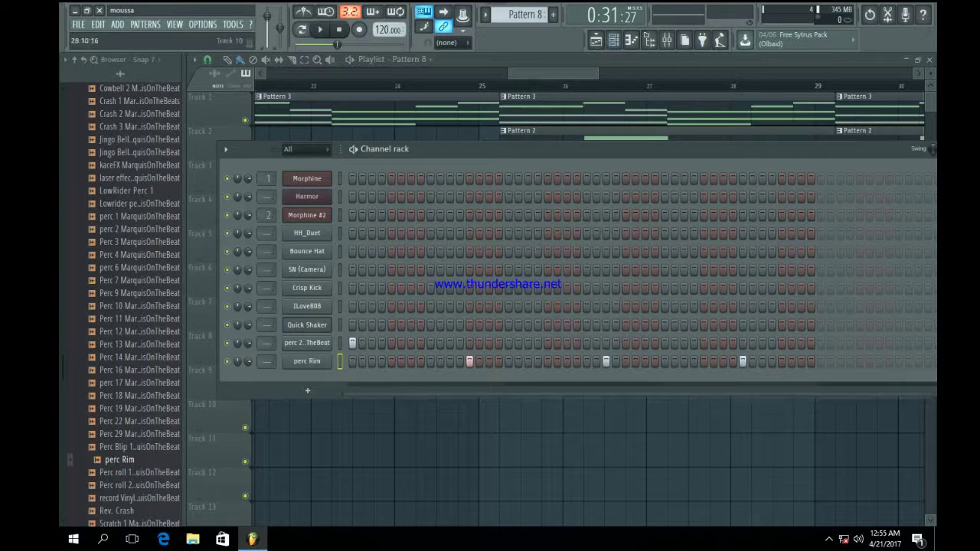
{"action": "right_click", "coordinate": [743, 361]}
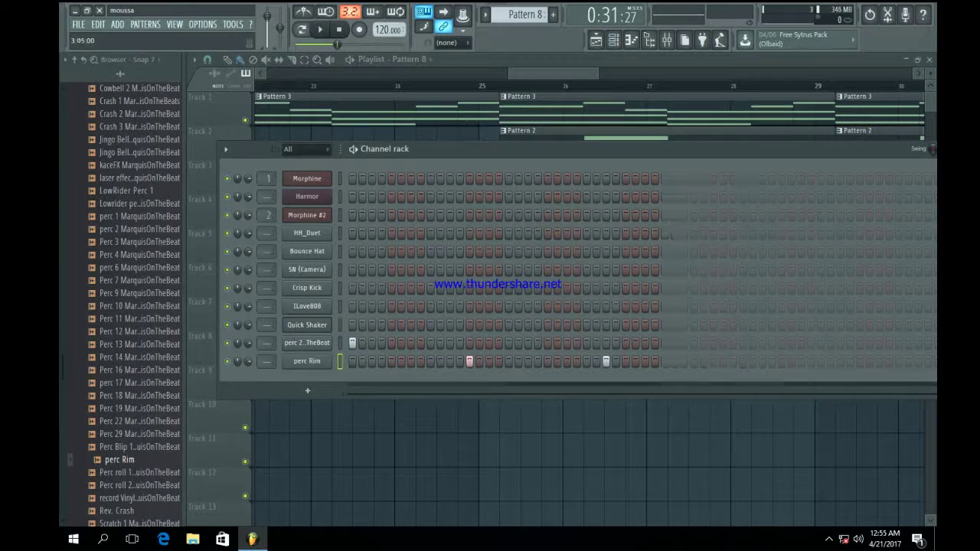
{"action": "key", "text": "F6"}
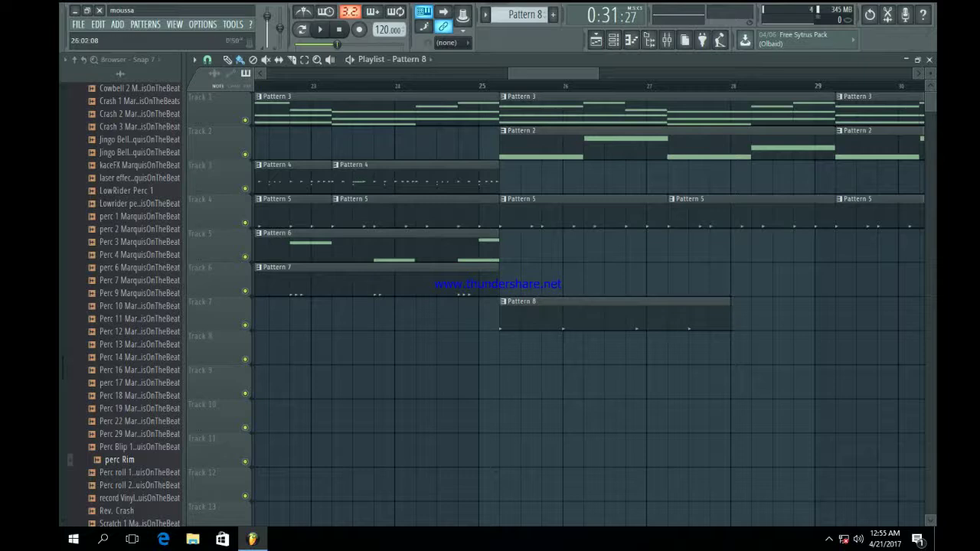
Add perc Rim hits on steps 49 and 59, and extend the Track 7 Pattern 8 clip to bar 29
{"action": "left_click_drag", "start_coordinate": [598, 74], "coordinate": [545, 73]}
{"action": "left_click_drag", "start_coordinate": [531, 73], "coordinate": [601, 73]}
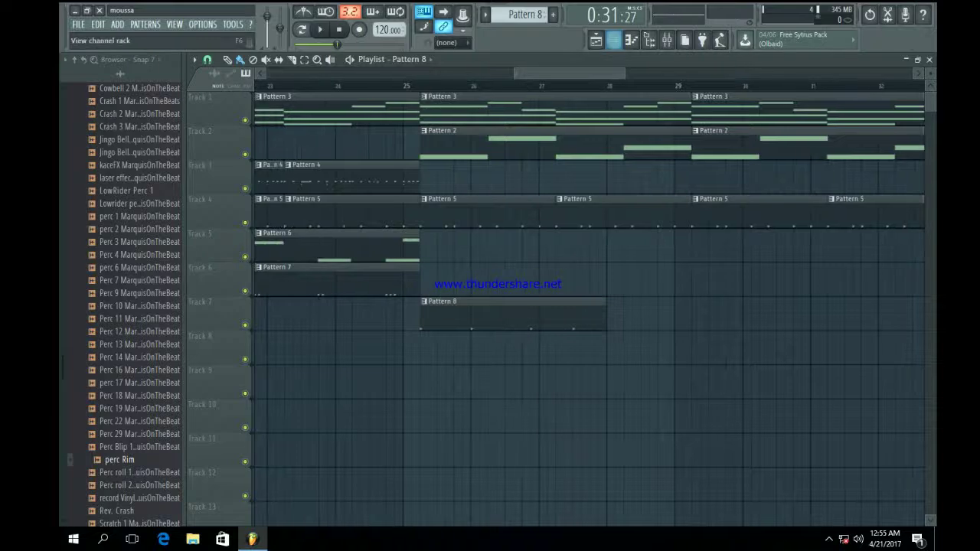
{"action": "left_click", "coordinate": [613, 40]}
{"action": "left_click", "coordinate": [613, 40]}
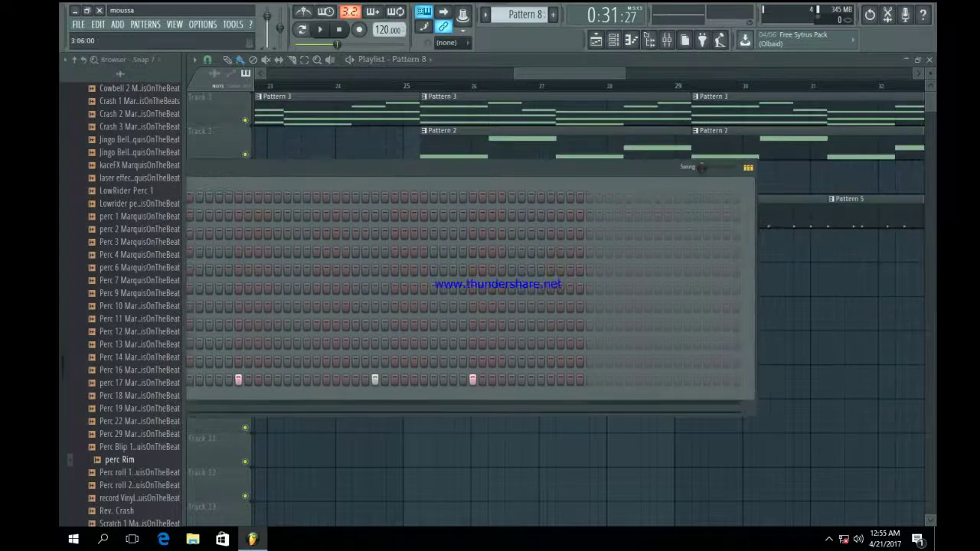
{"action": "left_click", "coordinate": [590, 380]}
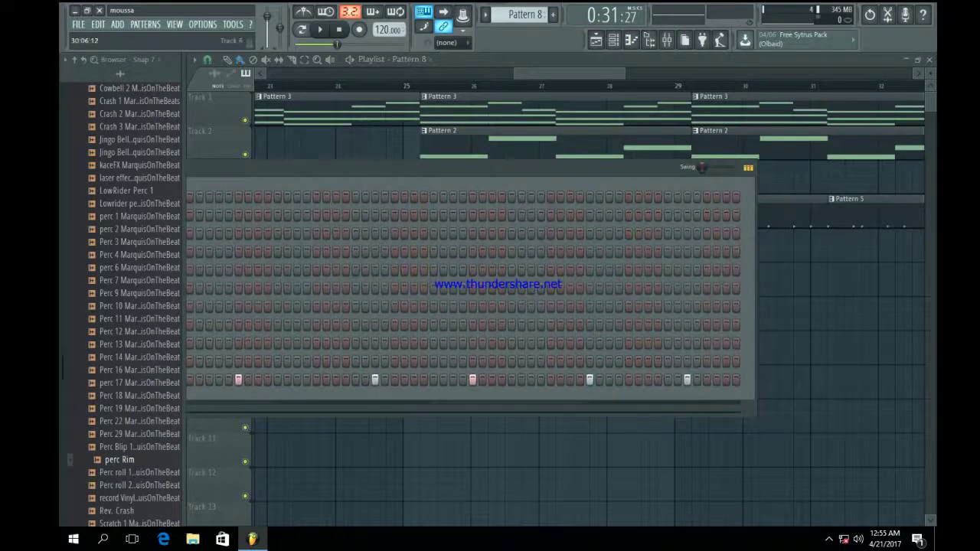
{"action": "right_click", "coordinate": [766, 280]}
{"action": "left_click_drag", "start_coordinate": [607, 315], "coordinate": [662, 315]}
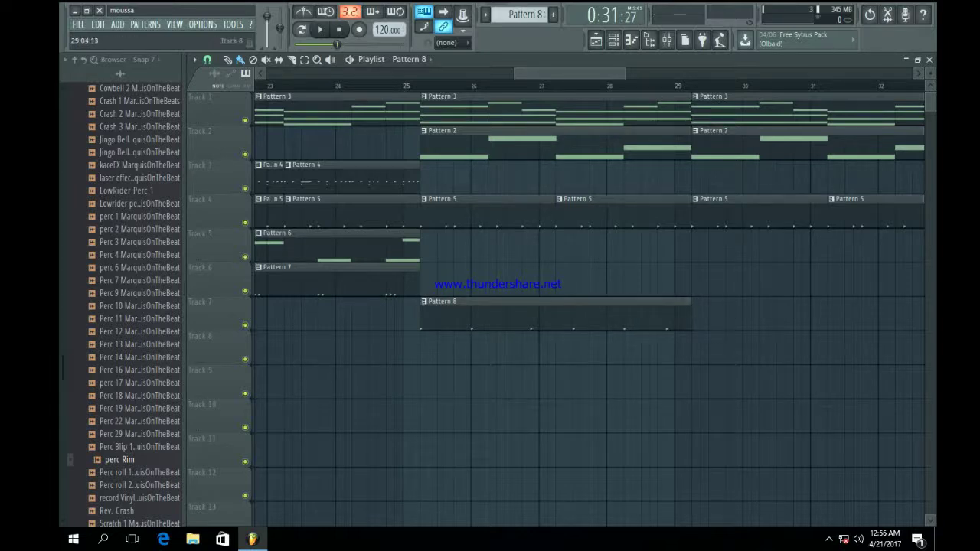
Duplicate the Pattern 8 clip three times along Track 7 to fill it through to bar 41
{"action": "left_click_drag", "start_coordinate": [625, 74], "coordinate": [745, 74]}
{"action": "left_click_drag", "start_coordinate": [432, 398], "coordinate": [291, 298]}
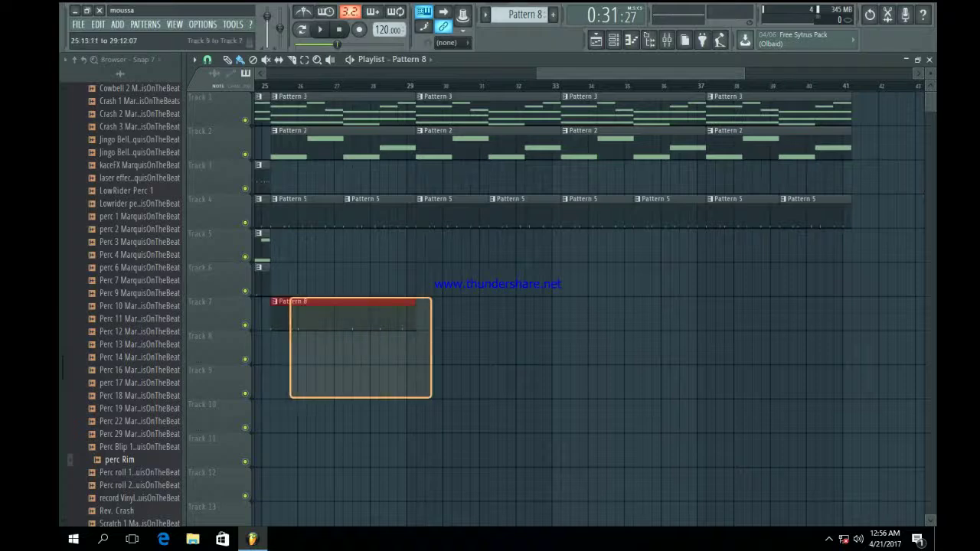
{"action": "key", "text": "ctrl+b"}
{"action": "key", "text": "ctrl+b"}
{"action": "key", "text": "ctrl+b"}
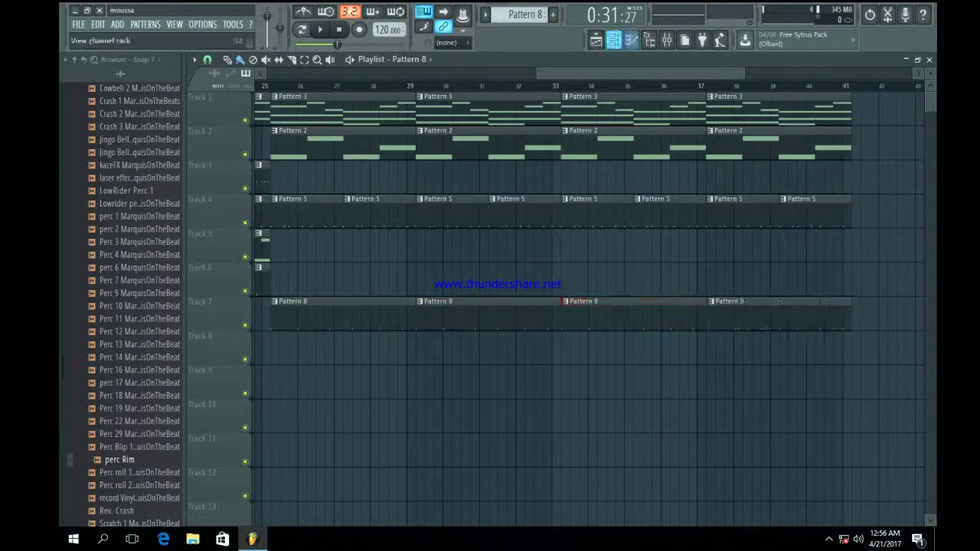
Route the perc Rim channel to mixer track 3 and load Fruity Reeverb 2 into its effect slot 2
{"action": "left_click", "coordinate": [613, 39]}
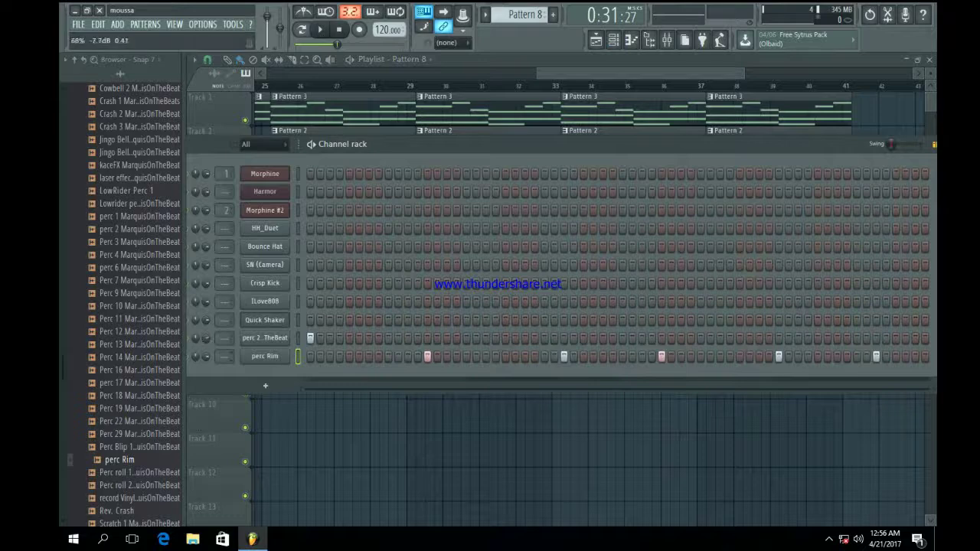
{"action": "left_click", "coordinate": [265, 356]}
{"action": "key", "text": "F9"}
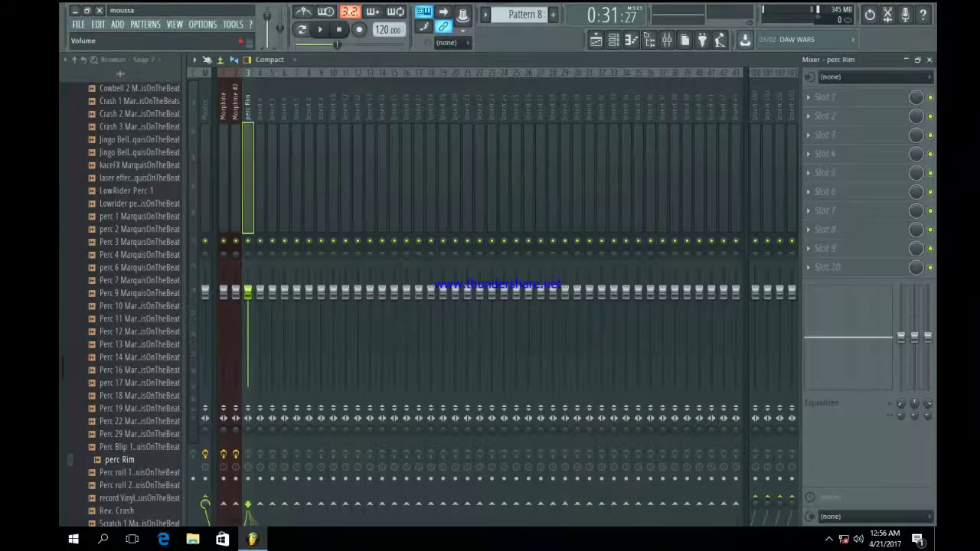
{"action": "left_click", "coordinate": [827, 115]}
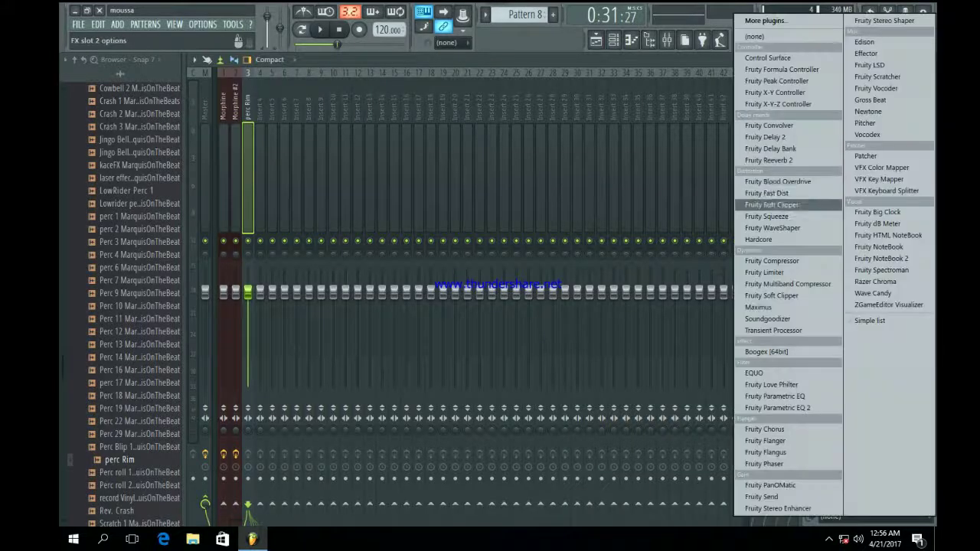
{"action": "left_click", "coordinate": [789, 161]}
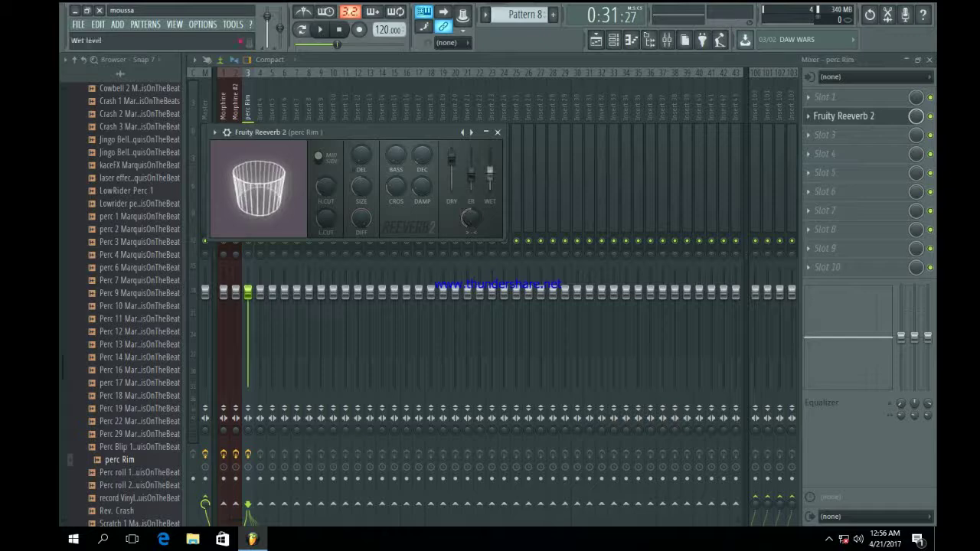
{"action": "left_click", "coordinate": [596, 40]}
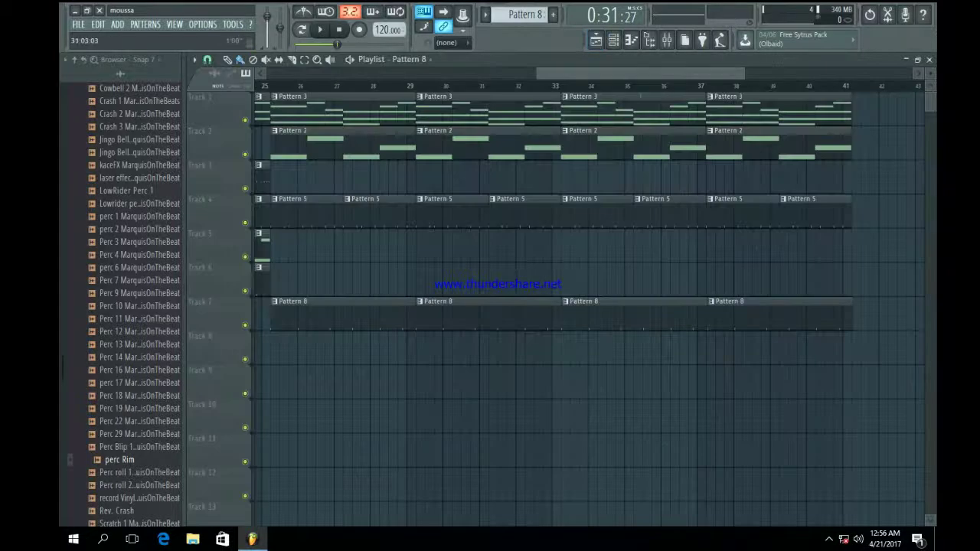
Collapse the MarquisOnTheBeat kit and open the OVO Drum Kit's Perc (Misc) folder in the browser
{"action": "left_click_drag", "start_coordinate": [538, 74], "coordinate": [265, 74]}
{"action": "scroll", "coordinate": [130, 306], "scroll_direction": "up", "scroll_amount": 8}
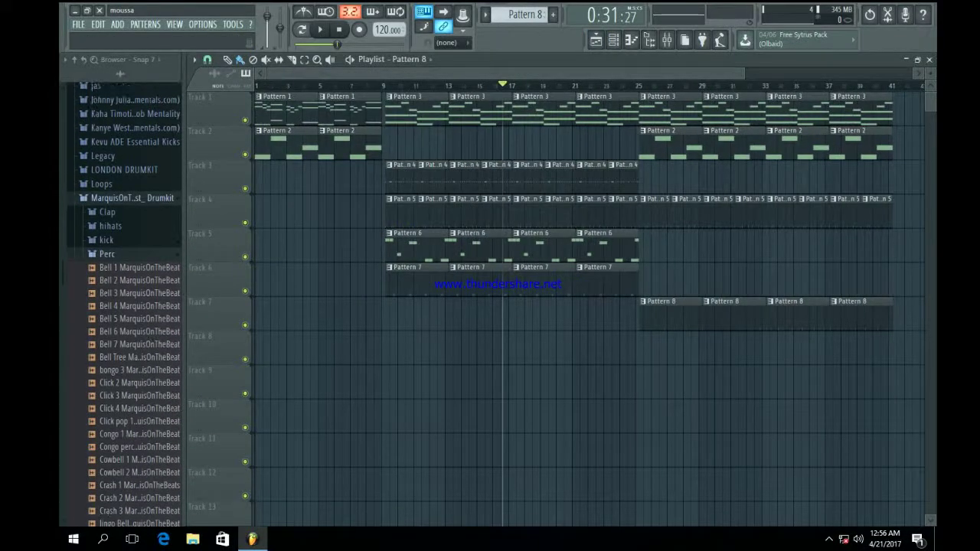
{"action": "left_click", "coordinate": [106, 253]}
{"action": "left_click", "coordinate": [132, 198]}
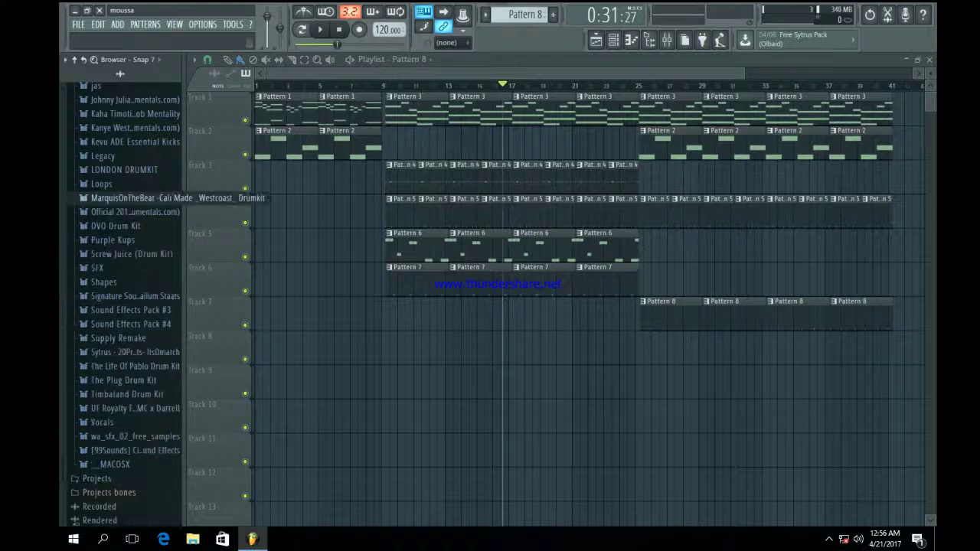
{"action": "left_click", "coordinate": [115, 226]}
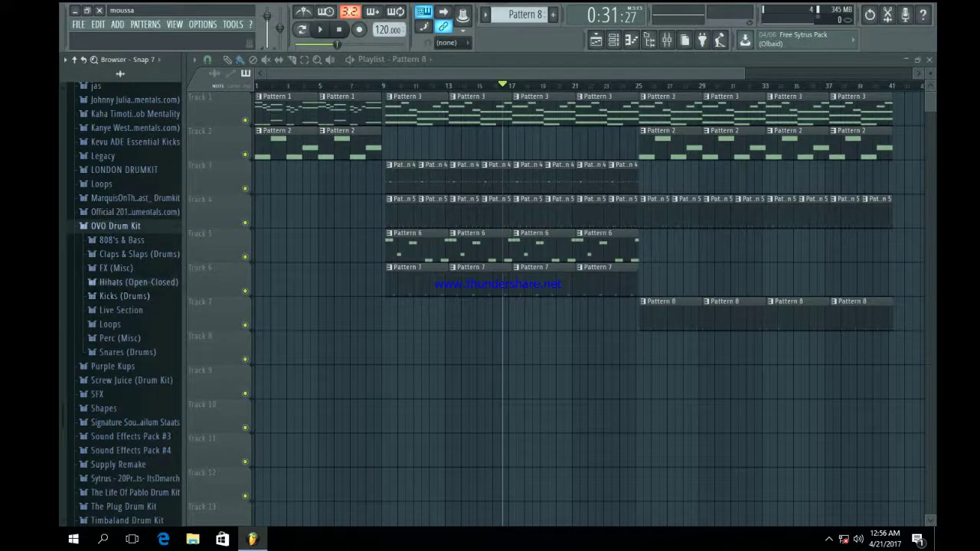
{"action": "left_click", "coordinate": [136, 281]}
{"action": "left_click", "coordinate": [136, 282]}
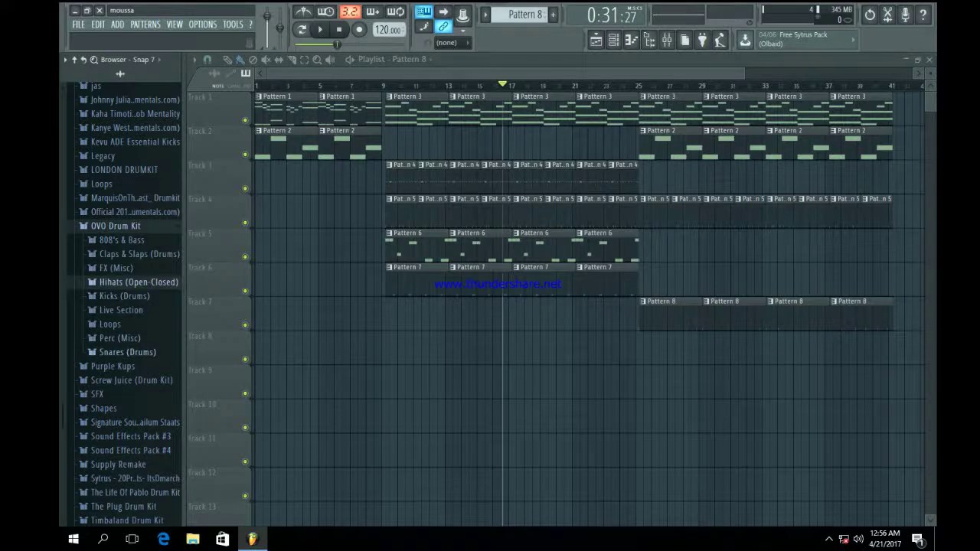
{"action": "left_click", "coordinate": [119, 338]}
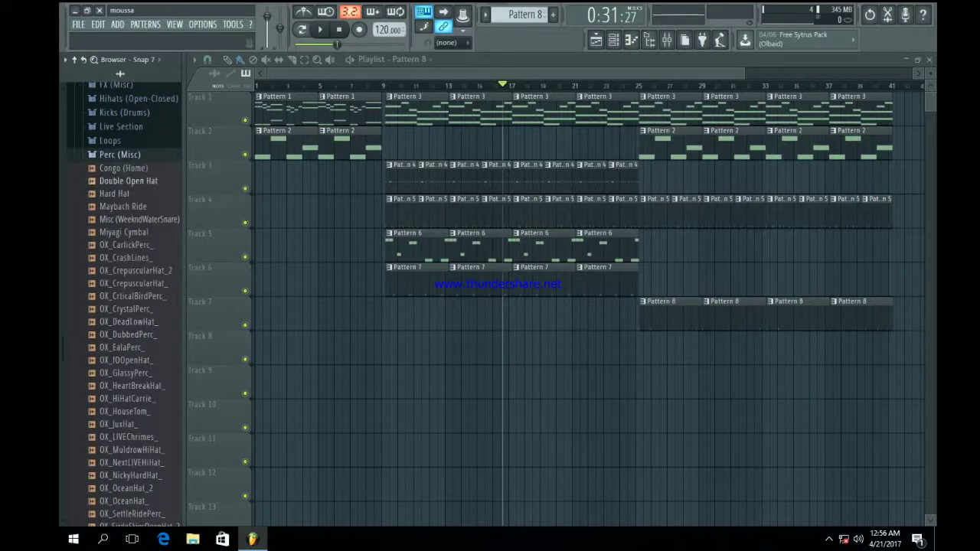
Audition the OVO percussion samples from Double Open Hat and Maybach Ride through Miyagi Cymbal and OX_CarlickPerc_ to OX_CrepuscularHat_2
{"action": "left_click", "coordinate": [128, 181]}
{"action": "left_click", "coordinate": [128, 207]}
{"action": "left_click", "coordinate": [132, 220]}
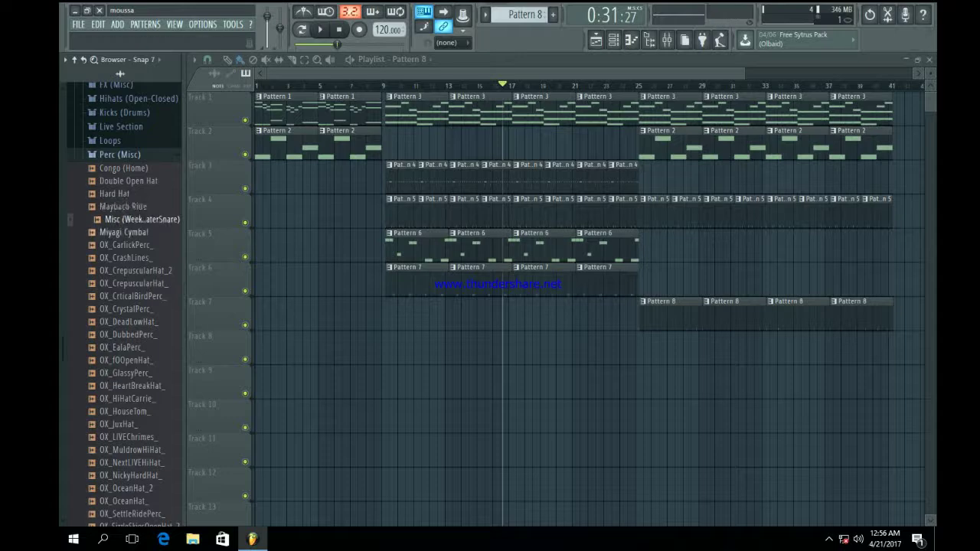
{"action": "left_click", "coordinate": [132, 232]}
{"action": "left_click", "coordinate": [127, 245]}
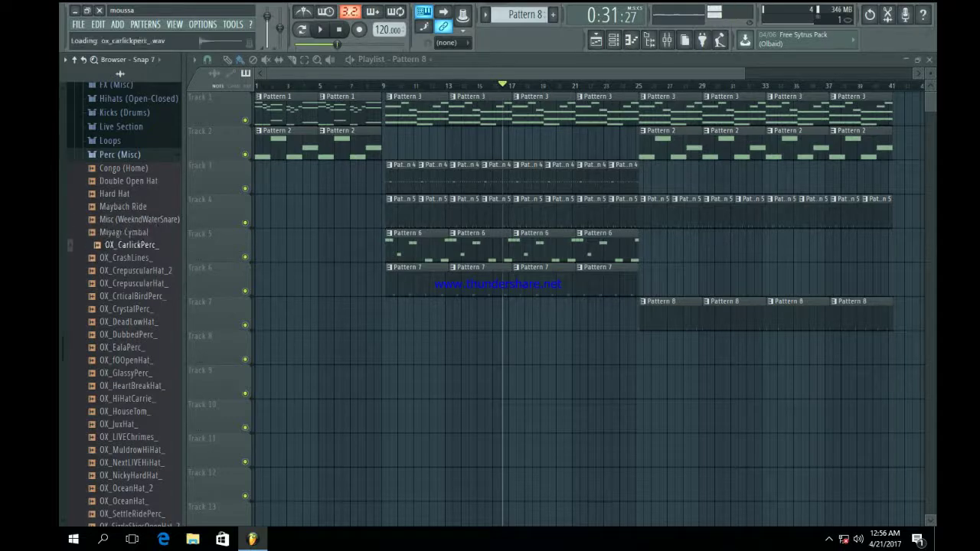
{"action": "left_click", "coordinate": [127, 232]}
{"action": "left_click", "coordinate": [127, 258]}
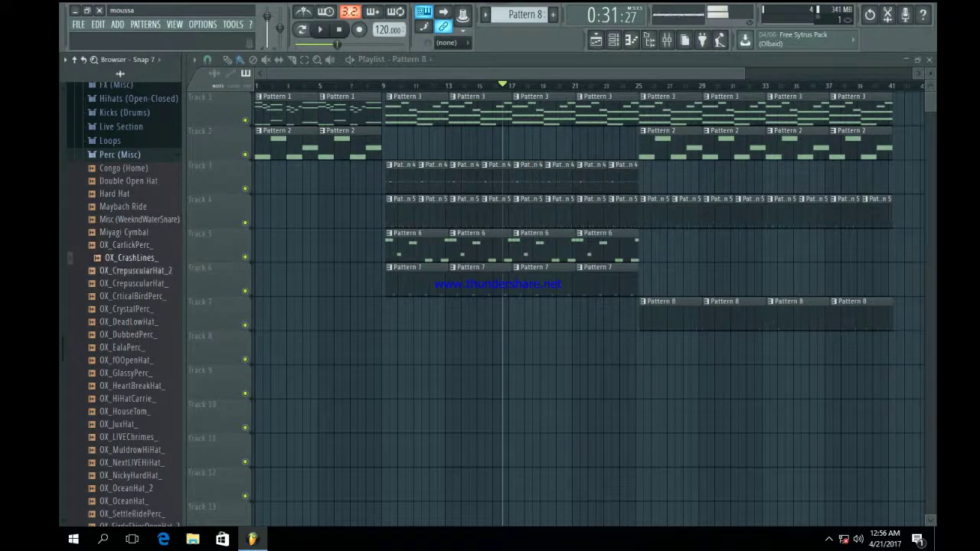
{"action": "left_click", "coordinate": [134, 271]}
Close the OVO Drum Kit, open the LONDON DRUMKIT Percussion folder and audition Cymbal 1_MMG
{"action": "left_click", "coordinate": [120, 155]}
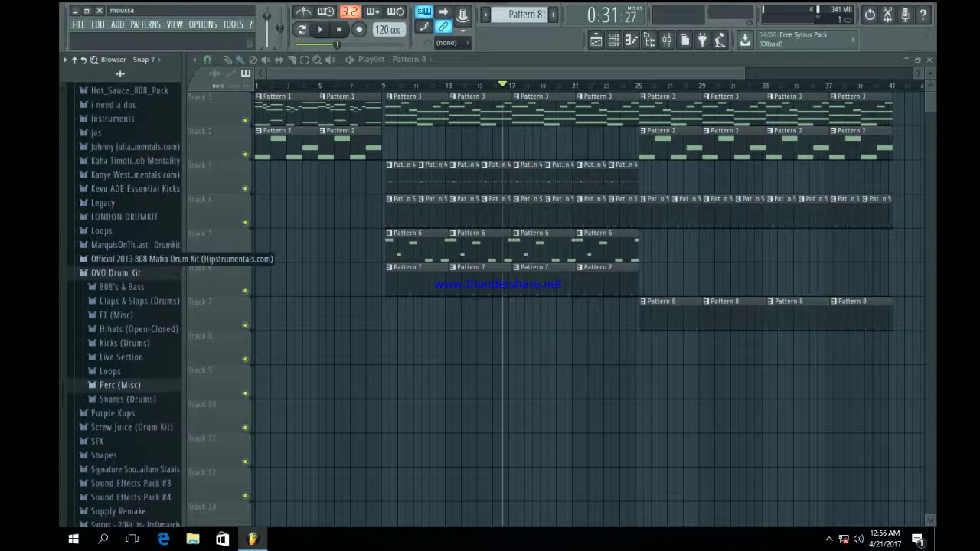
{"action": "left_click", "coordinate": [115, 273]}
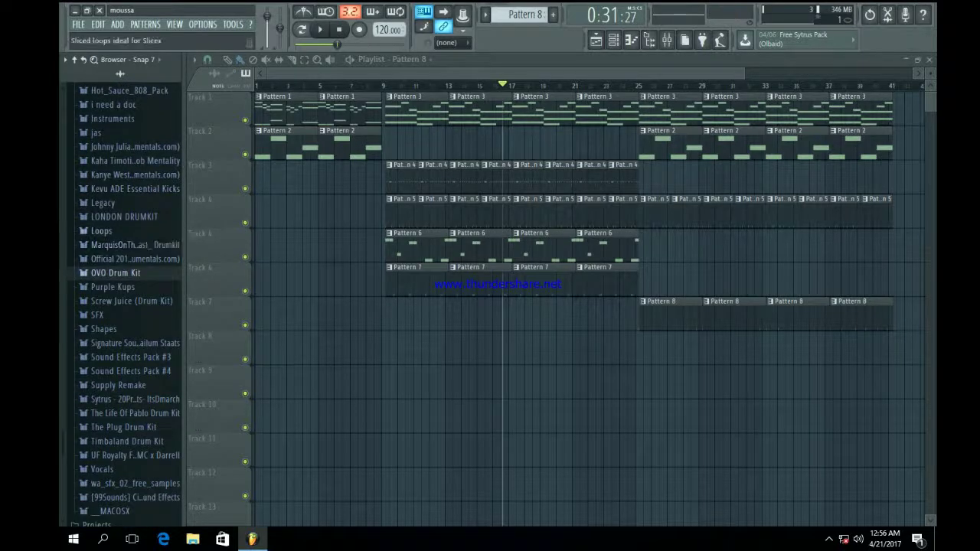
{"action": "left_click", "coordinate": [124, 217]}
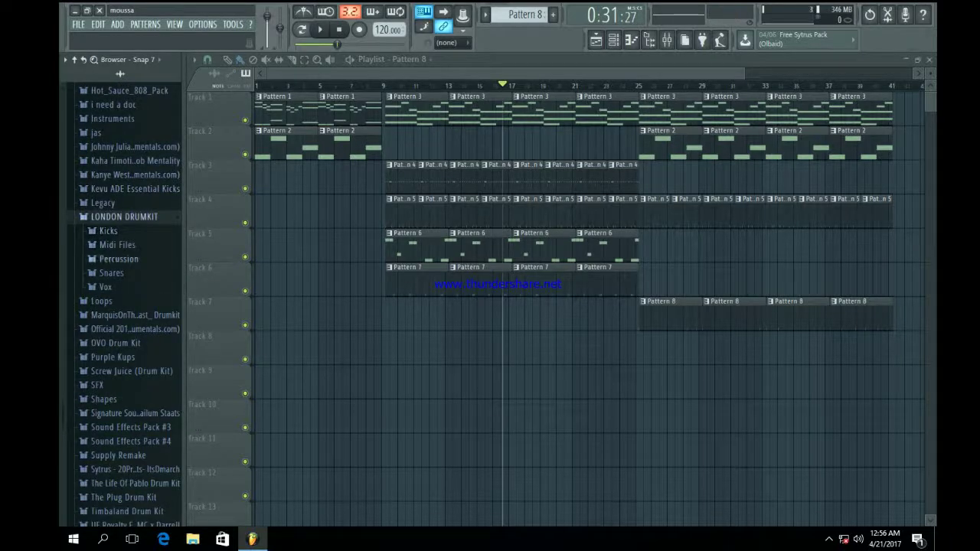
{"action": "left_click", "coordinate": [119, 259]}
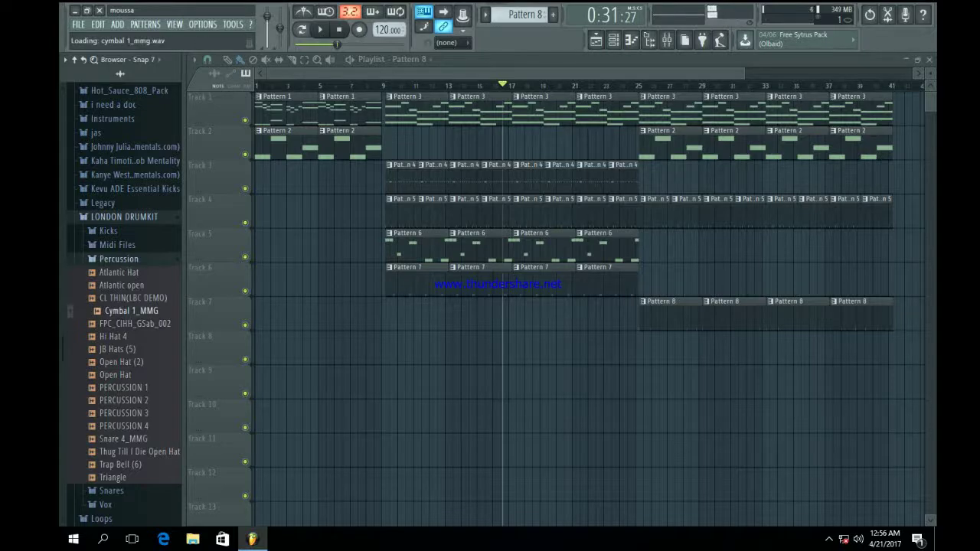
Add Cymbal 1_MMG as a new channel below perc Rim and reverse its sample
{"action": "key", "text": "F6"}
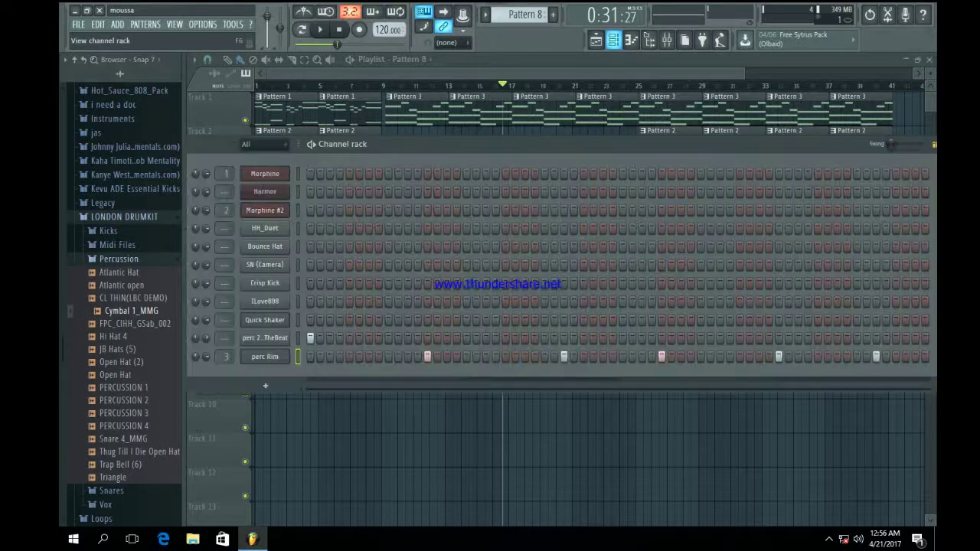
{"action": "left_click", "coordinate": [614, 40]}
{"action": "left_click", "coordinate": [613, 40]}
{"action": "right_click", "coordinate": [131, 310]}
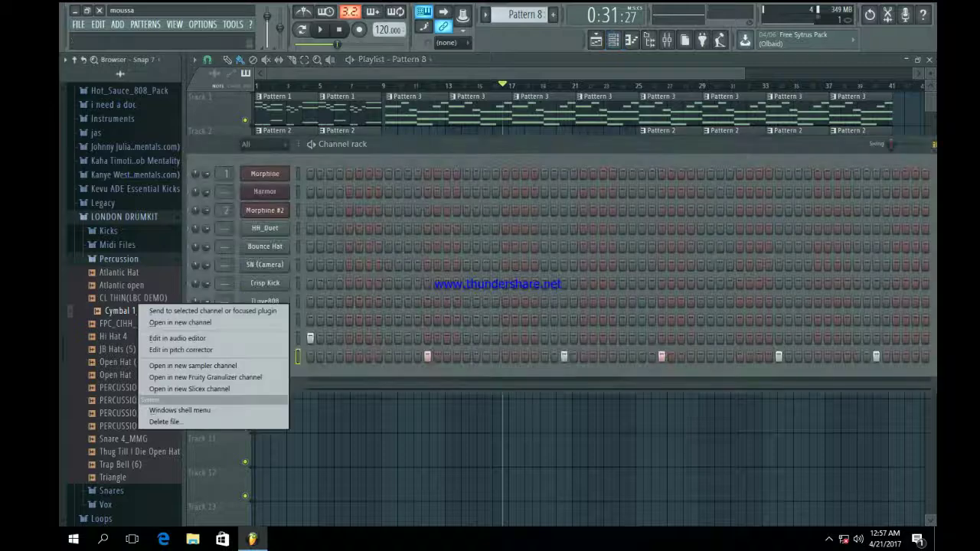
{"action": "left_click", "coordinate": [176, 322]}
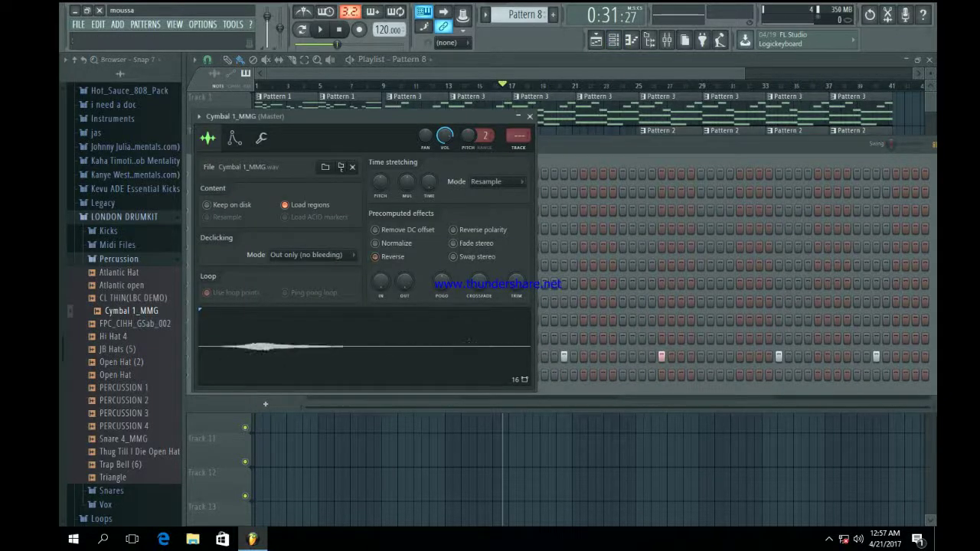
{"action": "left_click", "coordinate": [530, 116]}
Audition JB Hats (5), close the LONDON DRUMKIT and browse the Percussion folder of the Signature kit
{"action": "left_click", "coordinate": [122, 349]}
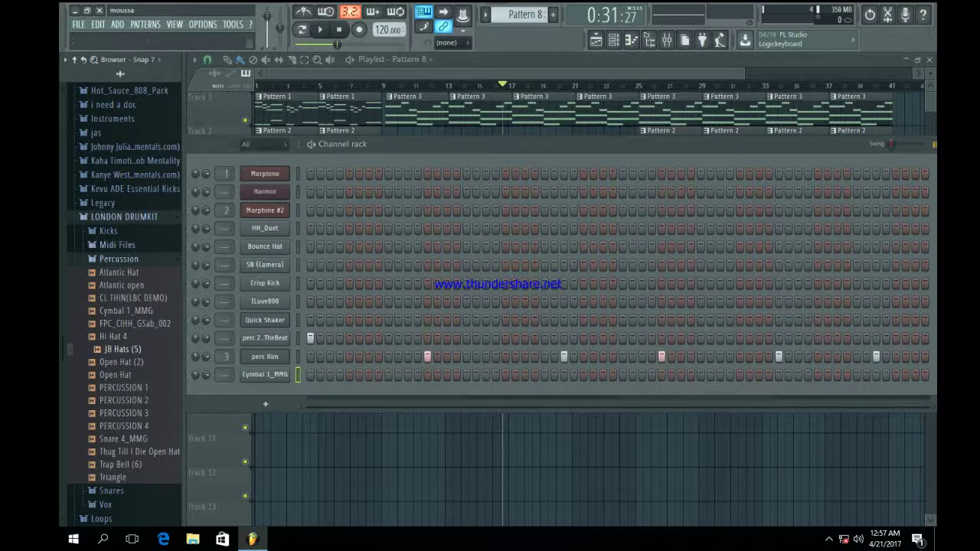
{"action": "left_click", "coordinate": [118, 258]}
{"action": "left_click", "coordinate": [125, 217]}
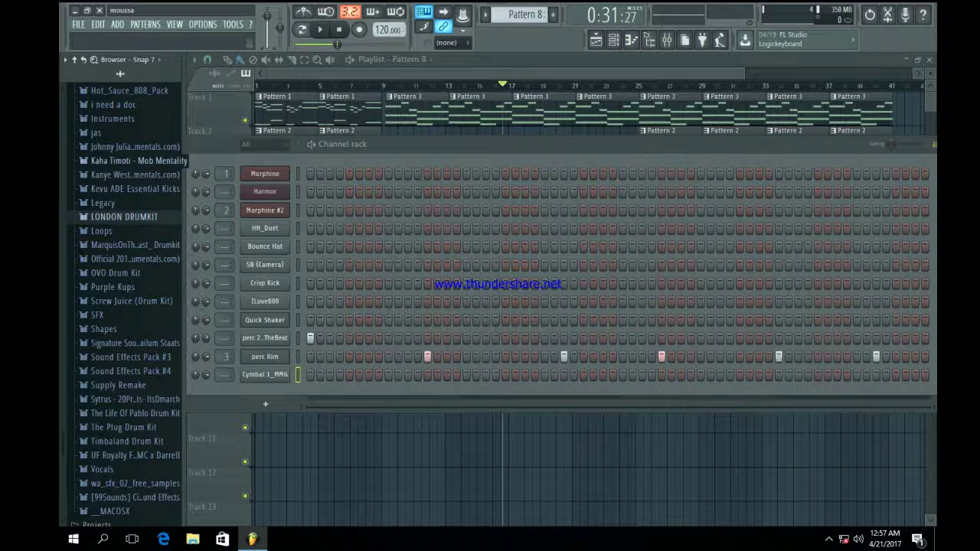
{"action": "left_click", "coordinate": [138, 160]}
{"action": "left_click", "coordinate": [138, 110]}
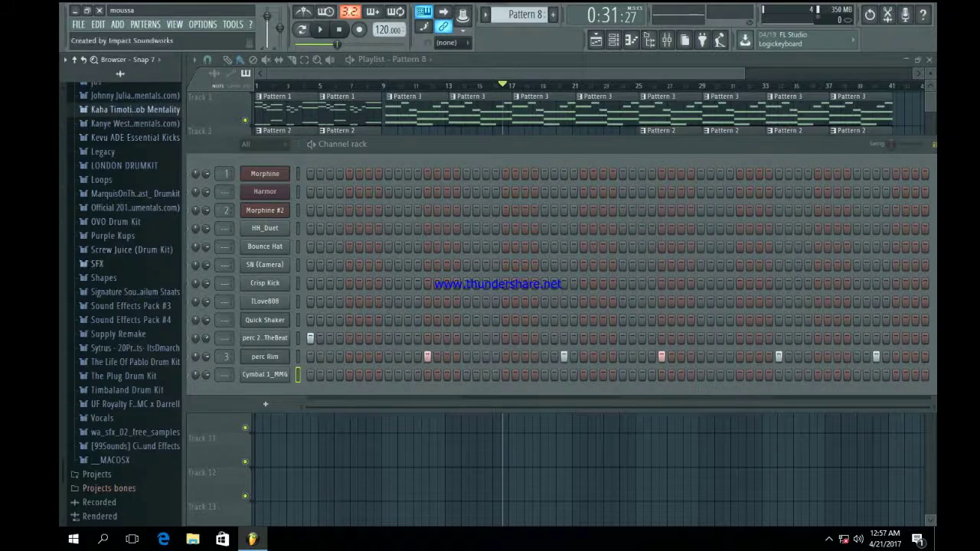
{"action": "left_click", "coordinate": [130, 291]}
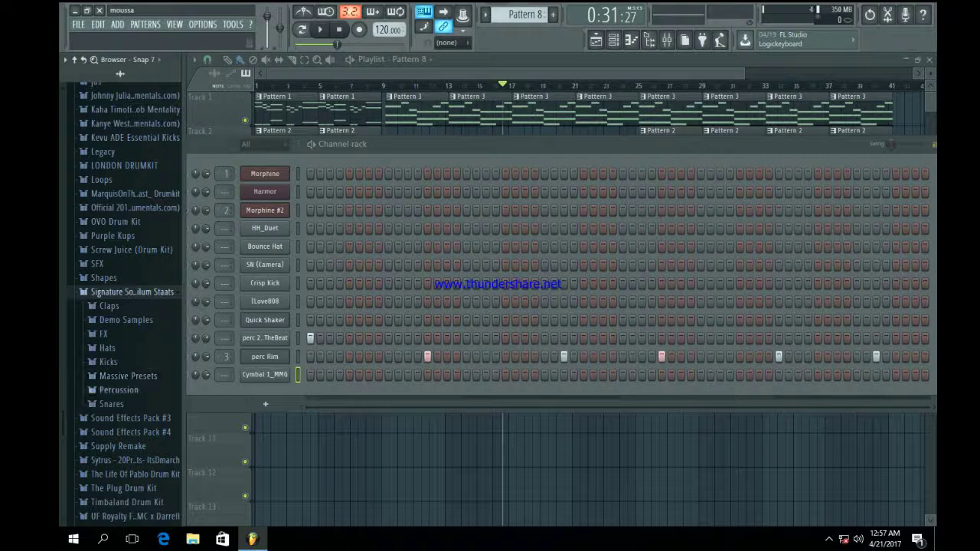
{"action": "left_click", "coordinate": [118, 391]}
{"action": "scroll", "coordinate": [121, 307], "scroll_direction": "down", "scroll_amount": 6}
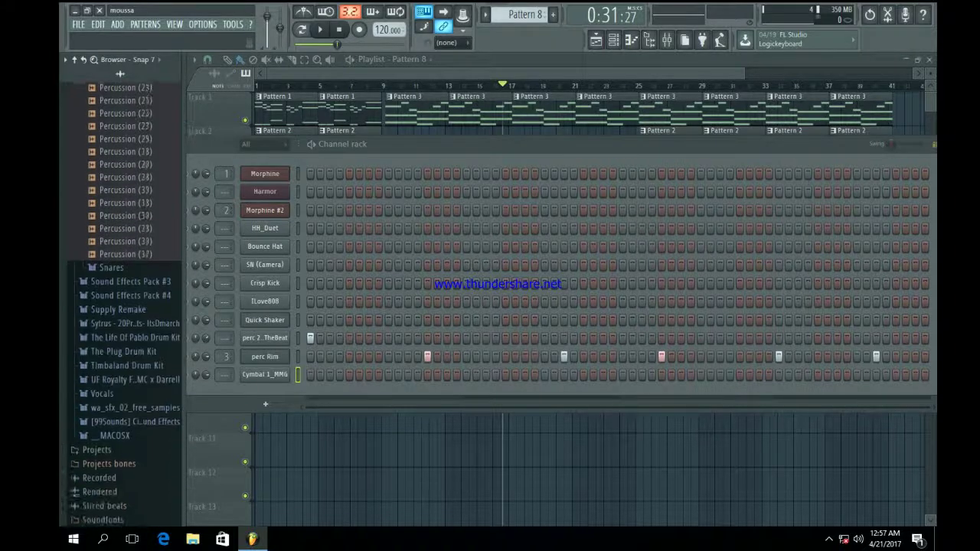
Close the Signature kit, then audition Cym_RVSSütlac and Cym_Sütlac from the HH_&_Cym folder of The Plug Drum Kit
{"action": "scroll", "coordinate": [122, 273], "scroll_direction": "up", "scroll_amount": 10}
{"action": "left_click", "coordinate": [127, 357]}
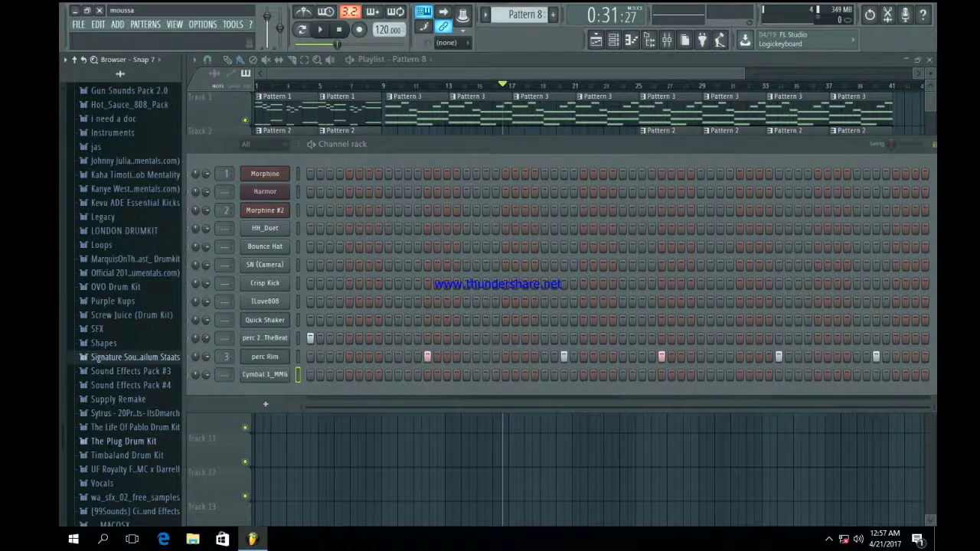
{"action": "left_click", "coordinate": [124, 442]}
{"action": "left_click", "coordinate": [119, 370]}
{"action": "left_click", "coordinate": [126, 367]}
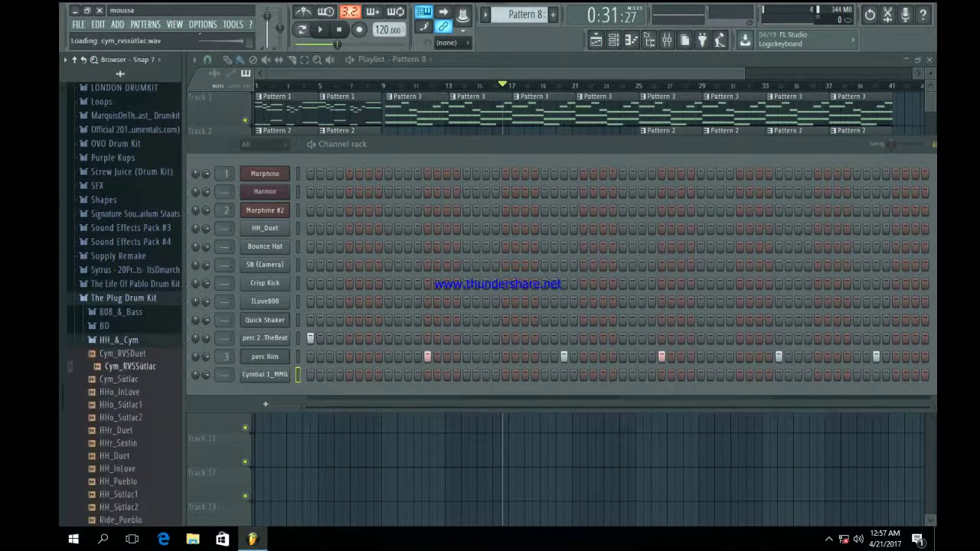
{"action": "left_click", "coordinate": [120, 379]}
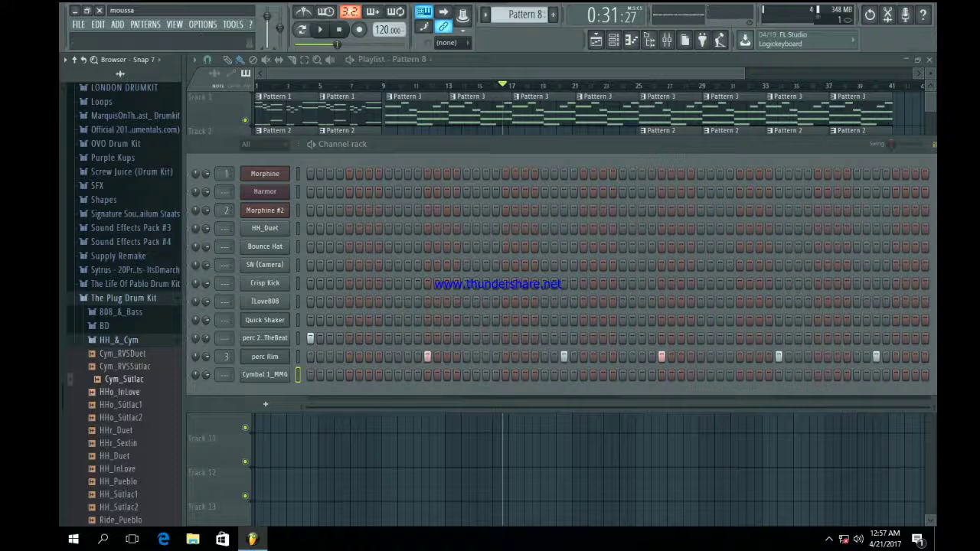
Replace the sample in the Cymbal 1_MMG channel with Cym_Sütlac
{"action": "scroll", "coordinate": [126, 405], "scroll_direction": "down", "scroll_amount": 3}
{"action": "left_click", "coordinate": [126, 367]}
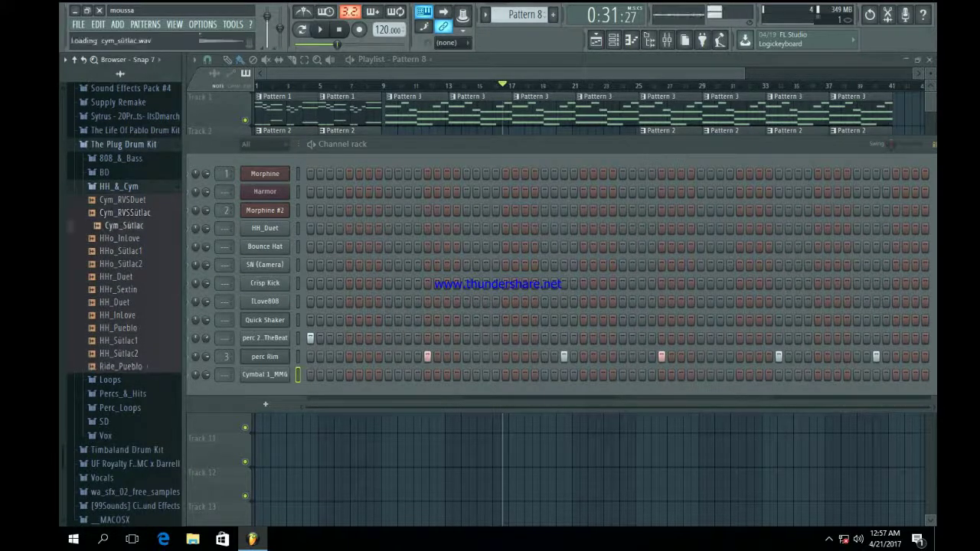
{"action": "left_click_drag", "start_coordinate": [175, 303], "coordinate": [265, 376]}
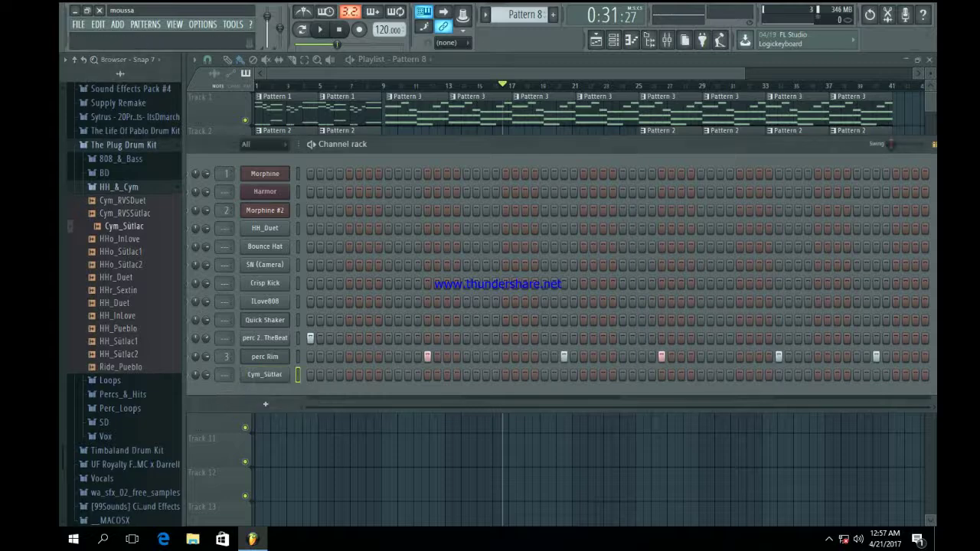
Start Pattern 9, enable the volume envelope of the Cym_Sütlac channel and put one hit on its first step
{"action": "left_click", "coordinate": [553, 15]}
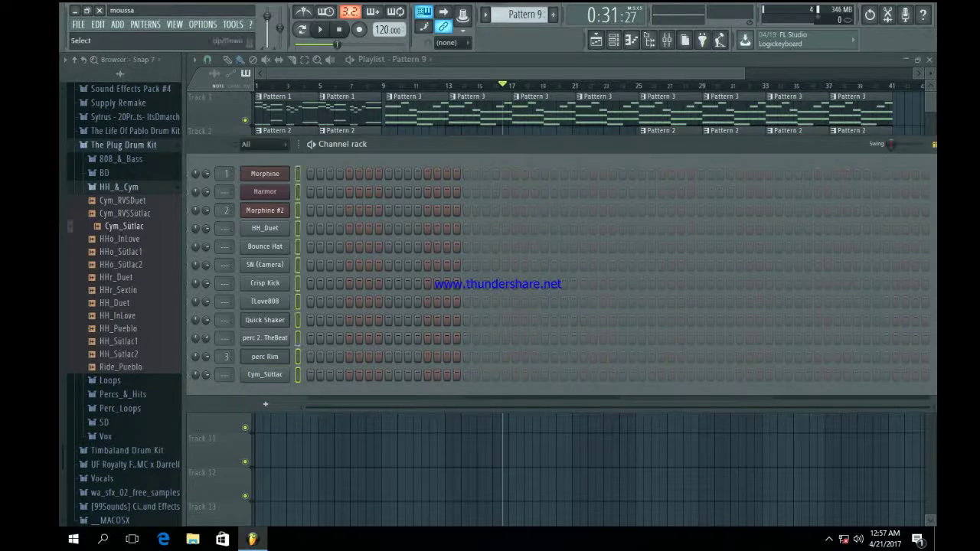
{"action": "left_click", "coordinate": [265, 374]}
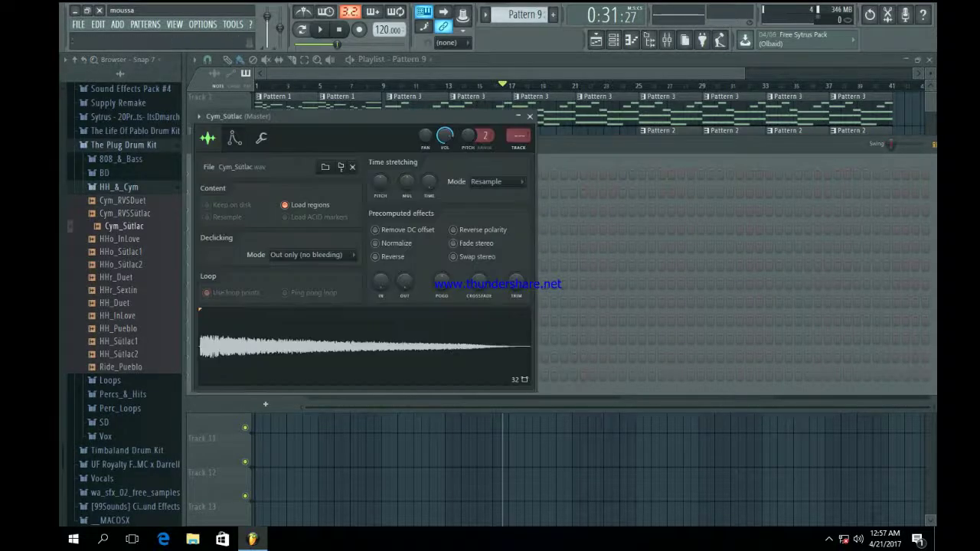
{"action": "left_click", "coordinate": [234, 138]}
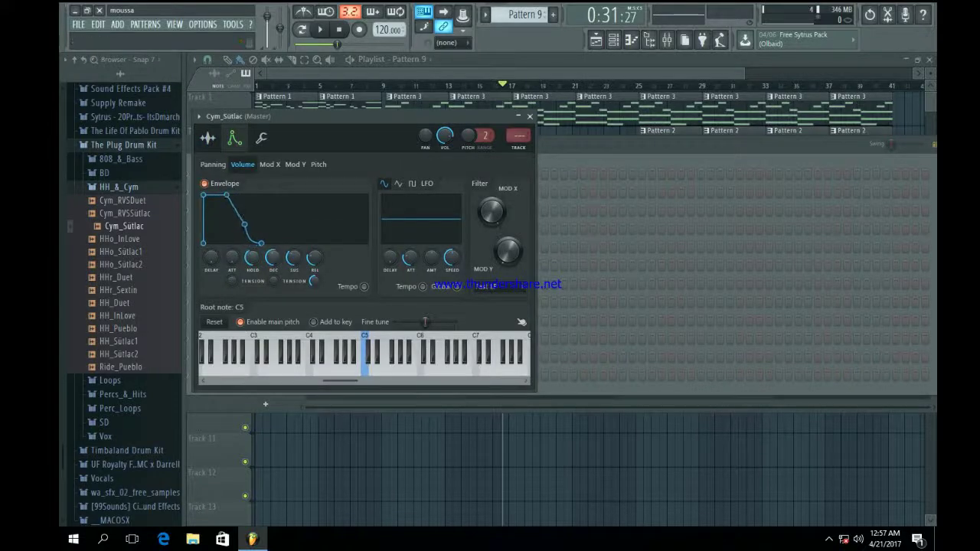
{"action": "left_click", "coordinate": [529, 115]}
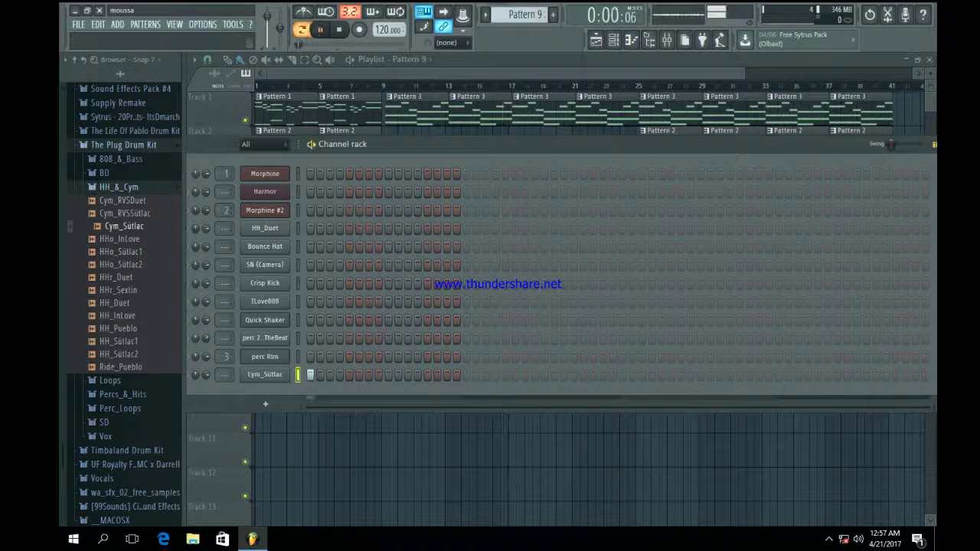
Place one Pattern 9 clip on Track 7 of the playlist, aligned with the start of the first Pattern 3 clip
{"action": "key", "text": "F6"}
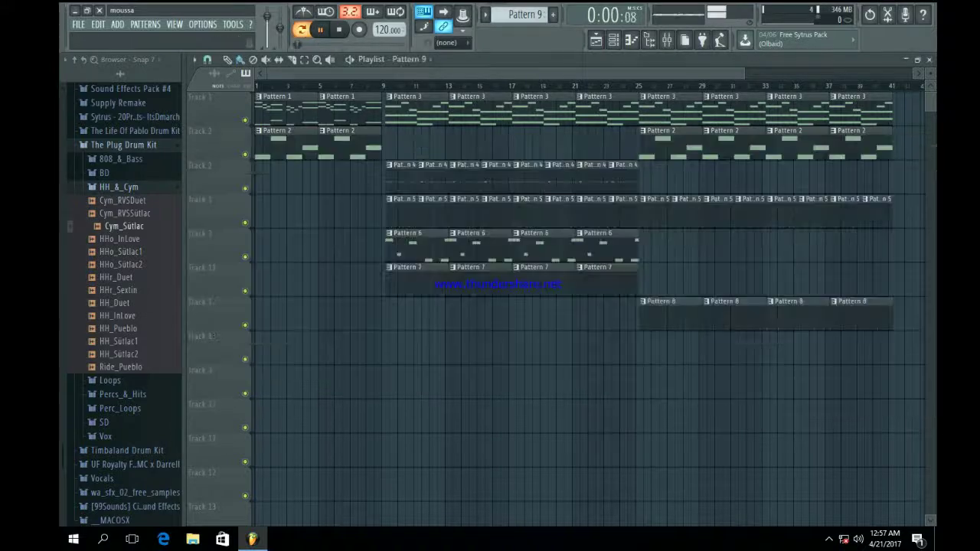
{"action": "left_click_drag", "start_coordinate": [743, 74], "coordinate": [408, 74]}
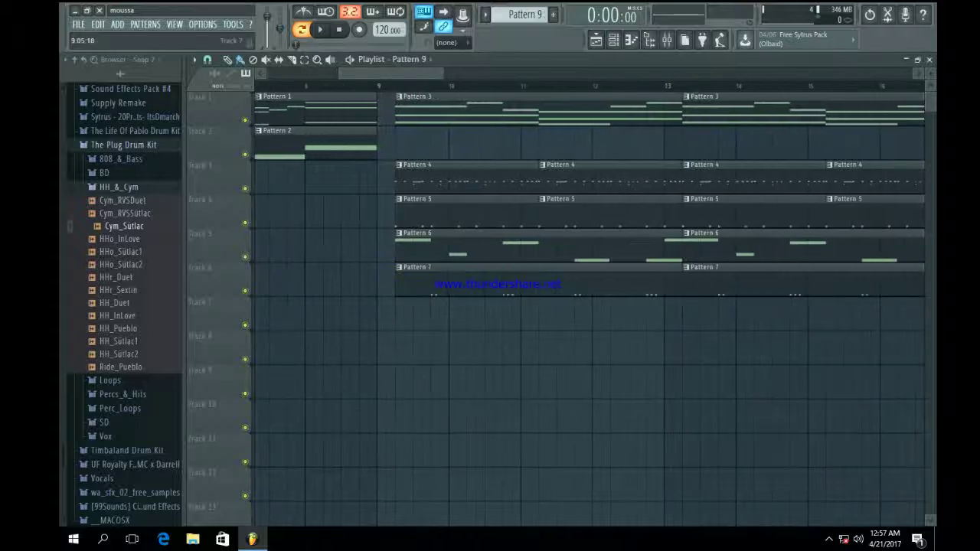
{"action": "left_click", "coordinate": [395, 314]}
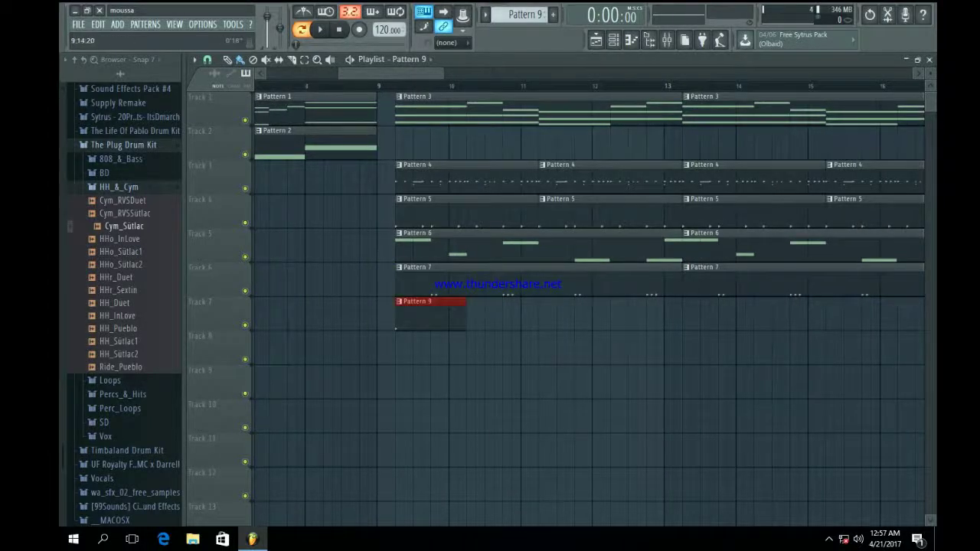
Show the full arrangement in the playlist and play the song from the beginning
{"action": "left_click_drag", "start_coordinate": [443, 73], "coordinate": [912, 74]}
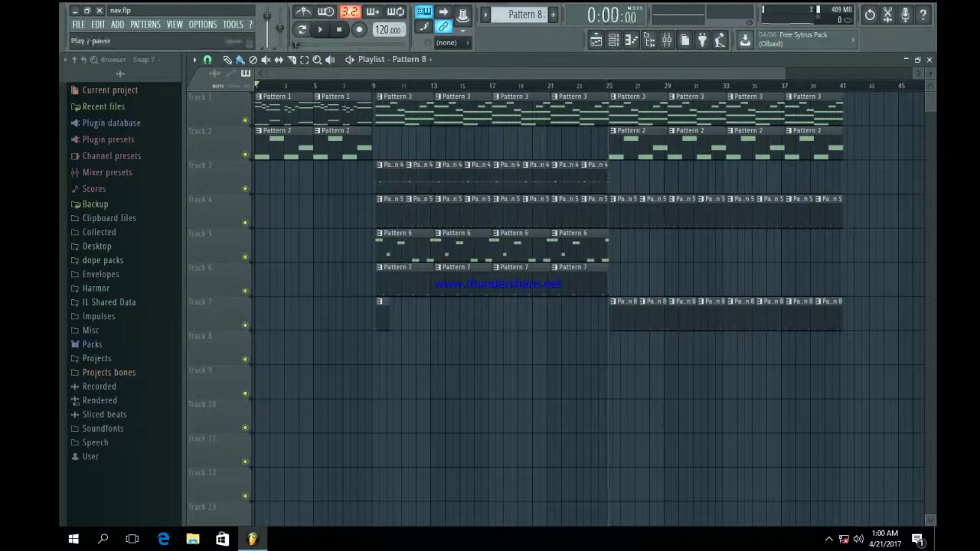
{"action": "key", "text": "space"}
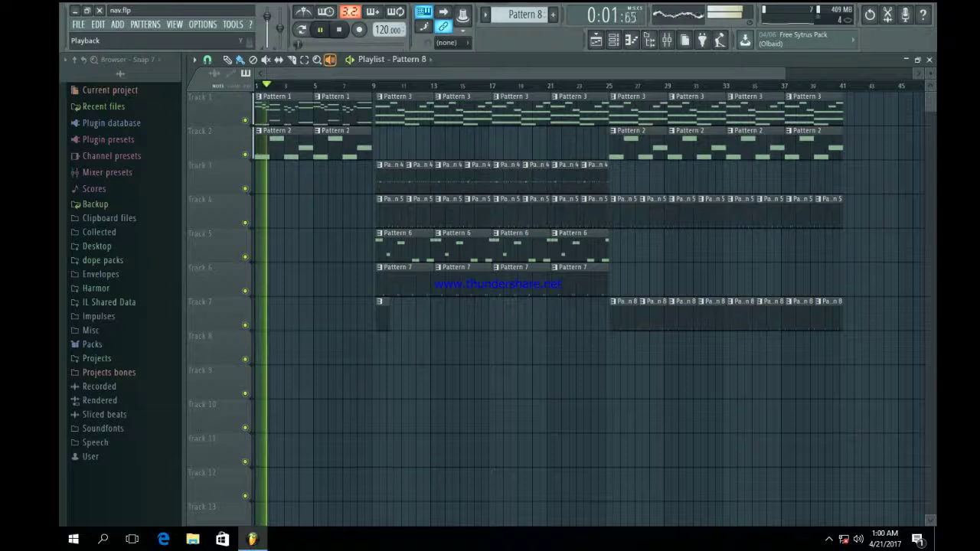